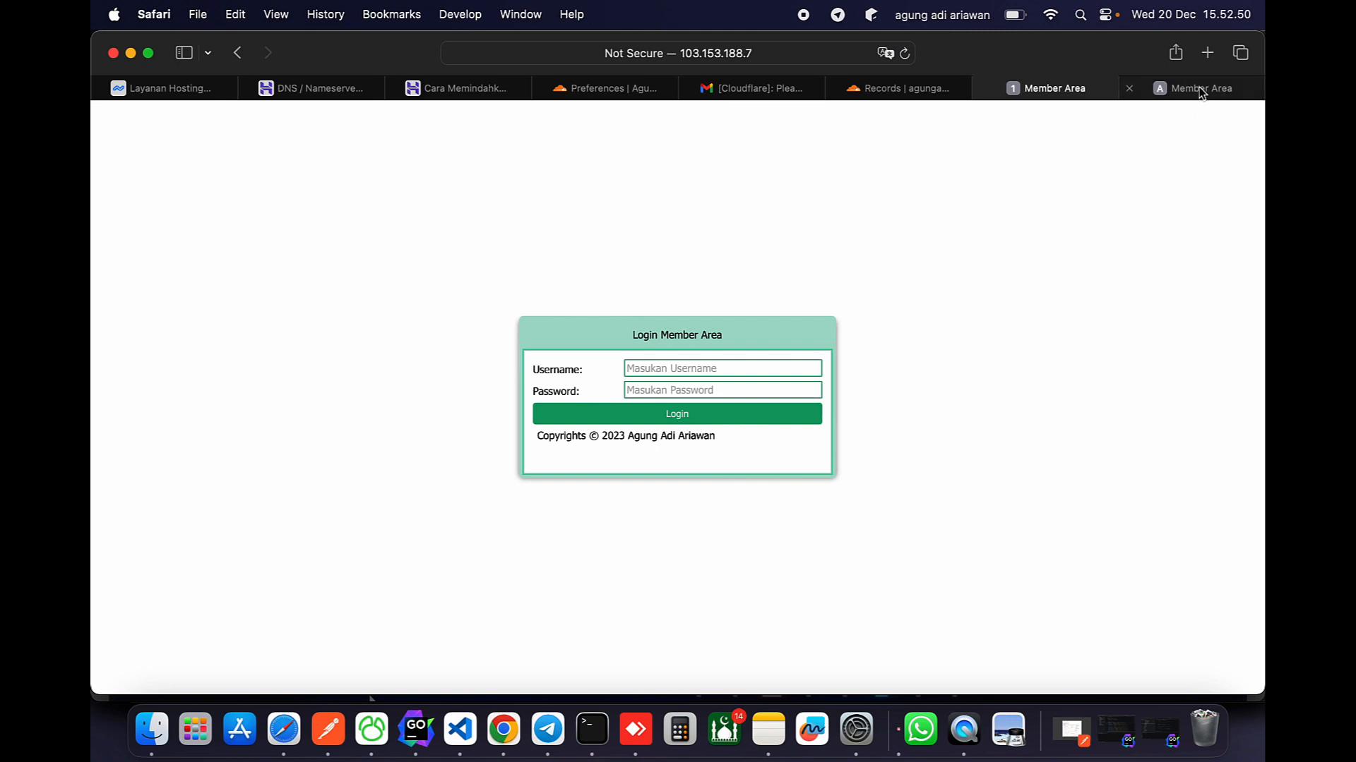
# Switch to the member area opened through the domain name and reload the site from that address.
pyautogui.click(1198, 88)
pyautogui.click(713, 53)
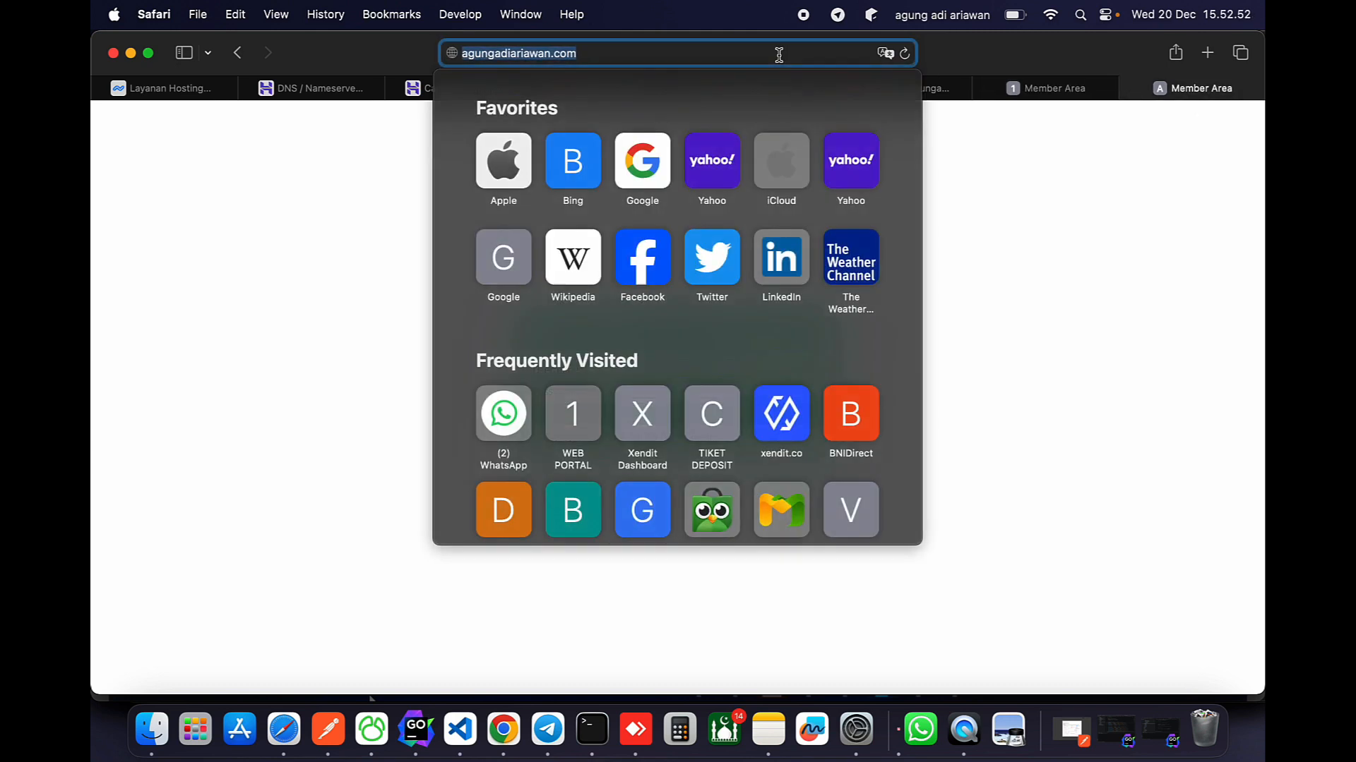
pyautogui.press('Return')
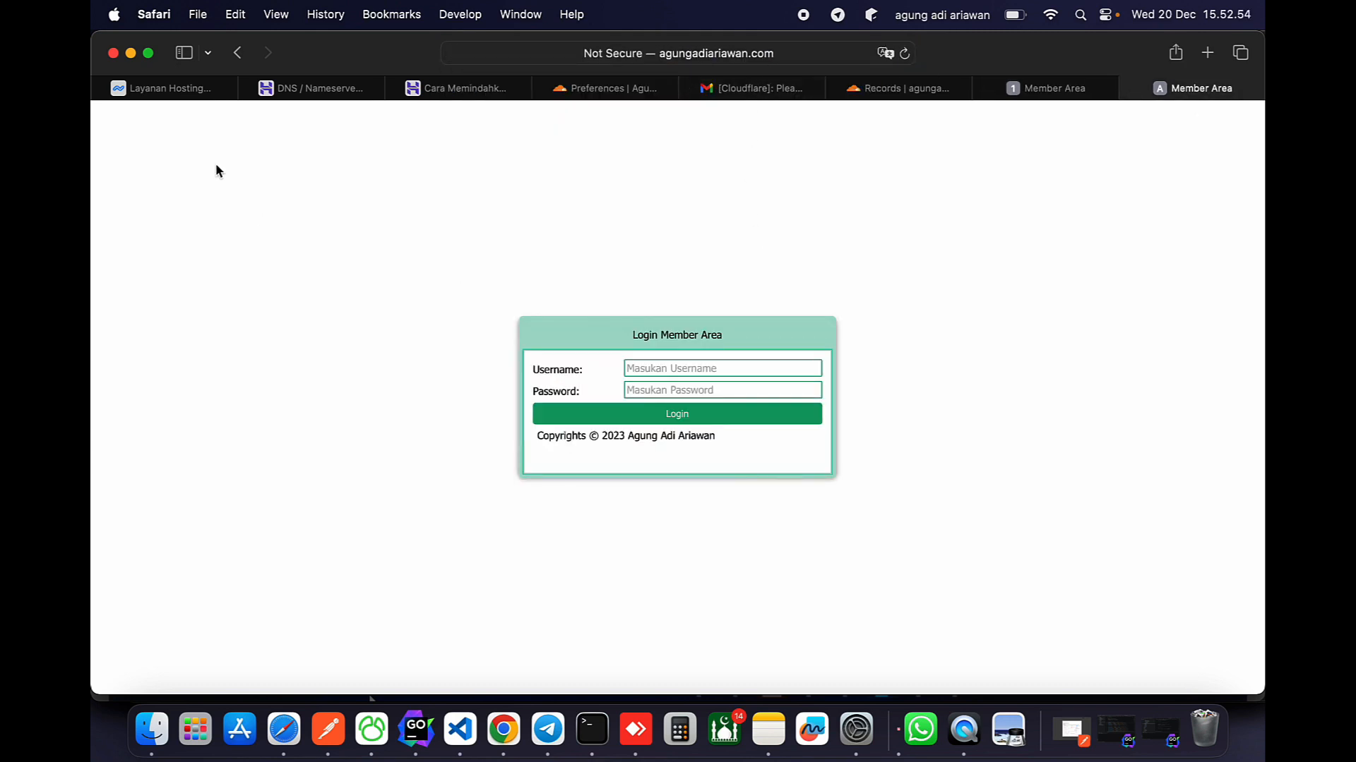
# Review the Niagahoster home page and the domain's DNS records in the Cloudflare dashboard.
pyautogui.click(173, 92)
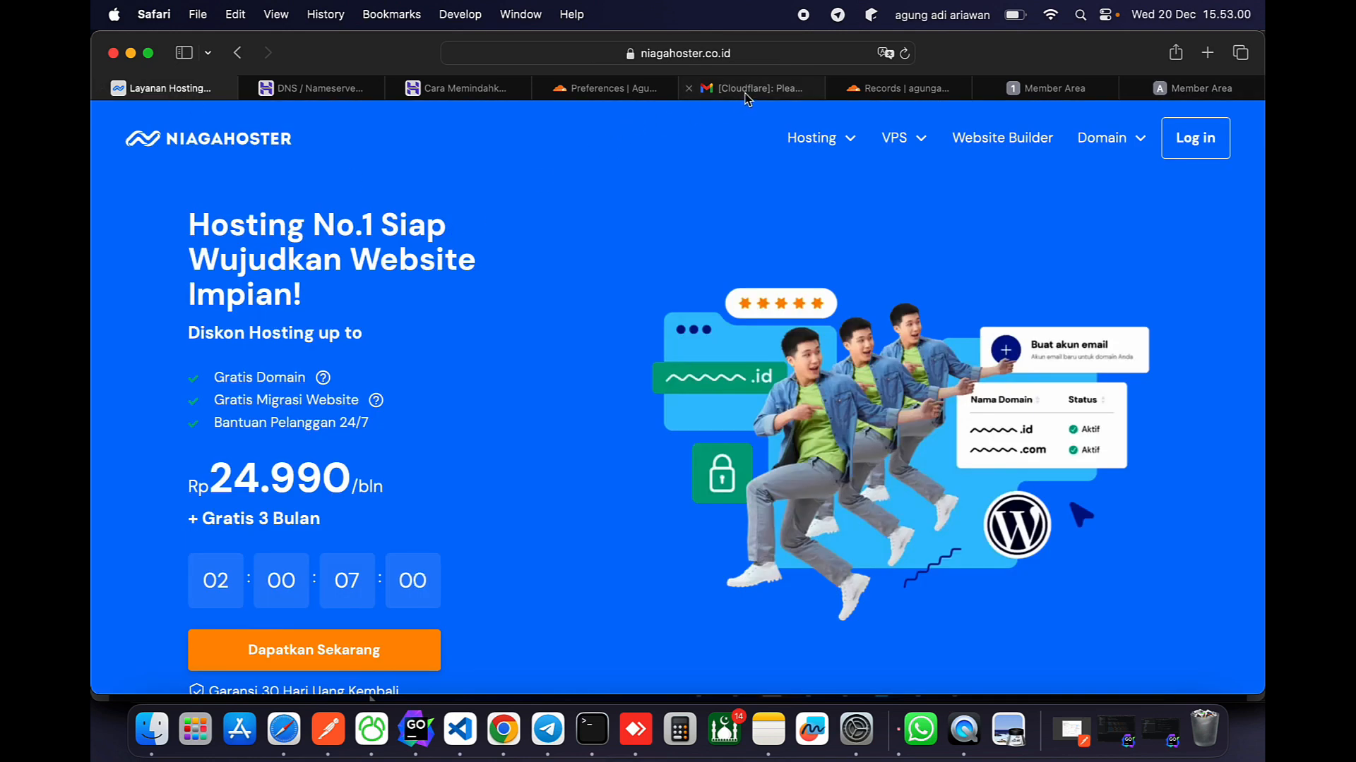
pyautogui.click(875, 90)
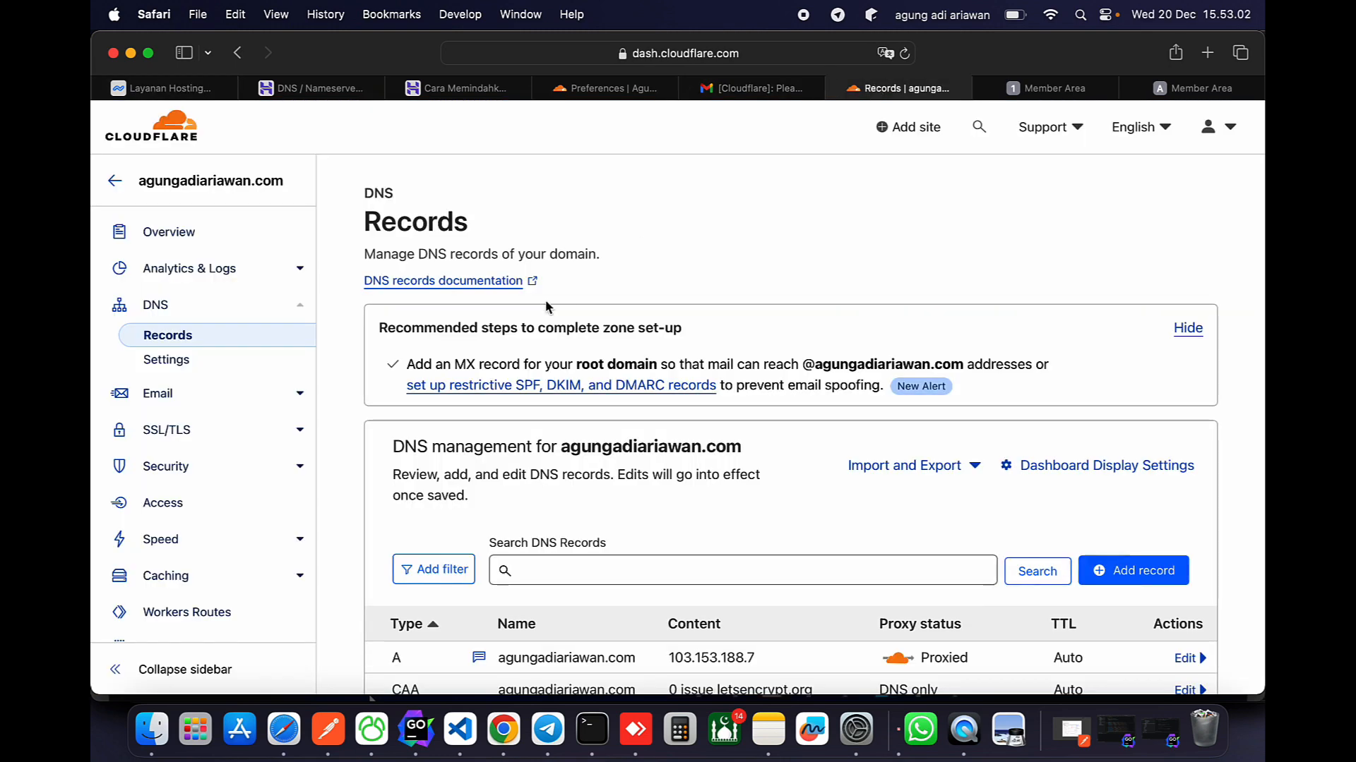
pyautogui.scroll(-5, 546, 306)
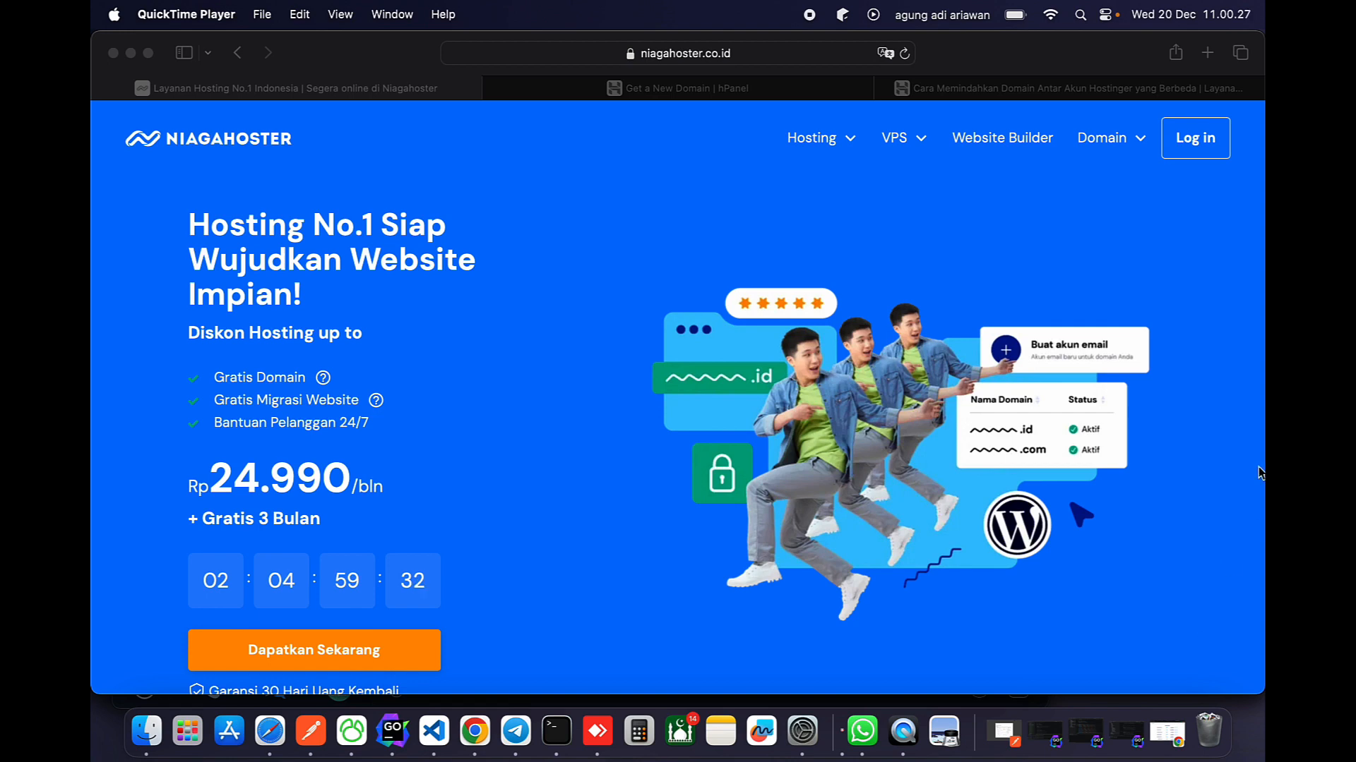
# Log in to Niagahoster with a Google account.
pyautogui.click(1196, 140)
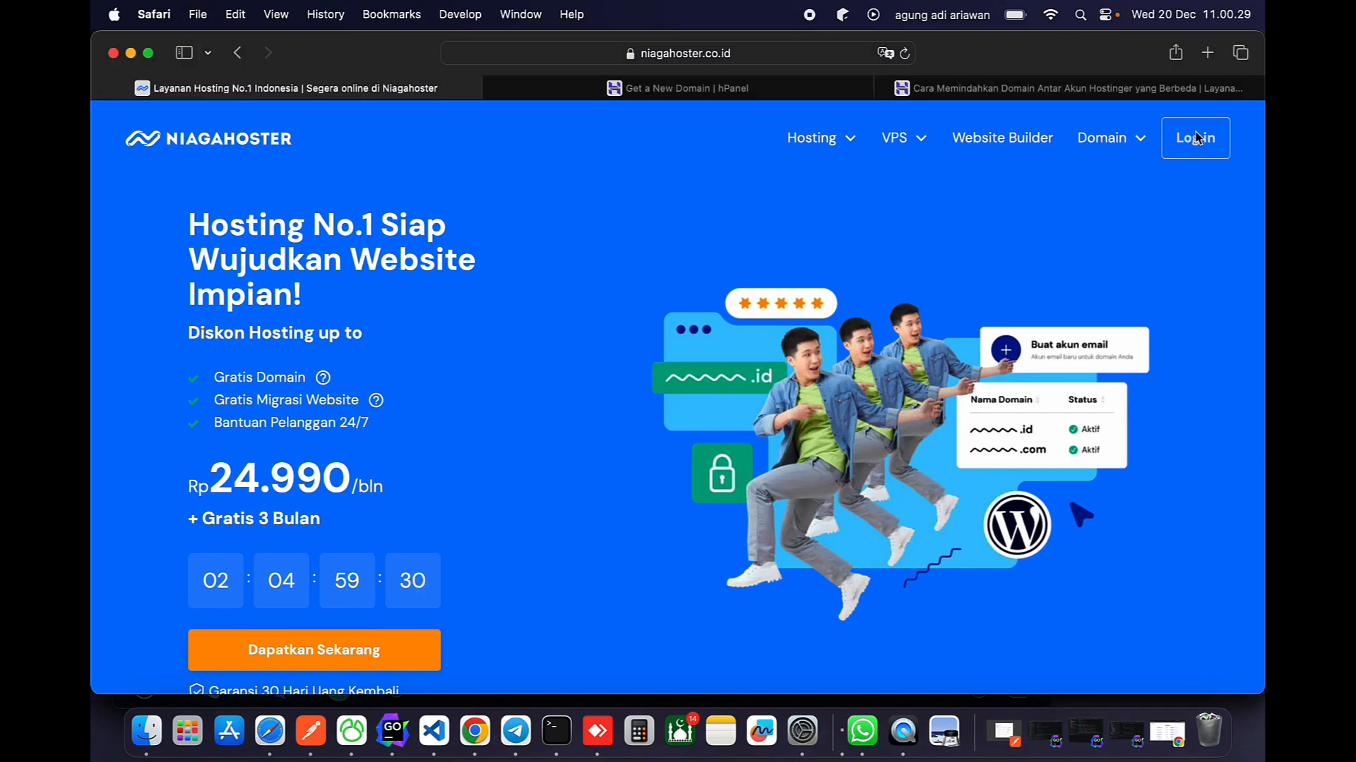
pyautogui.click(1196, 138)
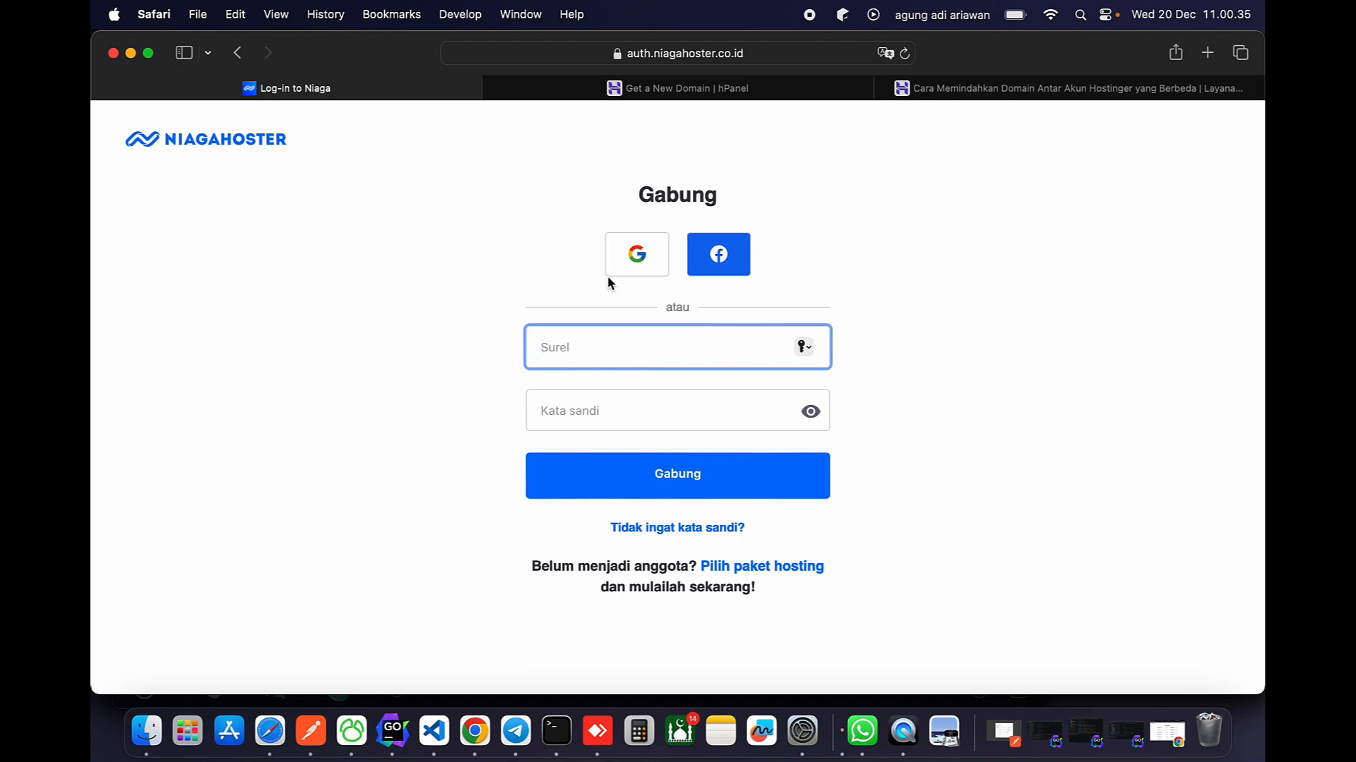
pyautogui.click(655, 261)
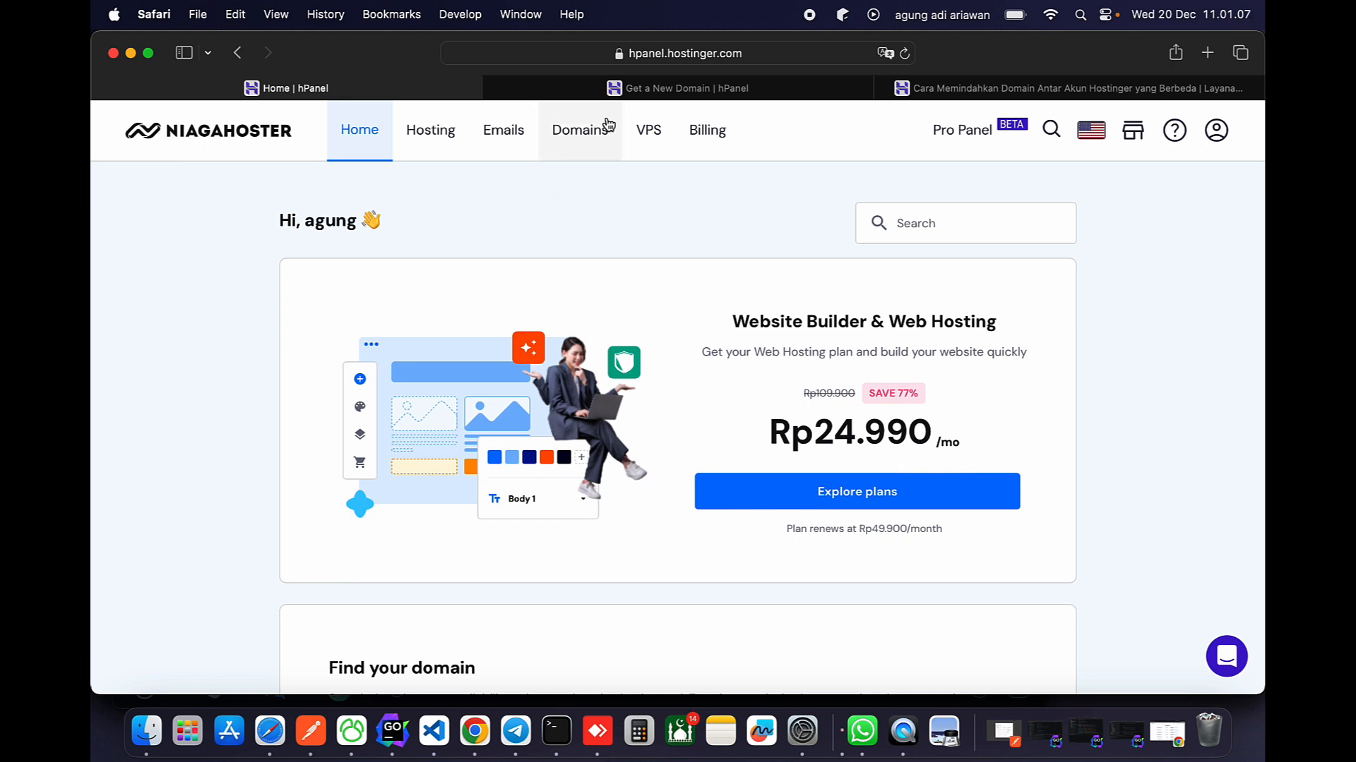
# Search for a new domain in the Domains section, using the owner's full name as the desired domain name.
pyautogui.click(593, 135)
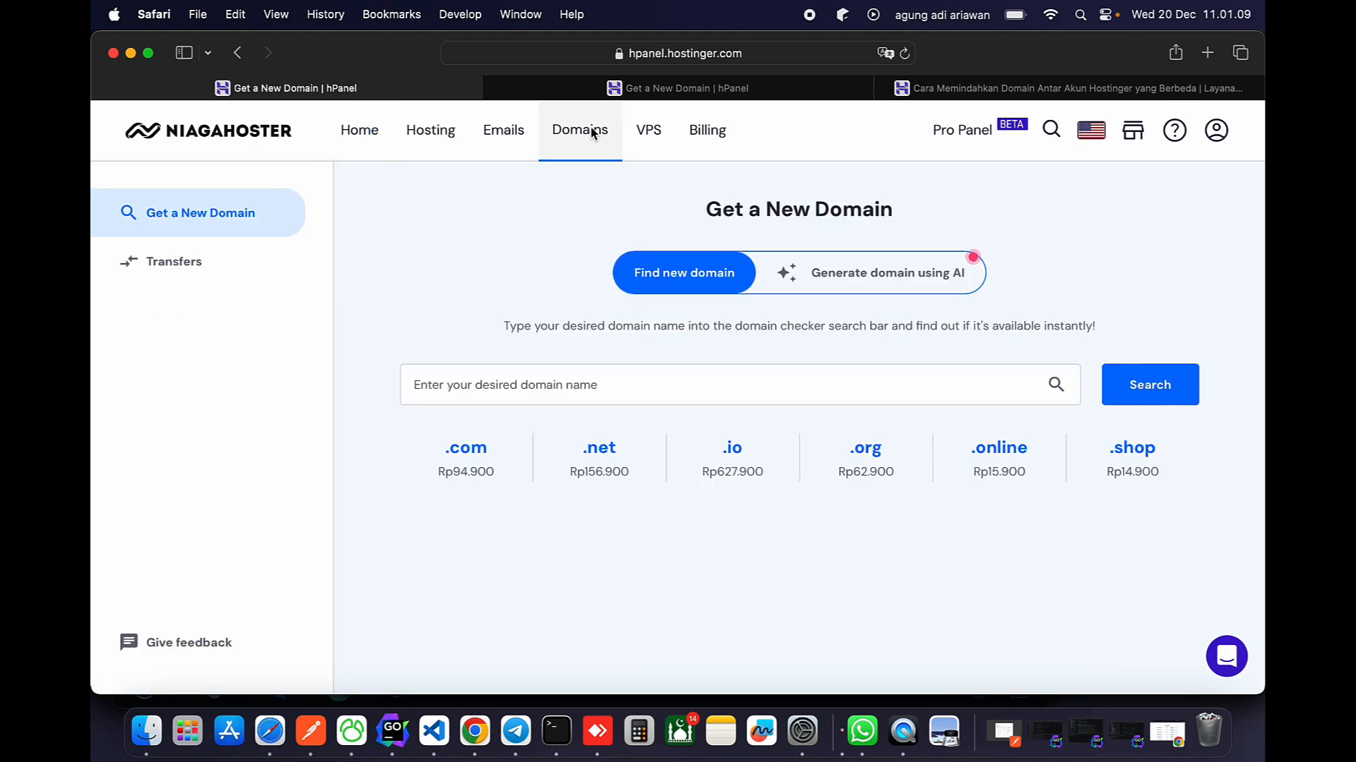
pyautogui.click(496, 383)
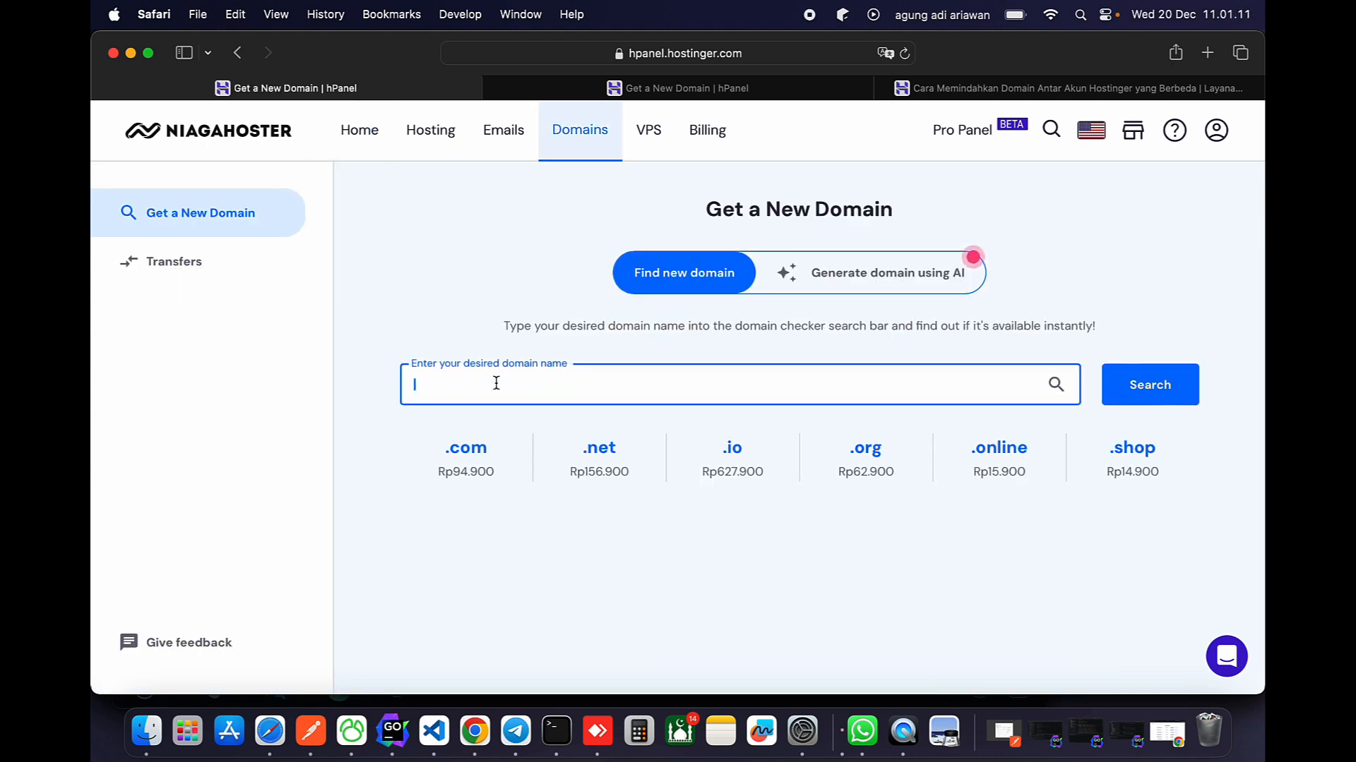
pyautogui.write('agungadiari')
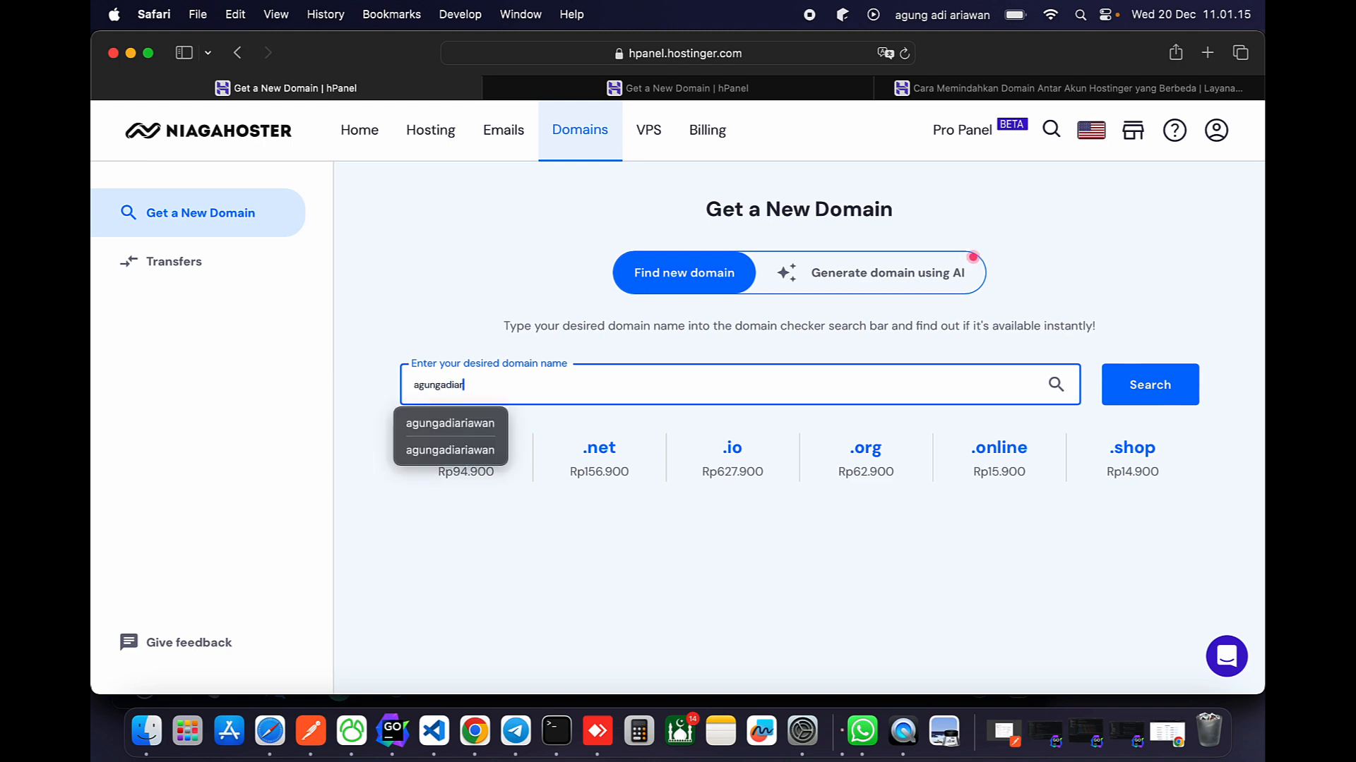
pyautogui.write('awan')
pyautogui.click(1131, 387)
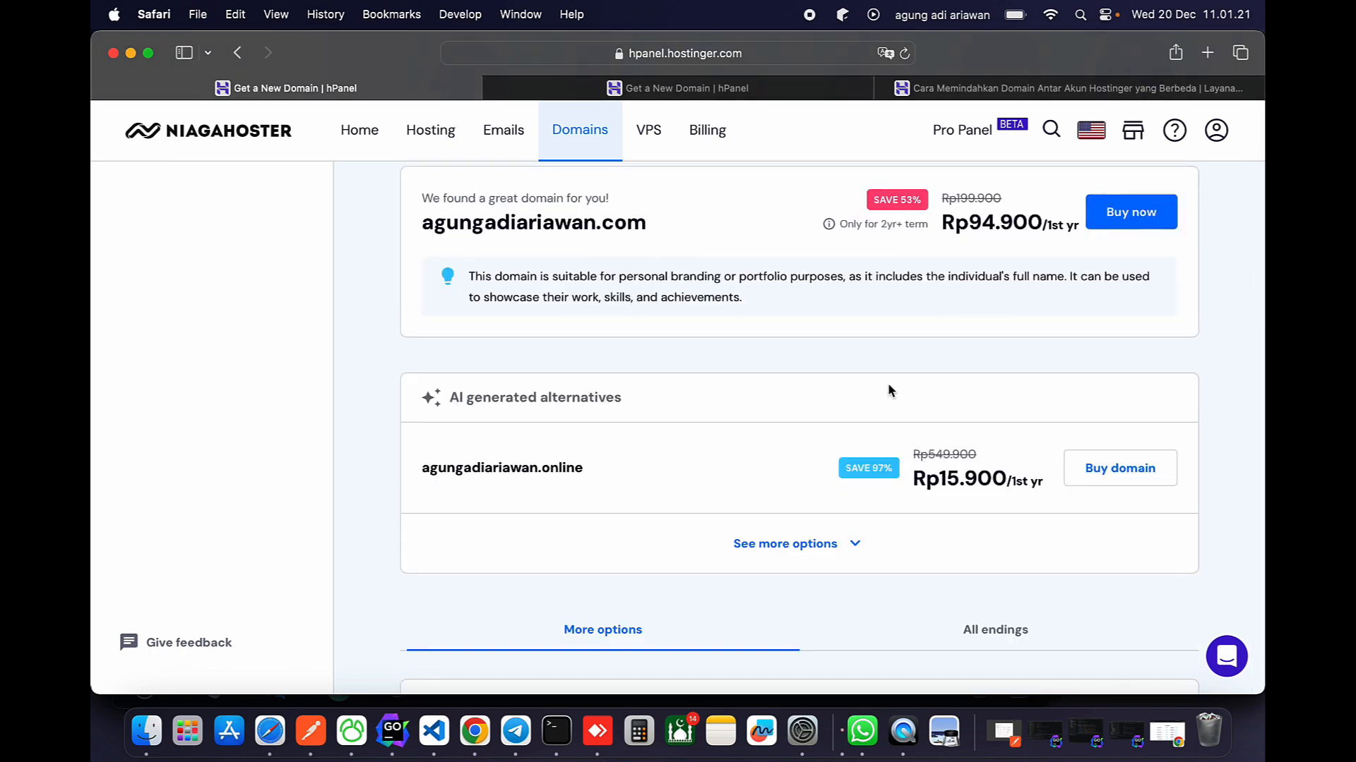
pyautogui.scroll(5, 888, 388)
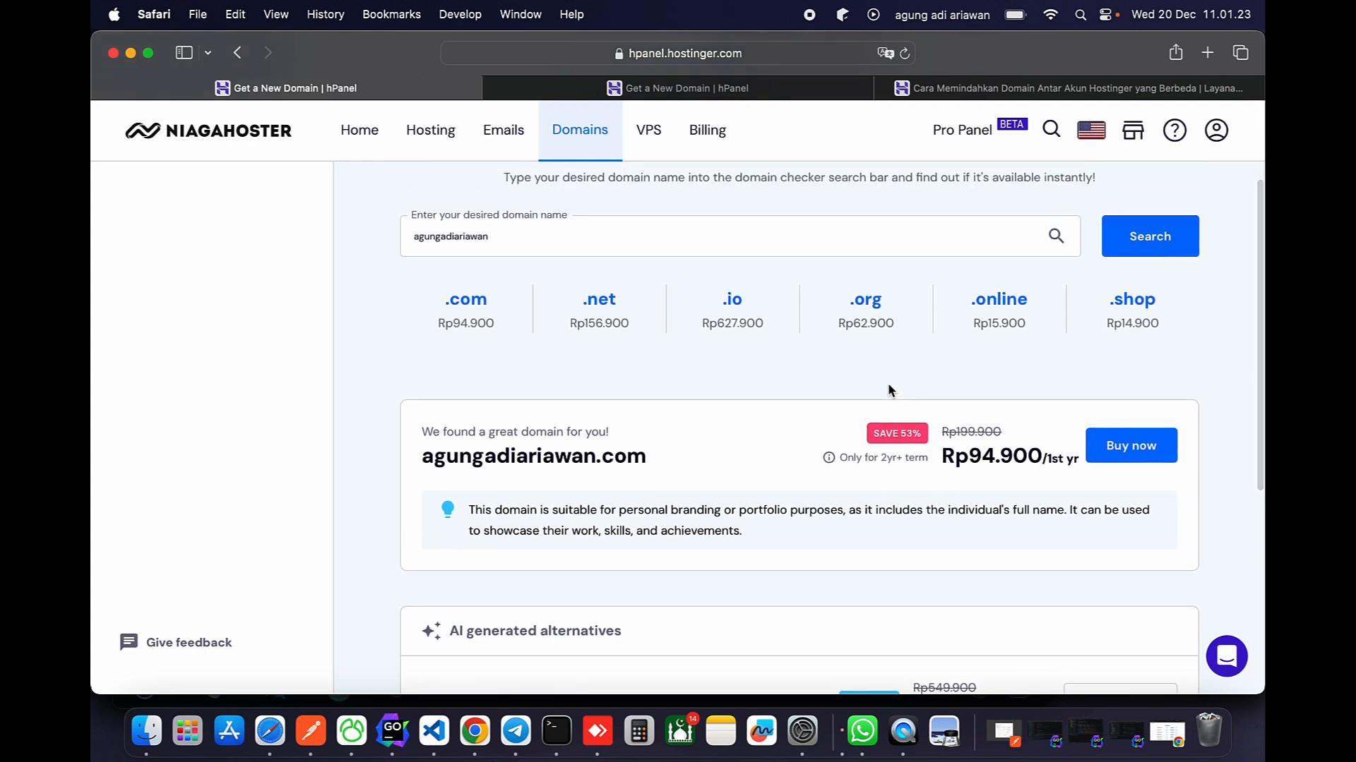
# Order the suggested .com domain with the 2-year billing period and choose QRIS as the payment method.
pyautogui.click(1112, 444)
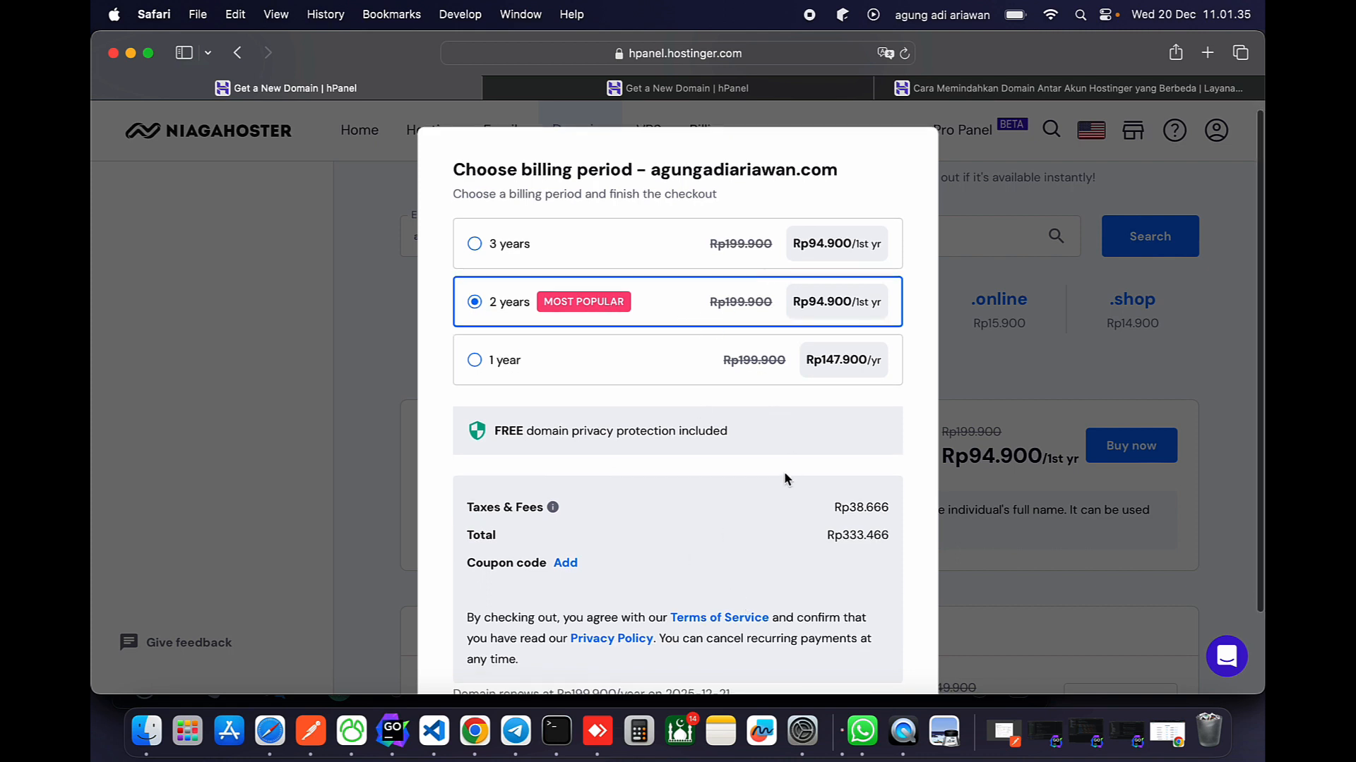
pyautogui.scroll(-3, 783, 473)
pyautogui.click(778, 646)
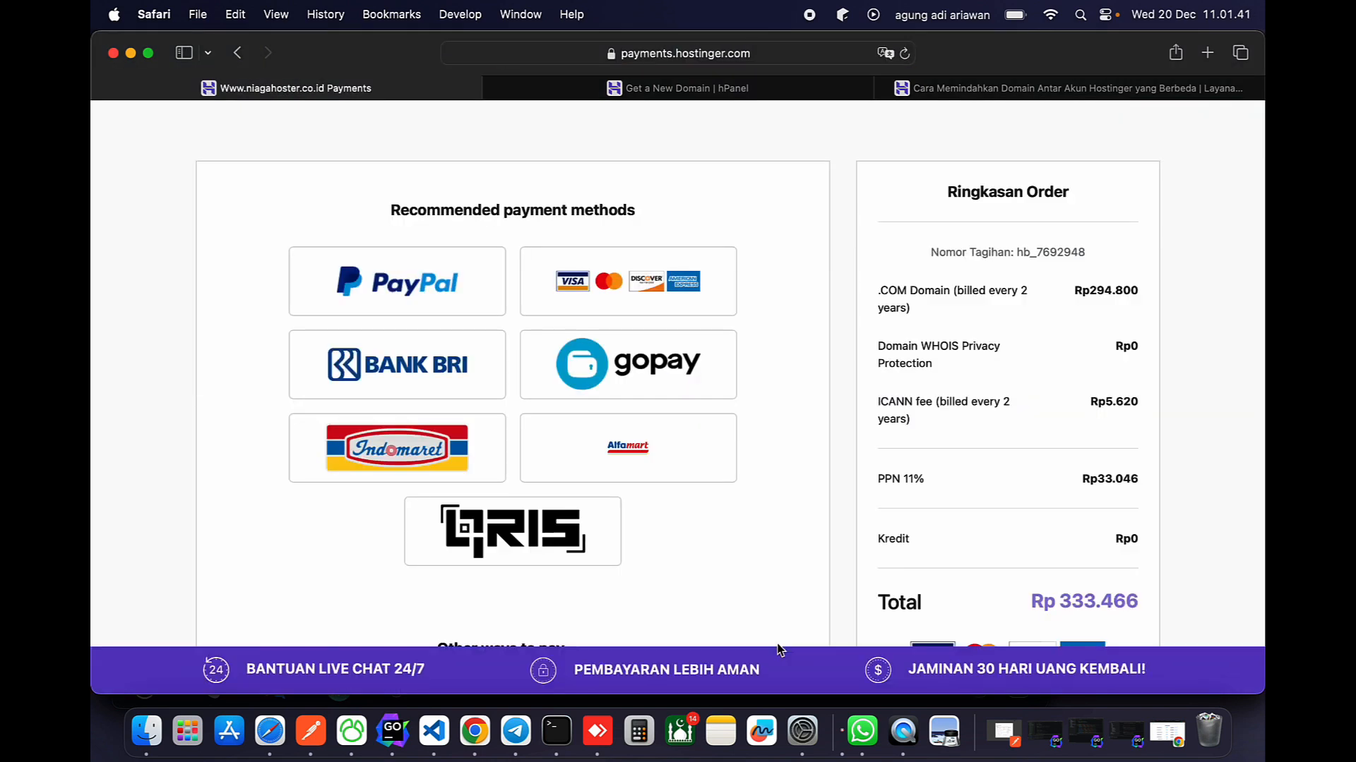
pyautogui.scroll(-2, 706, 523)
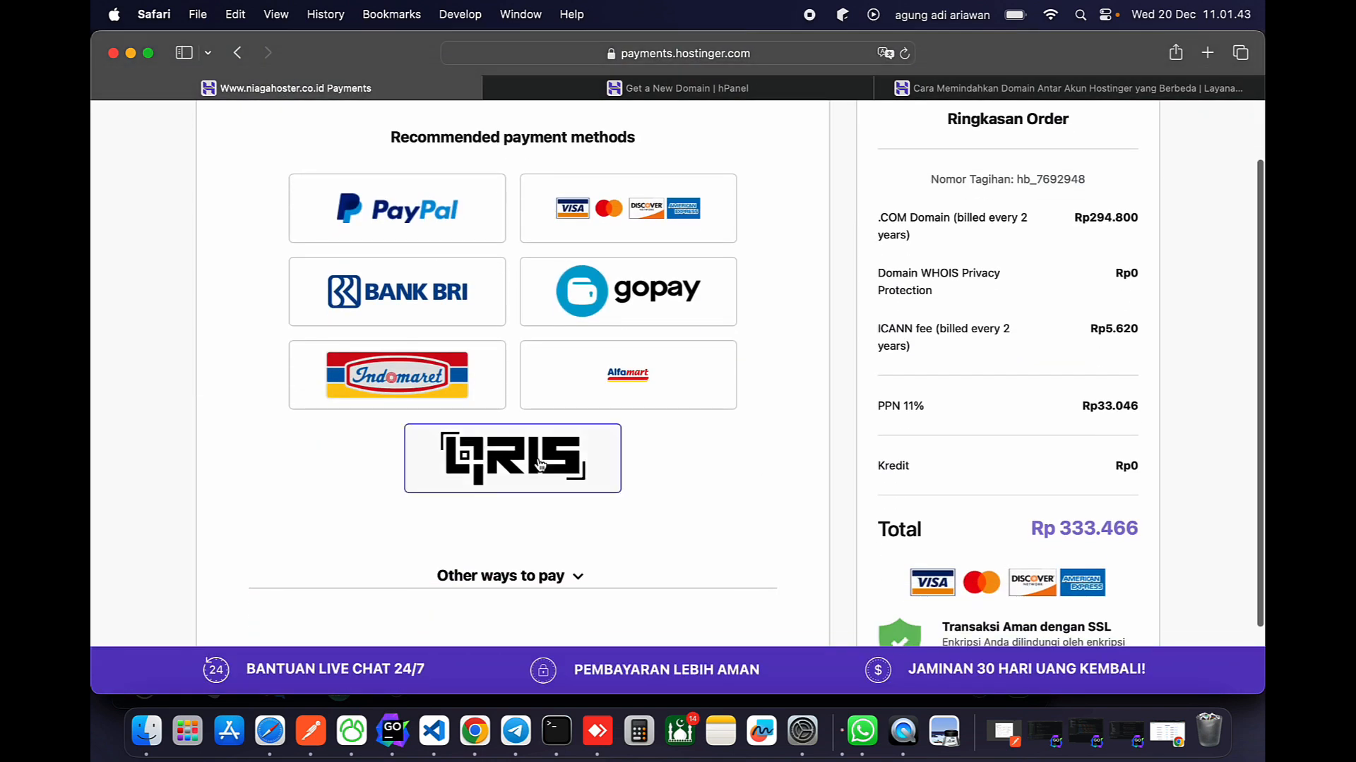
pyautogui.click(514, 460)
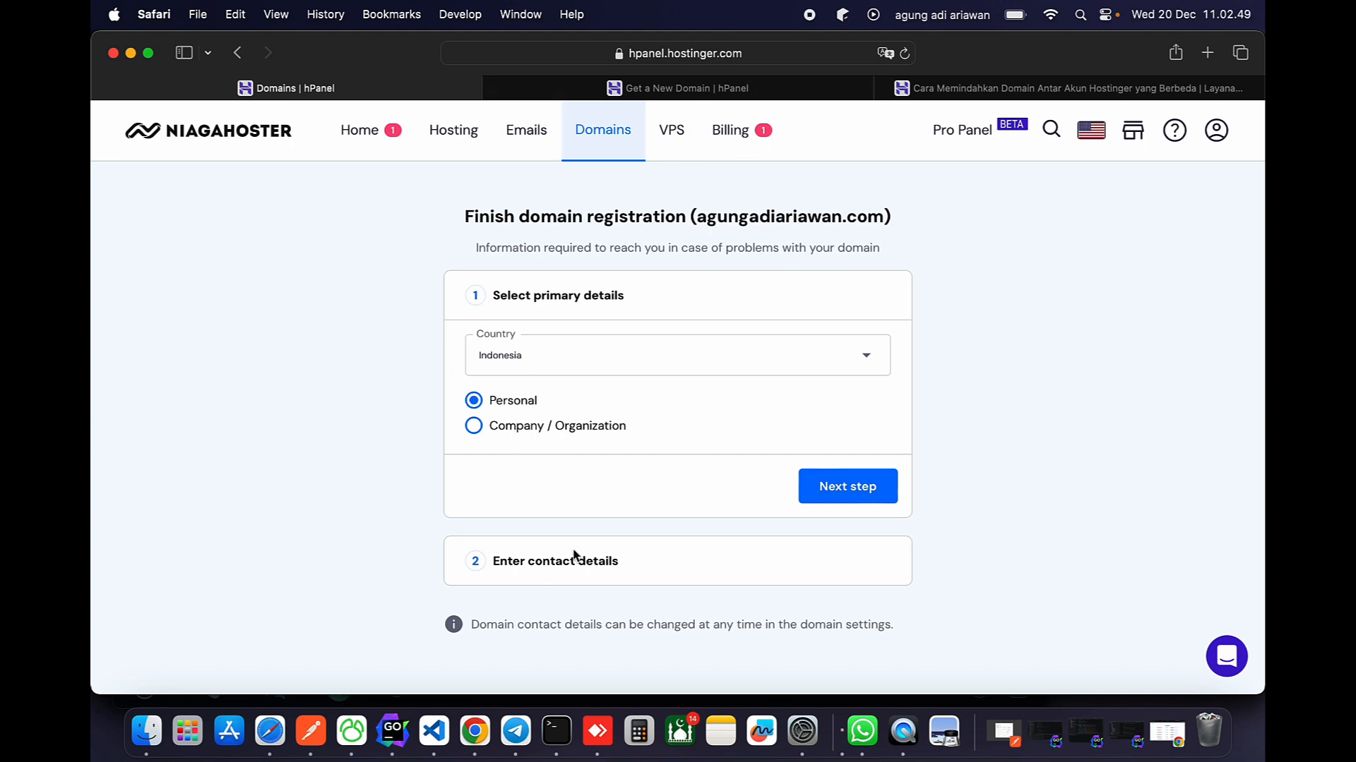
# Finish the domain registration as Personal with country Indonesia, and skip the web hosting offer.
pyautogui.click(833, 487)
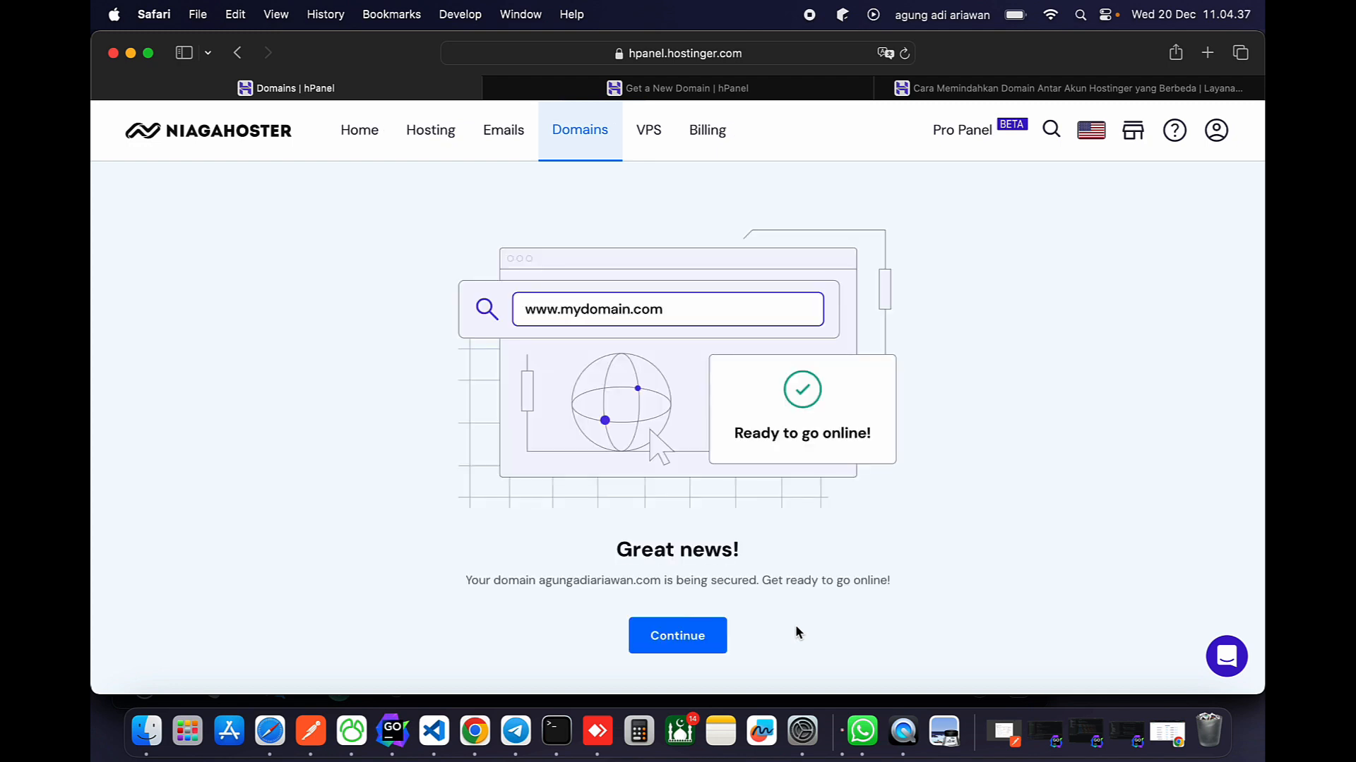
pyautogui.click(706, 638)
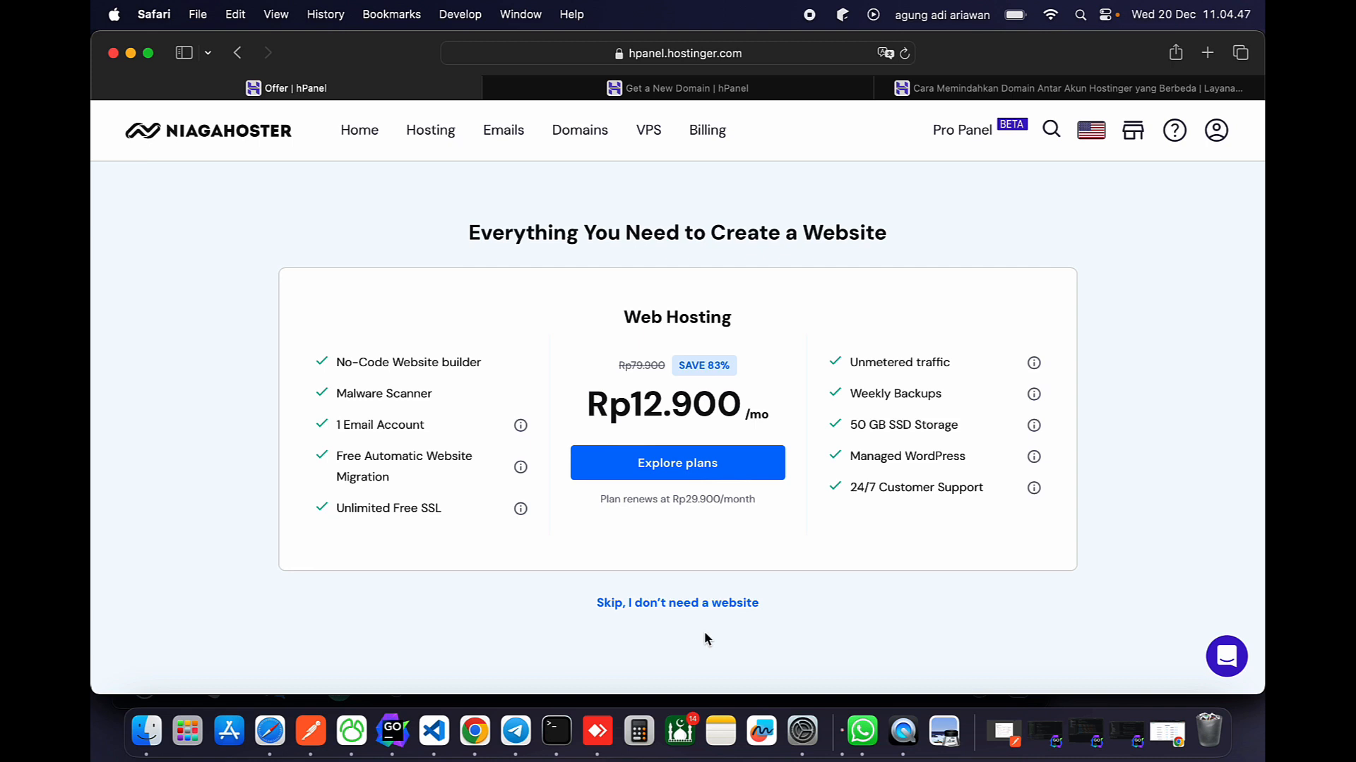
pyautogui.click(685, 605)
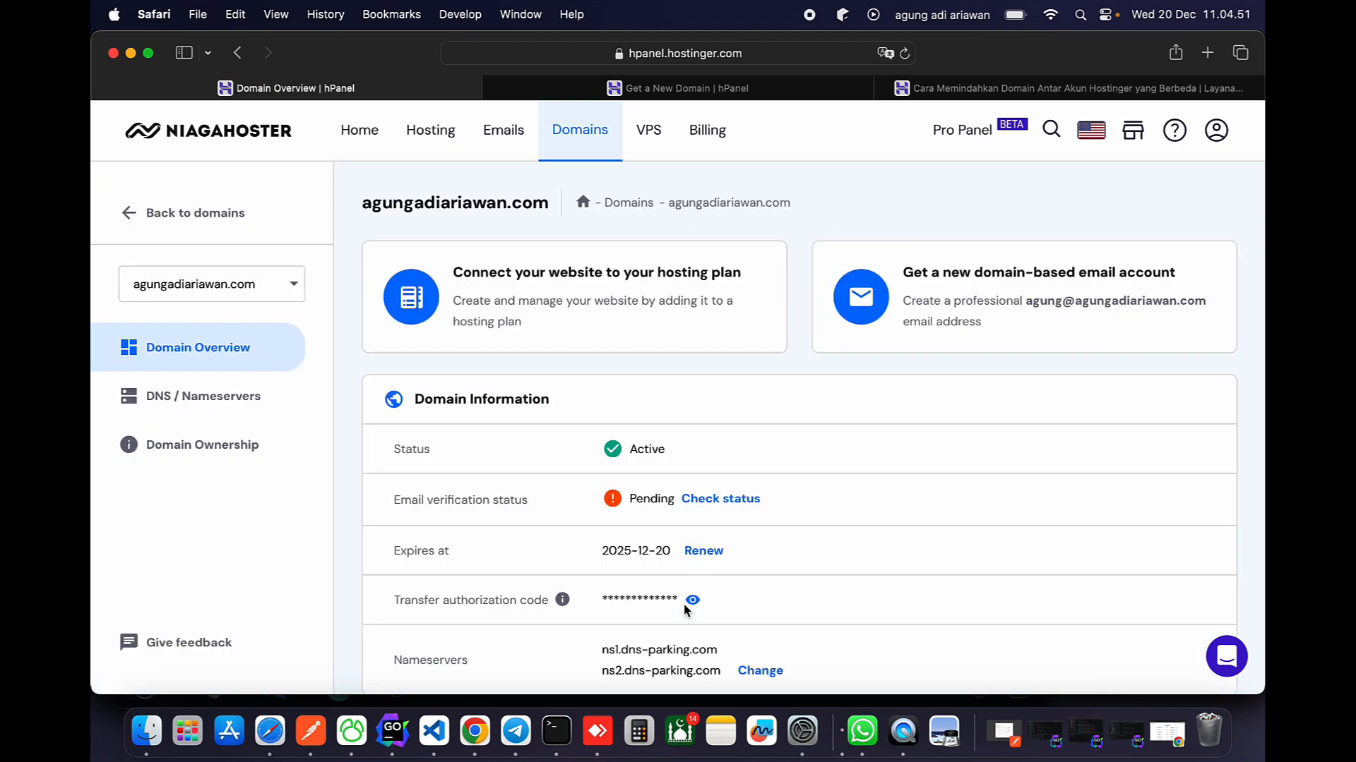
# Examine the new domain's status, email verification and expiry details, as well as its DNS / Nameservers settings.
pyautogui.scroll(-4, 813, 463)
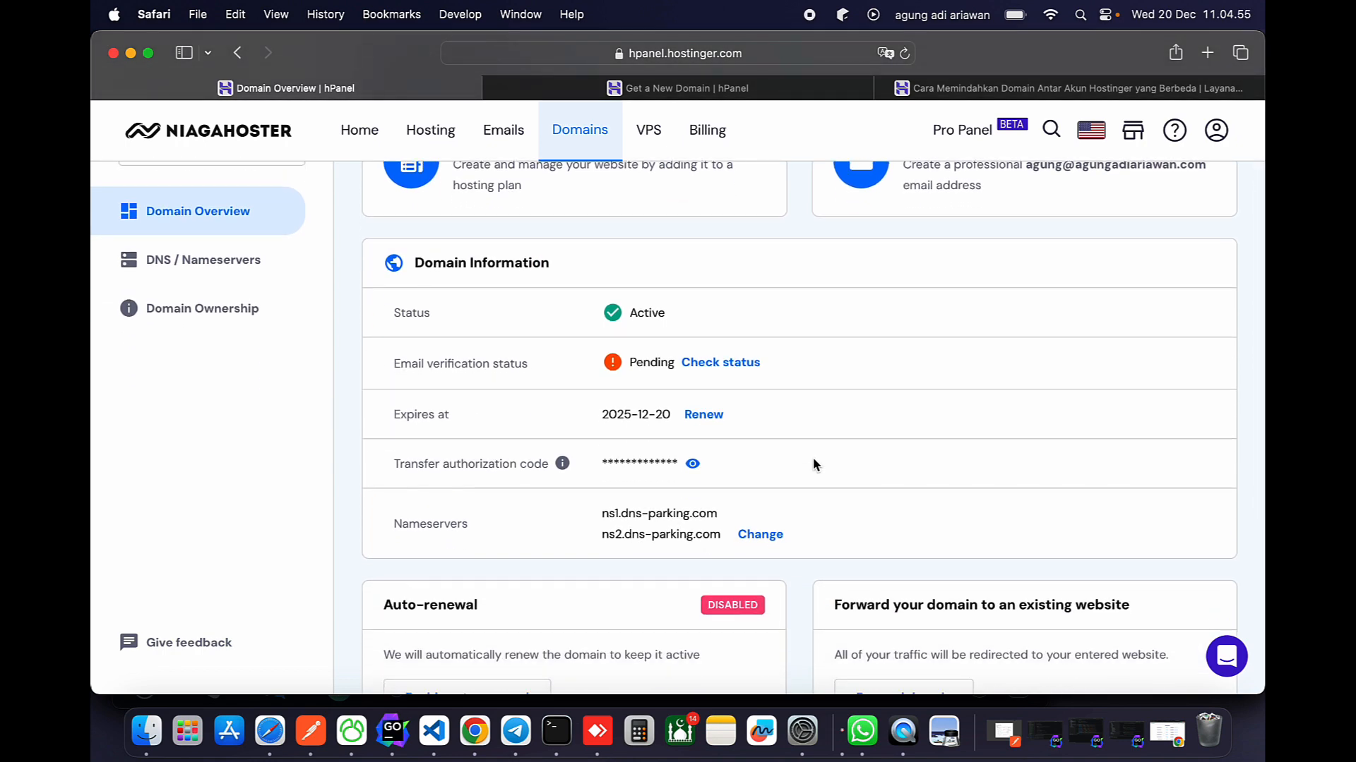
pyautogui.scroll(2, 812, 457)
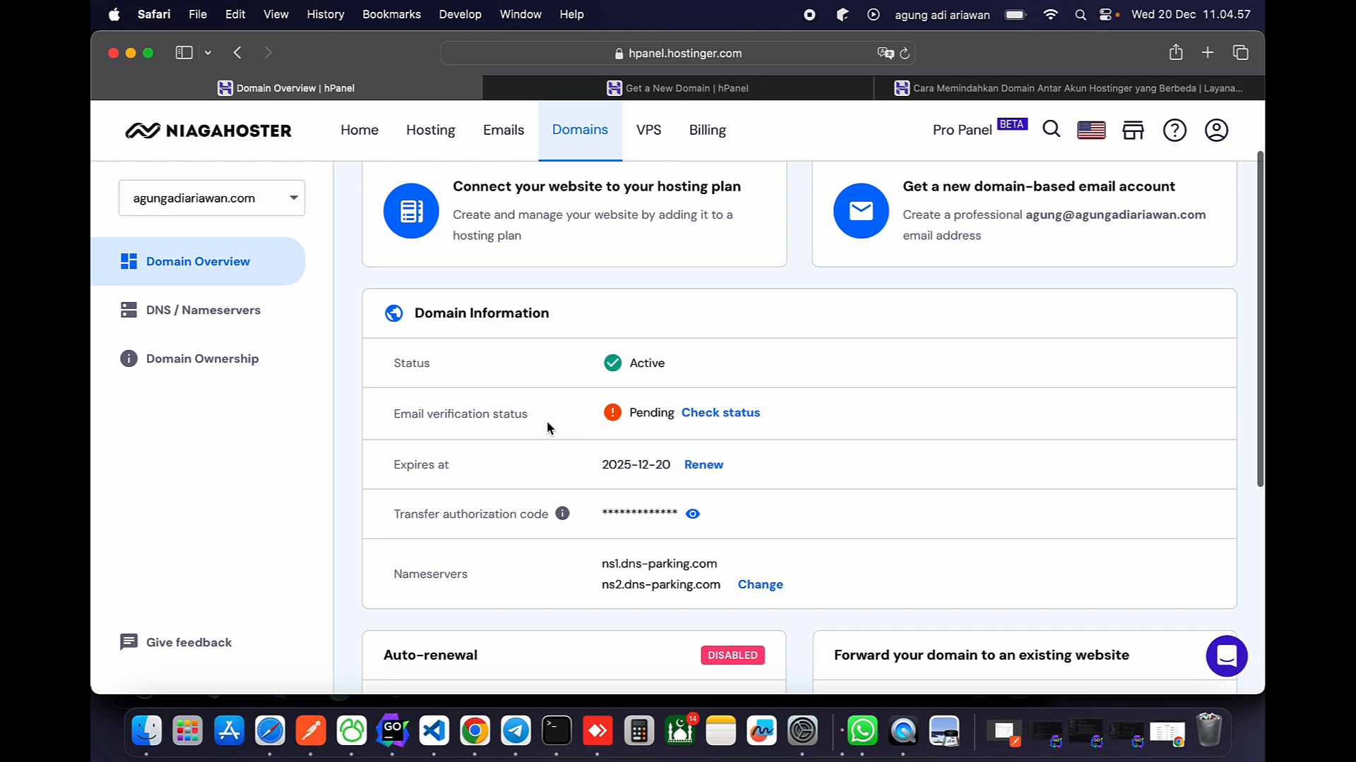
pyautogui.moveTo(660, 417)
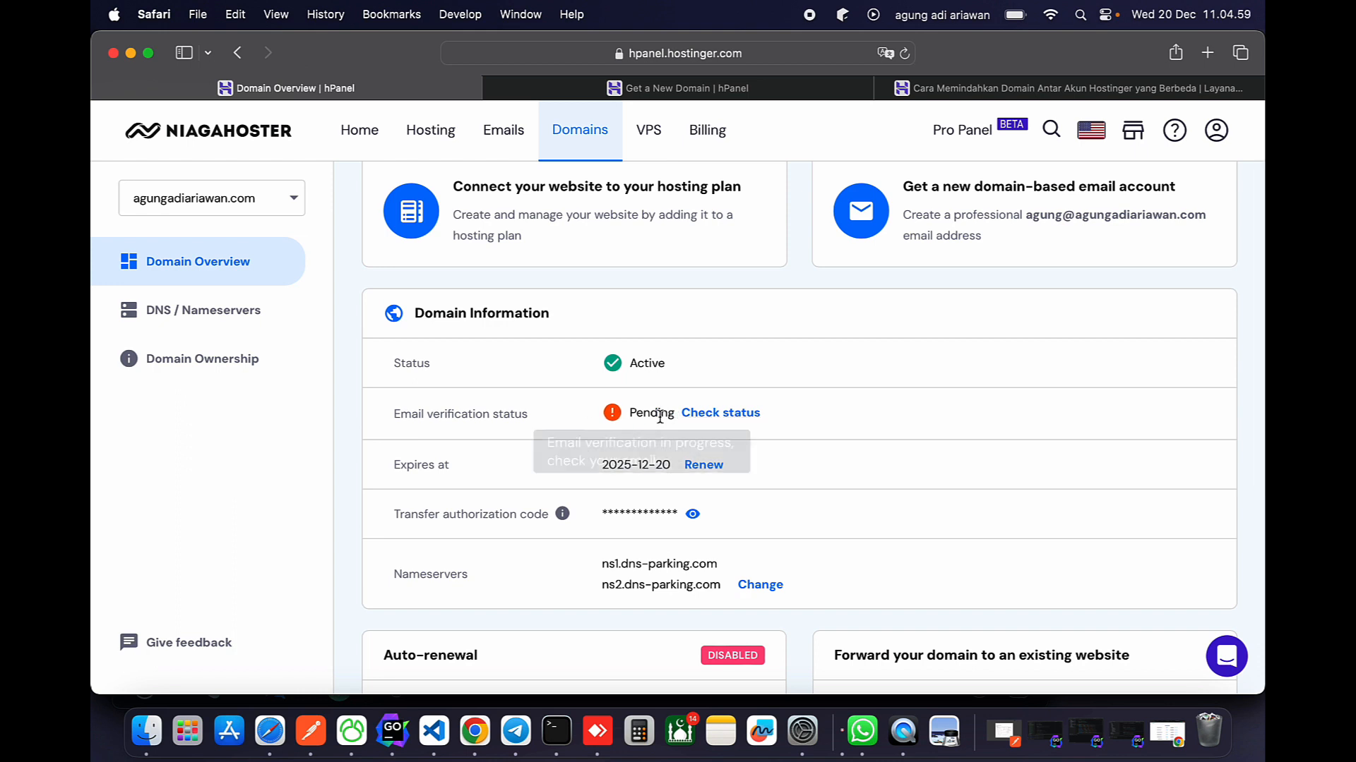
pyautogui.scroll(2, 762, 474)
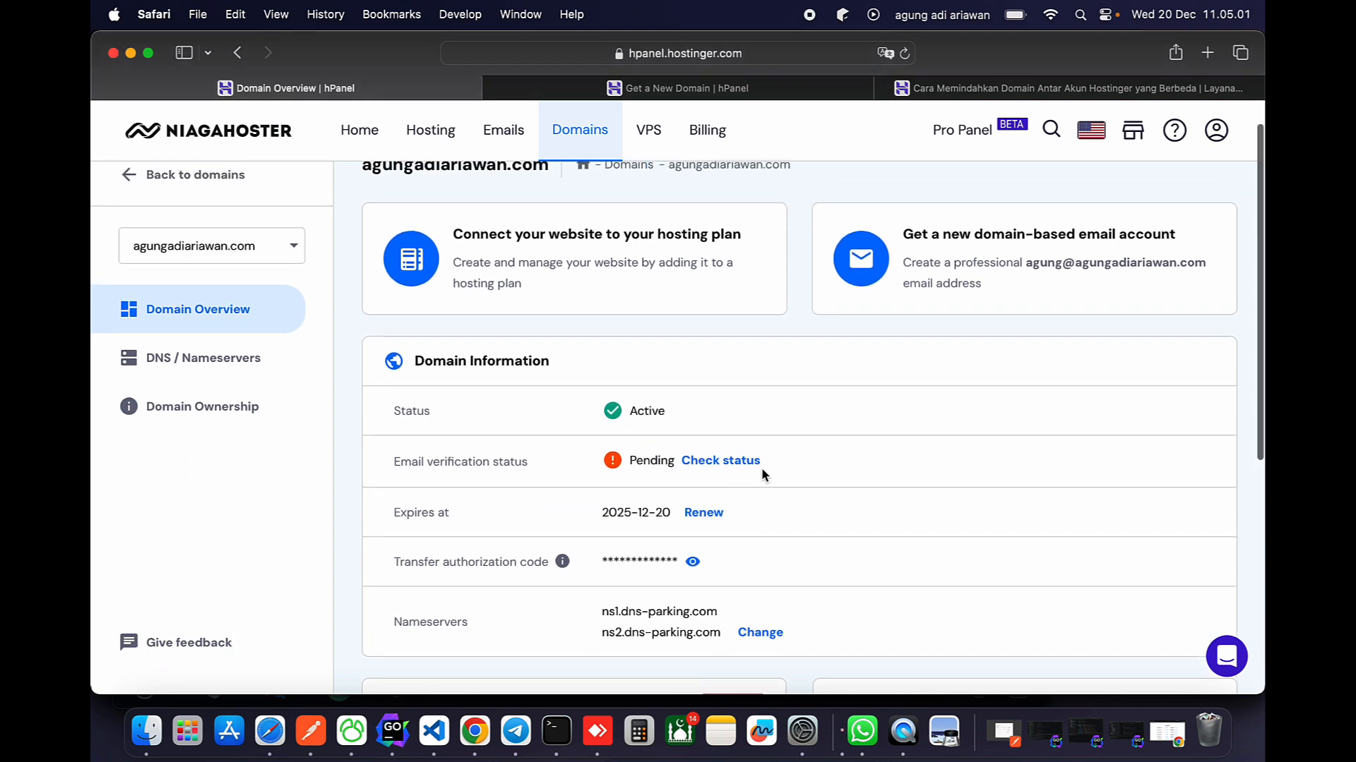
pyautogui.scroll(-4, 762, 475)
pyautogui.scroll(2, 763, 474)
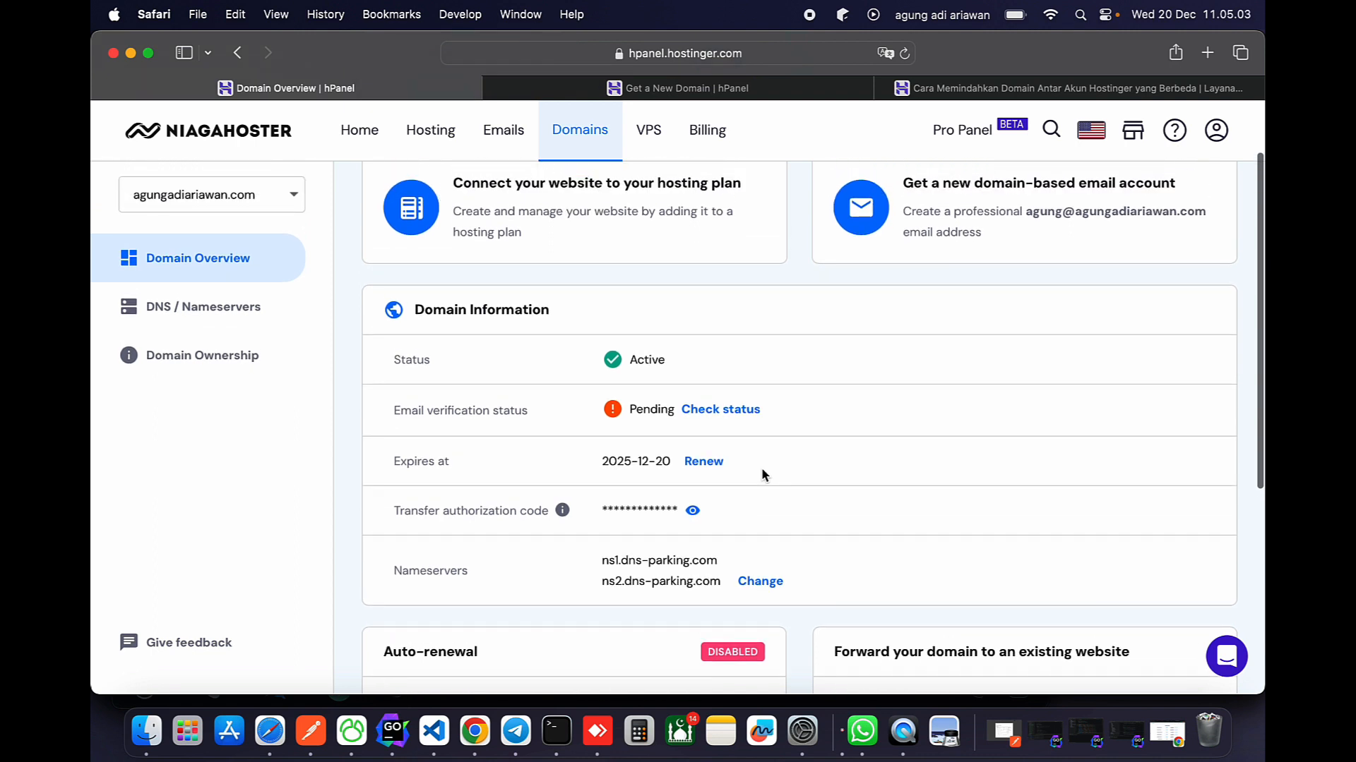
pyautogui.scroll(2, 761, 468)
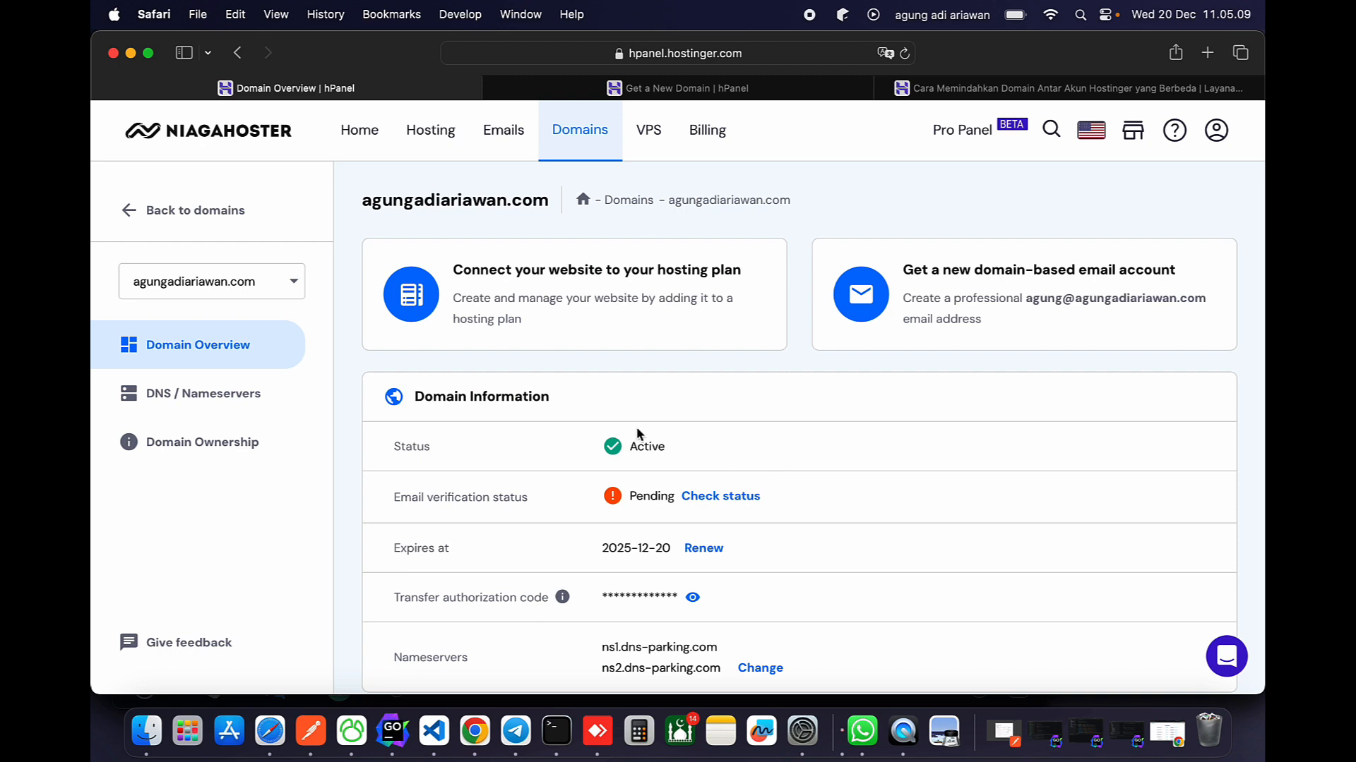
pyautogui.click(237, 396)
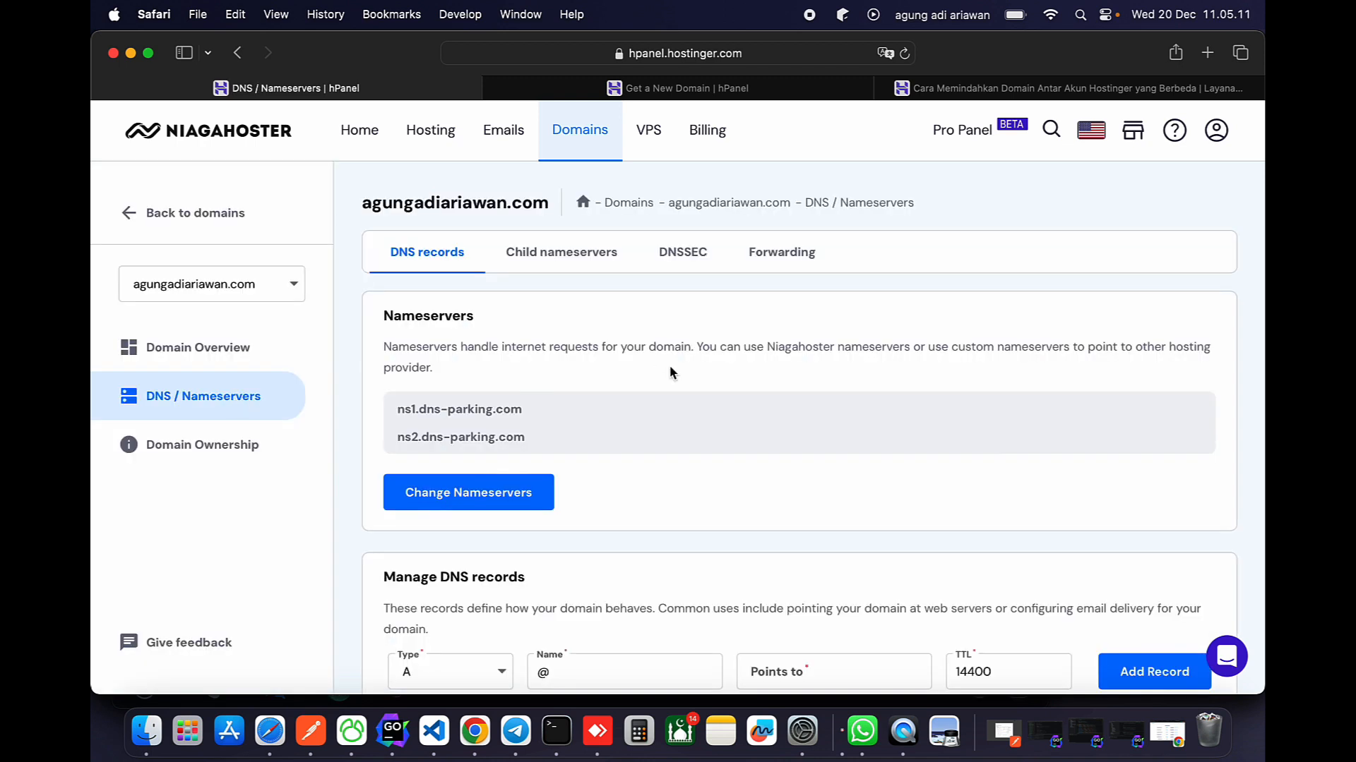
pyautogui.scroll(-1, 609, 421)
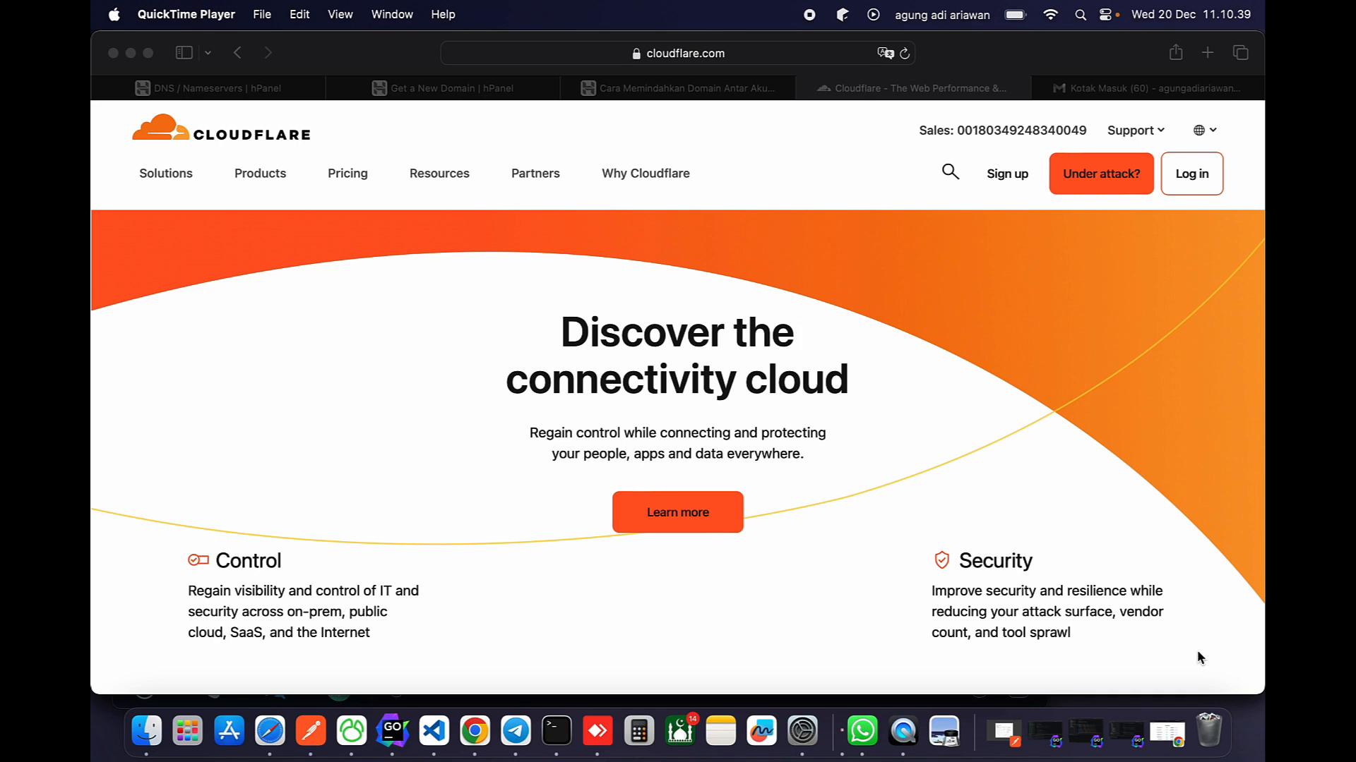
# Start a Cloudflare sign-up with the Free Plan of Zero Trust & SASE.
pyautogui.click(1000, 176)
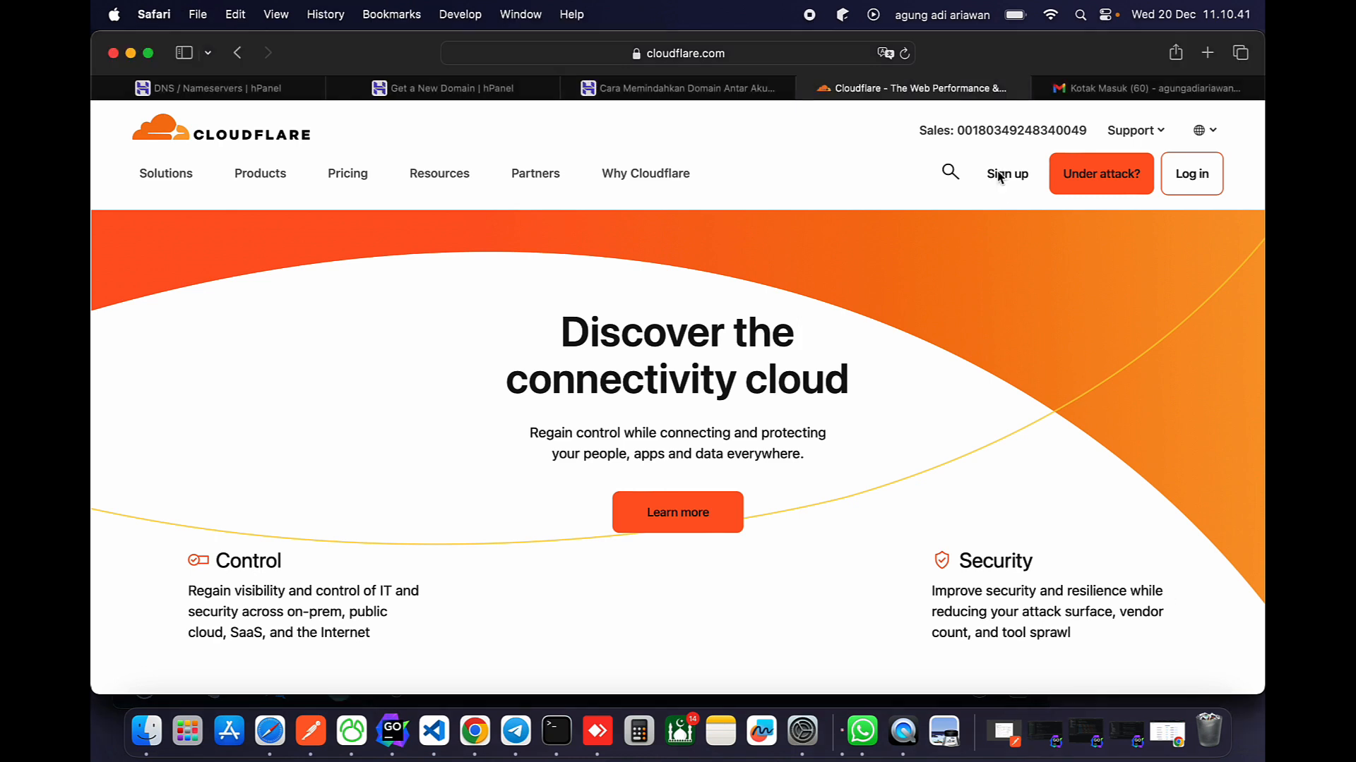
pyautogui.click(1000, 176)
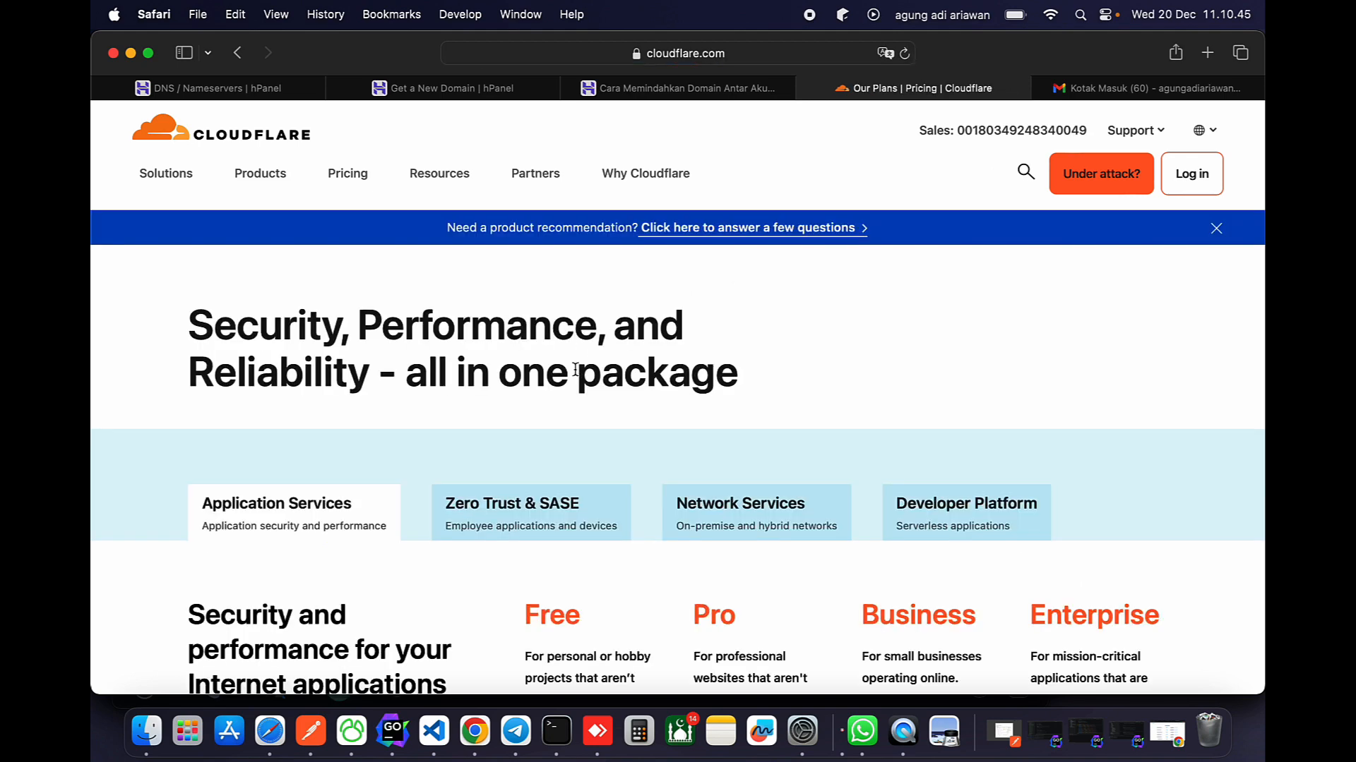
pyautogui.click(514, 519)
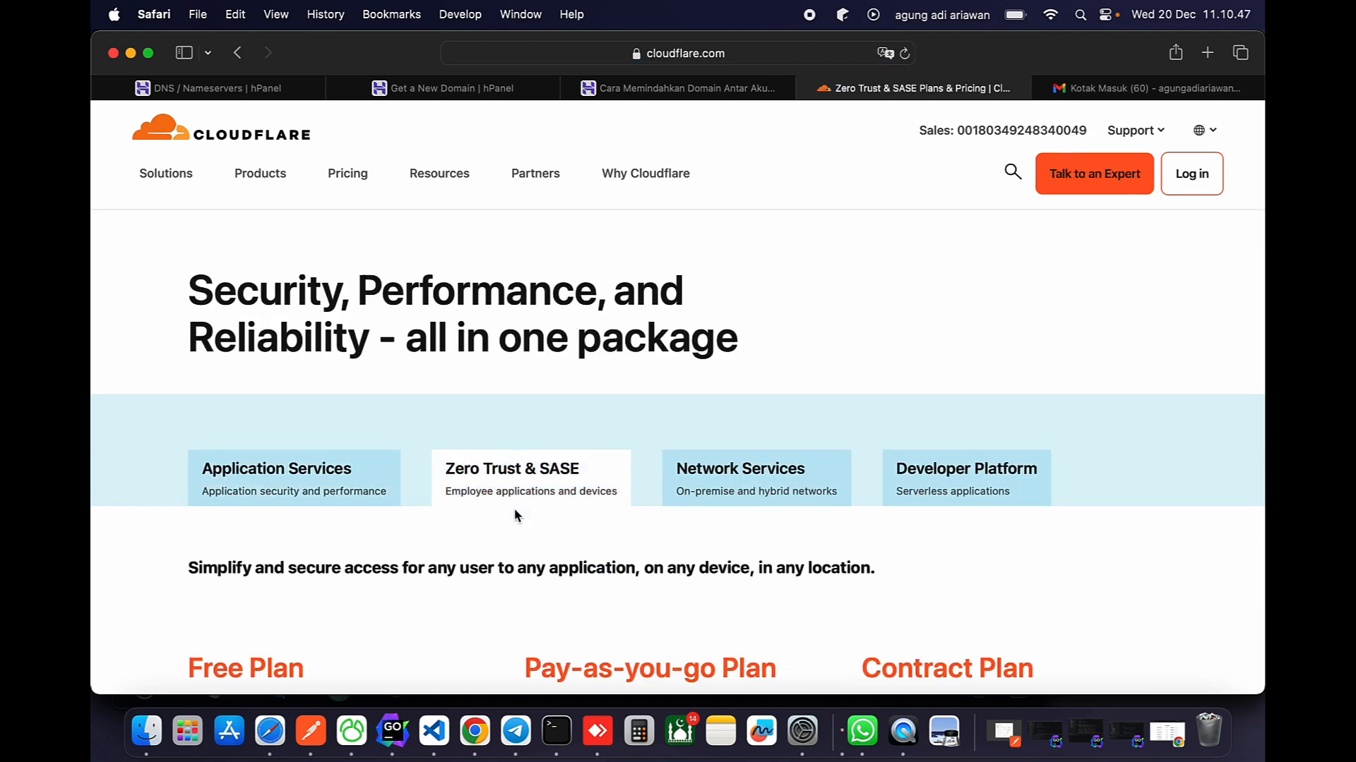
pyautogui.scroll(-2, 514, 509)
pyautogui.scroll(-1, 514, 356)
pyautogui.scroll(-1, 517, 362)
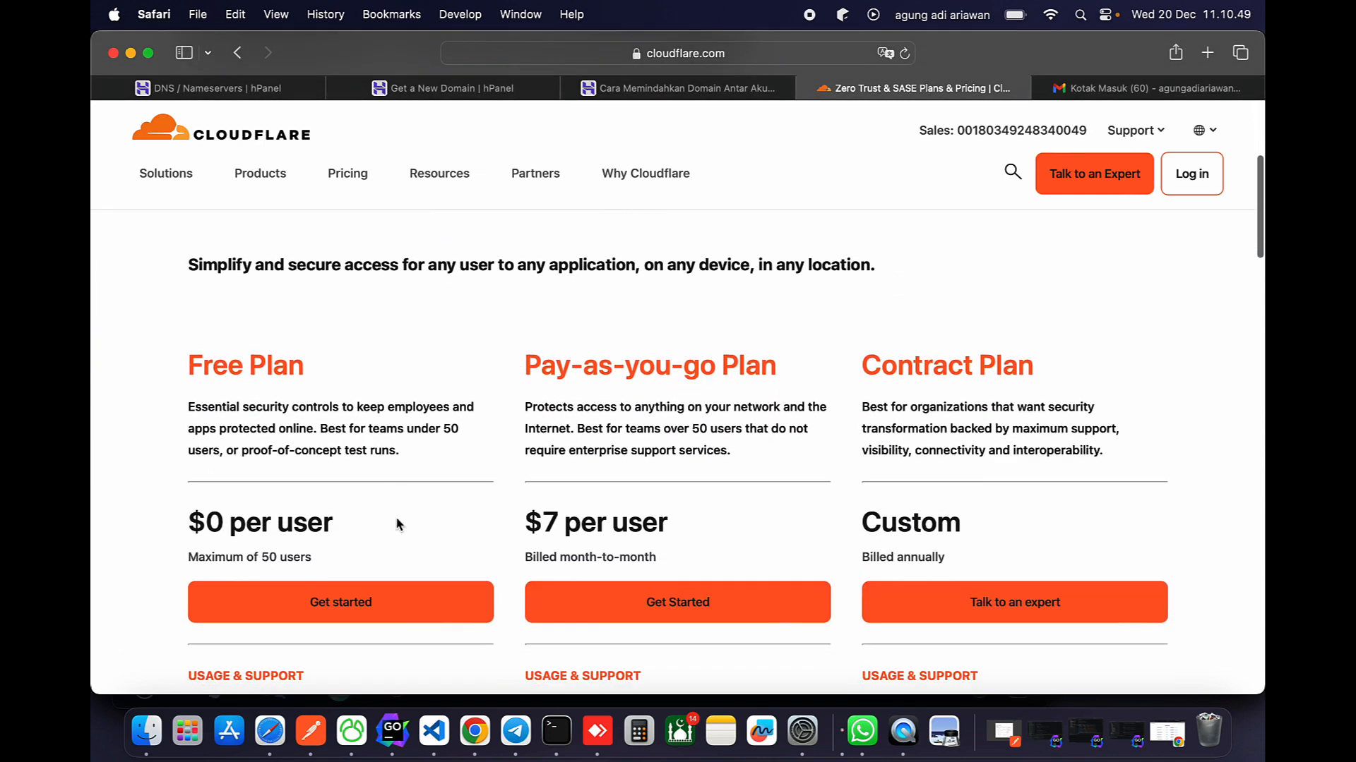
pyautogui.click(345, 611)
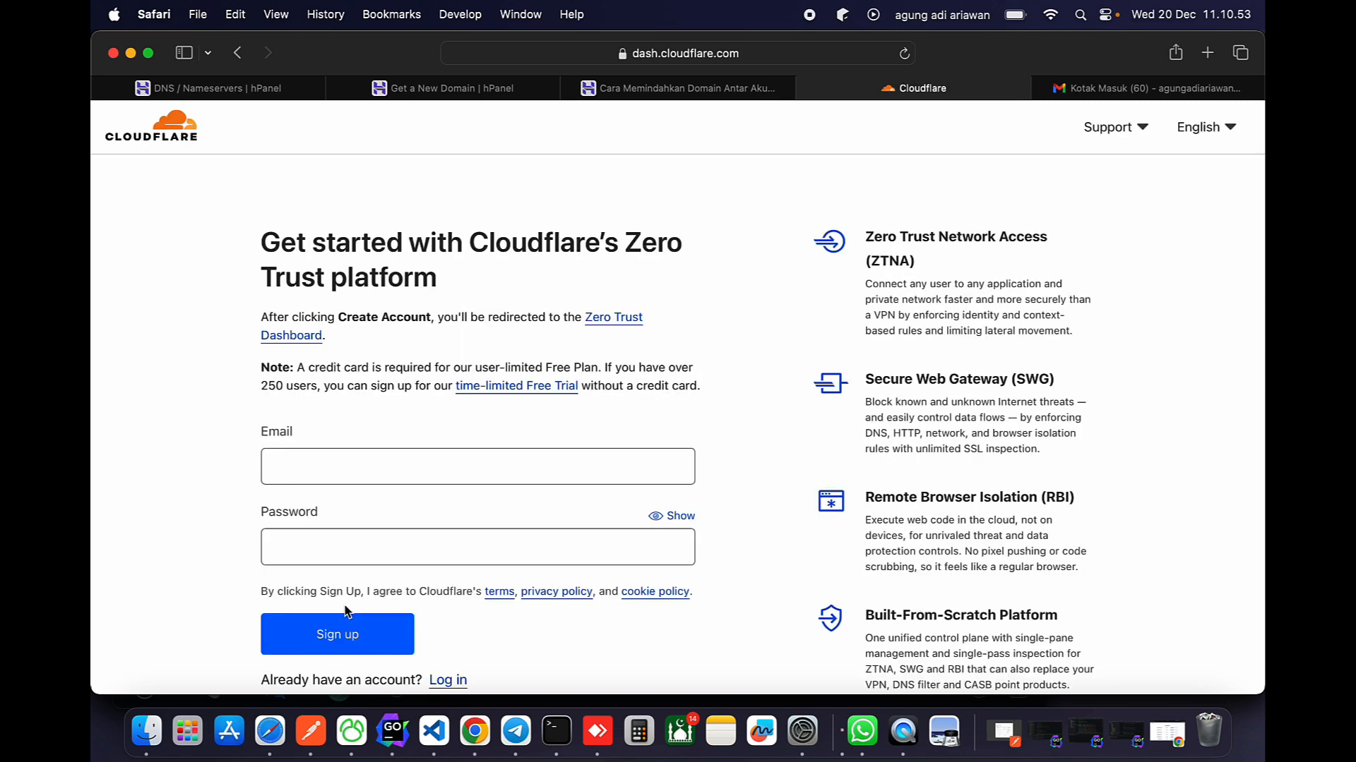
# Sign up for the Cloudflare account with the owner's email address and an account password.
pyautogui.click(336, 477)
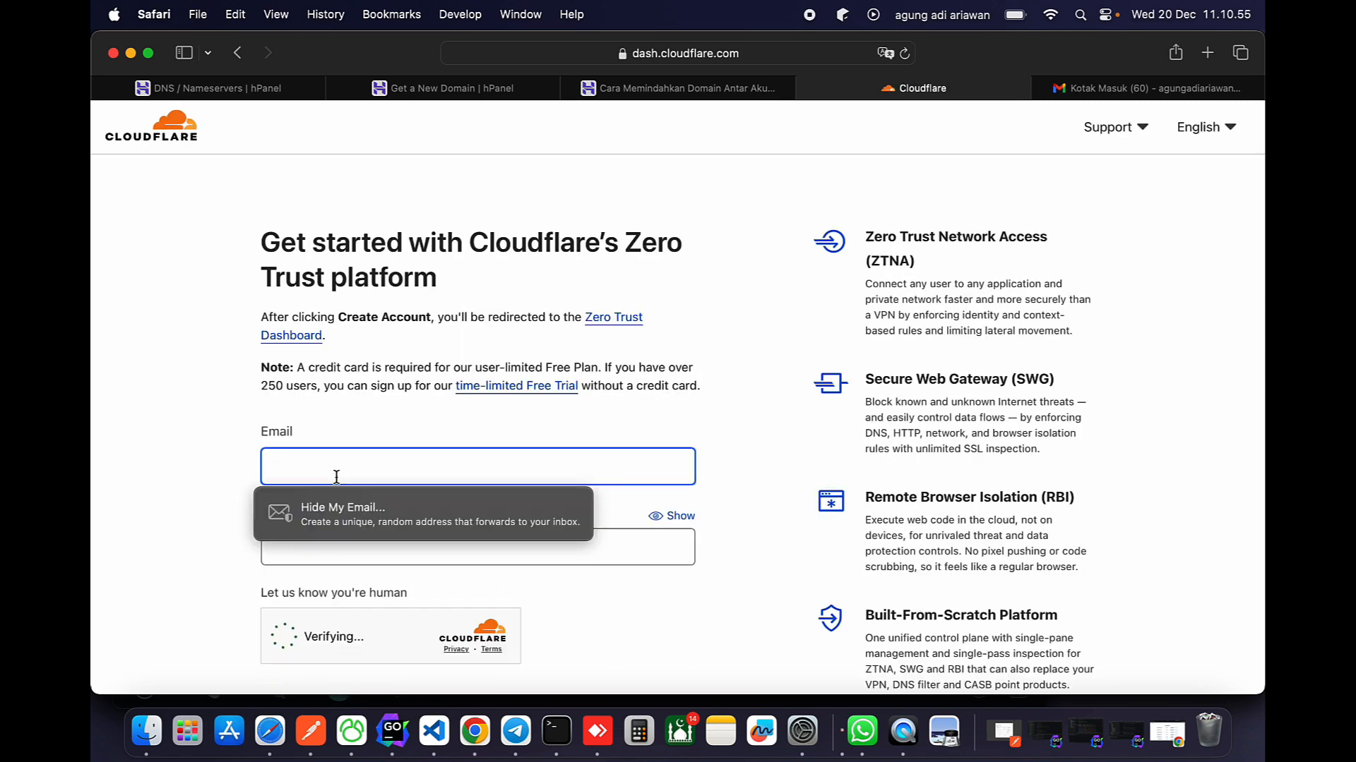
pyautogui.write('agu')
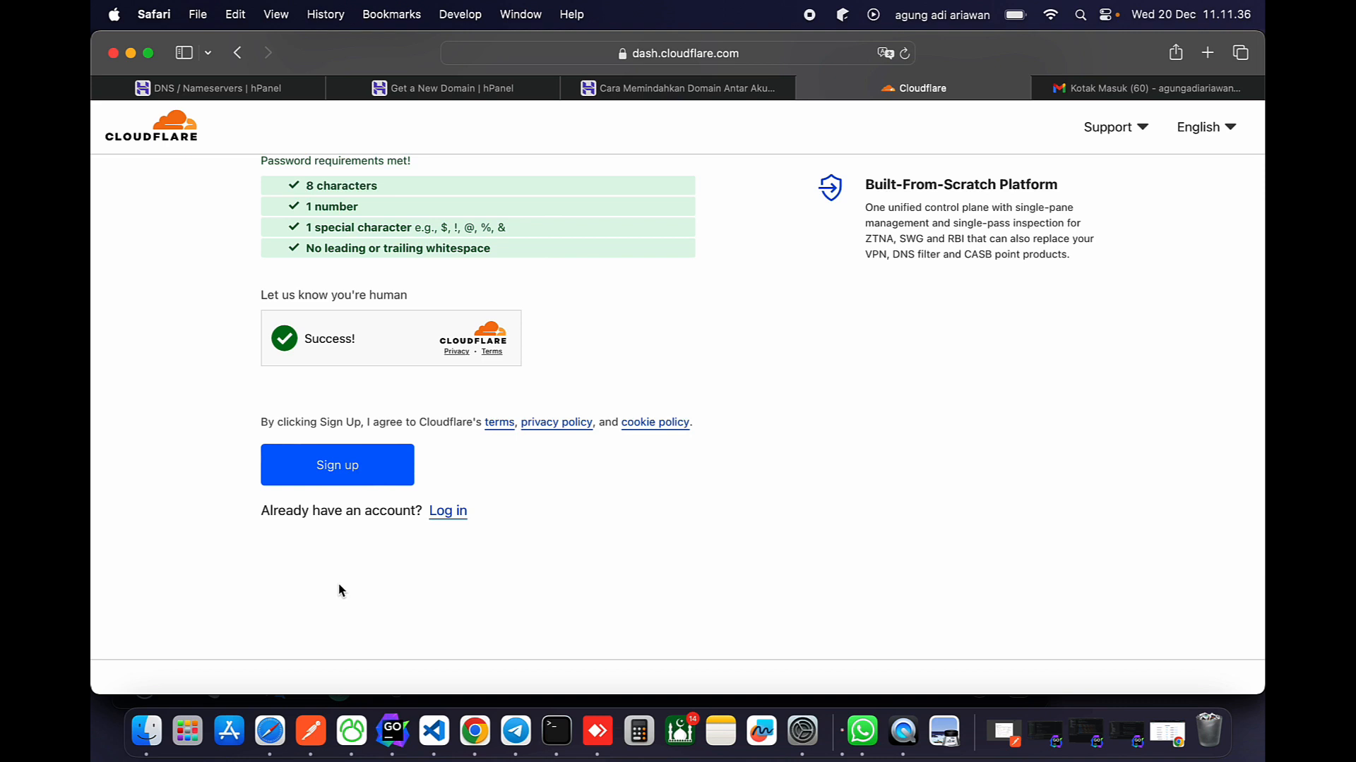
pyautogui.click(337, 466)
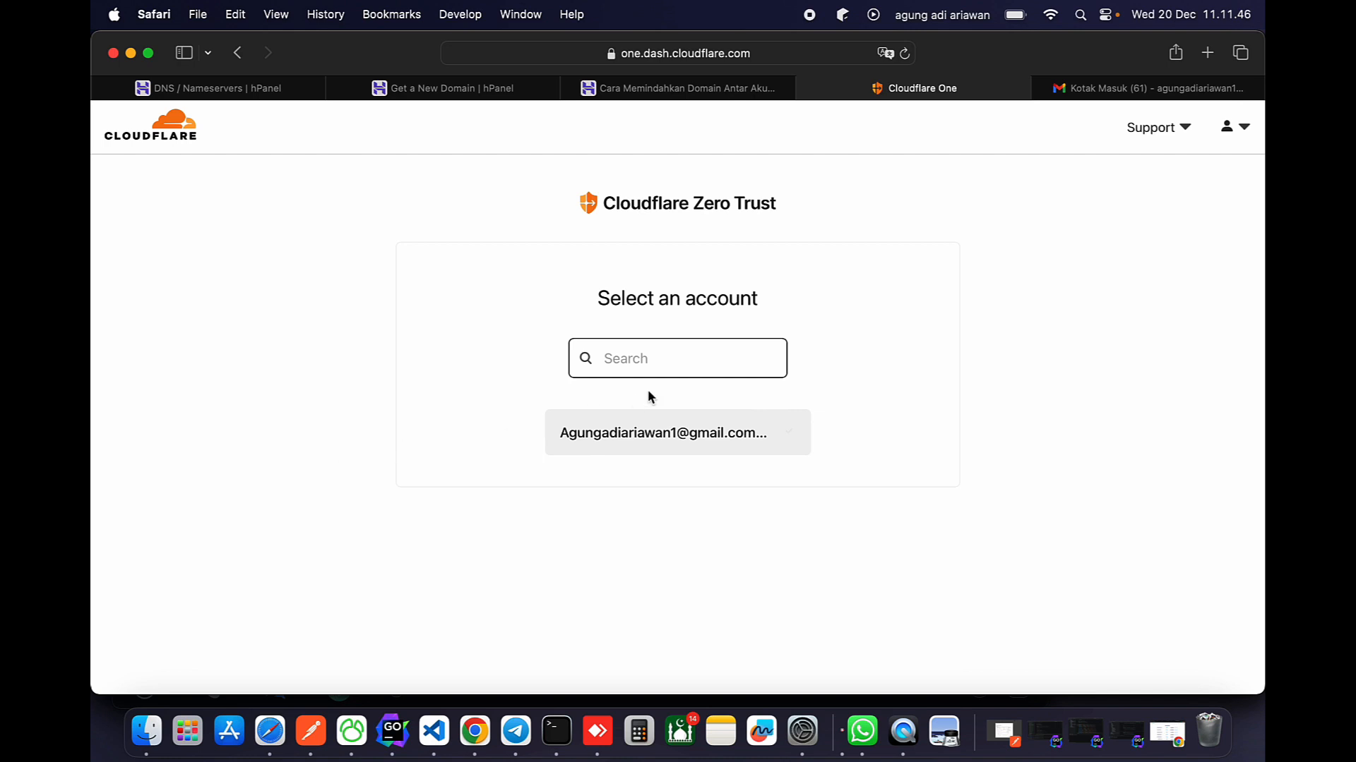
# Select the new account and exit the Zero Trust team name setup to reach the Cloudflare dashboard.
pyautogui.click(653, 433)
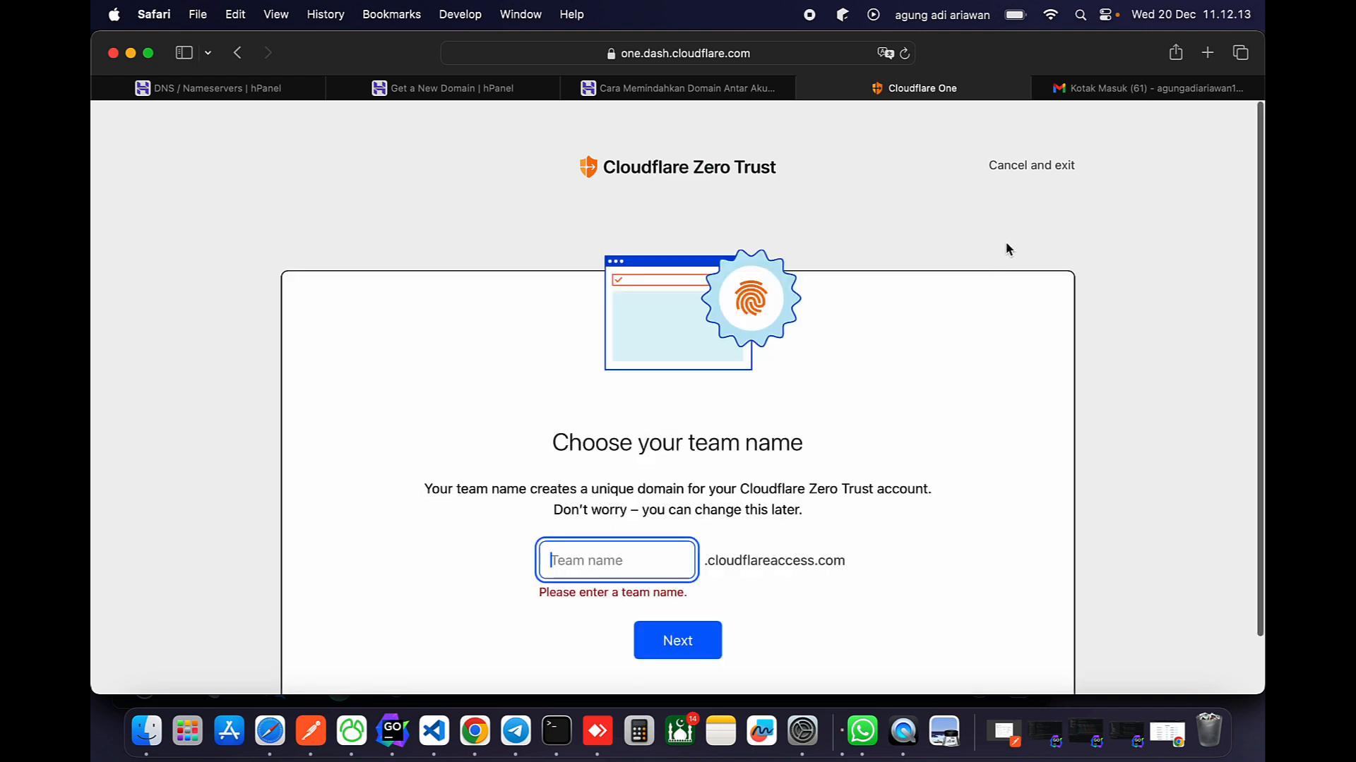
pyautogui.click(1032, 169)
pyautogui.click(839, 463)
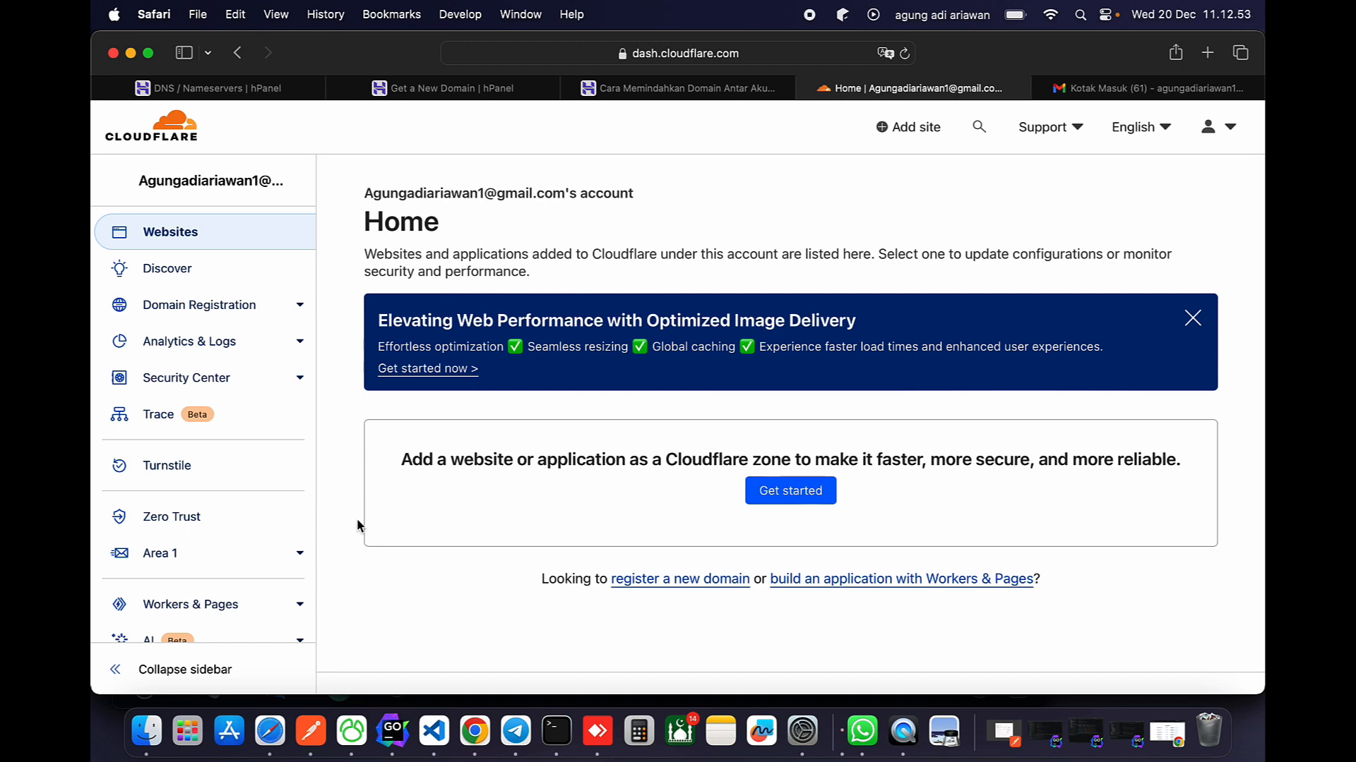
# Request an account verification email through the email notice under Domain Registration.
pyautogui.click(209, 310)
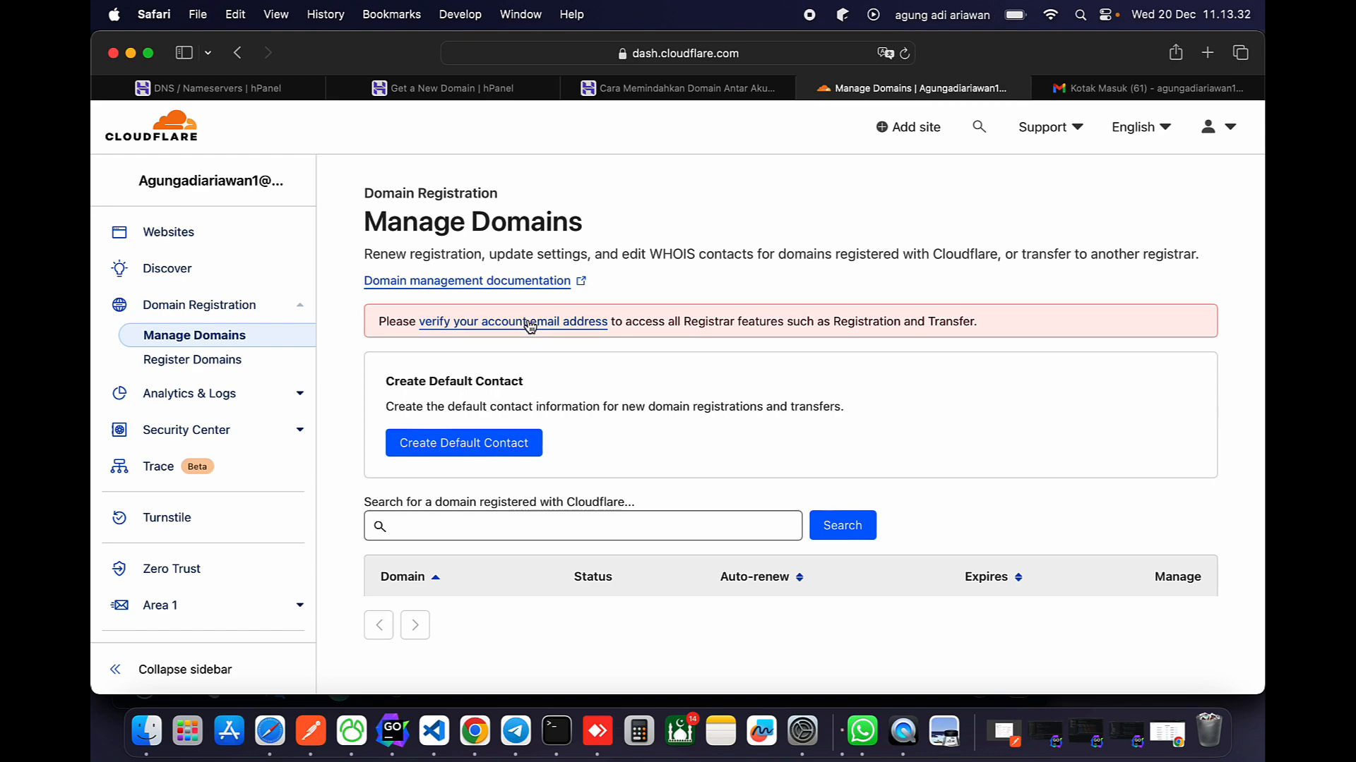
pyautogui.click(530, 323)
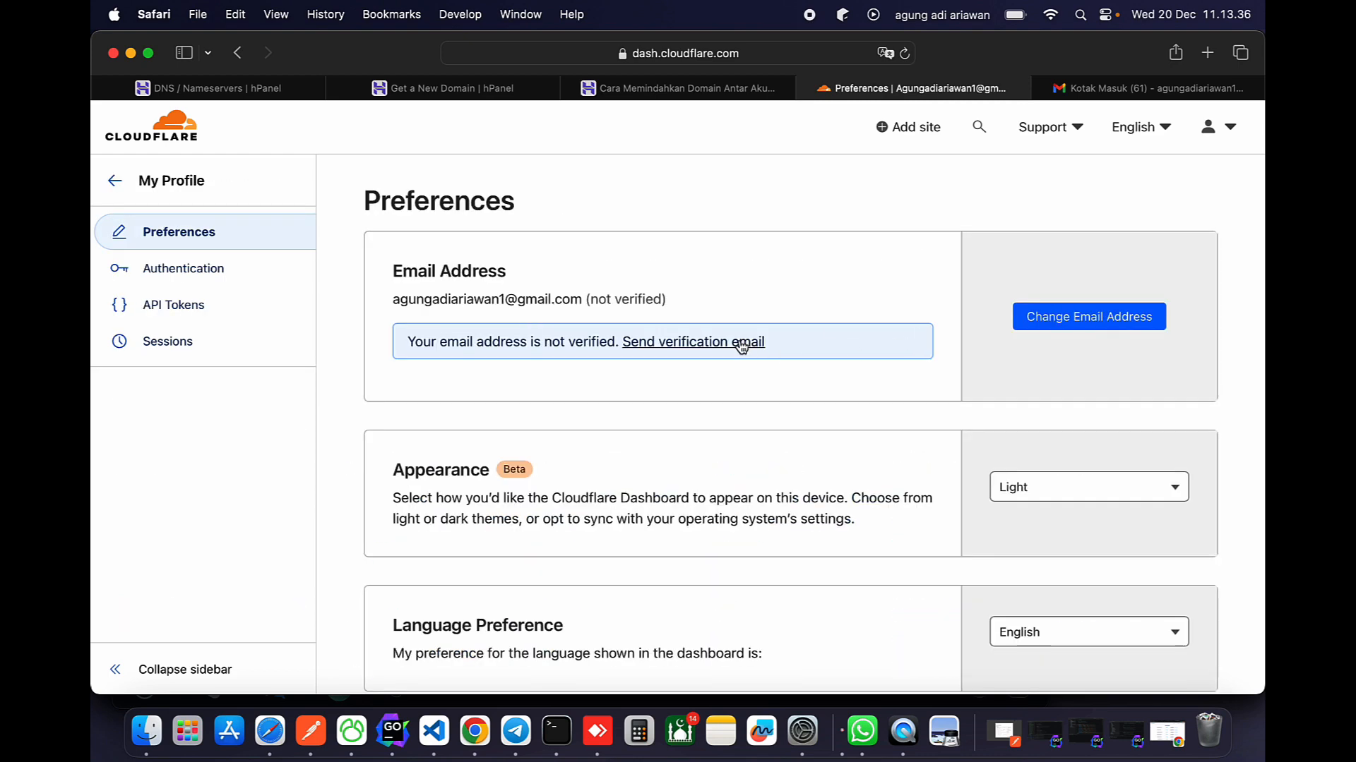
pyautogui.click(741, 342)
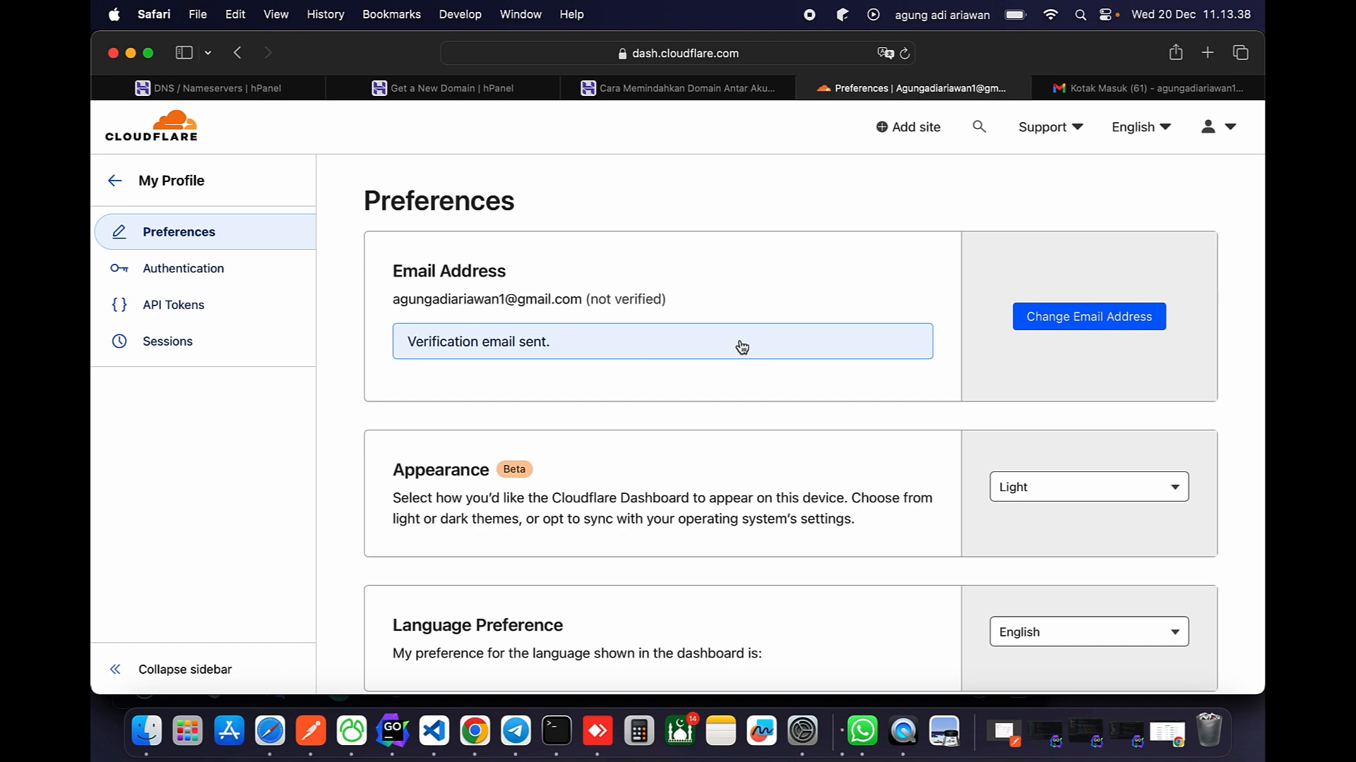
# Switch to Gmail and verify the account's email address through the link in Cloudflare's verification message.
pyautogui.click(1092, 88)
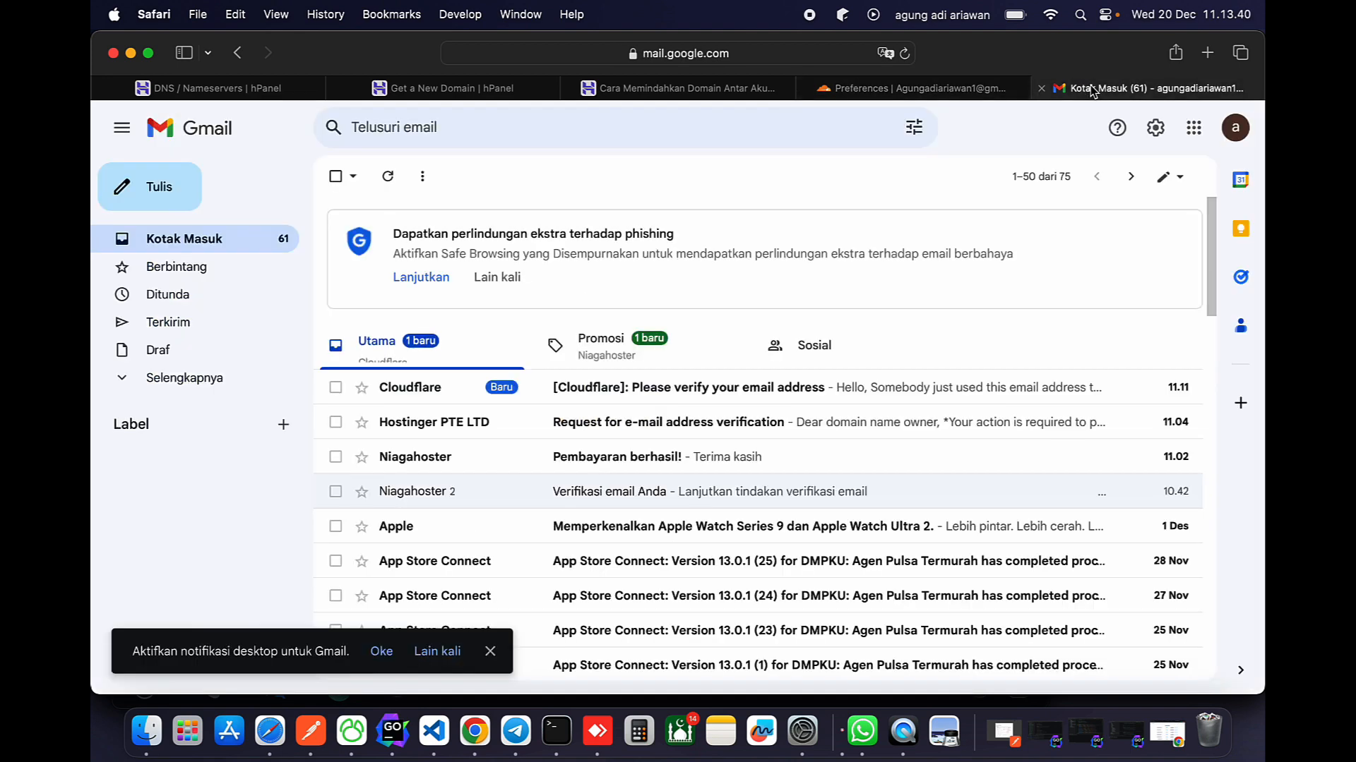
pyautogui.click(629, 392)
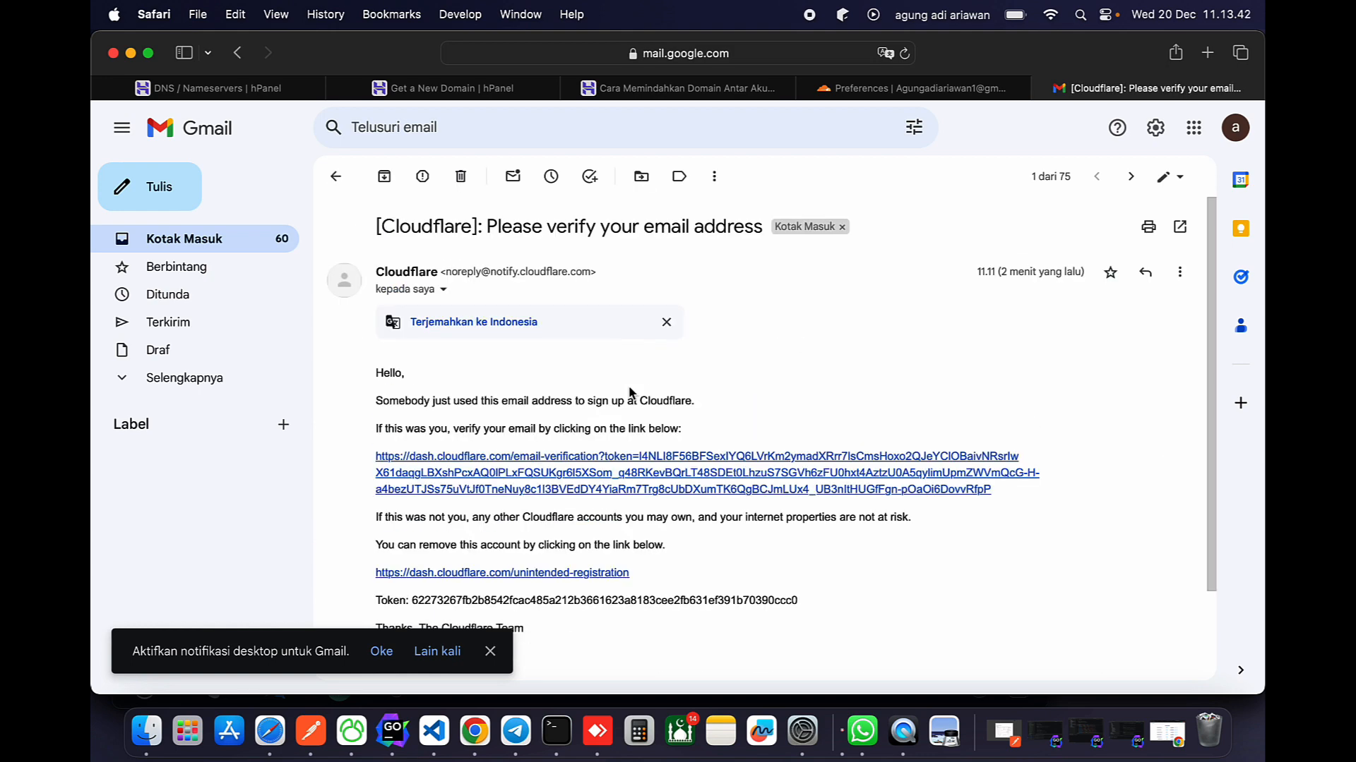
pyautogui.scroll(-3, 630, 392)
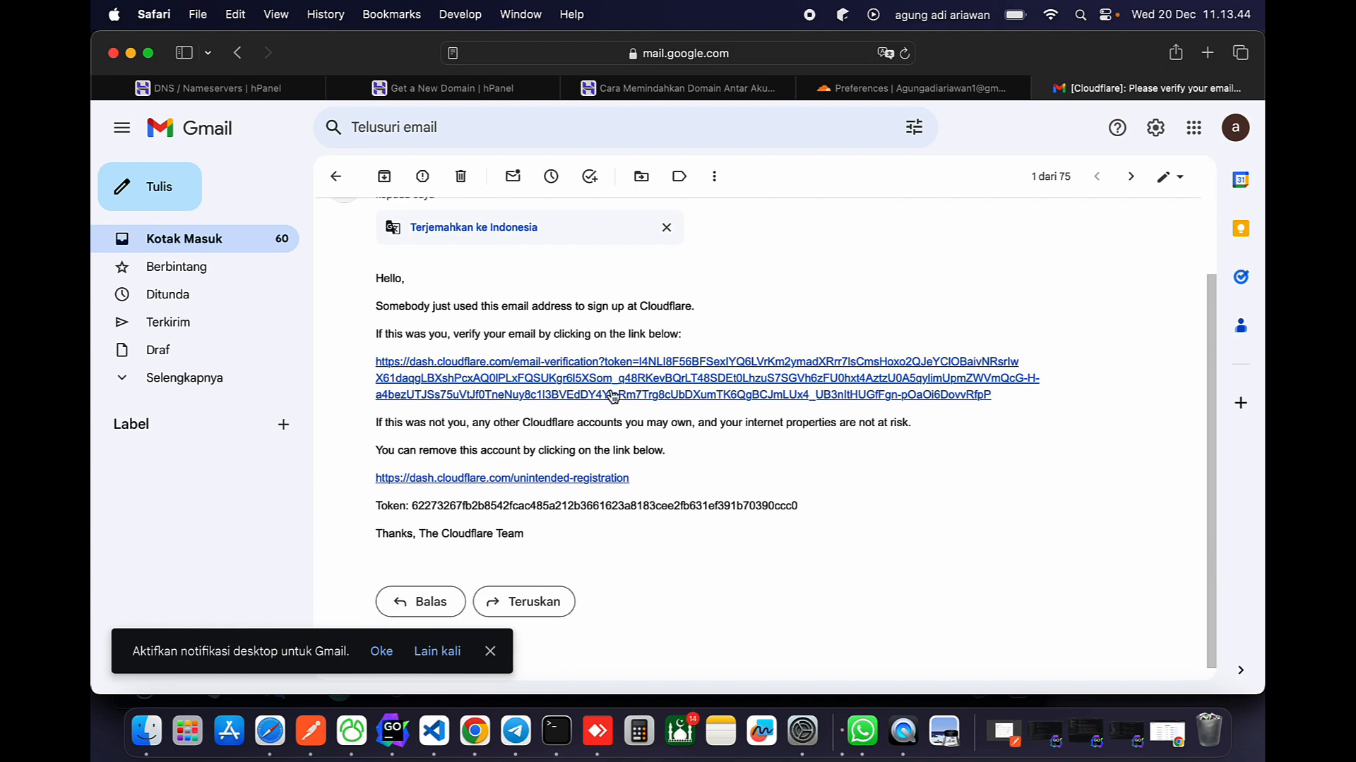
pyautogui.click(613, 395)
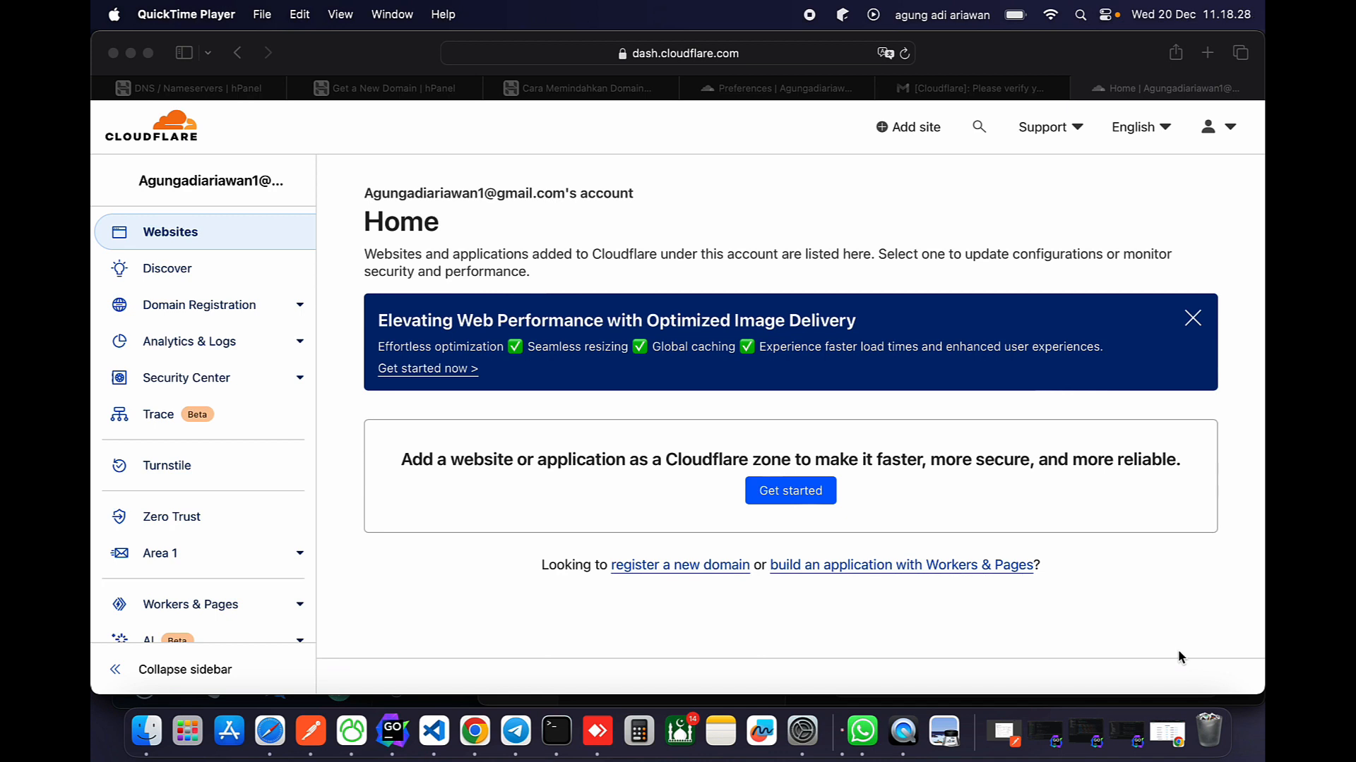
# Add the newly purchased .com domain to Cloudflare as a site.
pyautogui.click(899, 131)
pyautogui.click(899, 131)
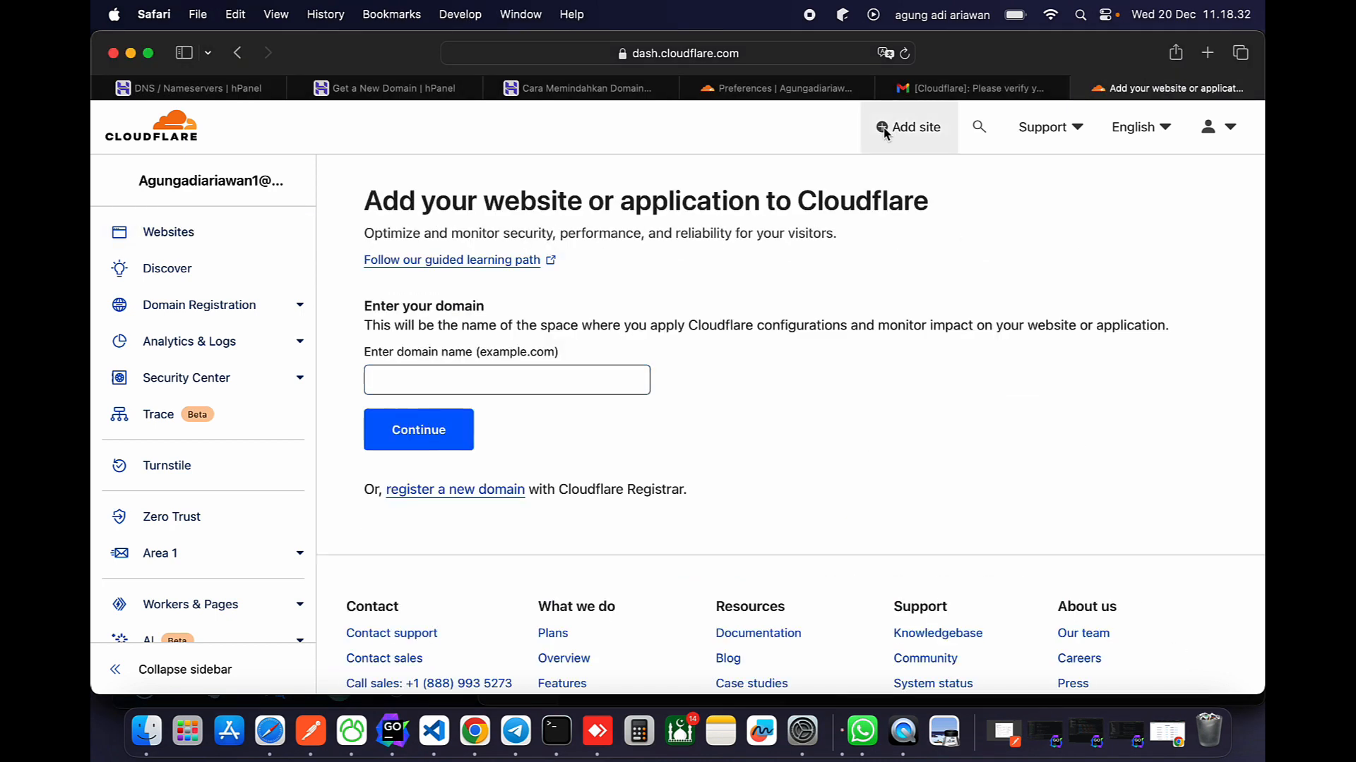
pyautogui.click(437, 378)
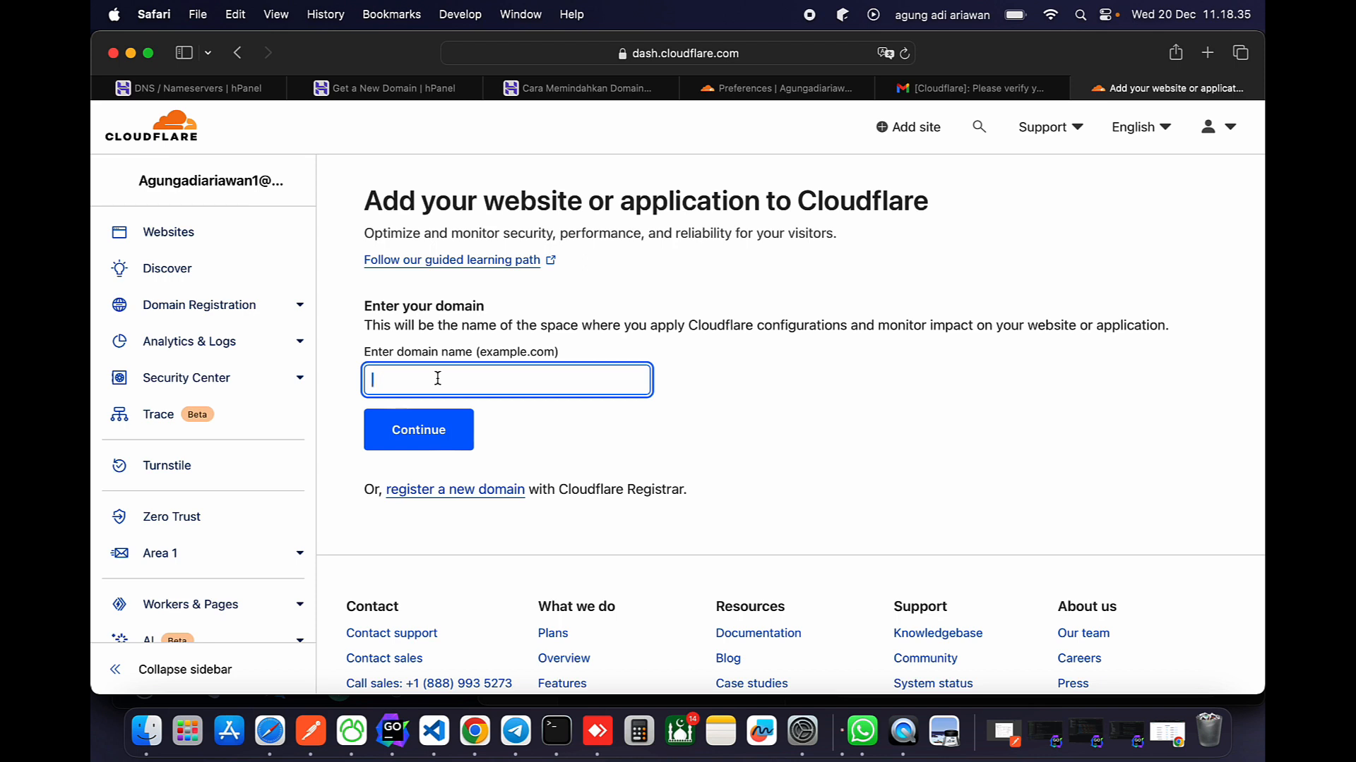
pyautogui.write('agungadiariawan.com')
pyautogui.click(418, 431)
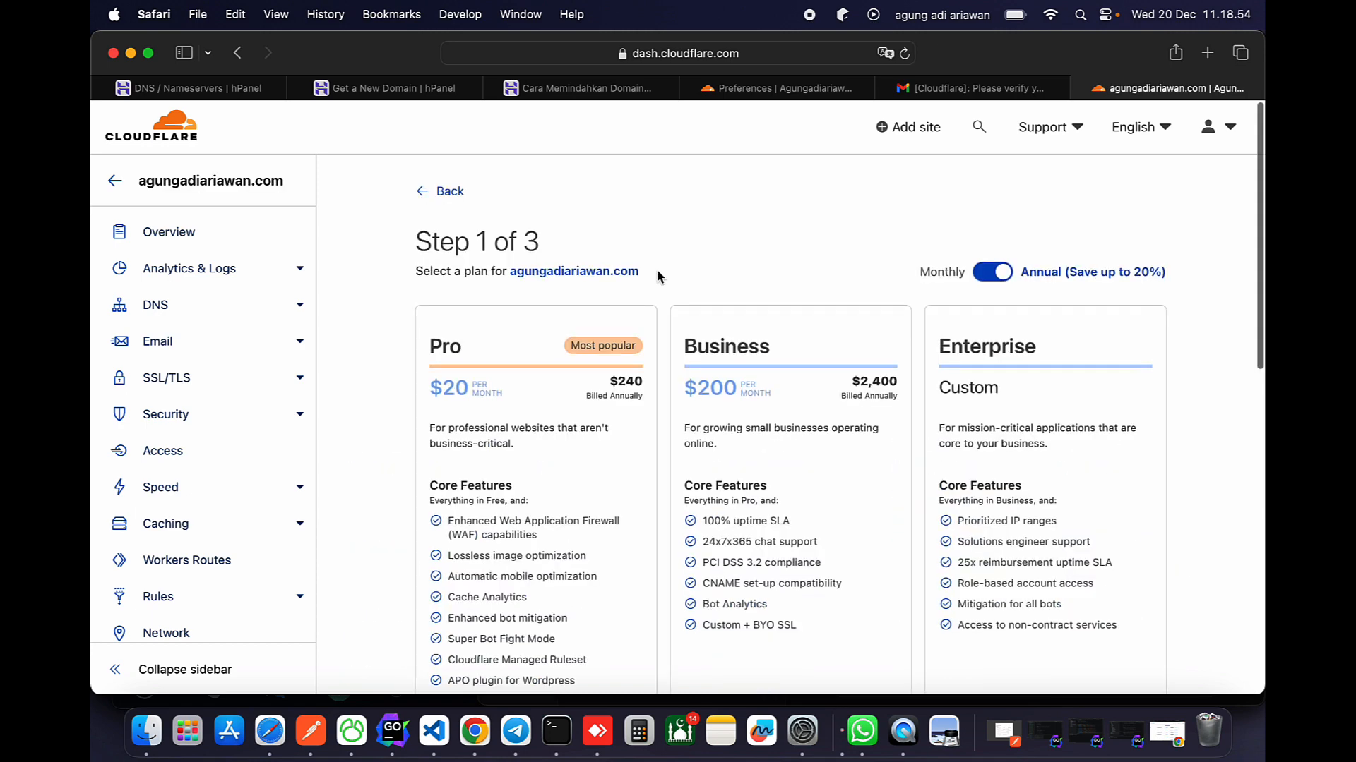
# Choose the Free $0 plan for the domain and continue to the DNS records review.
pyautogui.scroll(-3, 657, 269)
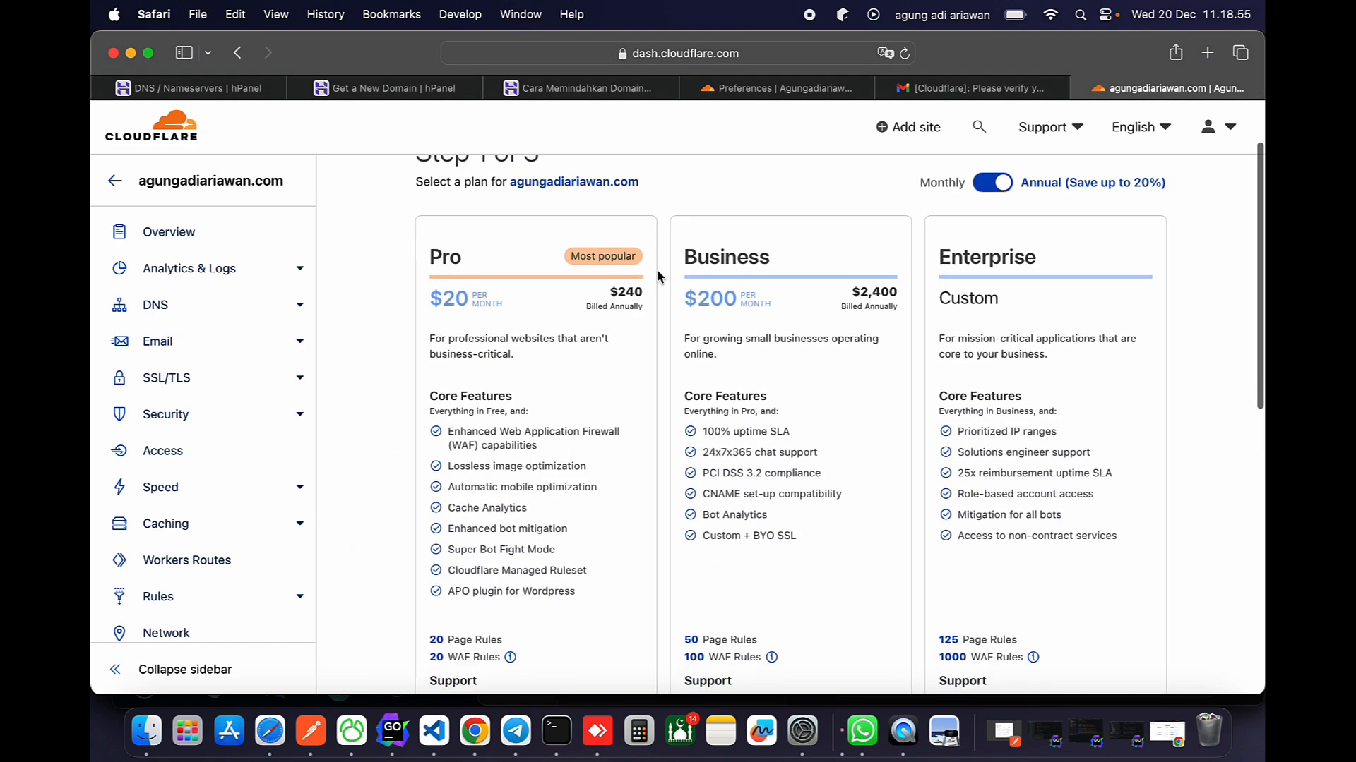
pyautogui.scroll(-5, 656, 271)
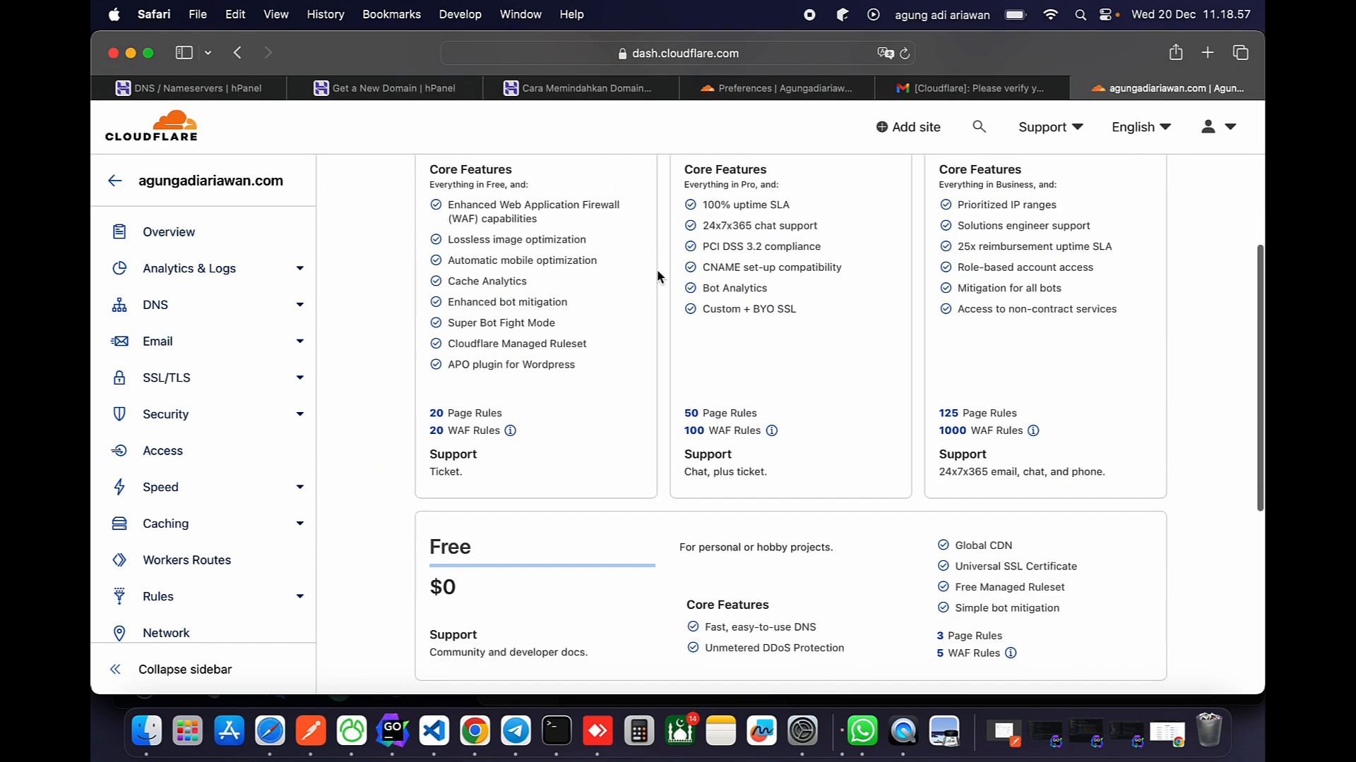
pyautogui.click(622, 445)
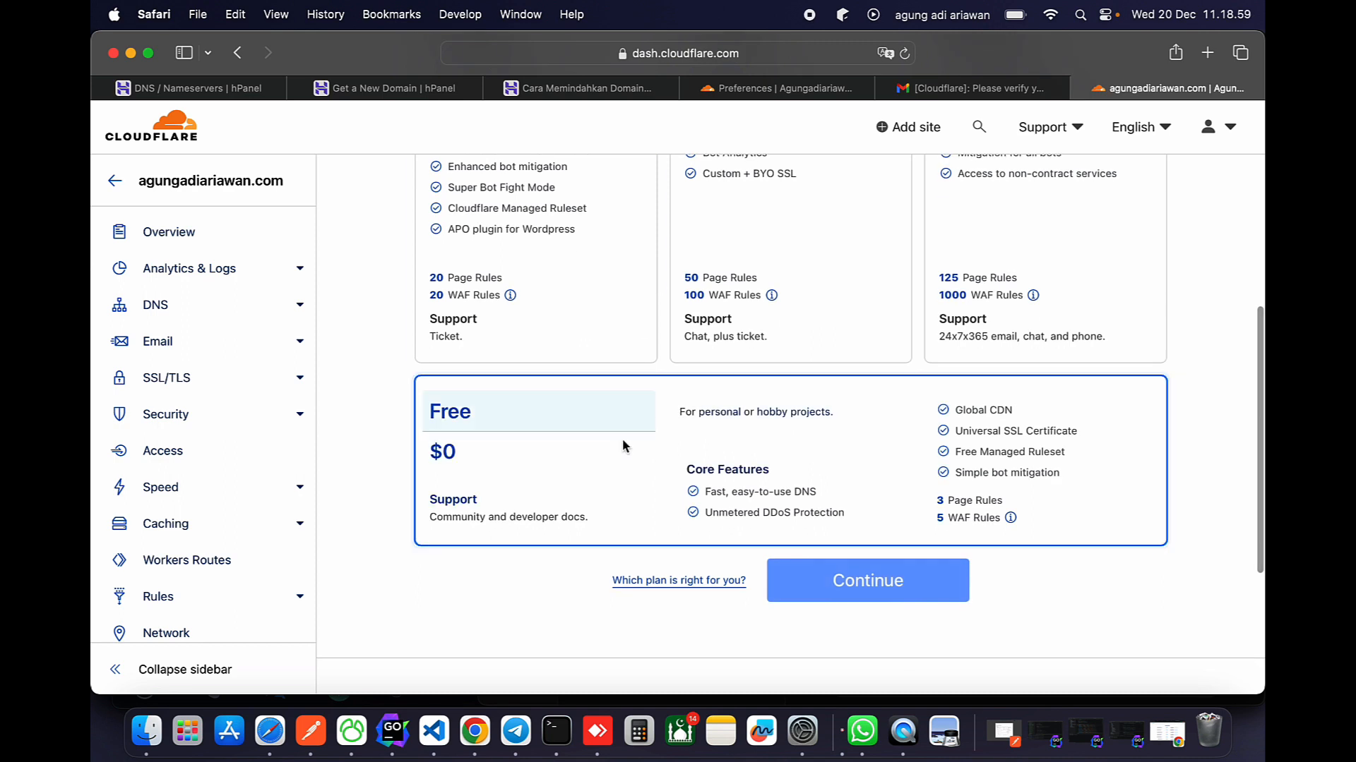
pyautogui.click(868, 581)
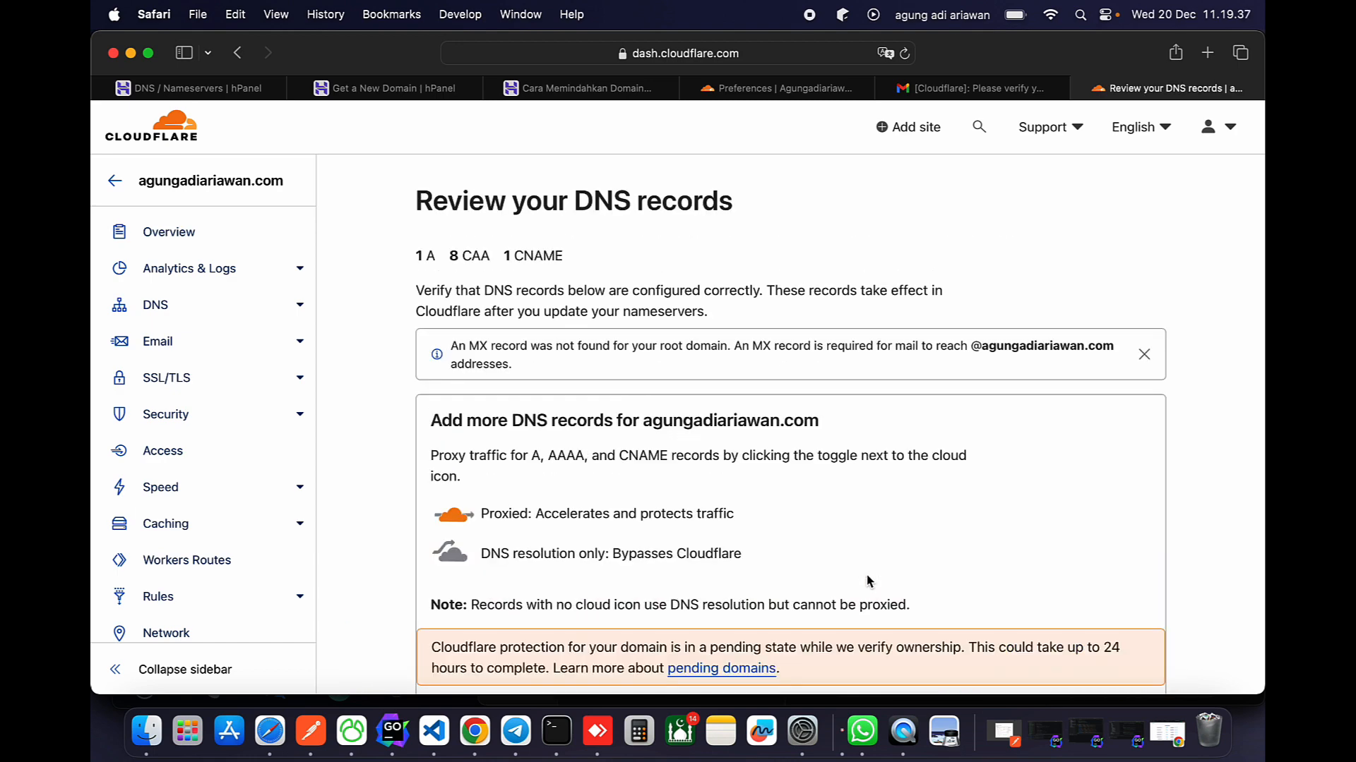
# Review the domain's imported A, CAA and CNAME records, and accept them to reach the nameserver instructions.
pyautogui.scroll(-3, 857, 463)
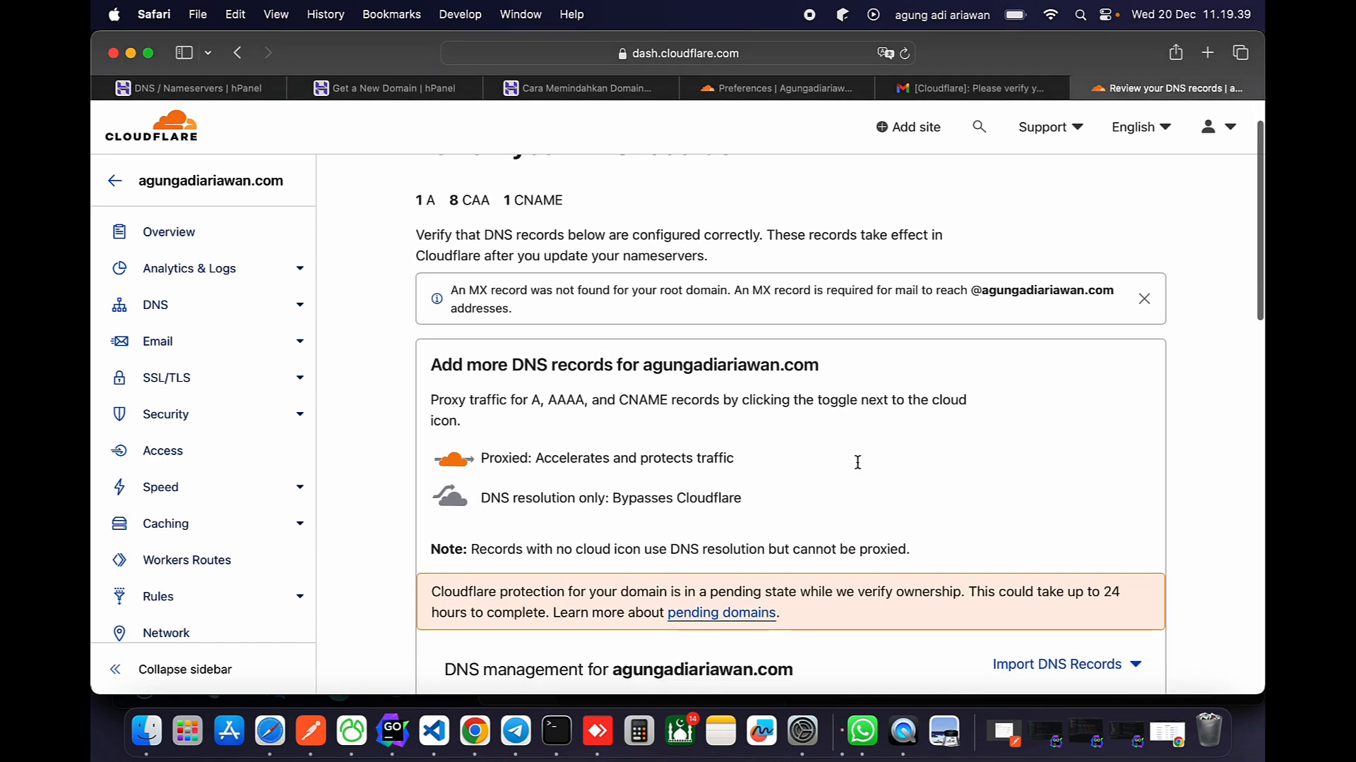
pyautogui.scroll(-5, 857, 468)
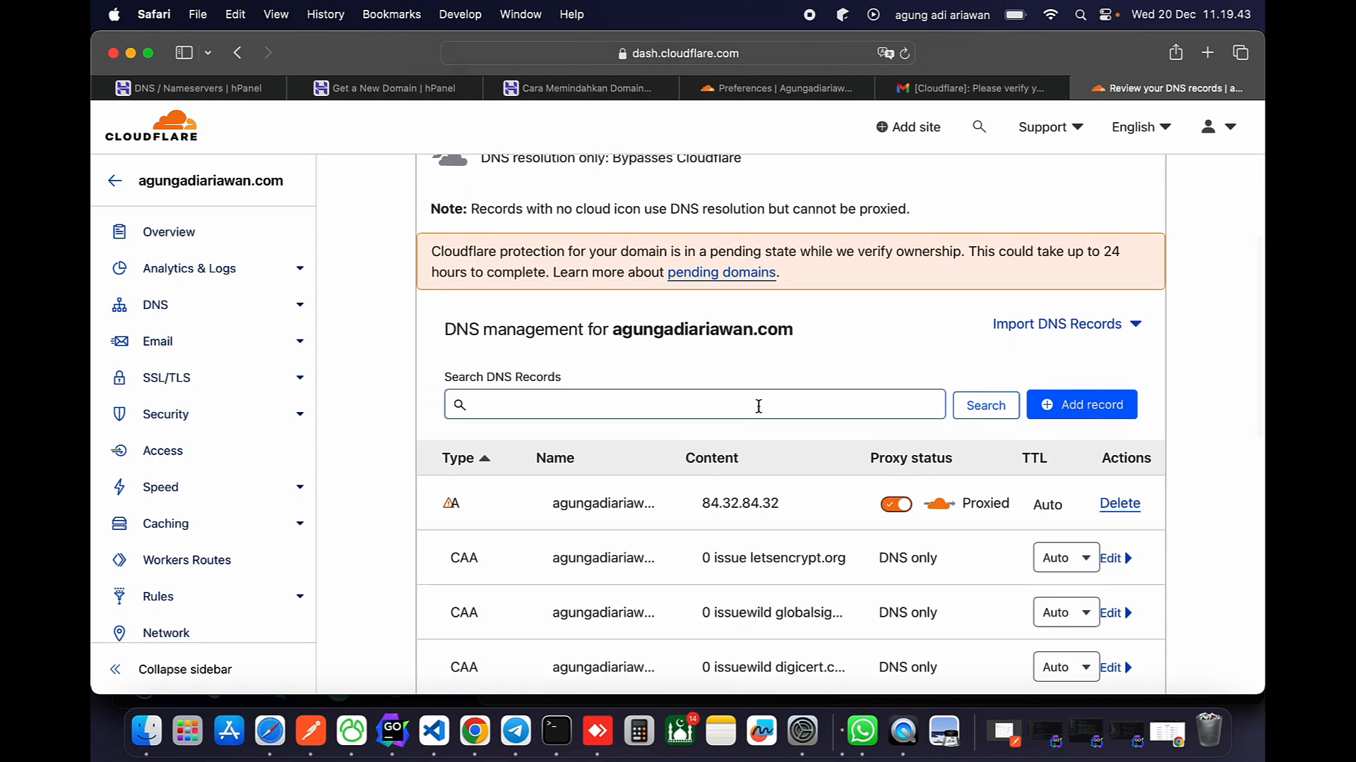
pyautogui.scroll(-3, 757, 372)
pyautogui.scroll(-4, 756, 366)
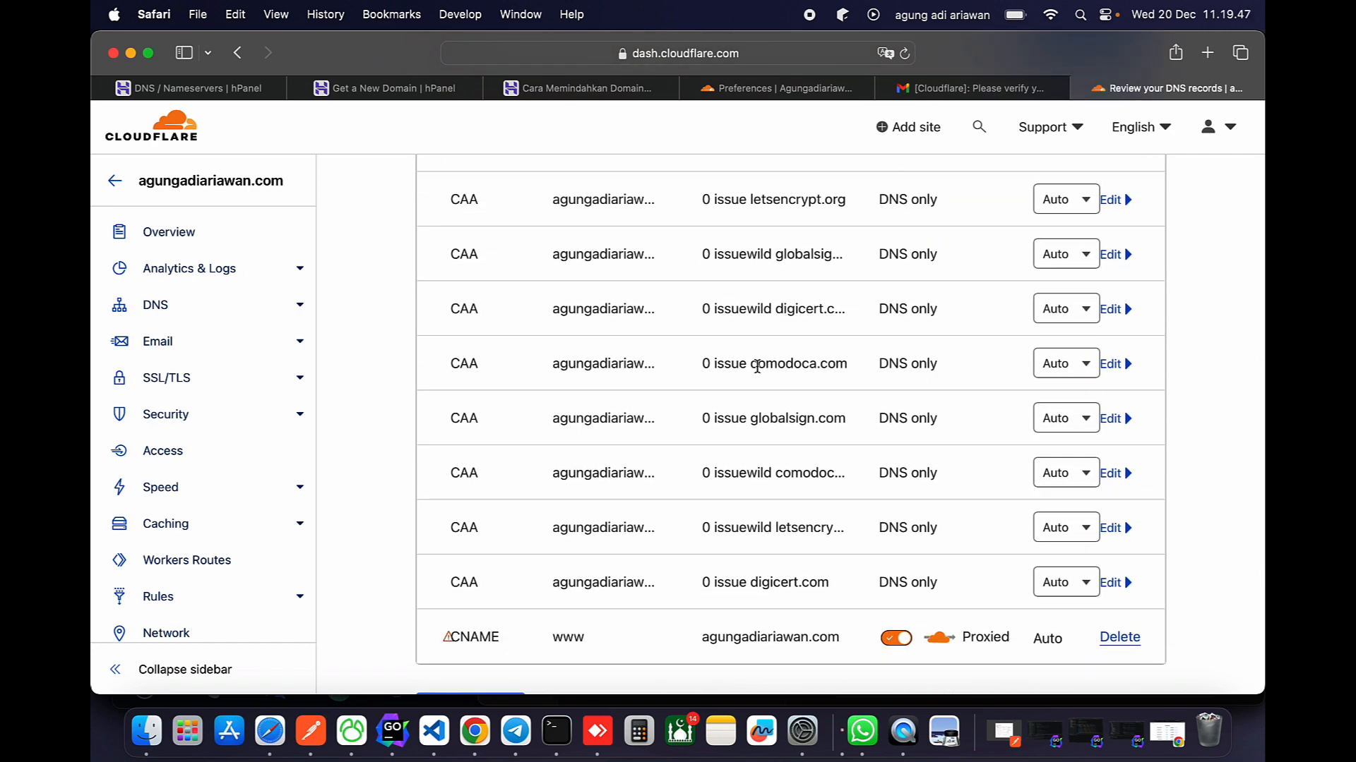
pyautogui.scroll(-2, 757, 366)
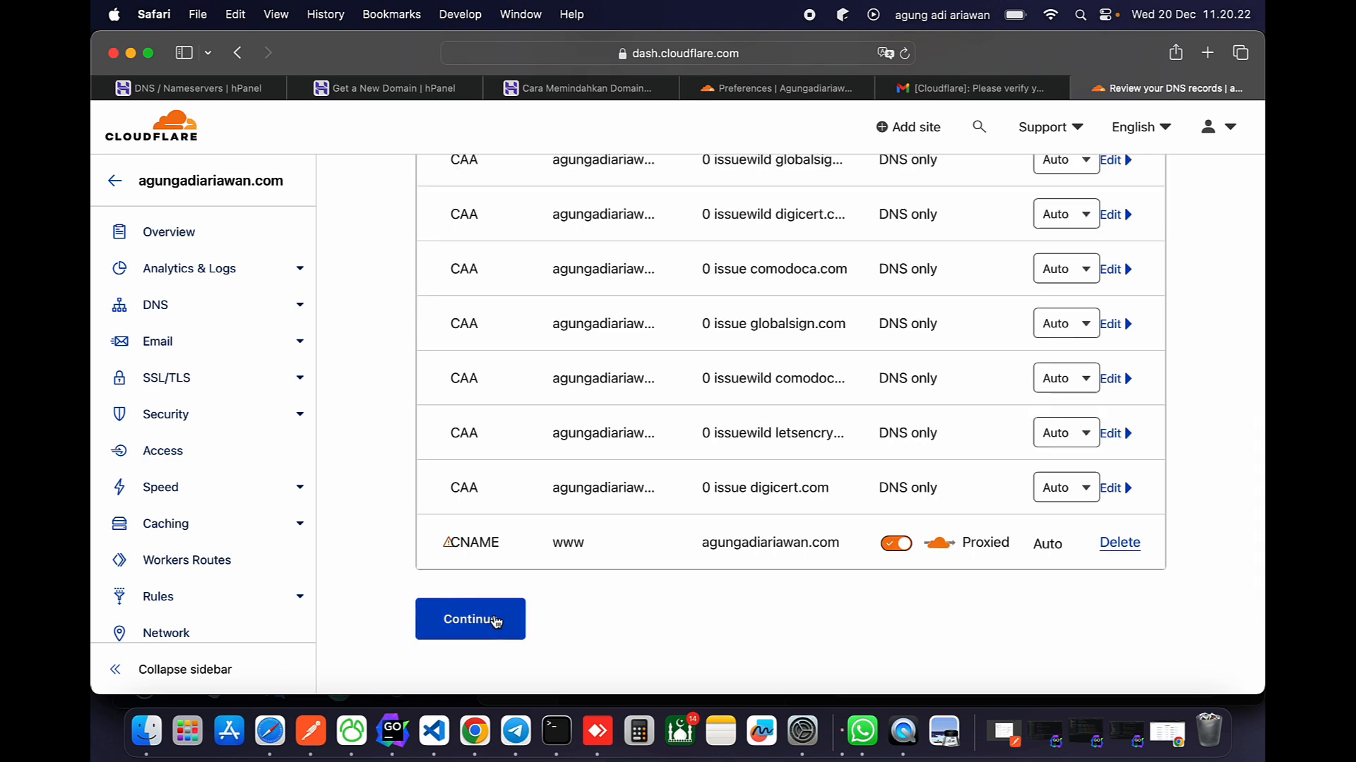
pyautogui.click(494, 620)
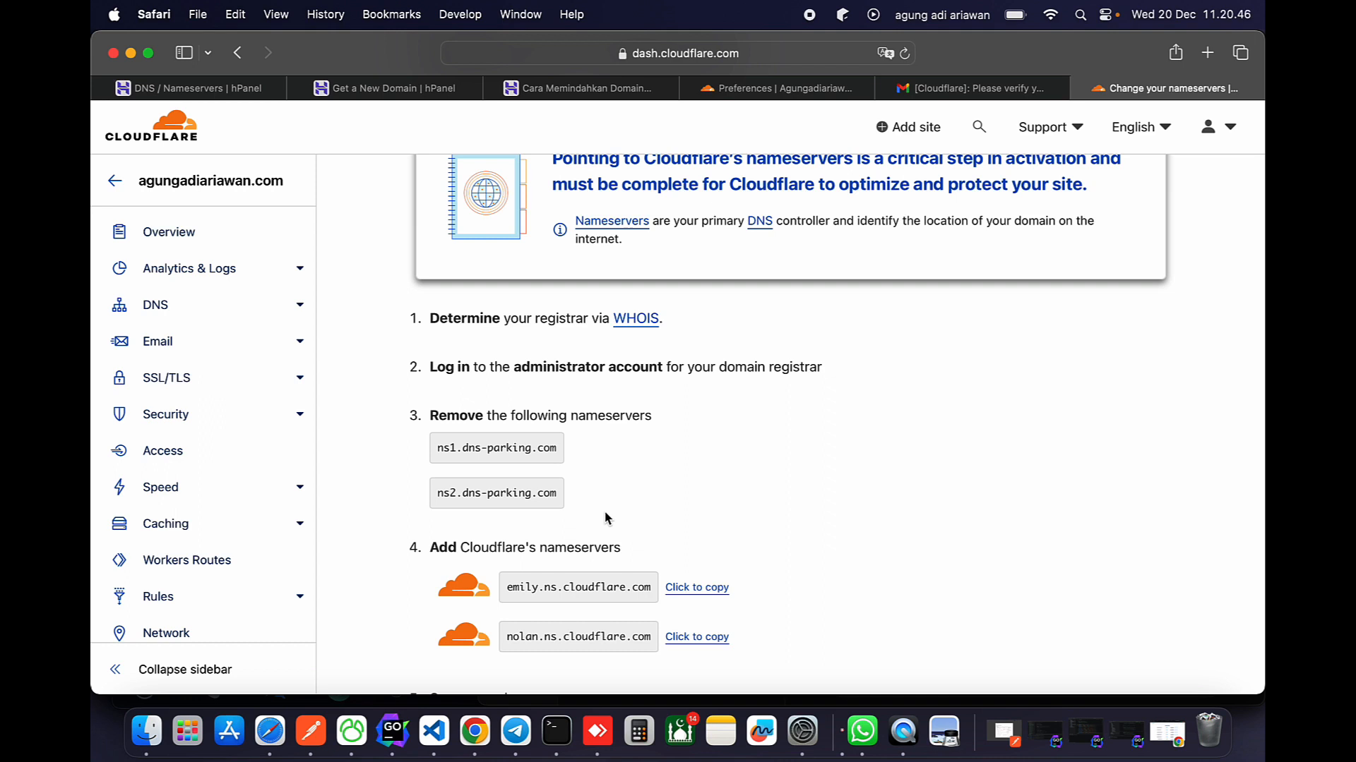
# Switch the Niagahoster domain to custom nameservers and replace the first one with emily.ns.cloudflare.com copied from Cloudflare.
pyautogui.scroll(-2, 605, 519)
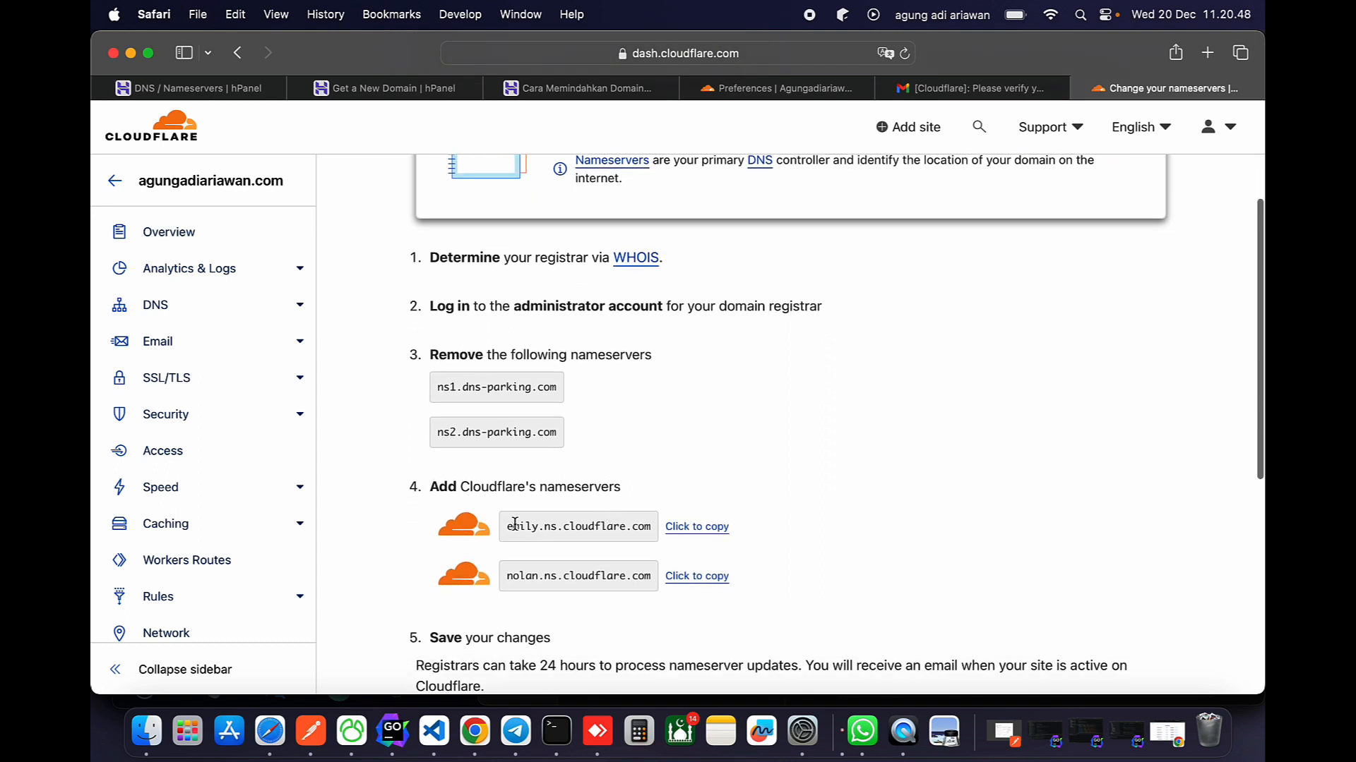
pyautogui.click(710, 528)
pyautogui.scroll(-2, 701, 486)
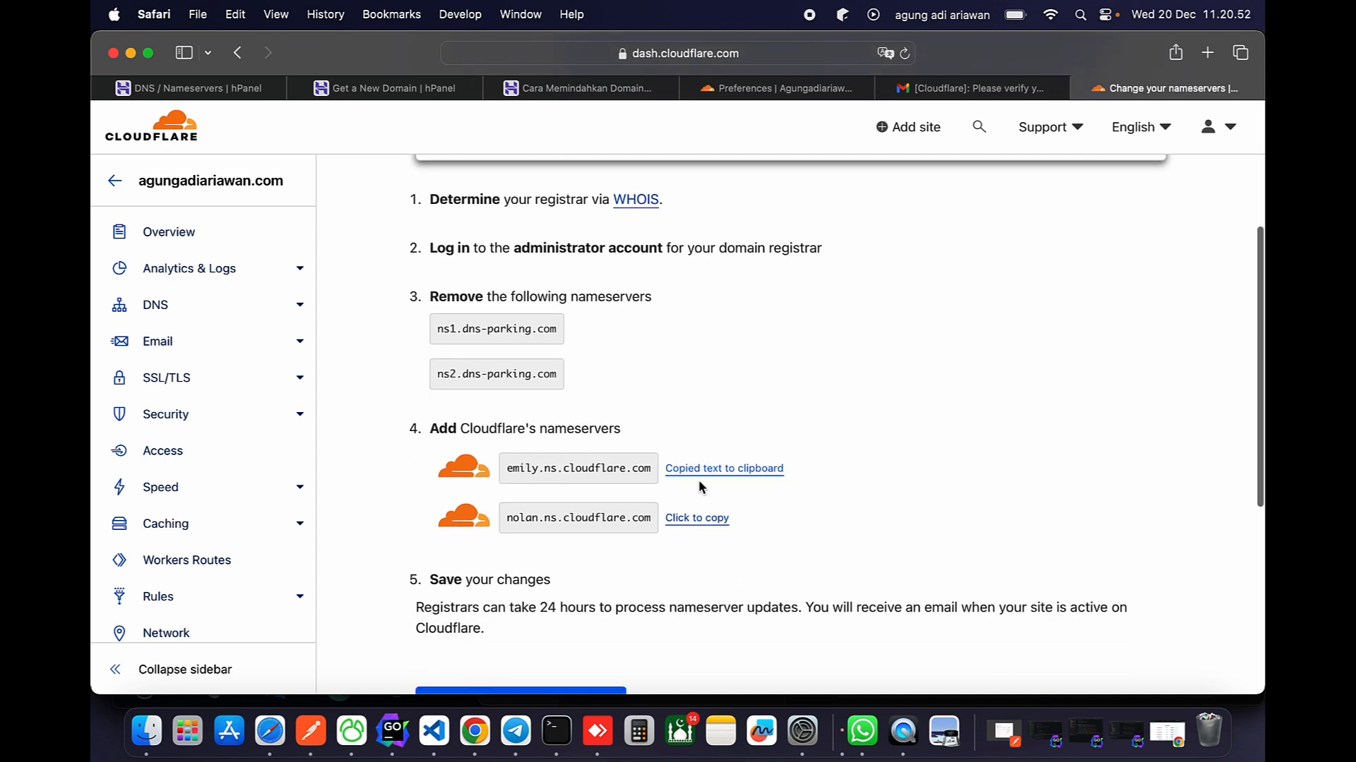
pyautogui.click(209, 89)
pyautogui.scroll(-1, 478, 430)
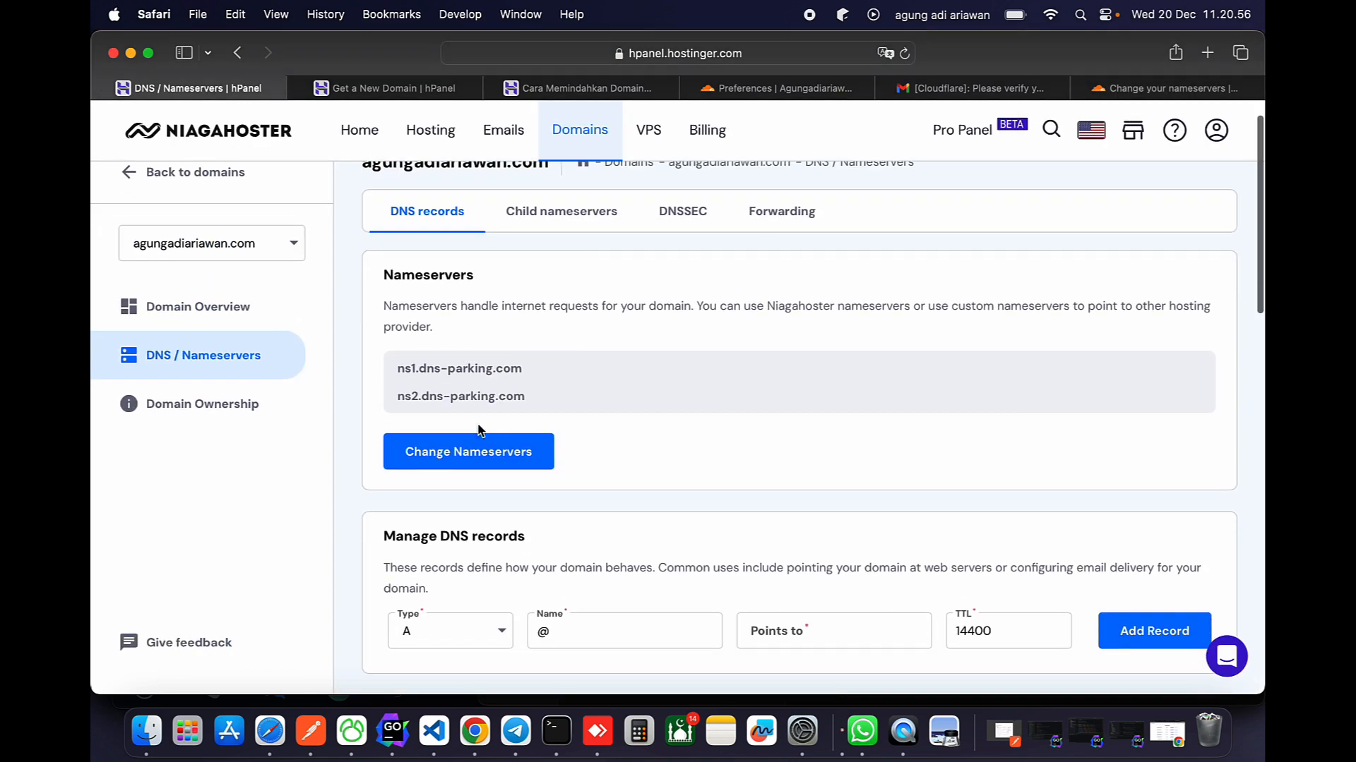
pyautogui.click(477, 464)
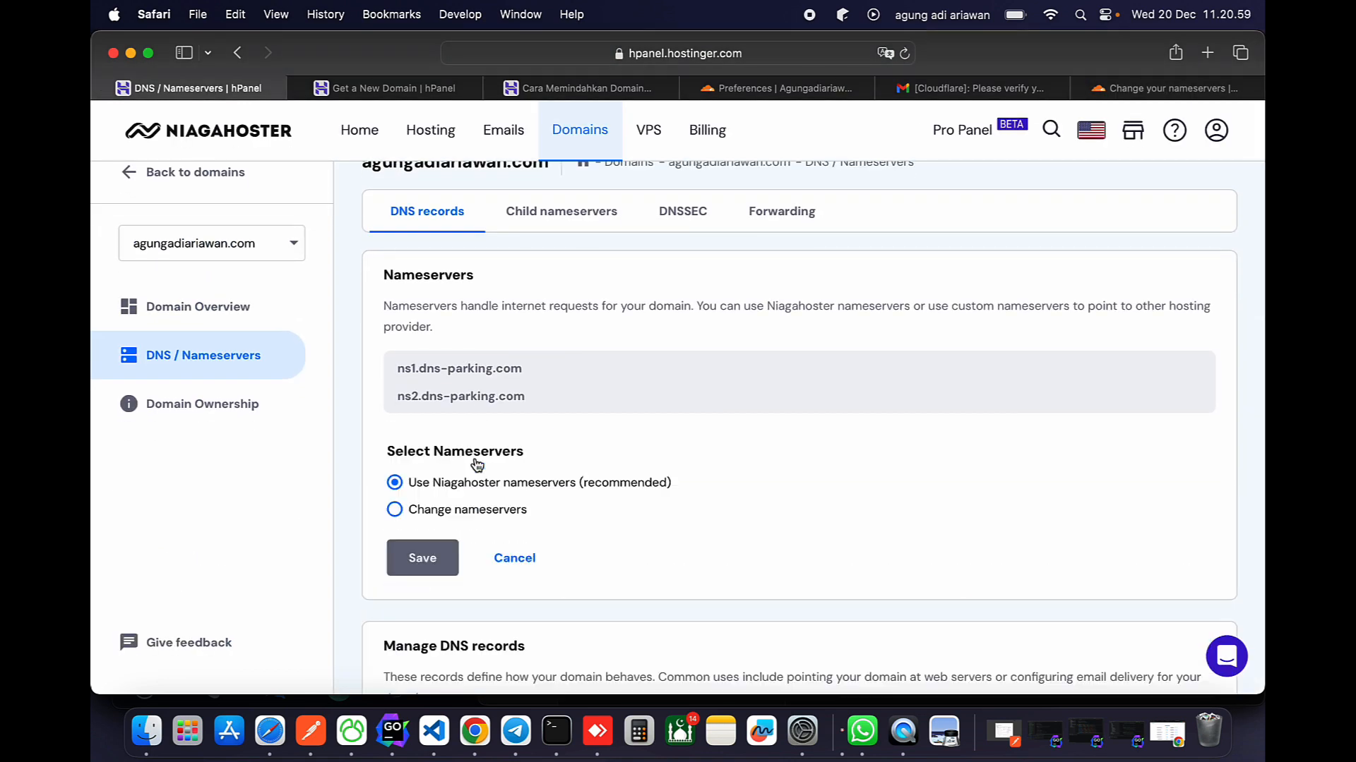
pyautogui.click(458, 513)
pyautogui.scroll(-3, 524, 531)
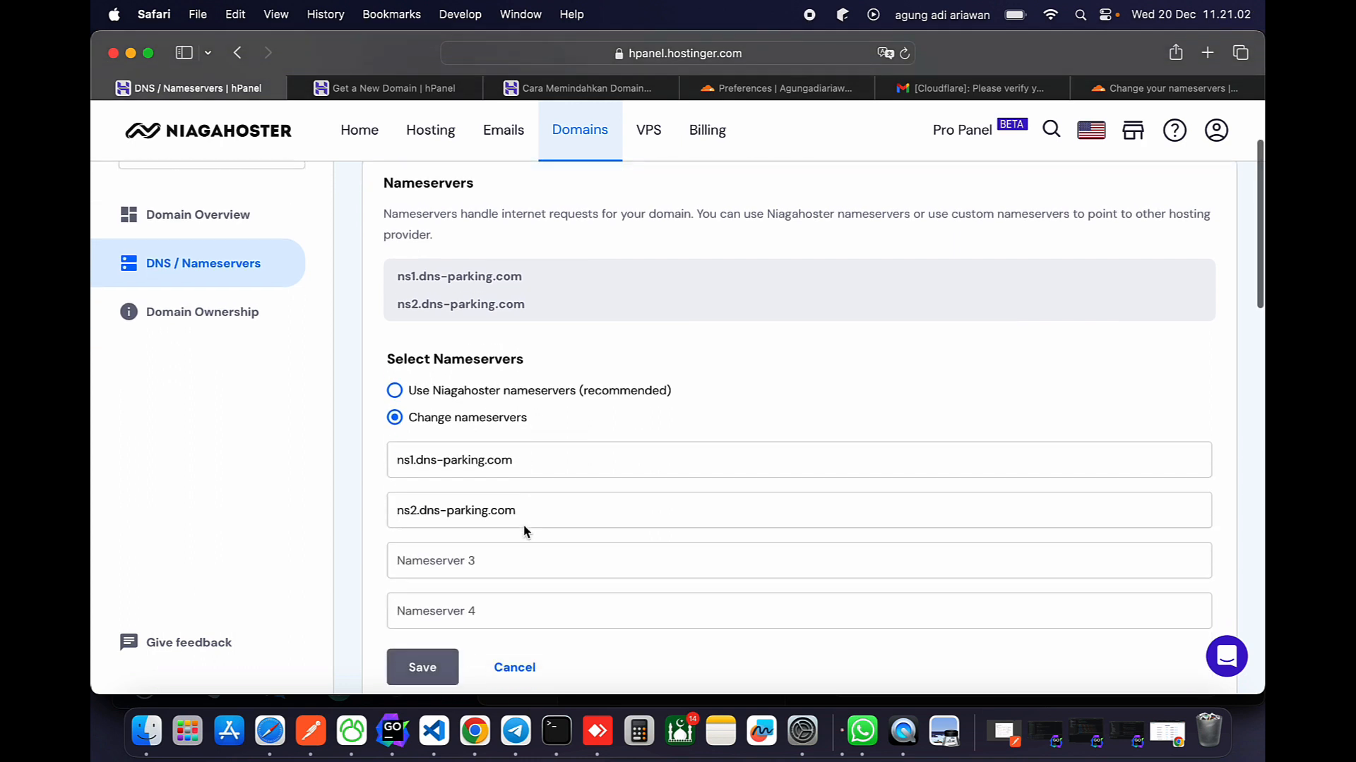
pyautogui.moveTo(529, 458); pyautogui.dragTo(386, 460)
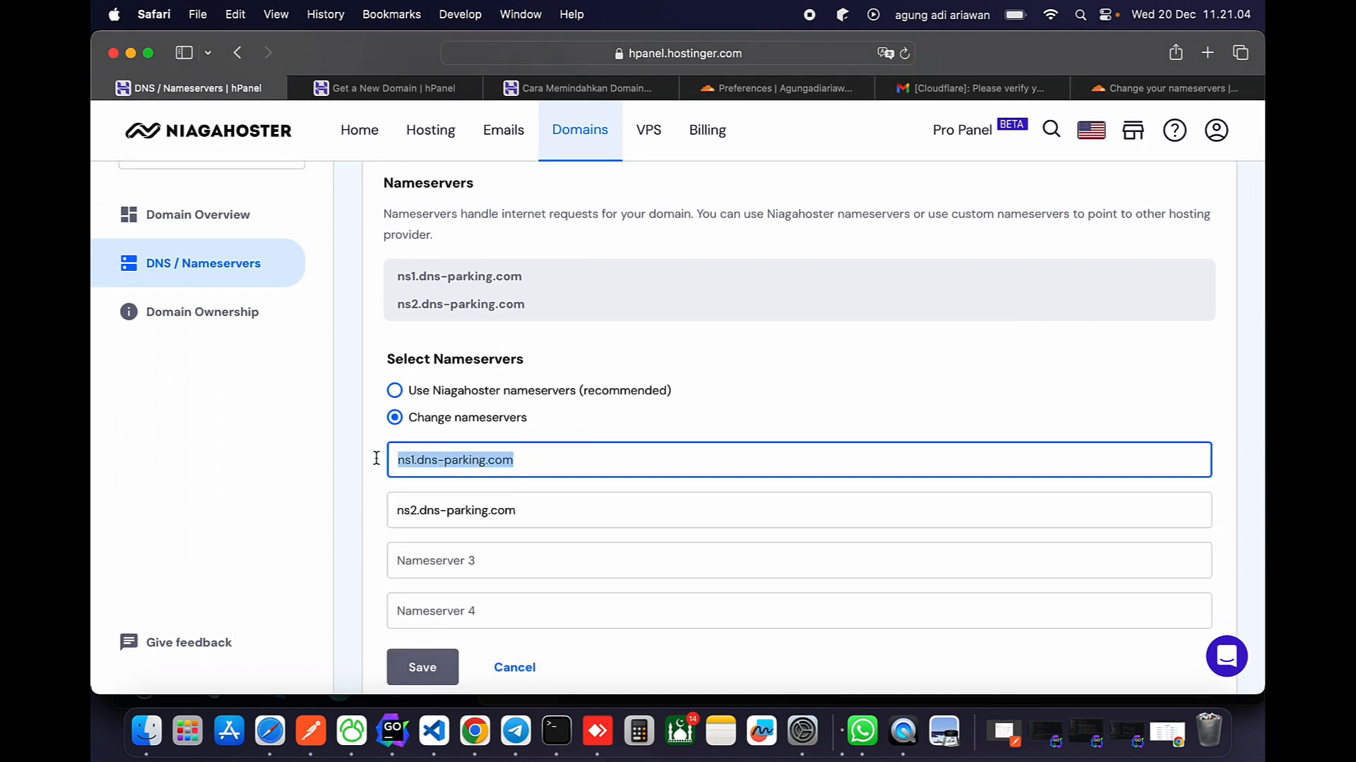
pyautogui.press('super+v')
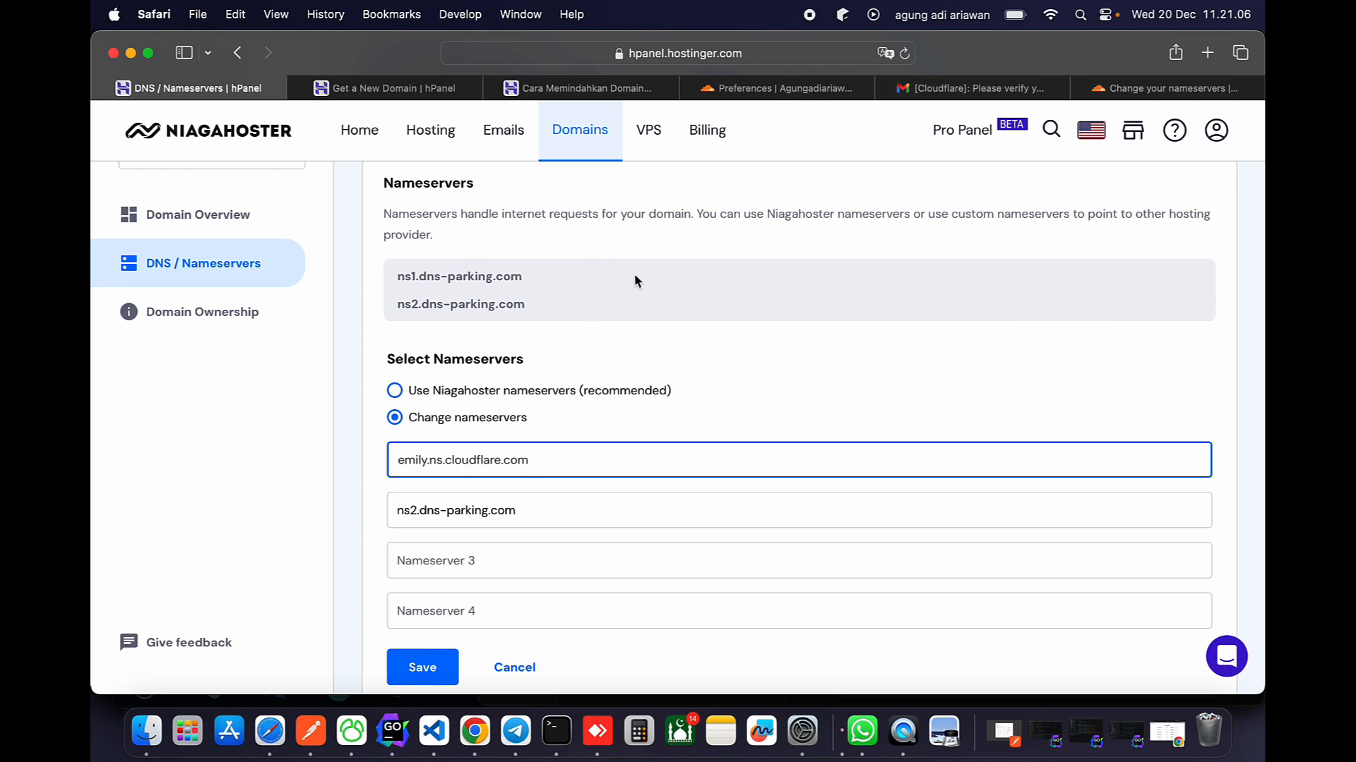
# Copy nolan.ns.cloudflare.com from Cloudflare and enter it as the second nameserver in Niagahoster.
pyautogui.click(1134, 90)
pyautogui.click(699, 519)
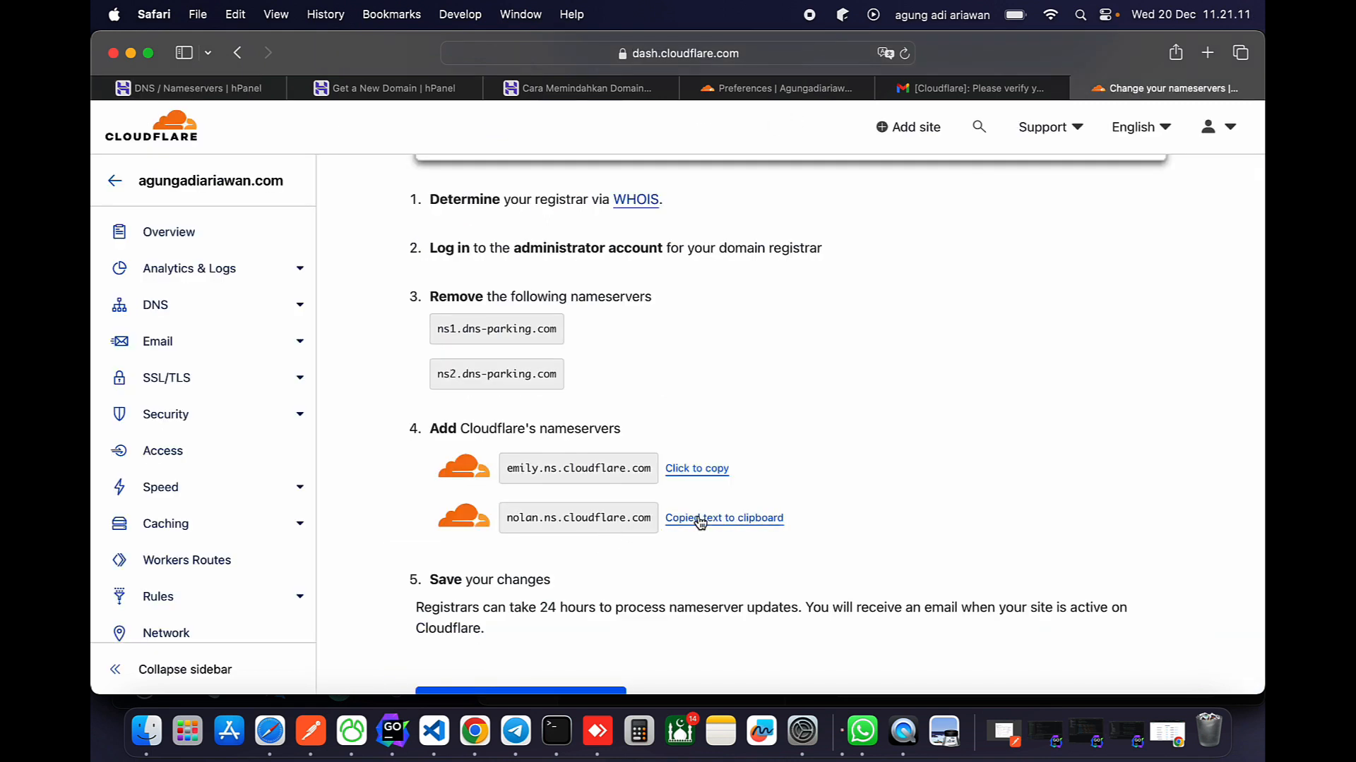
pyautogui.scroll(-2, 397, 311)
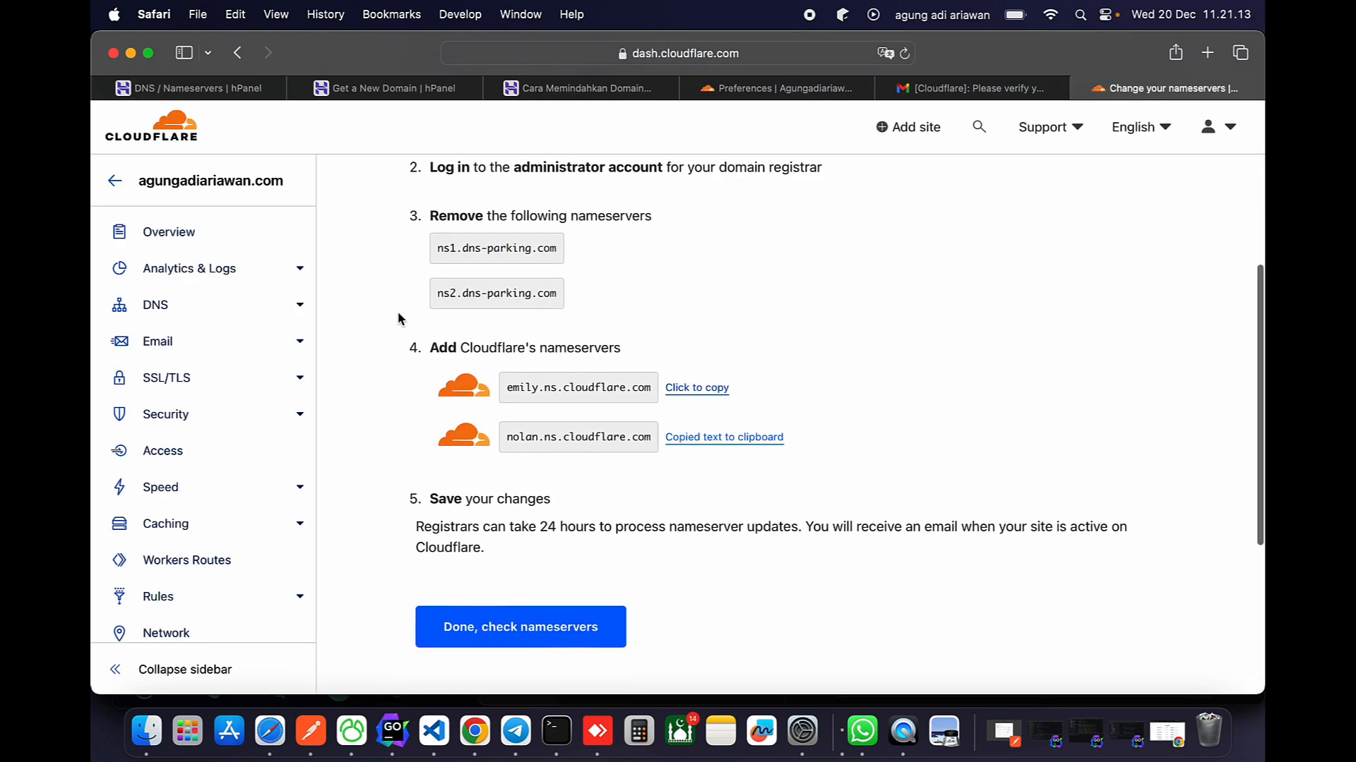
pyautogui.click(220, 89)
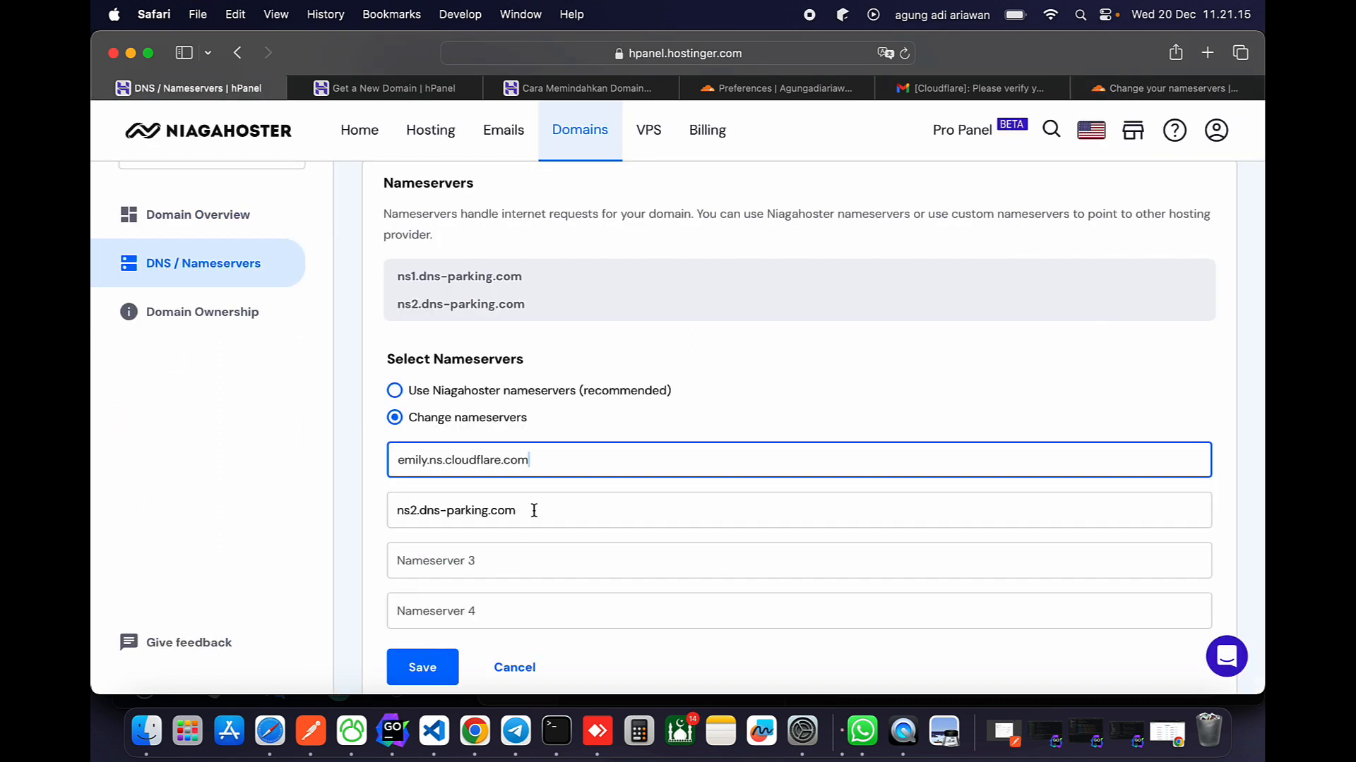
pyautogui.moveTo(533, 509); pyautogui.dragTo(384, 510)
pyautogui.press('super+v')
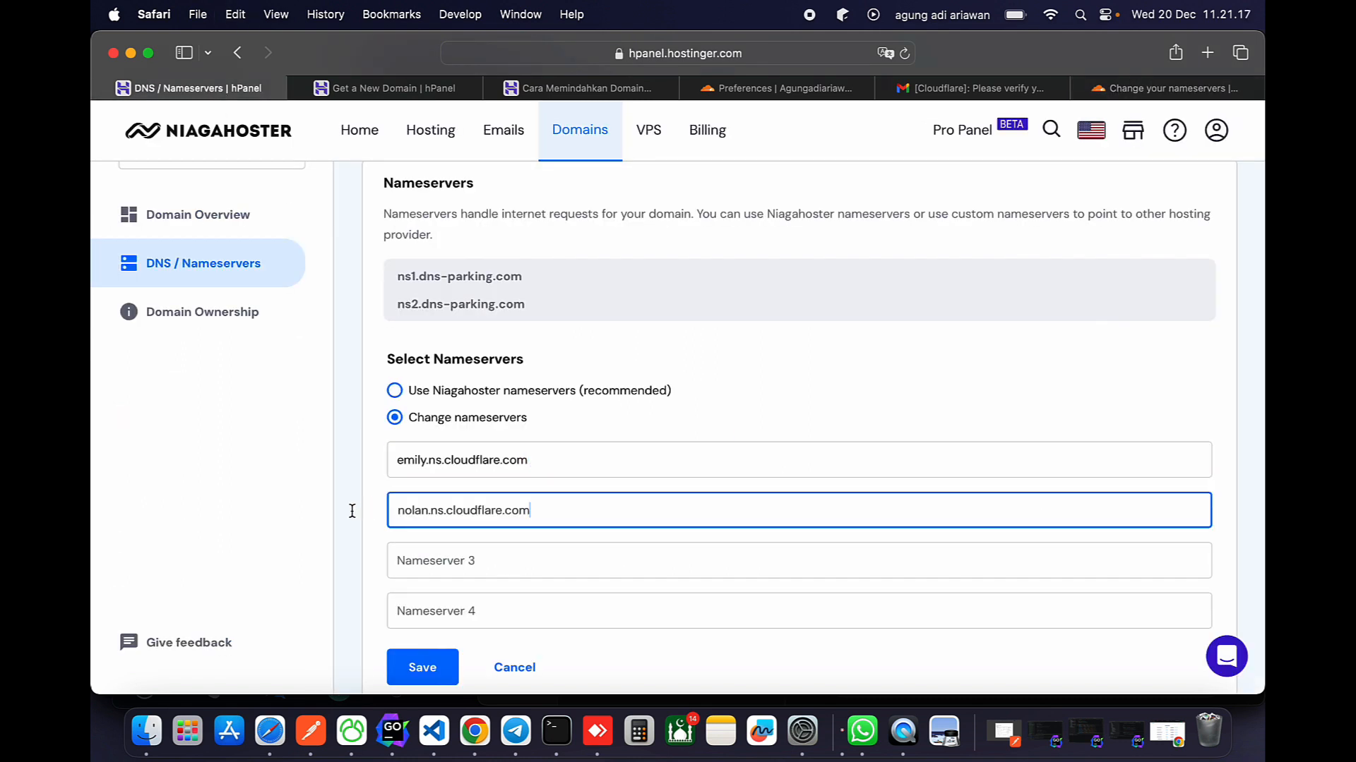
# Save the two custom Cloudflare nameservers for the Niagahoster domain and dismiss the confirmation.
pyautogui.scroll(-2, 360, 523)
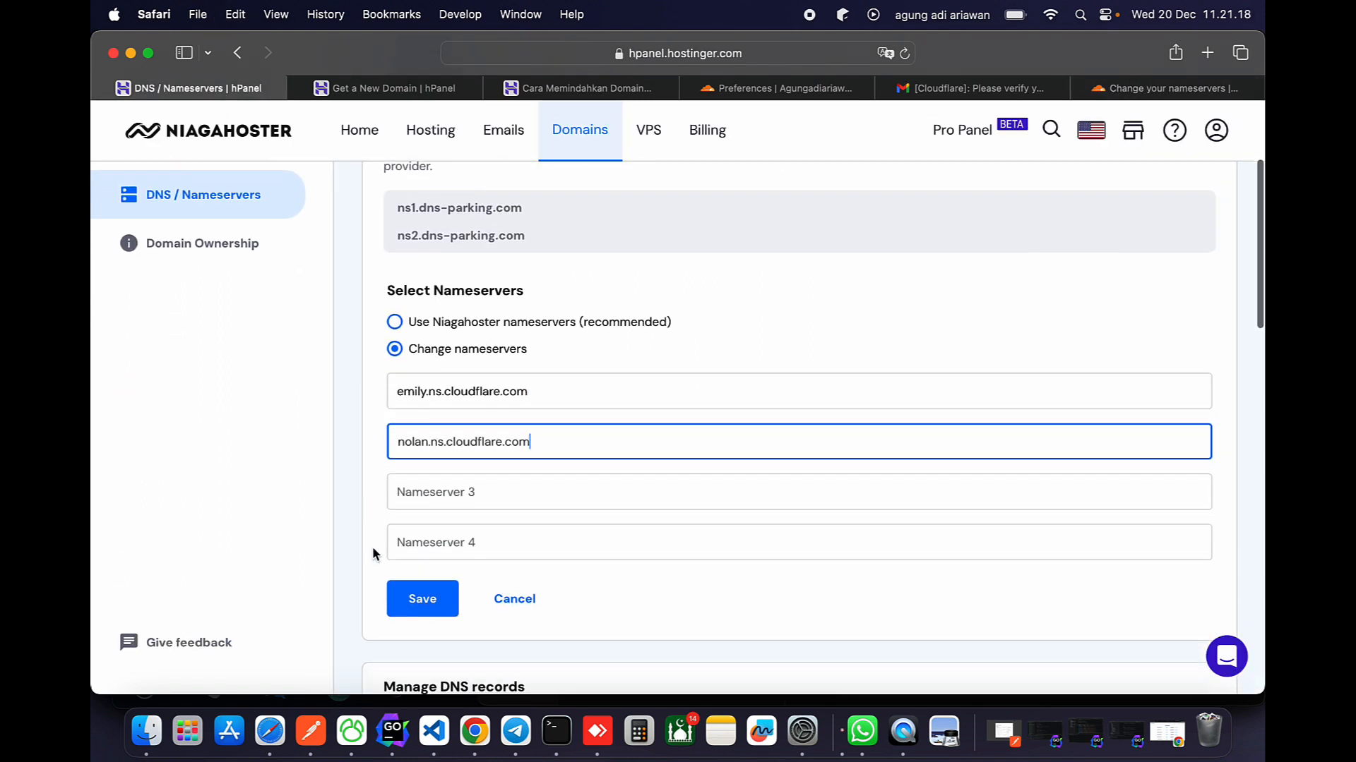
pyautogui.click(421, 600)
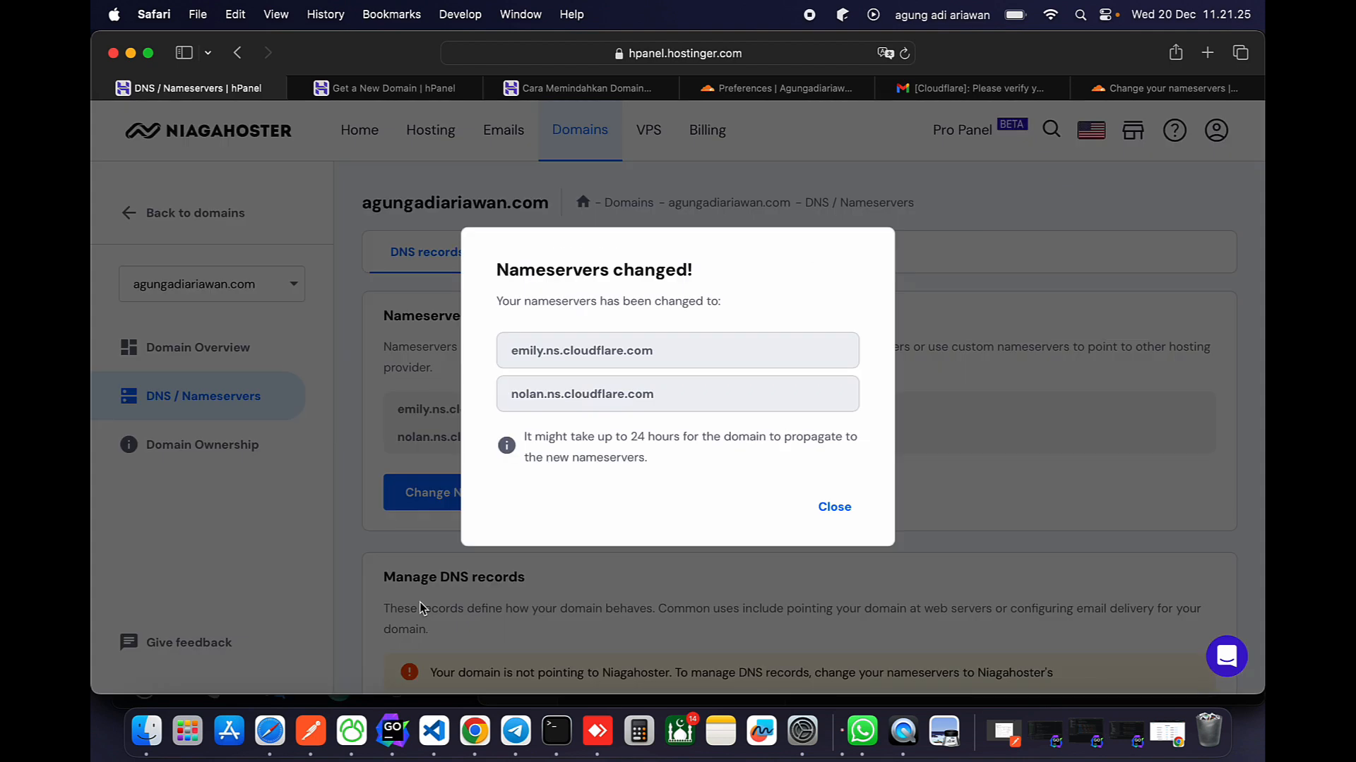
pyautogui.click(835, 508)
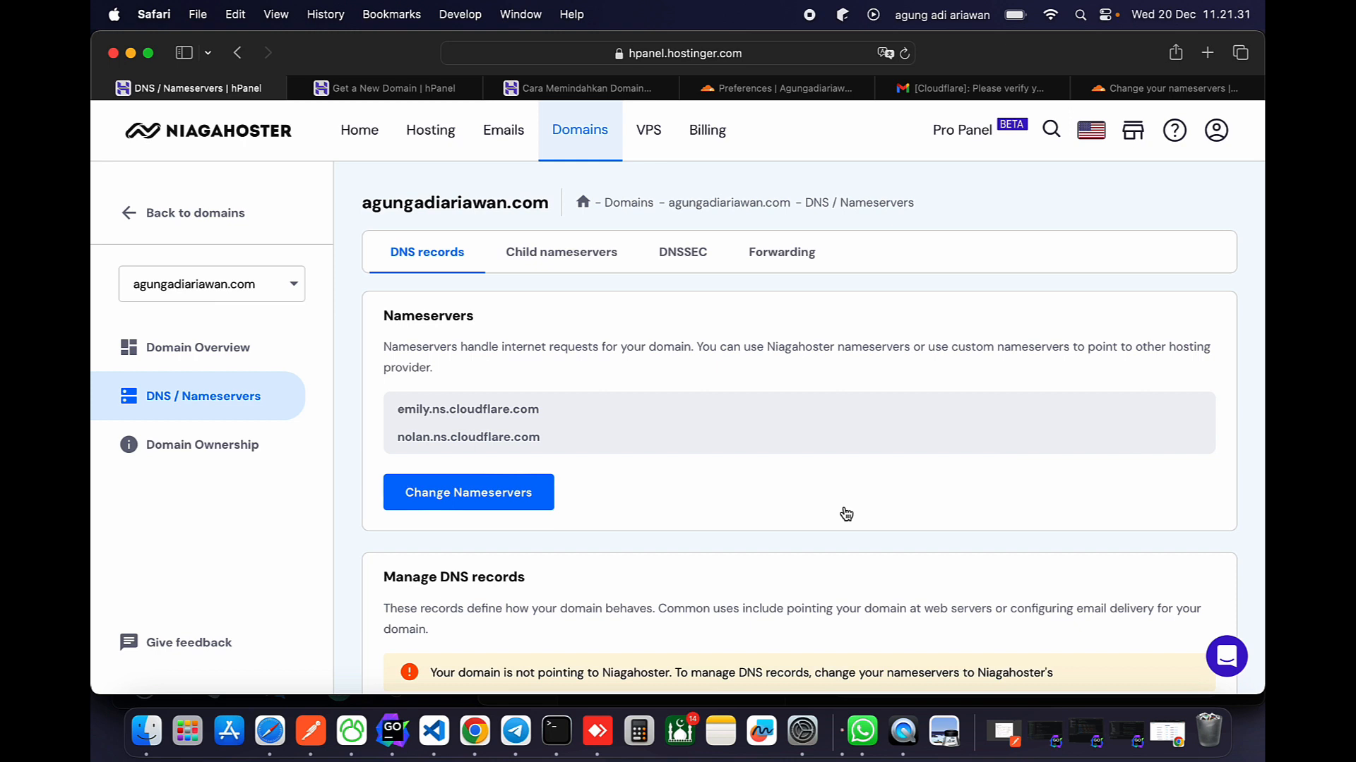
# Return to Cloudflare, declare the nameserver change done, and postpone the Quick Start Guide to reach the domain overview.
pyautogui.click(1146, 88)
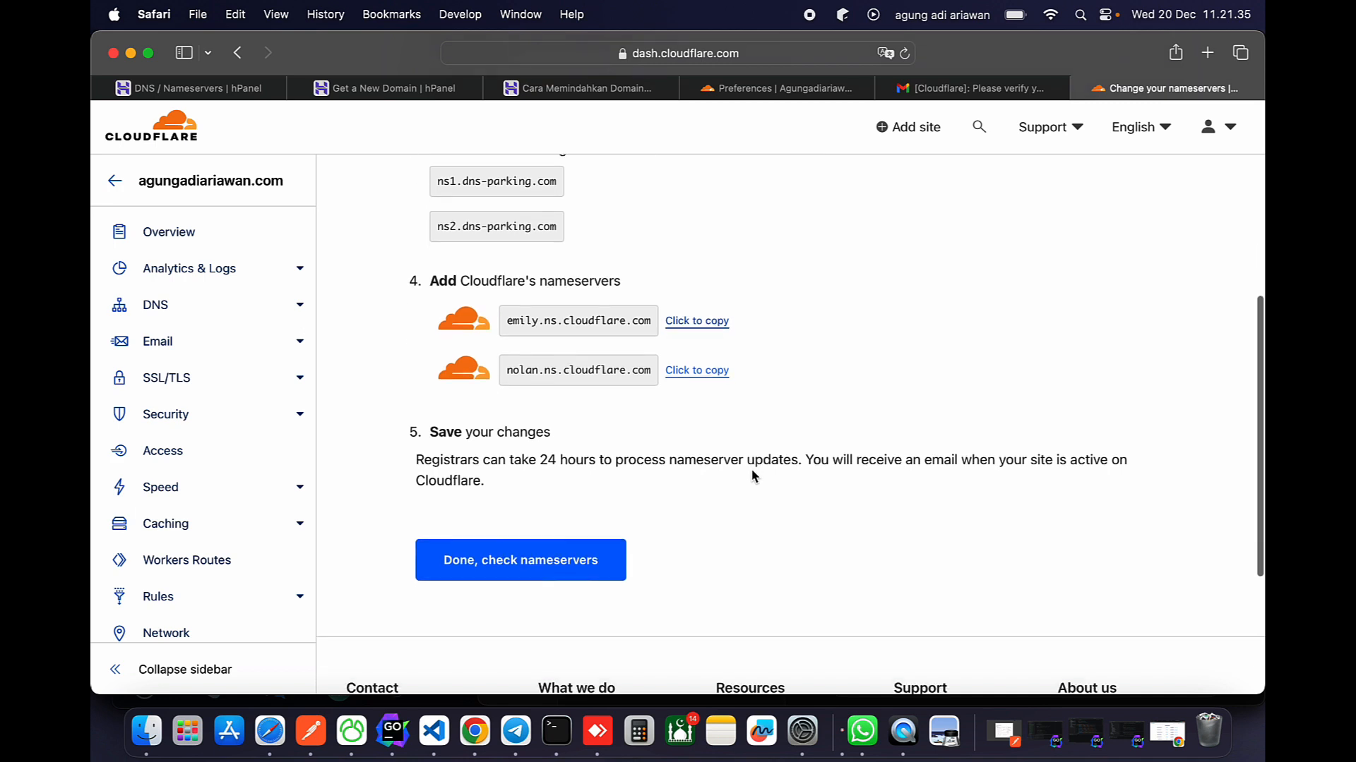
pyautogui.scroll(-1, 752, 476)
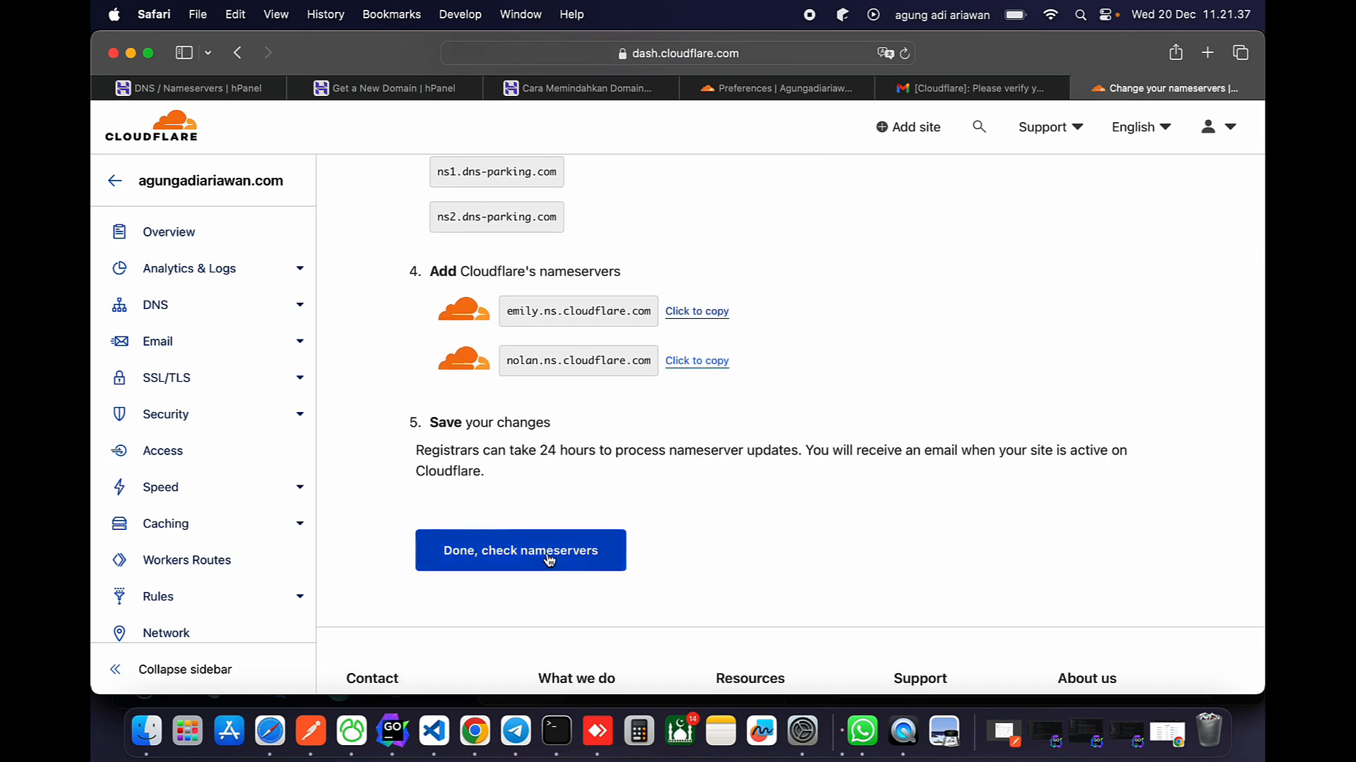
pyautogui.click(550, 560)
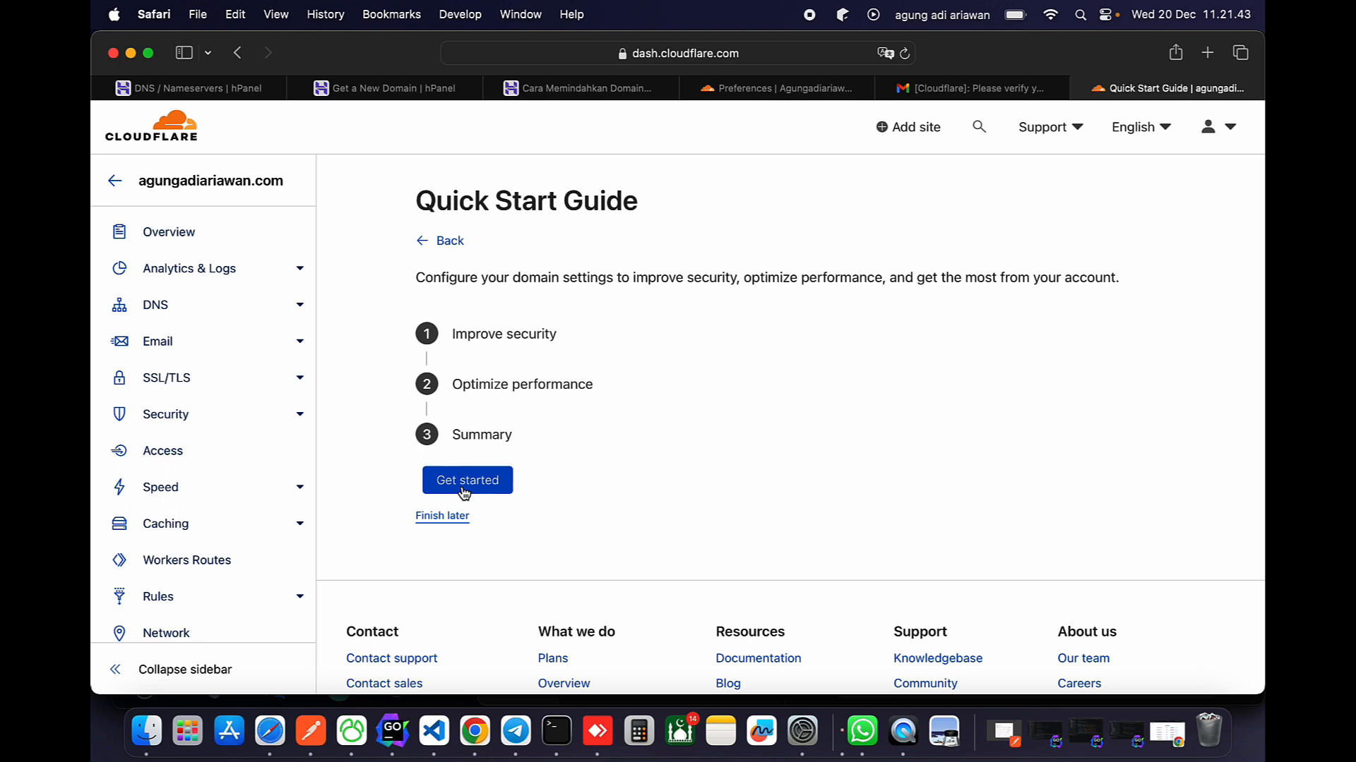
pyautogui.click(442, 516)
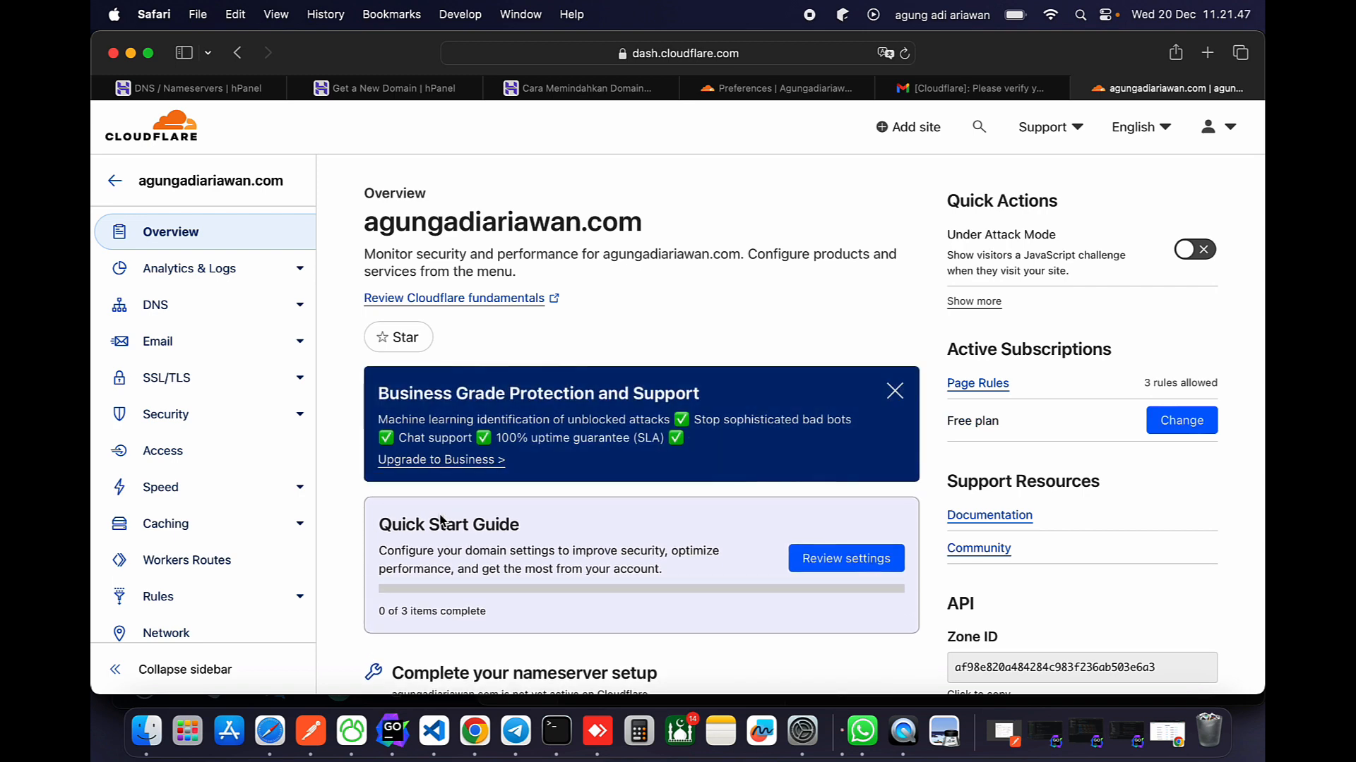
# Request a check of the domain's nameservers from the nameserver setup section of the Cloudflare overview.
pyautogui.scroll(-5, 441, 521)
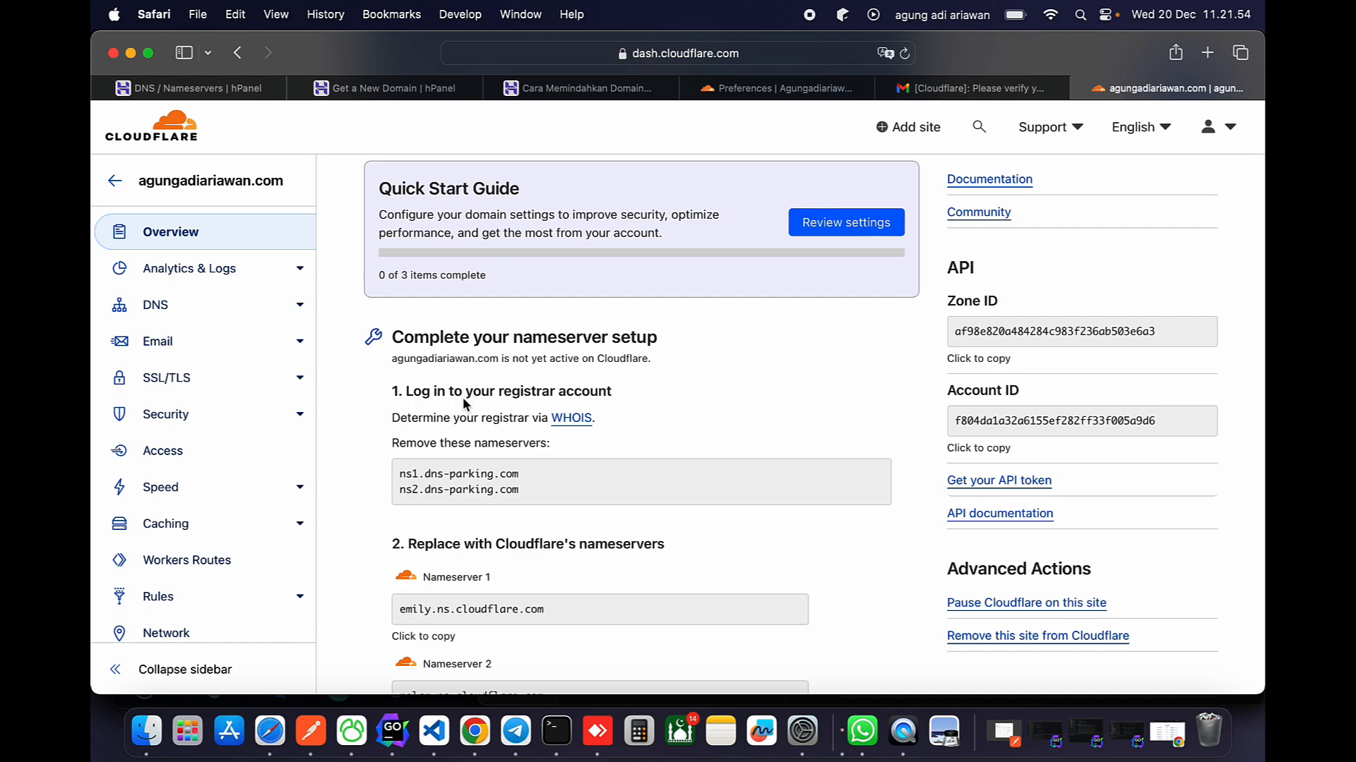
pyautogui.scroll(-4, 459, 477)
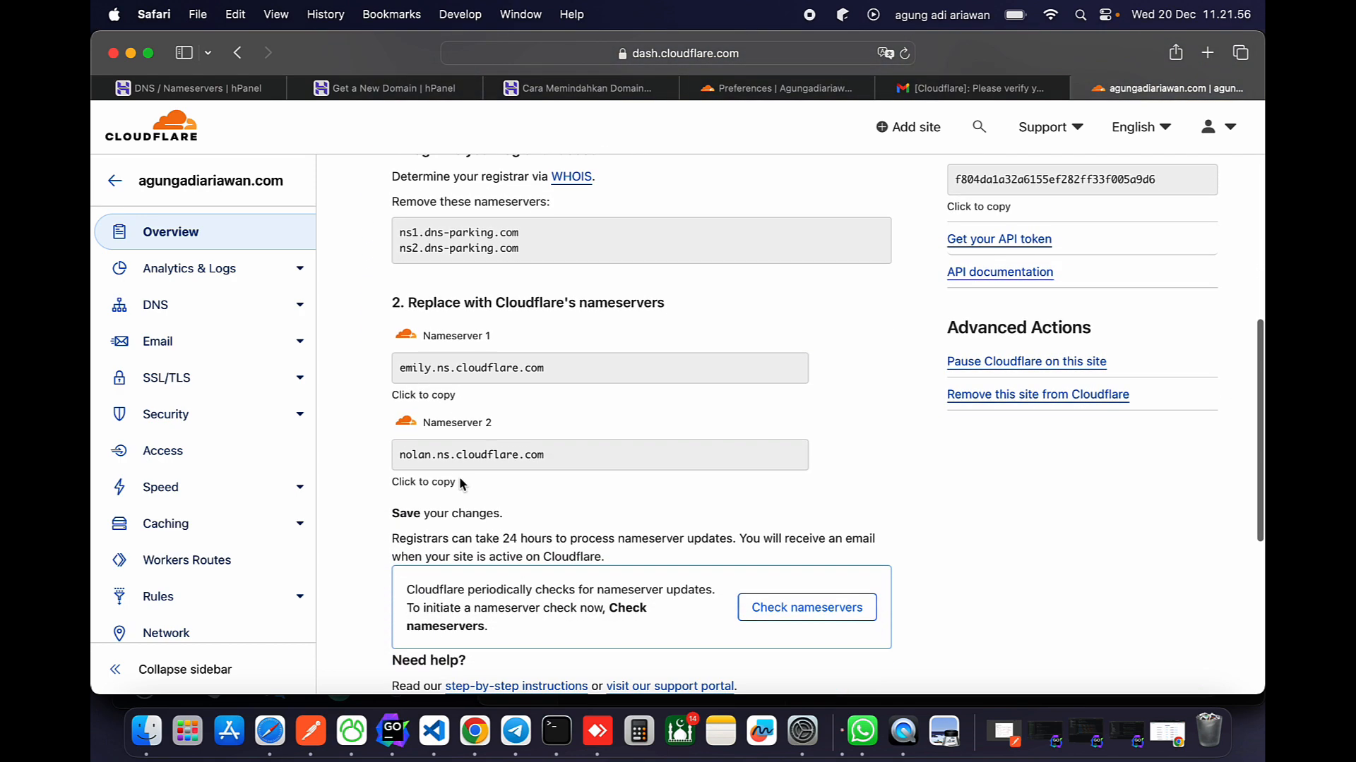
pyautogui.scroll(-3, 461, 483)
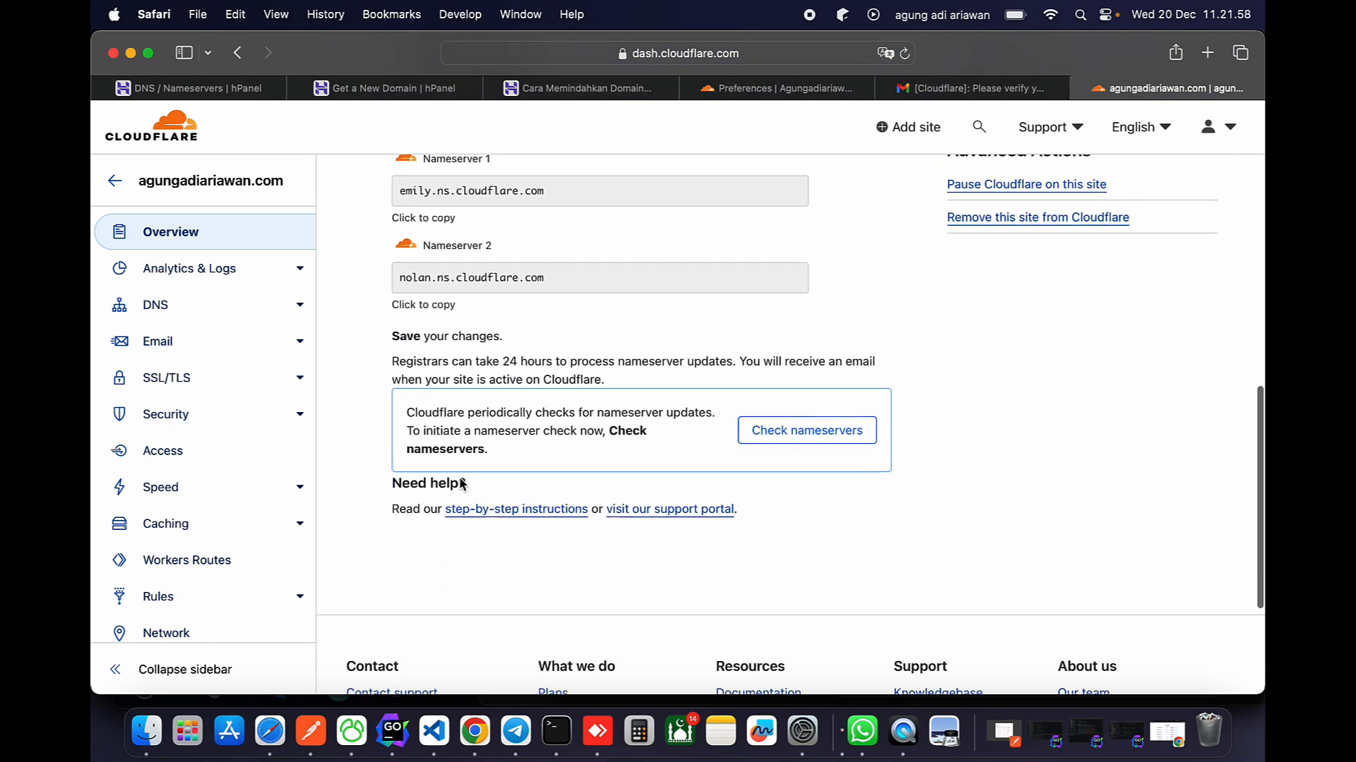
pyautogui.scroll(-1, 460, 483)
pyautogui.click(776, 387)
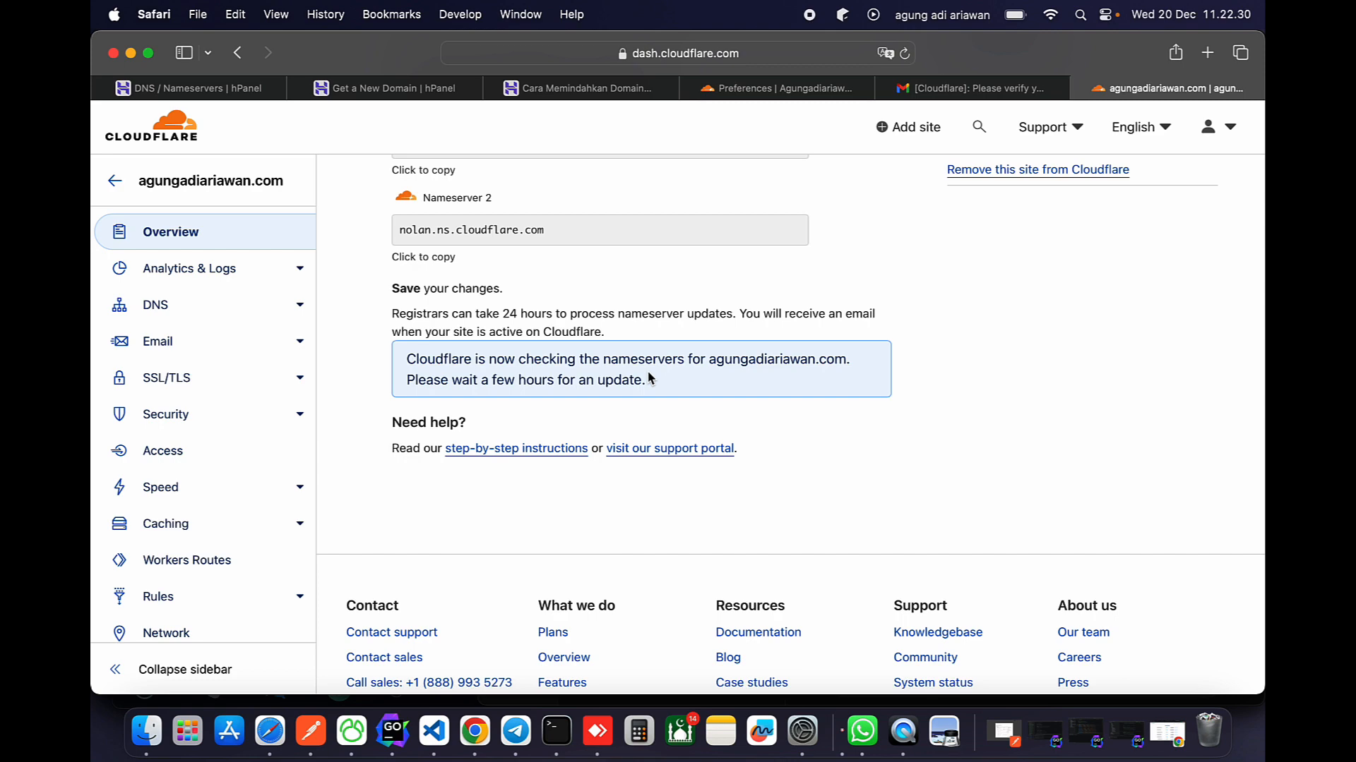
pyautogui.scroll(10, 649, 378)
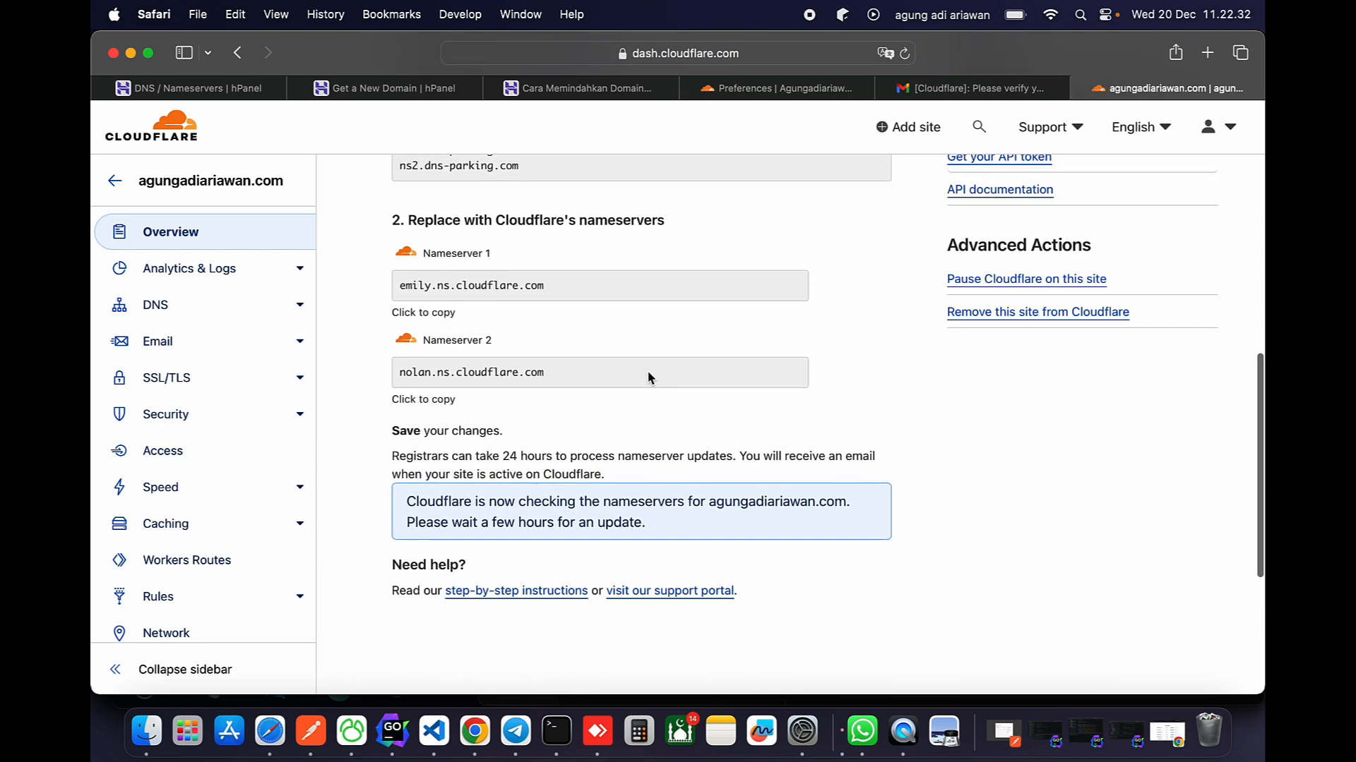
pyautogui.scroll(10, 648, 378)
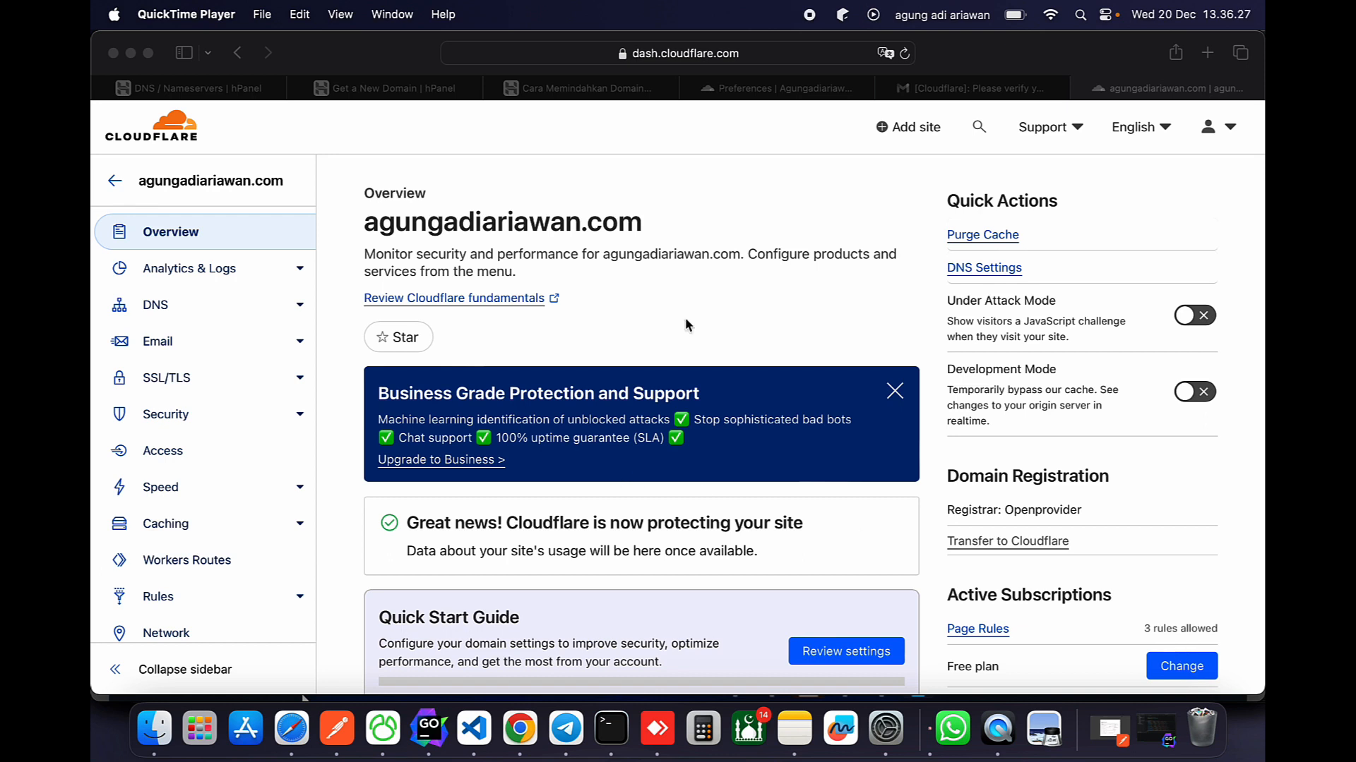
# Review the domain's protection status on the Cloudflare overview and open its DNS records list.
pyautogui.scroll(-5, 685, 320)
pyautogui.scroll(-1, 684, 324)
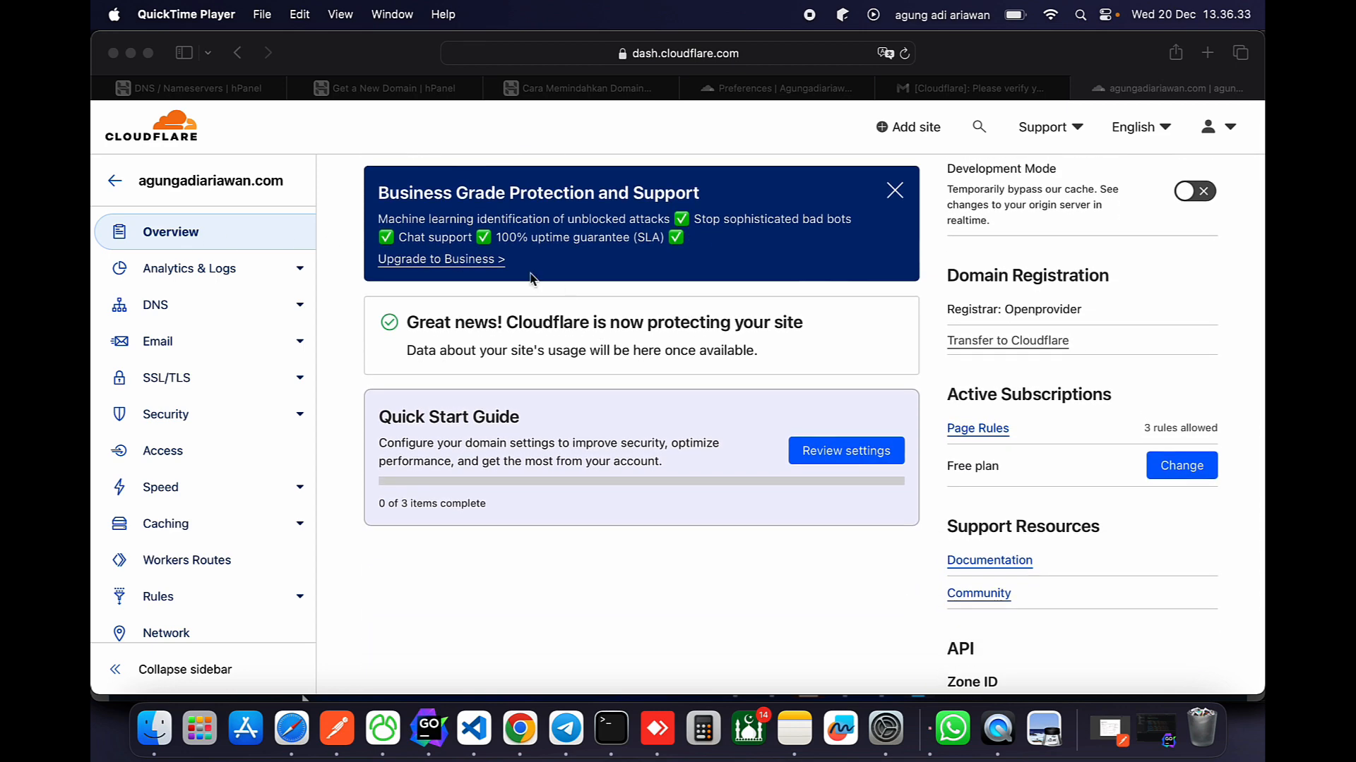
pyautogui.click(288, 304)
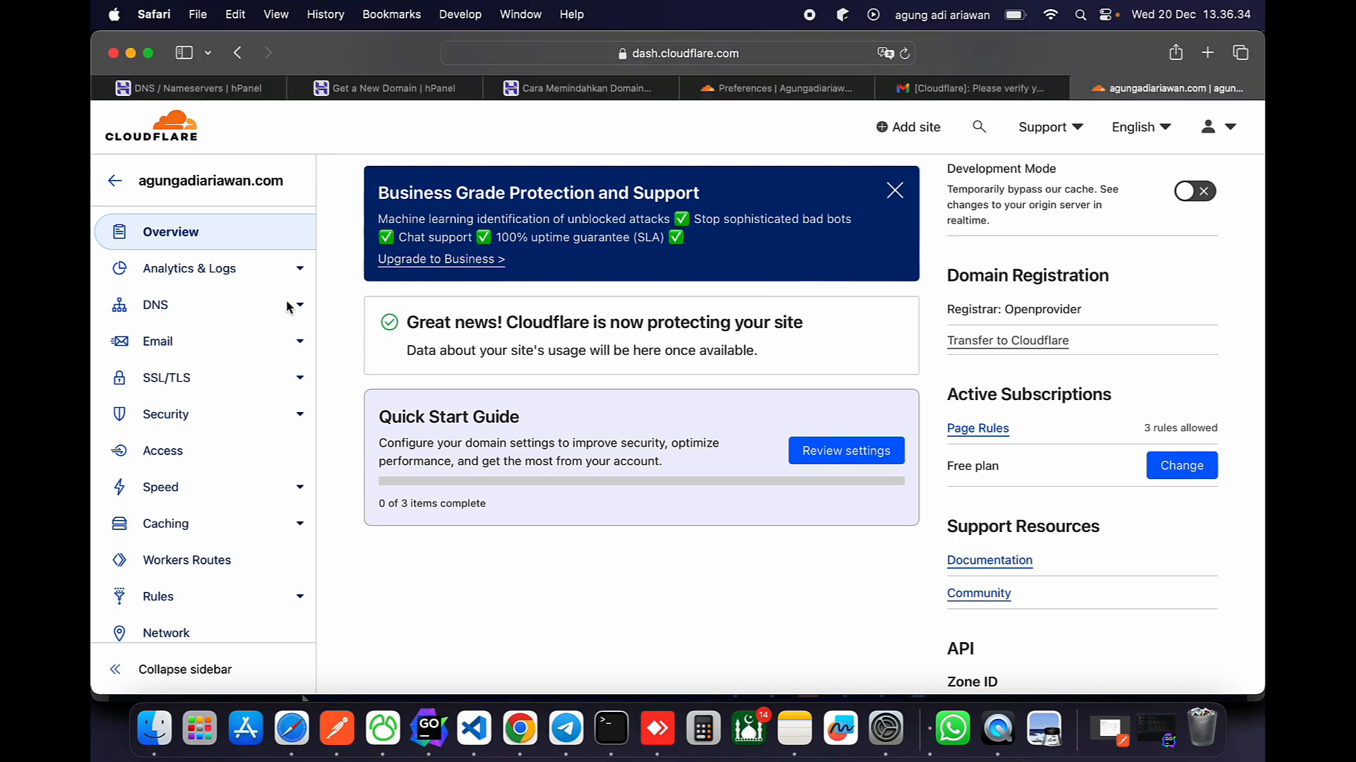
pyautogui.click(242, 312)
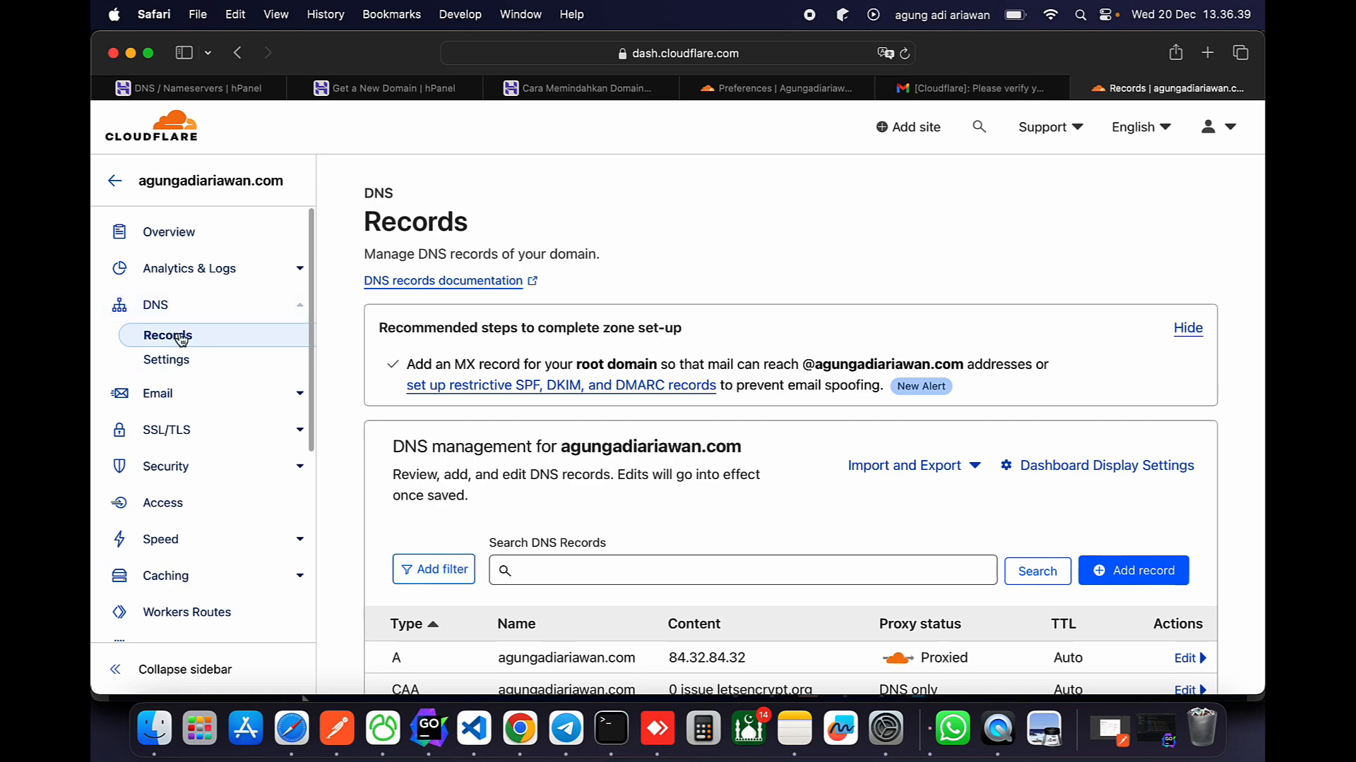
pyautogui.scroll(-5, 522, 438)
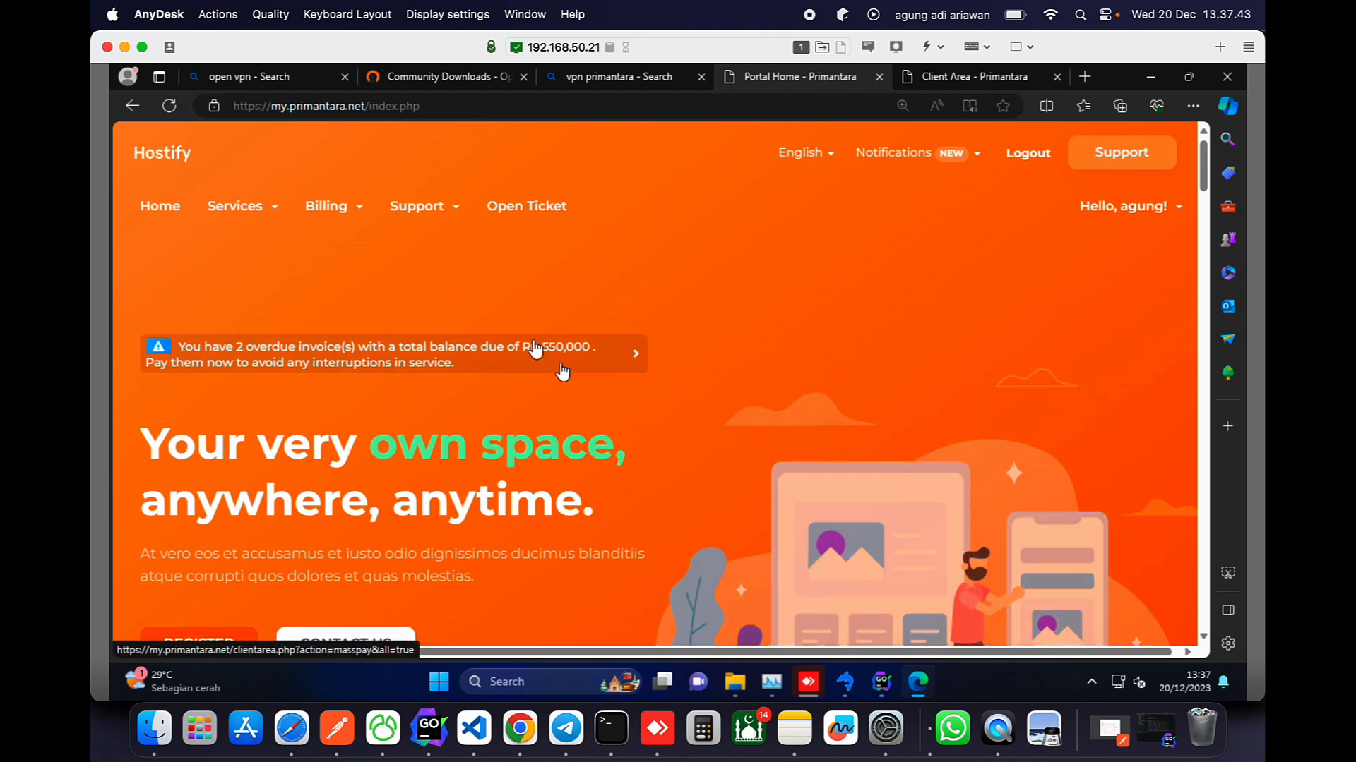
# Switch to the AnyDesk remote desktop and examine the Windows MSI installers on OpenVPN's Community Downloads page.
pyautogui.moveTo(429, 83)
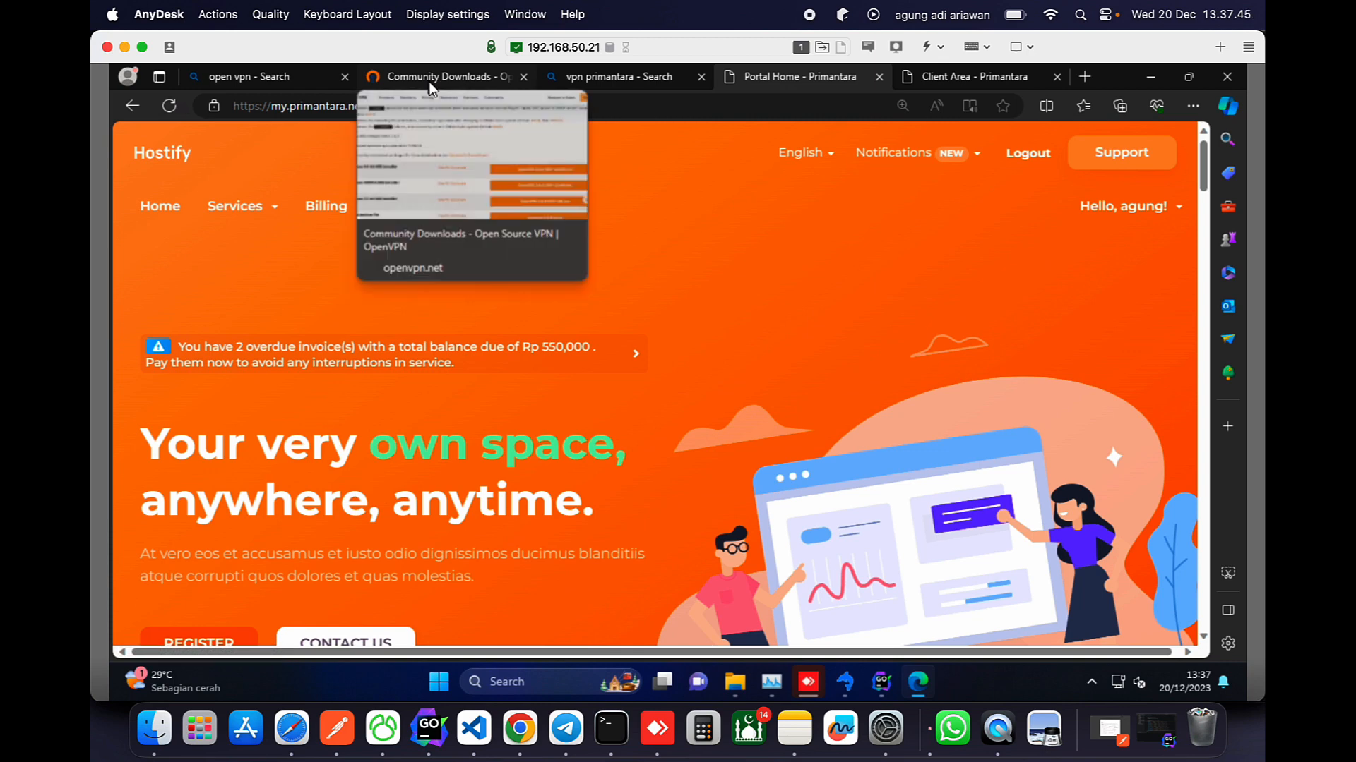
pyautogui.click(320, 73)
pyautogui.scroll(-4, 426, 498)
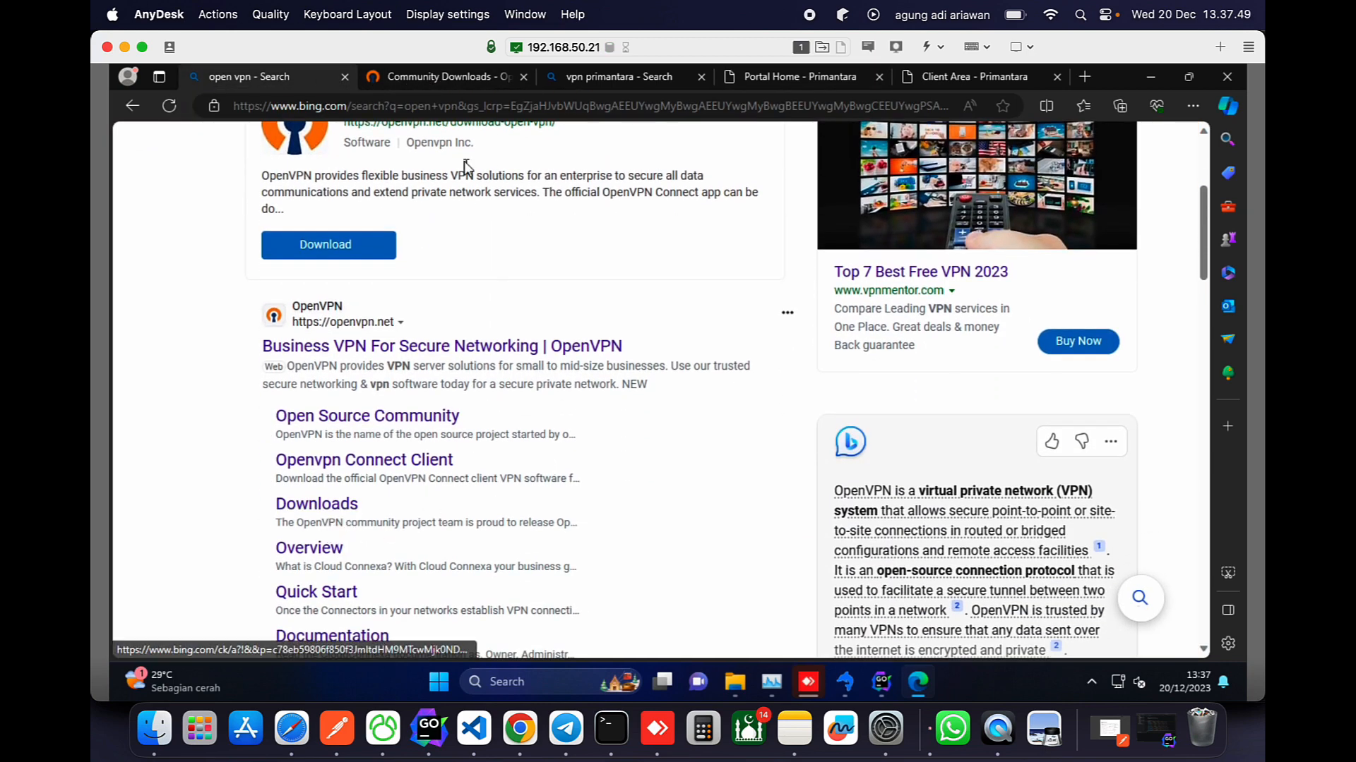
pyautogui.click(461, 78)
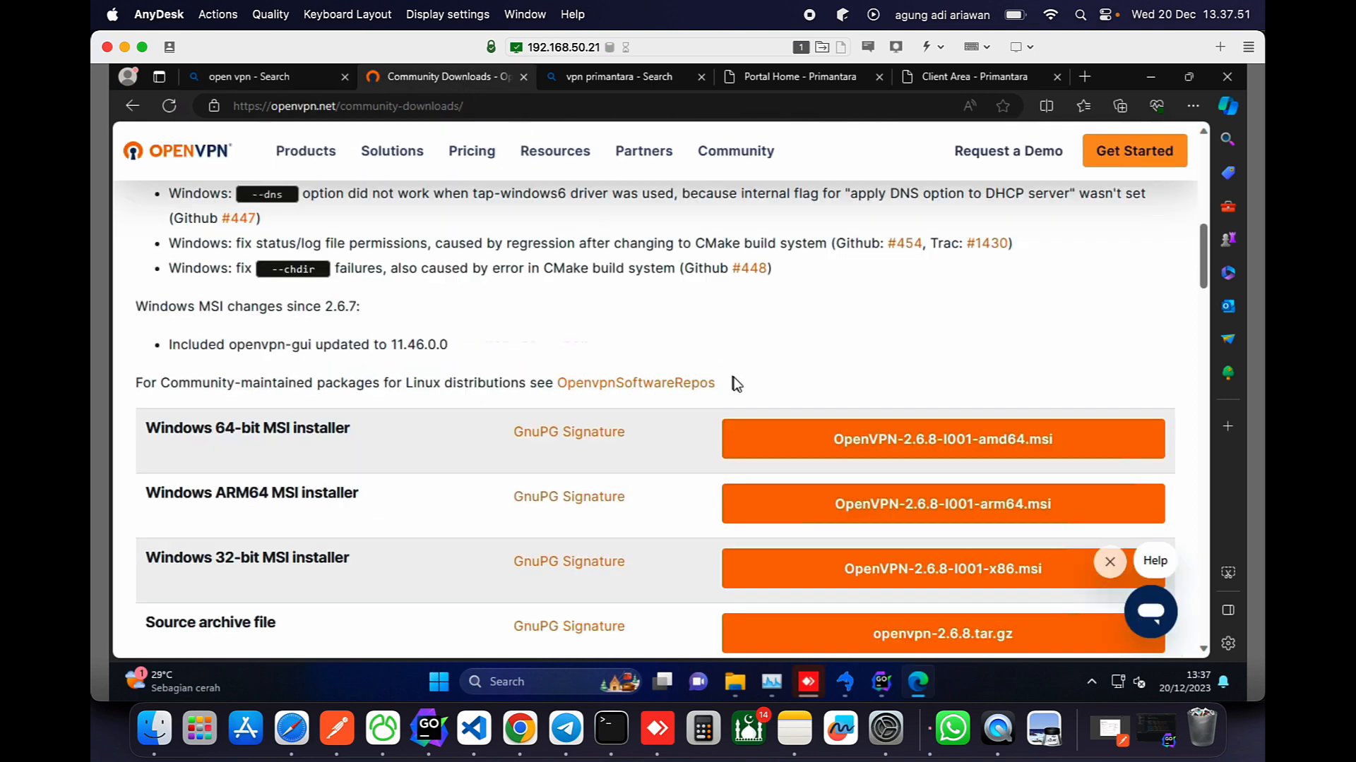
pyautogui.scroll(-1, 733, 381)
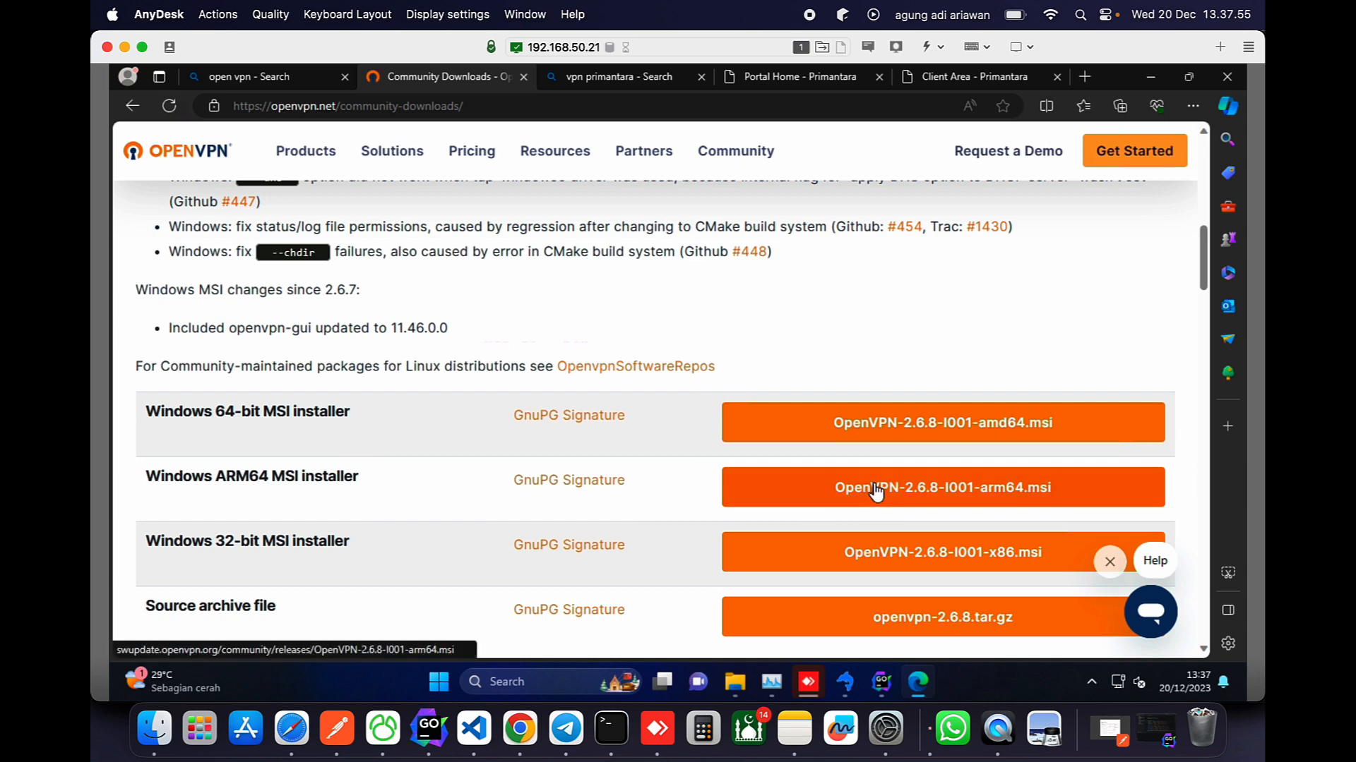
pyautogui.scroll(-1, 875, 492)
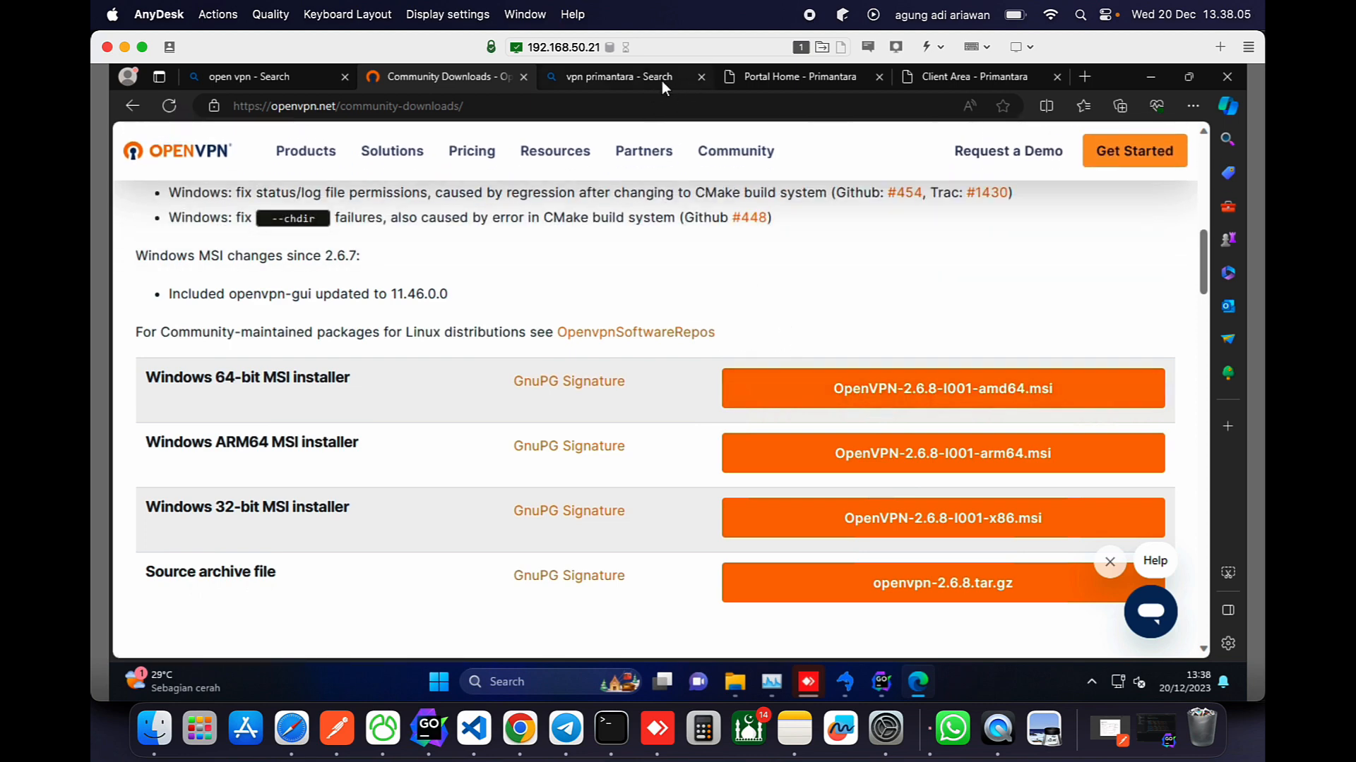
# Go to the Primantara client area and start an order for new services.
pyautogui.click(777, 79)
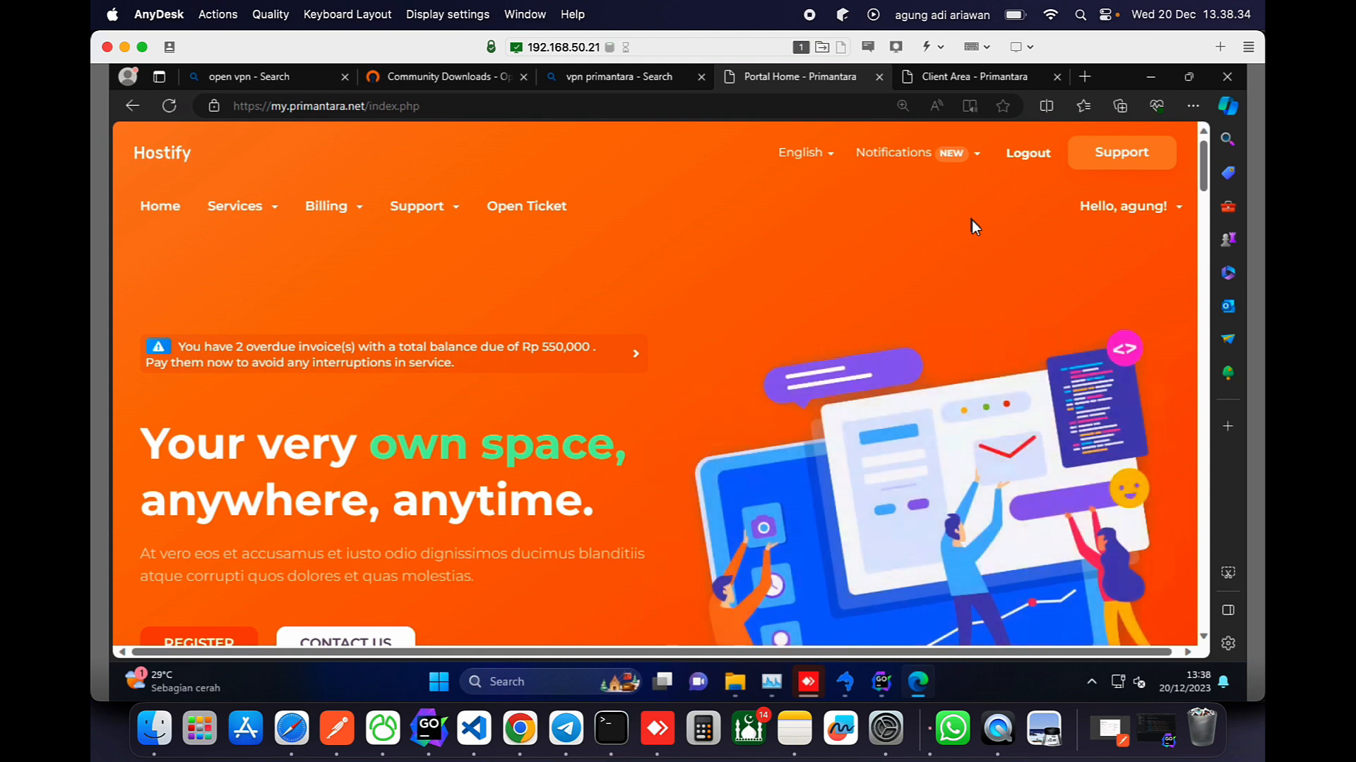
pyautogui.click(991, 78)
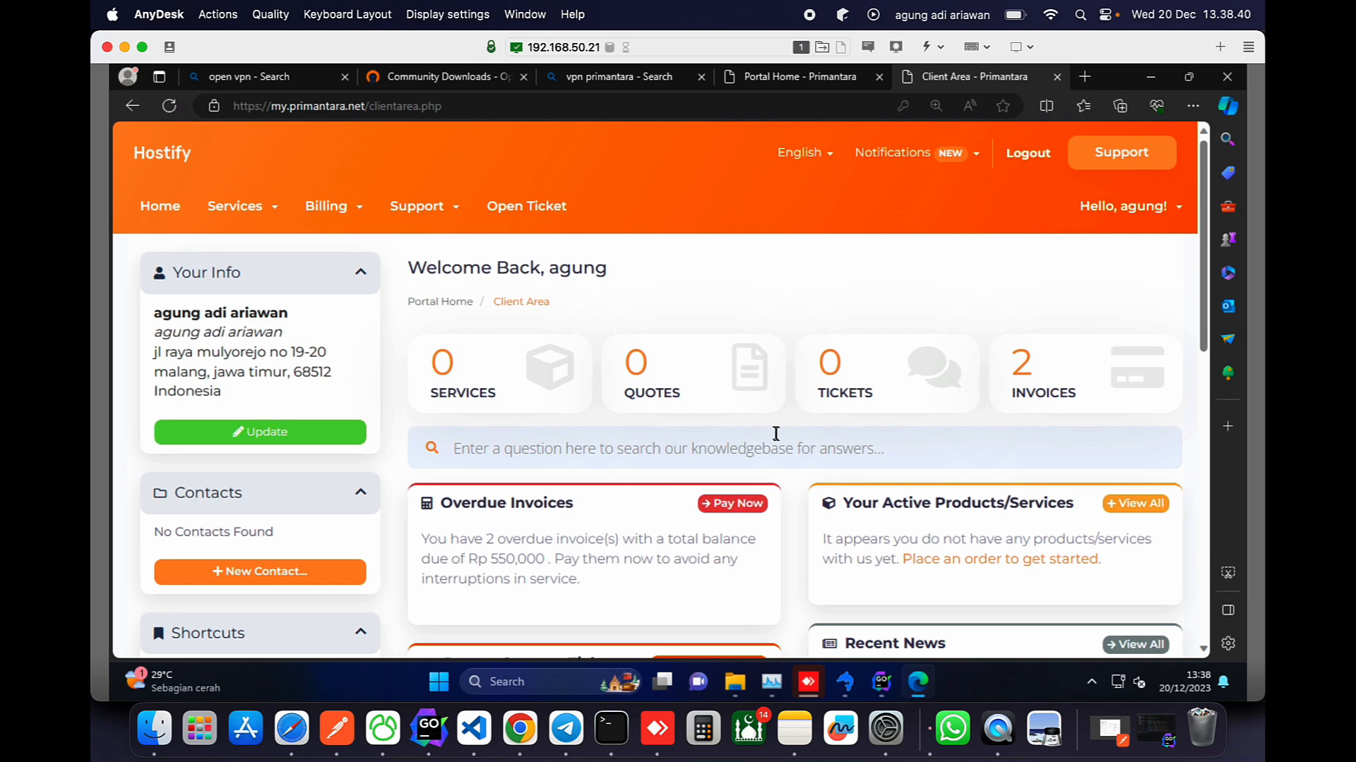
pyautogui.scroll(-5, 775, 434)
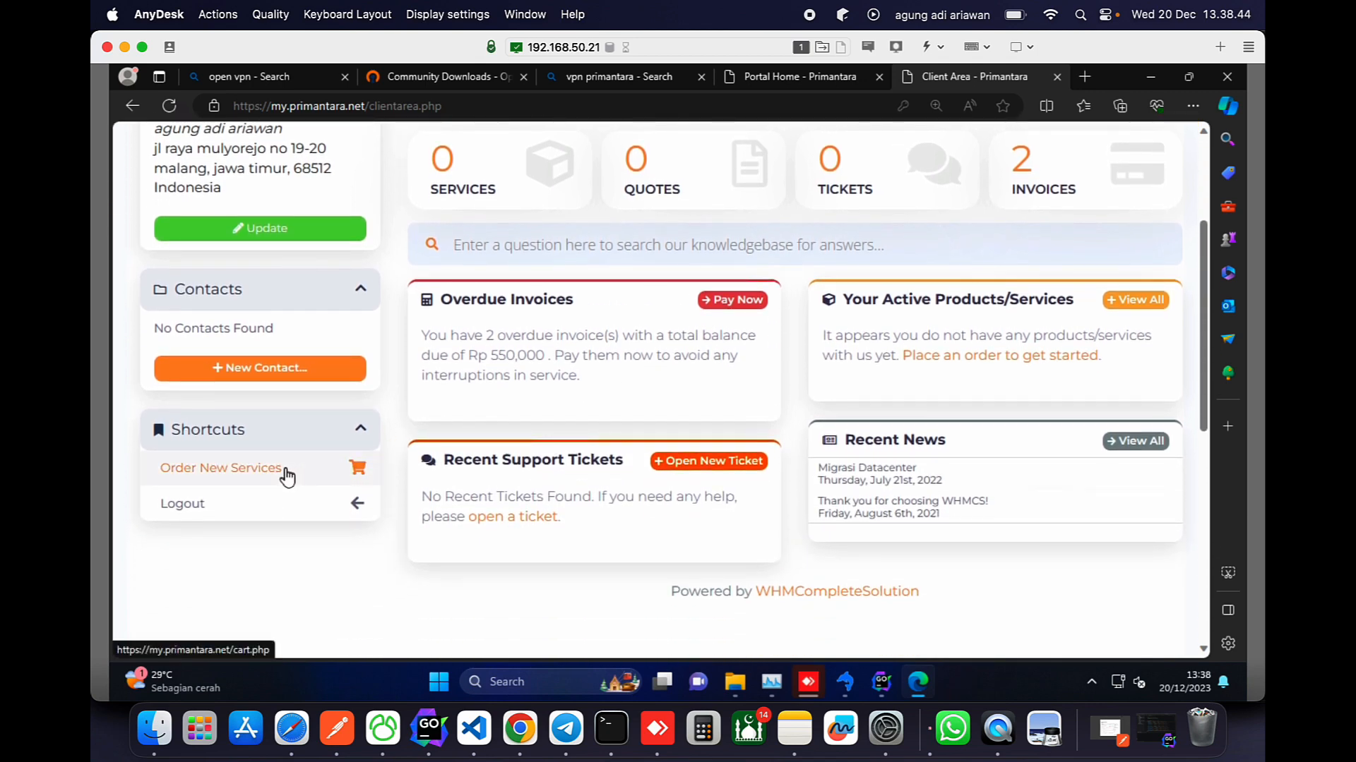
pyautogui.click(214, 471)
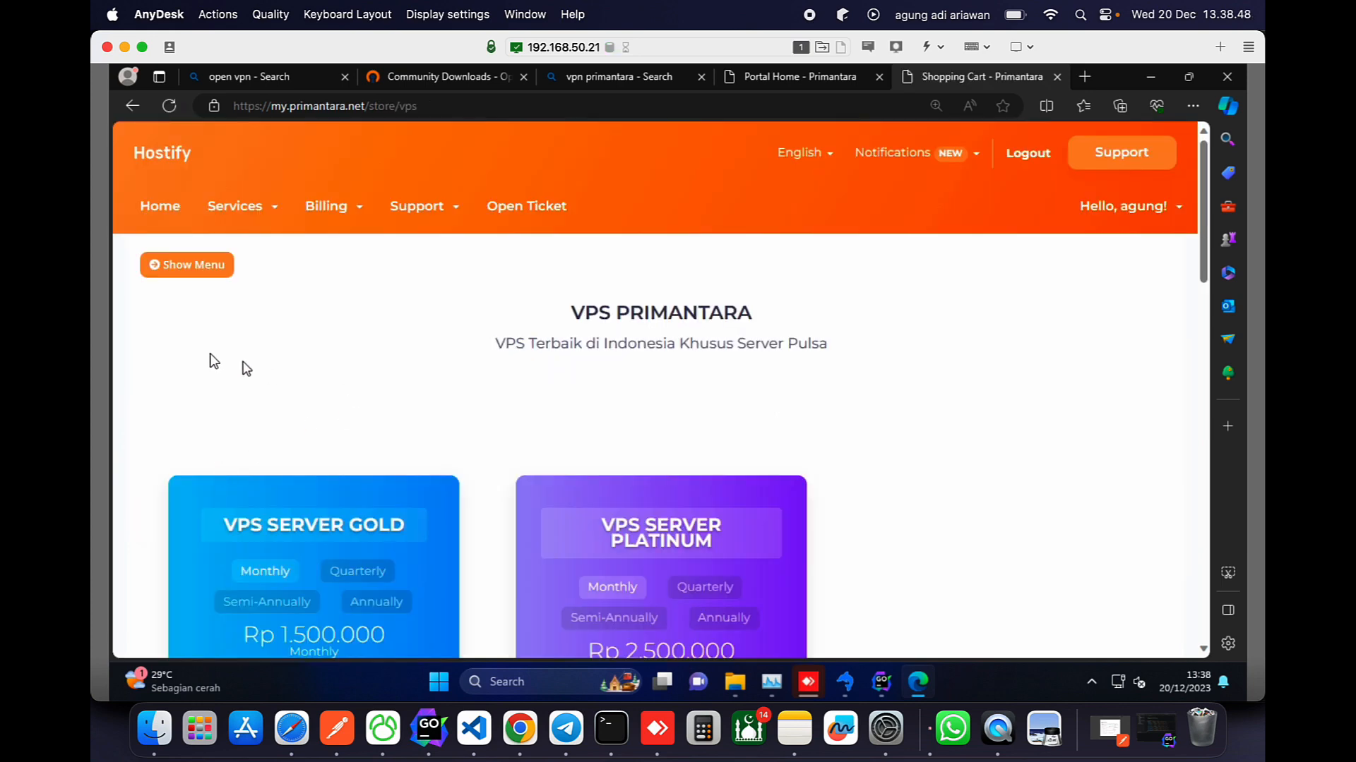
# Show the store's VPN IP STATIS category, review its plans, and order the VPN IP STATIS plan at Rp 250.000 monthly.
pyautogui.scroll(-3, 353, 322)
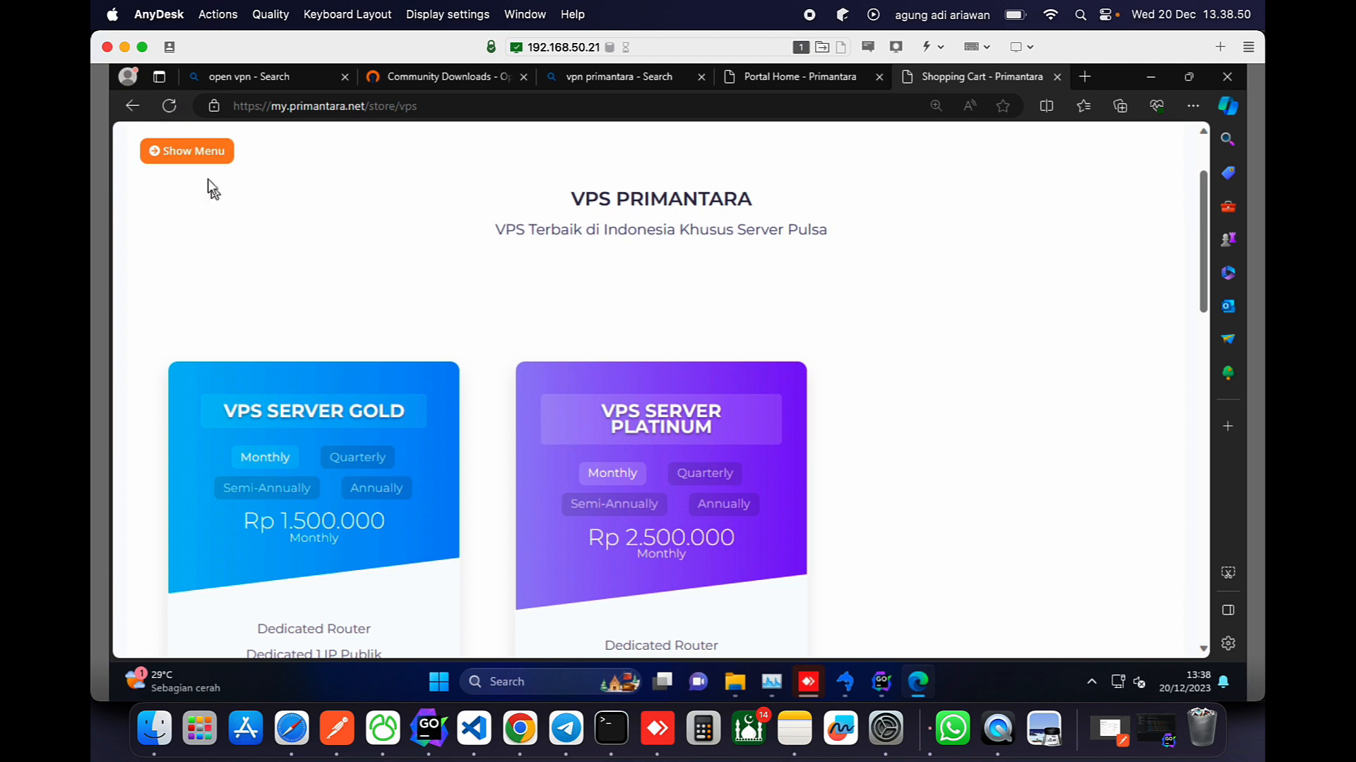
pyautogui.click(188, 152)
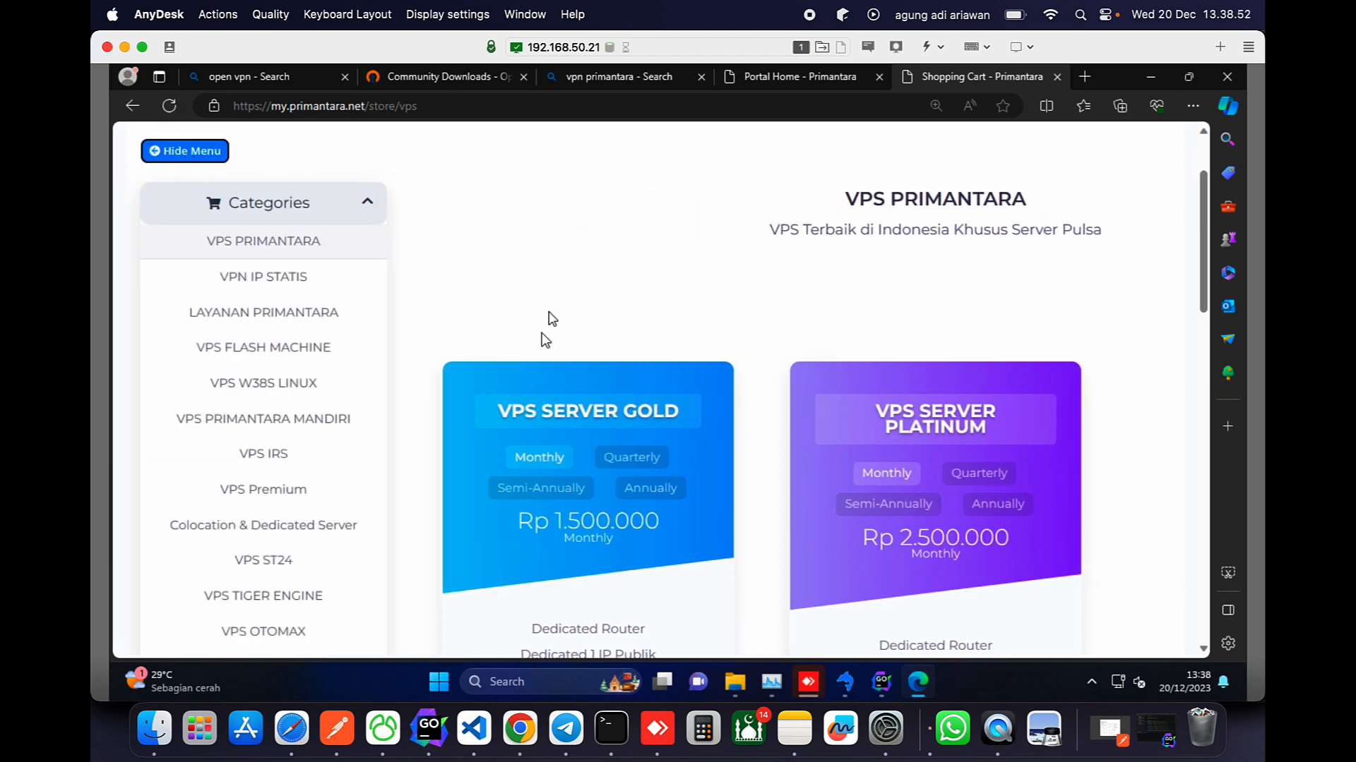
pyautogui.click(268, 283)
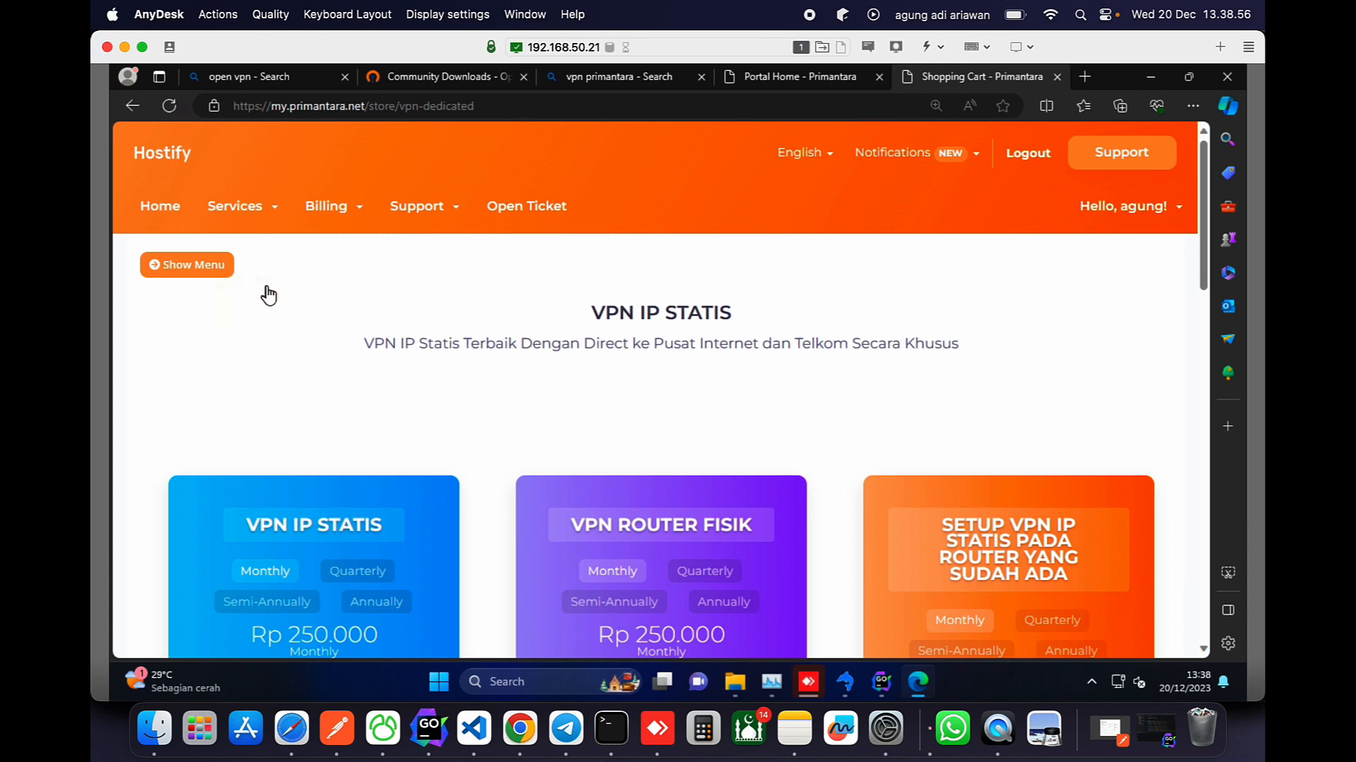
pyautogui.scroll(-3, 494, 356)
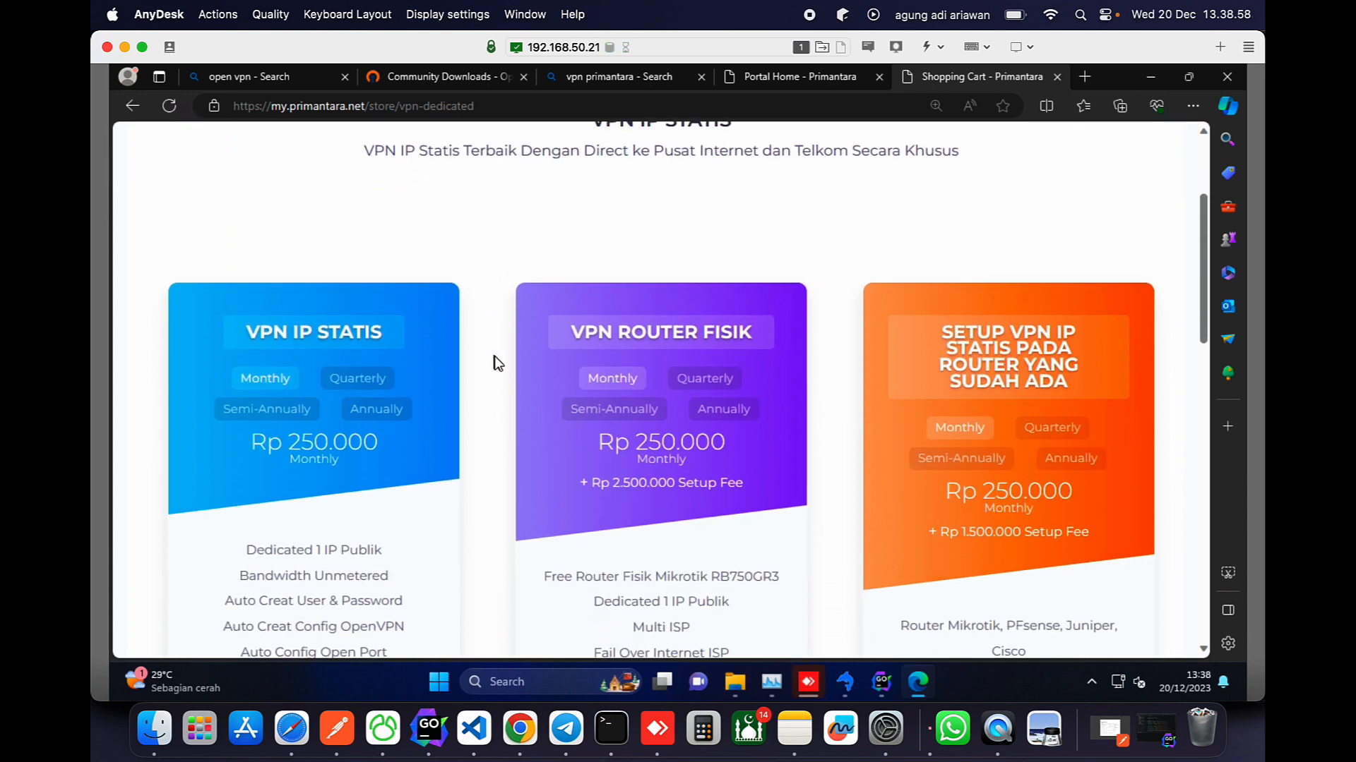
pyautogui.scroll(-3, 710, 543)
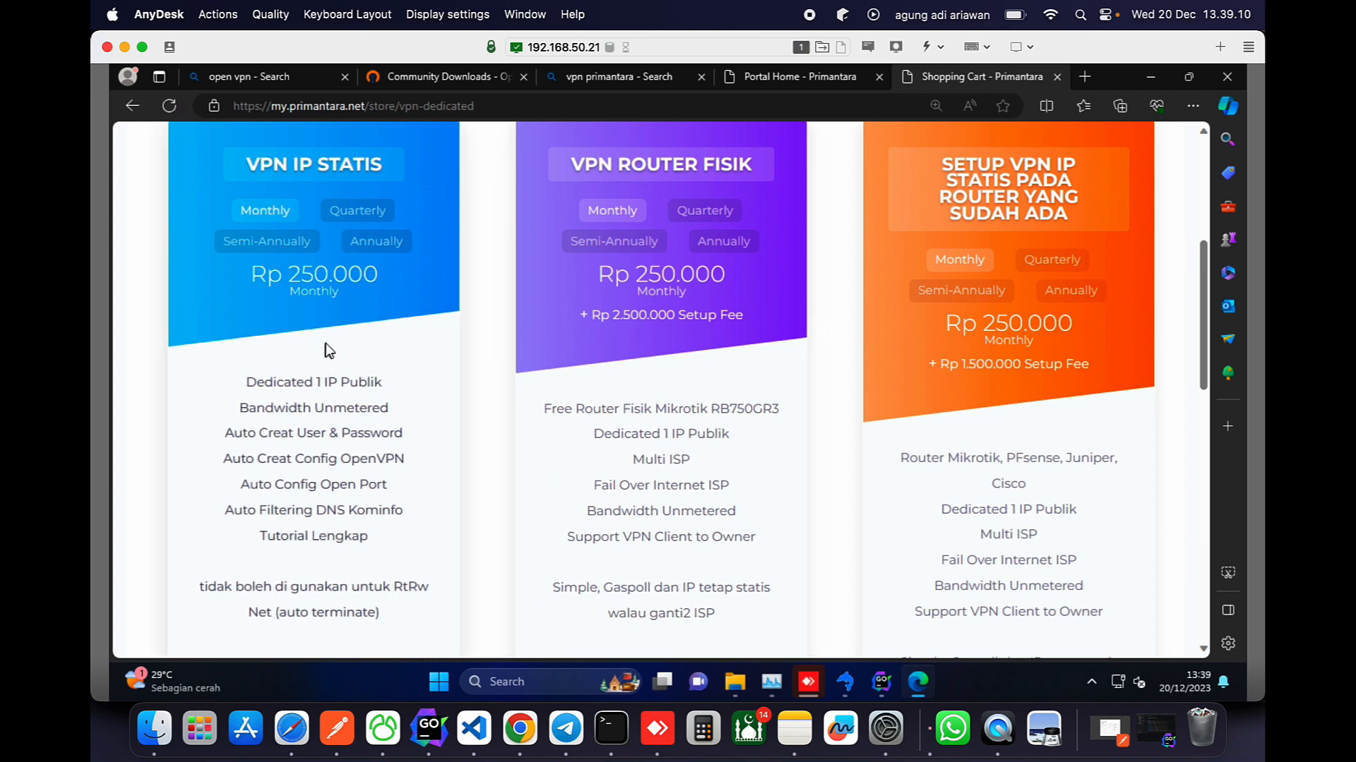
pyautogui.scroll(-3, 327, 326)
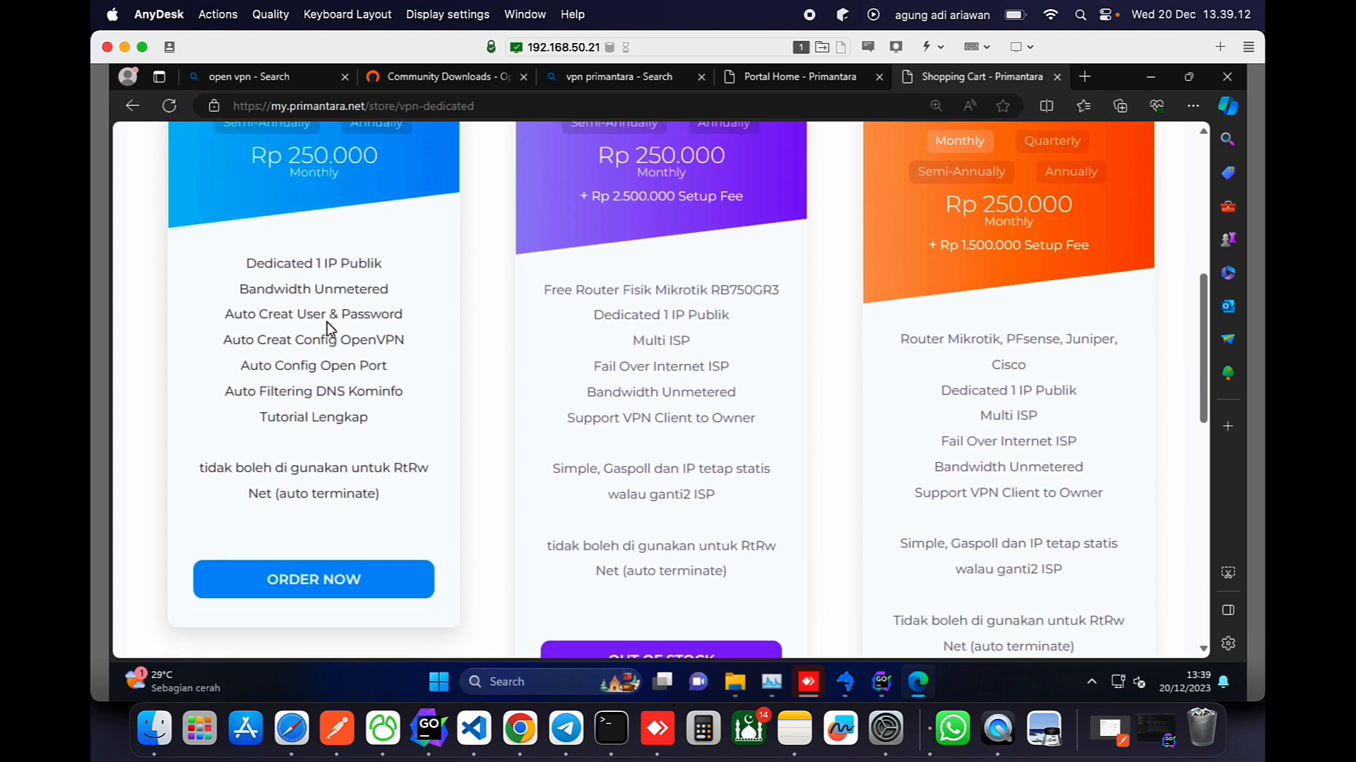
pyautogui.click(292, 569)
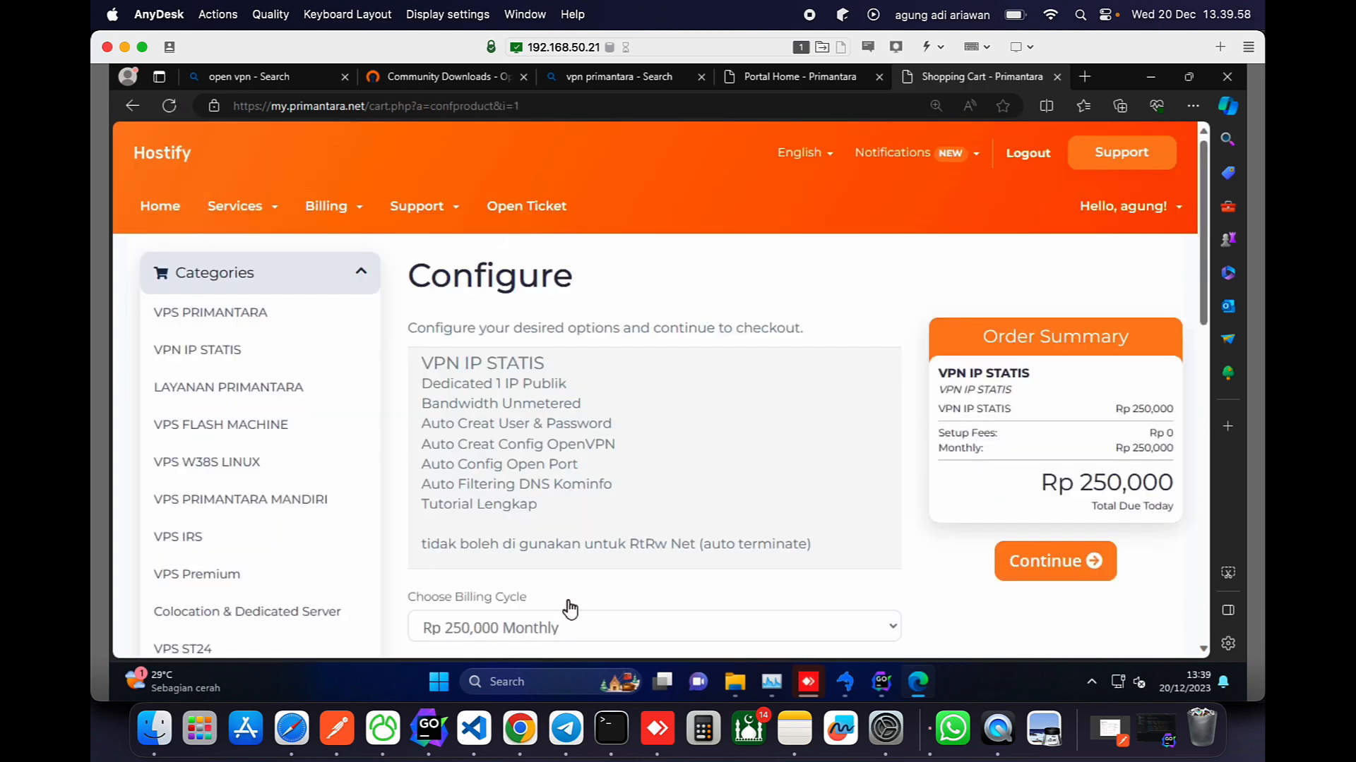
# Set the VPN IP STATIS order's open ports to 80,443,8080, keep monthly billing, and continue to checkout.
pyautogui.scroll(-4, 683, 449)
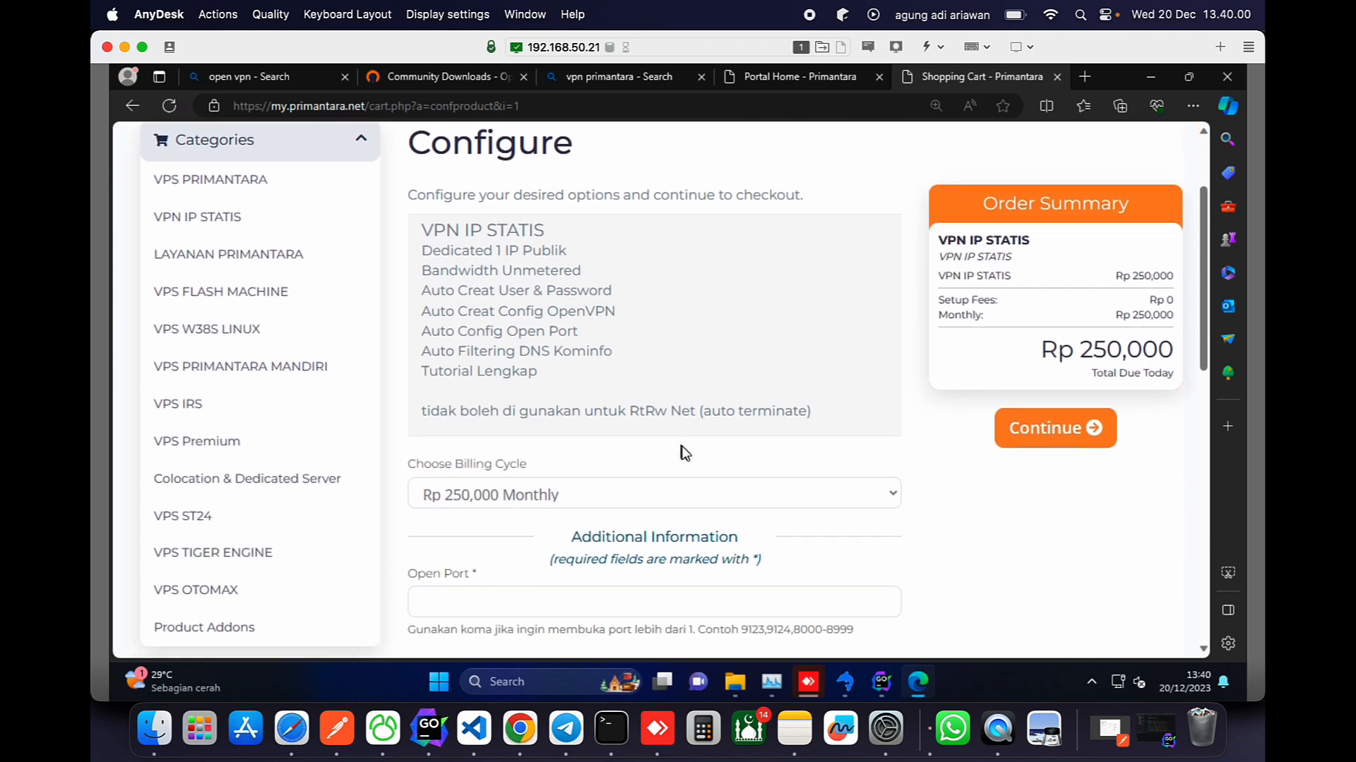
pyautogui.click(534, 481)
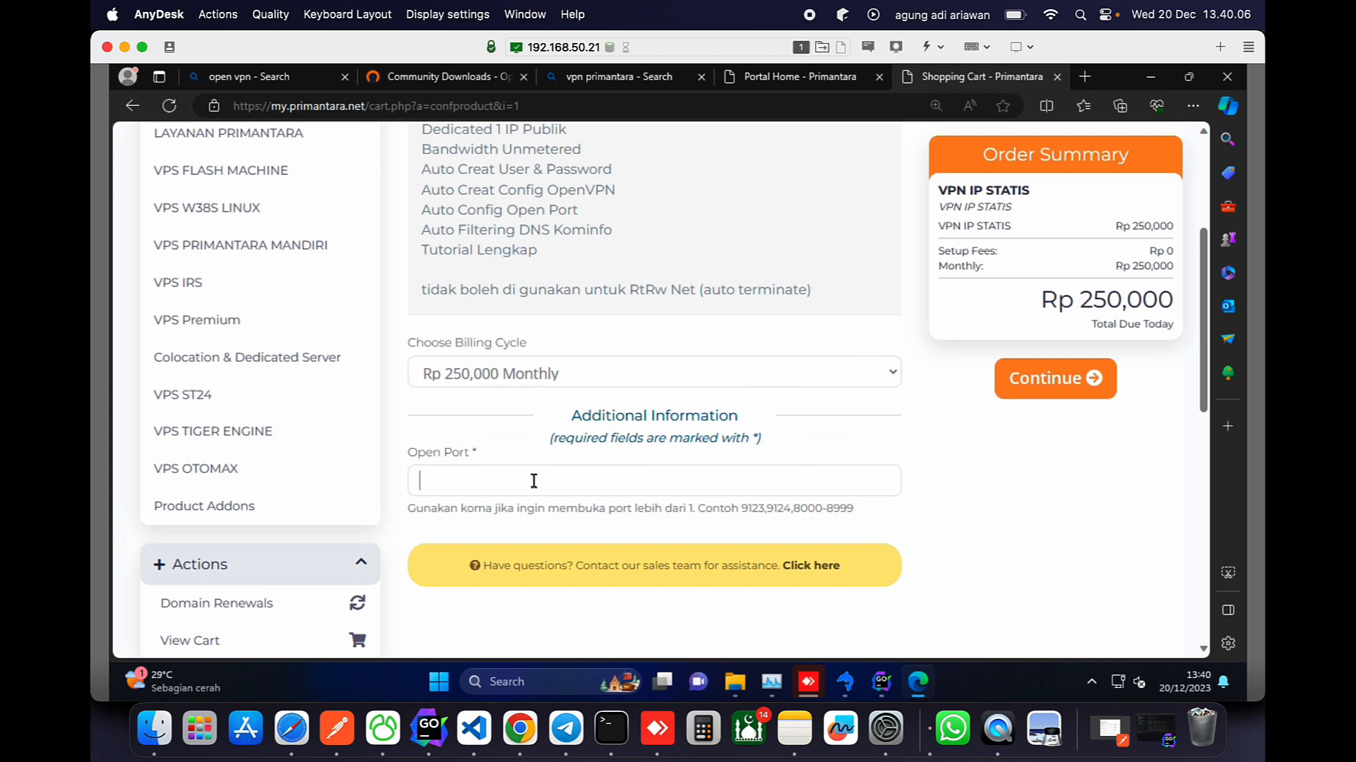
pyautogui.write('80,443,8080')
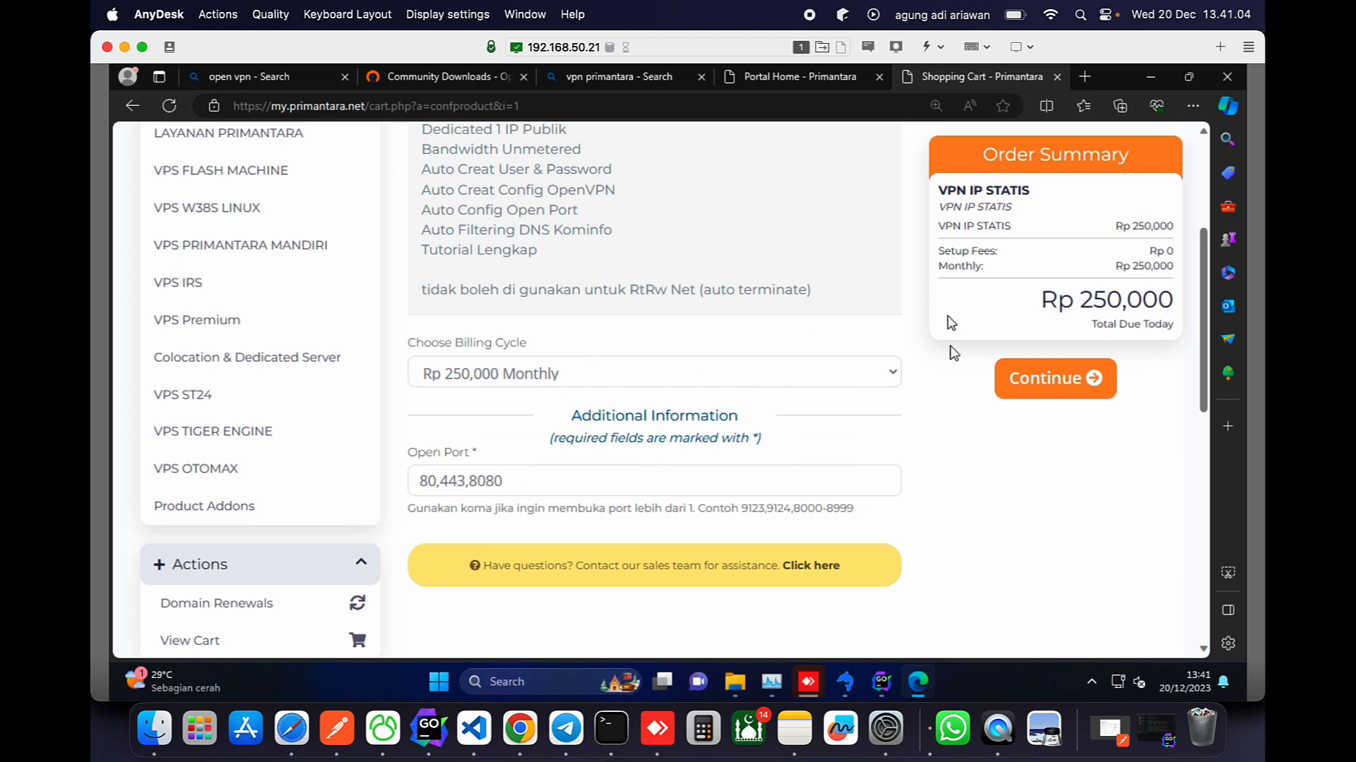
pyautogui.click(1039, 390)
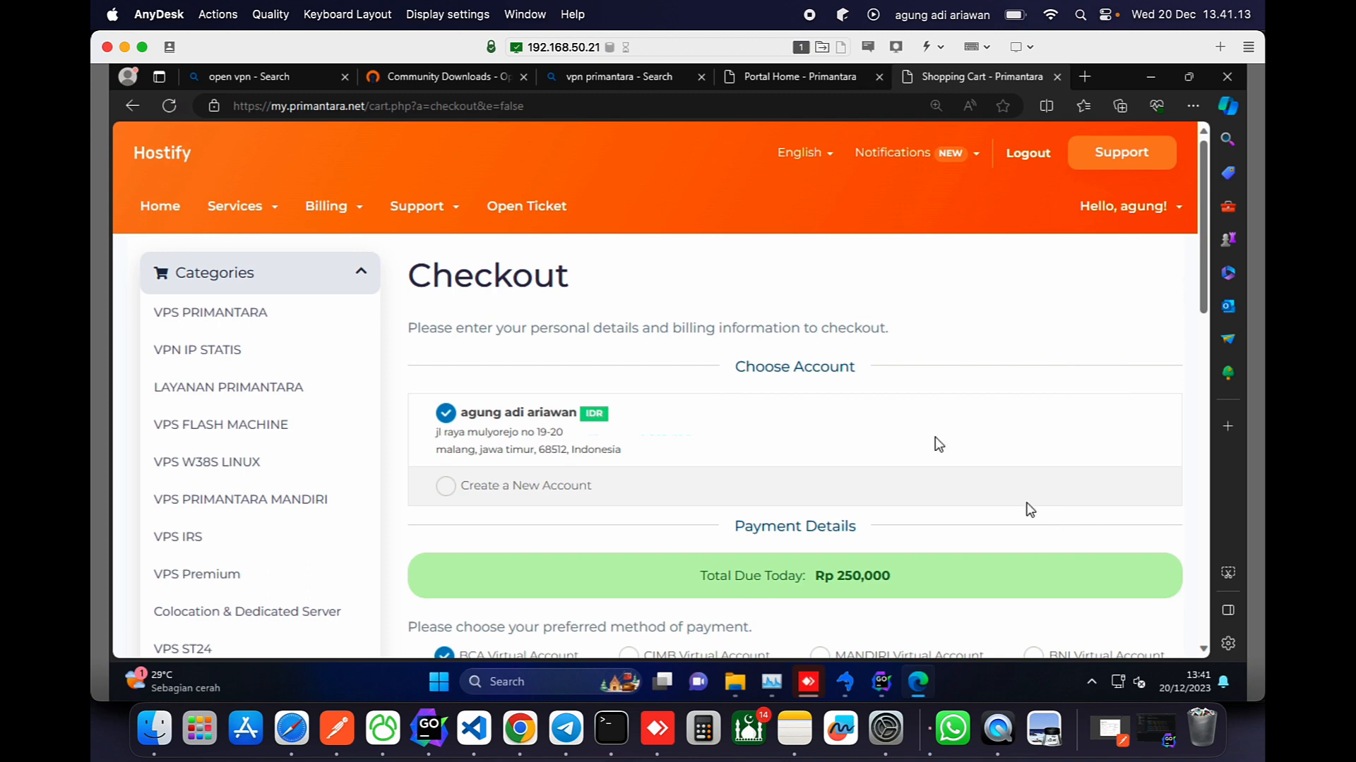
# Choose QRIS as the payment method, accept the Terms of Service, and complete the order through payment back to the merchant site.
pyautogui.scroll(-1, 884, 402)
pyautogui.scroll(-1, 884, 408)
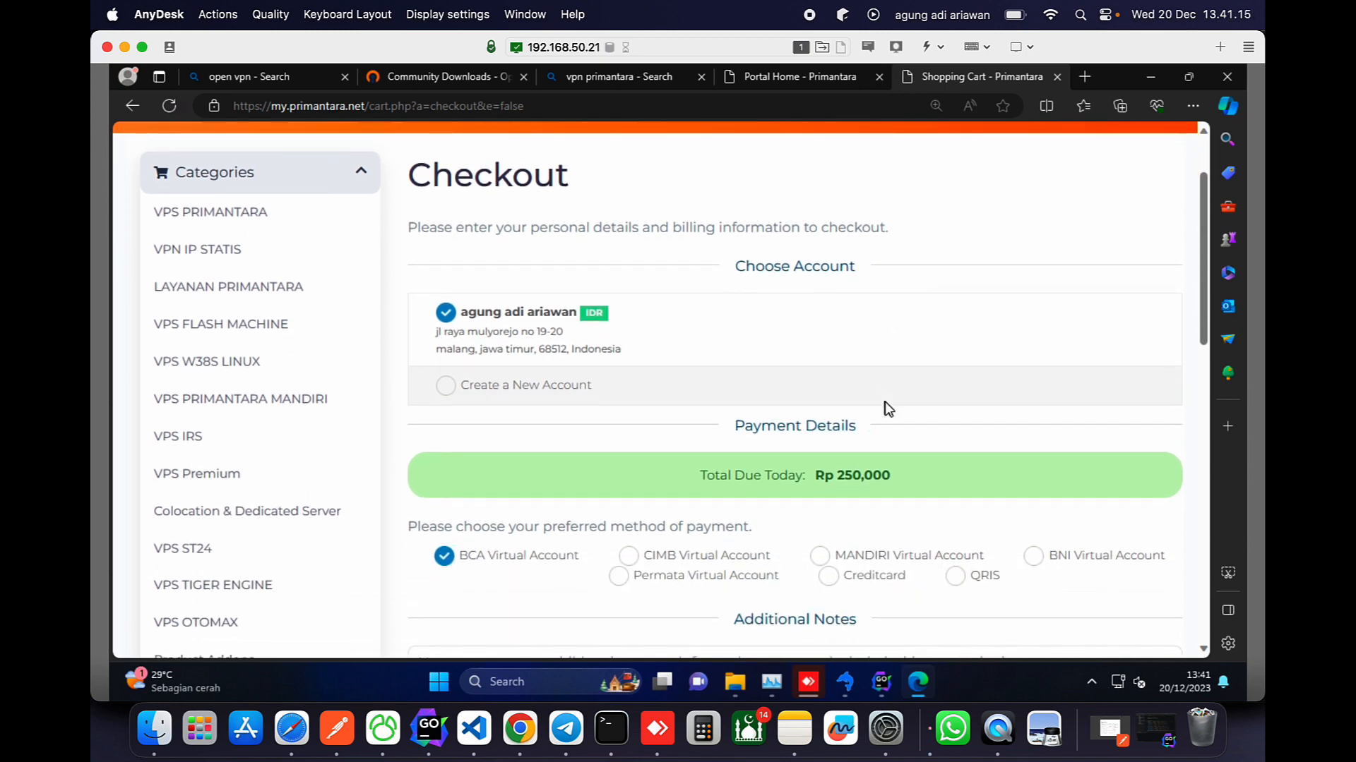
pyautogui.scroll(-1, 884, 408)
pyautogui.scroll(-1, 884, 402)
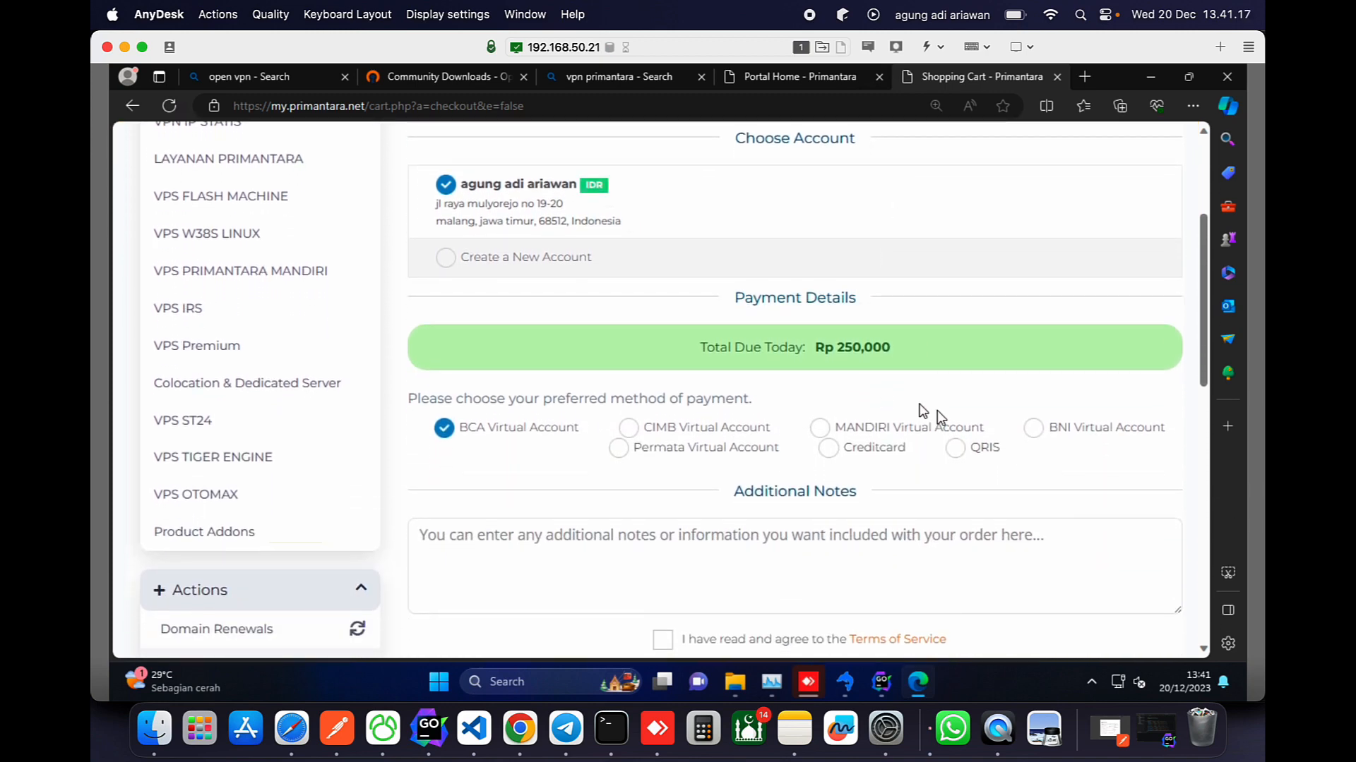
pyautogui.click(956, 449)
pyautogui.scroll(-2, 957, 459)
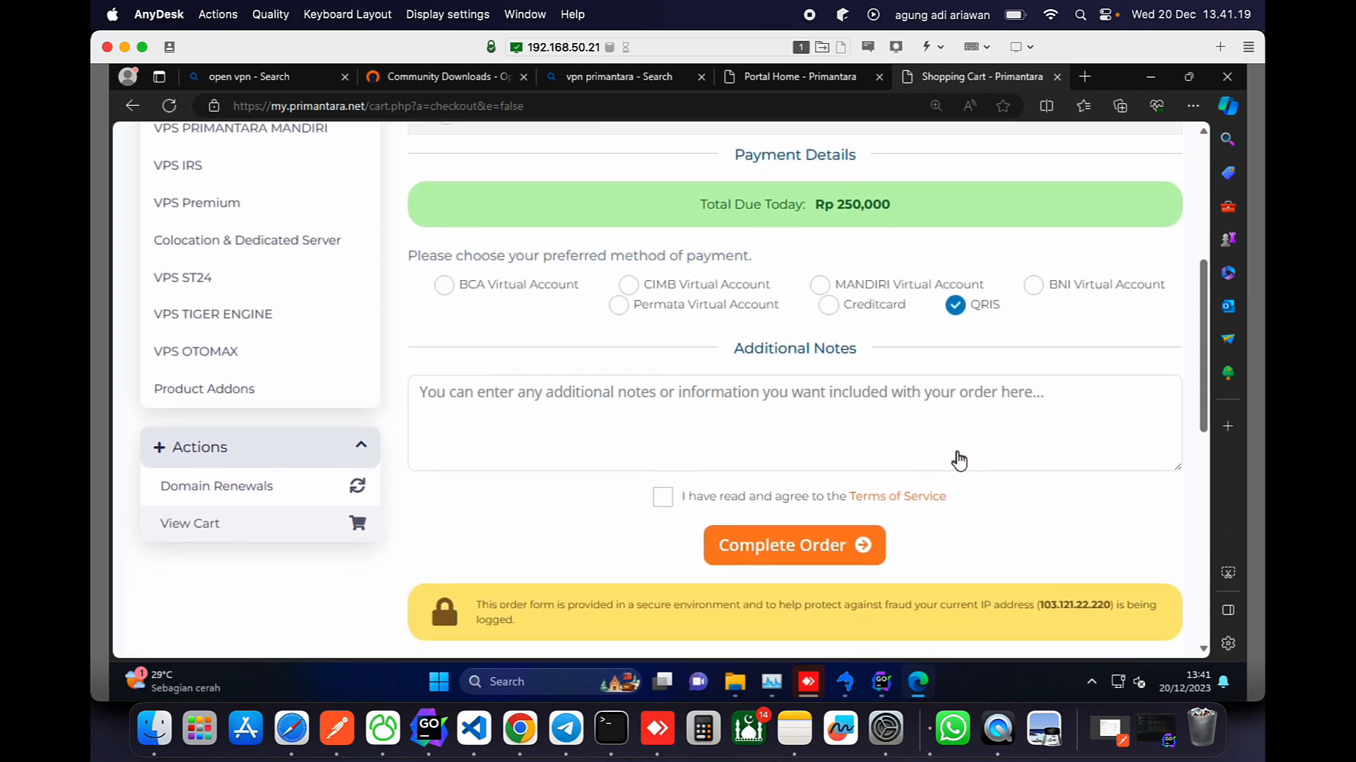
pyautogui.click(662, 498)
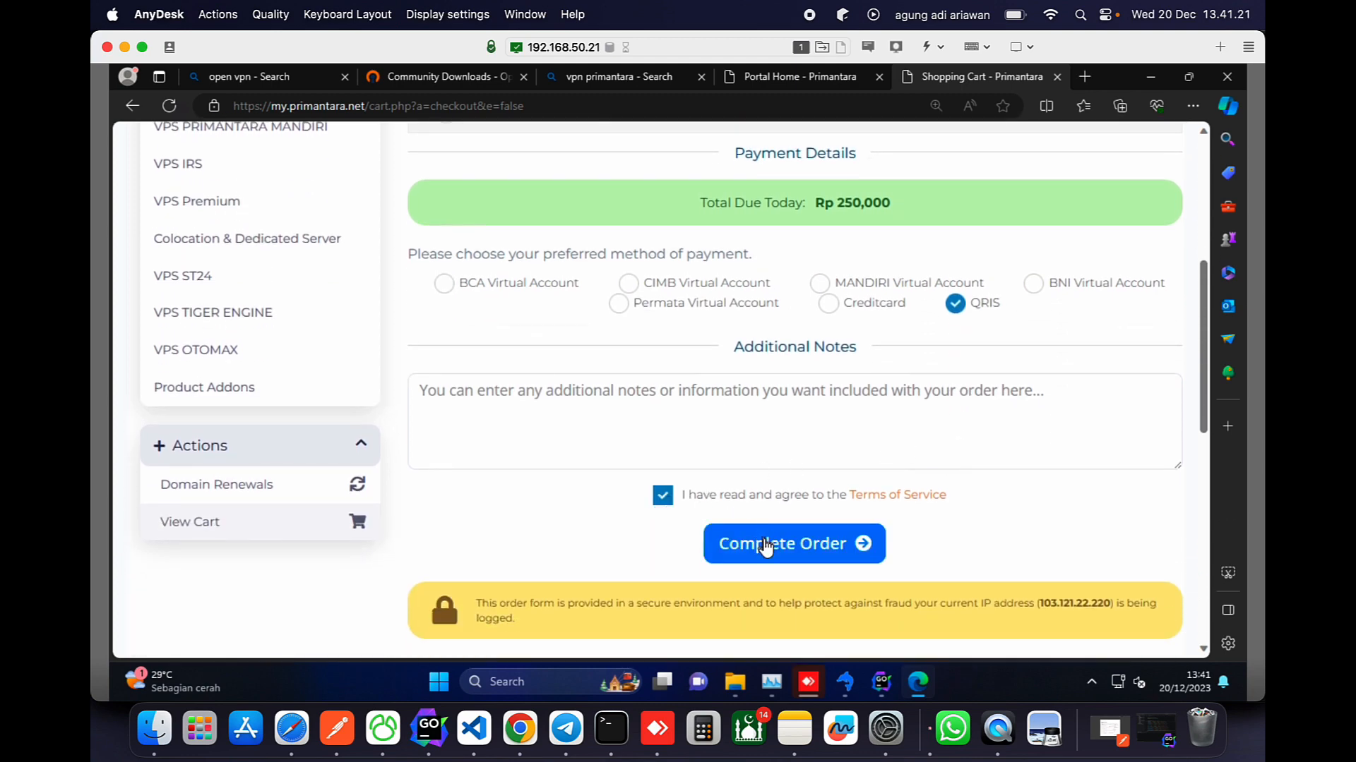
pyautogui.click(765, 548)
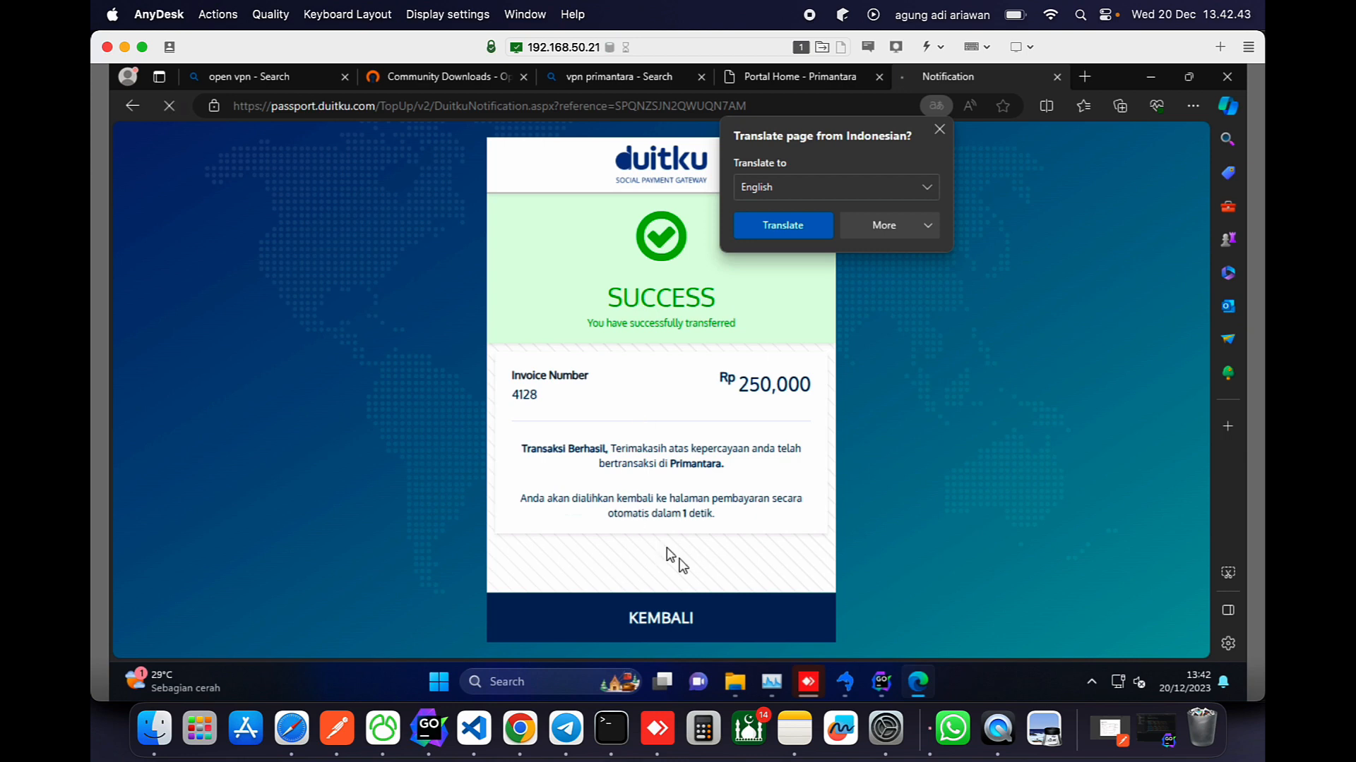
pyautogui.click(667, 618)
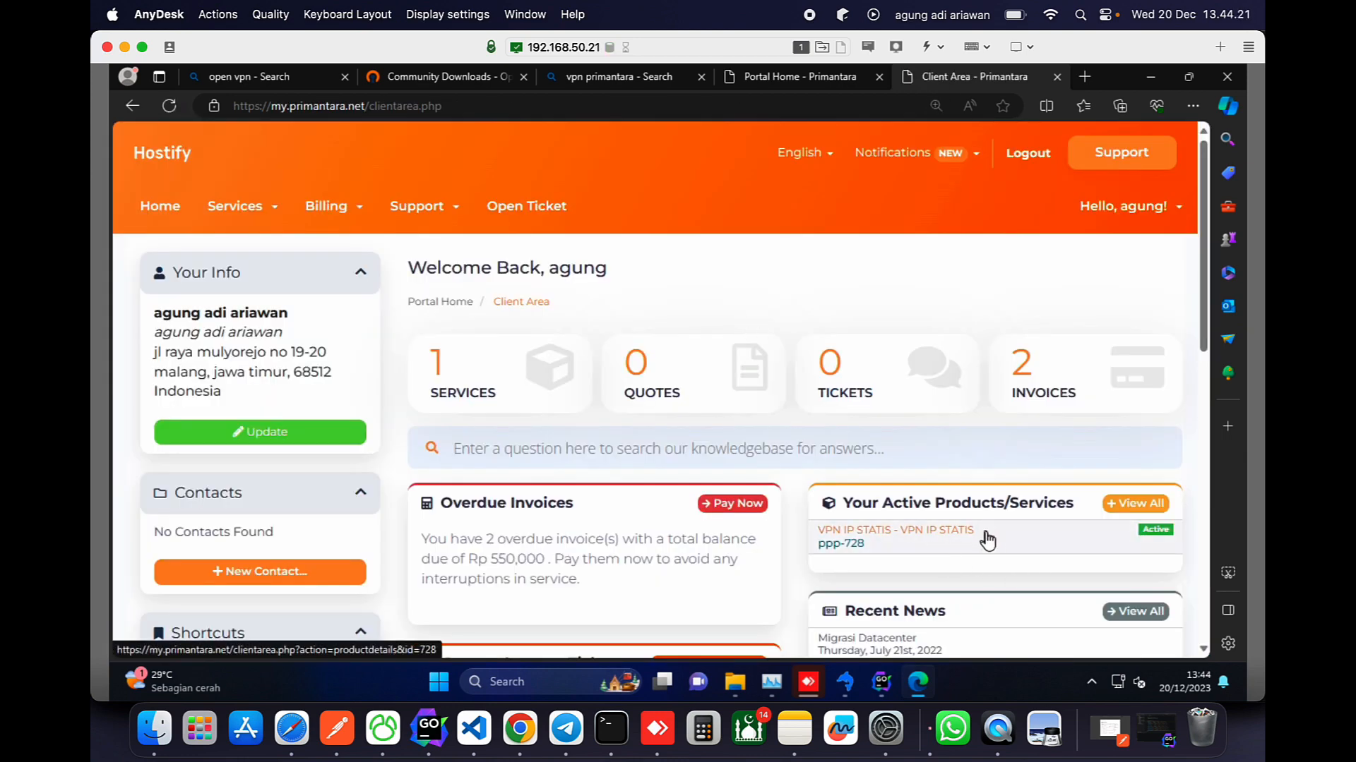
# Download the OpenVPN Config file from the active VPN IP STATIS service's downloads.
pyautogui.click(940, 548)
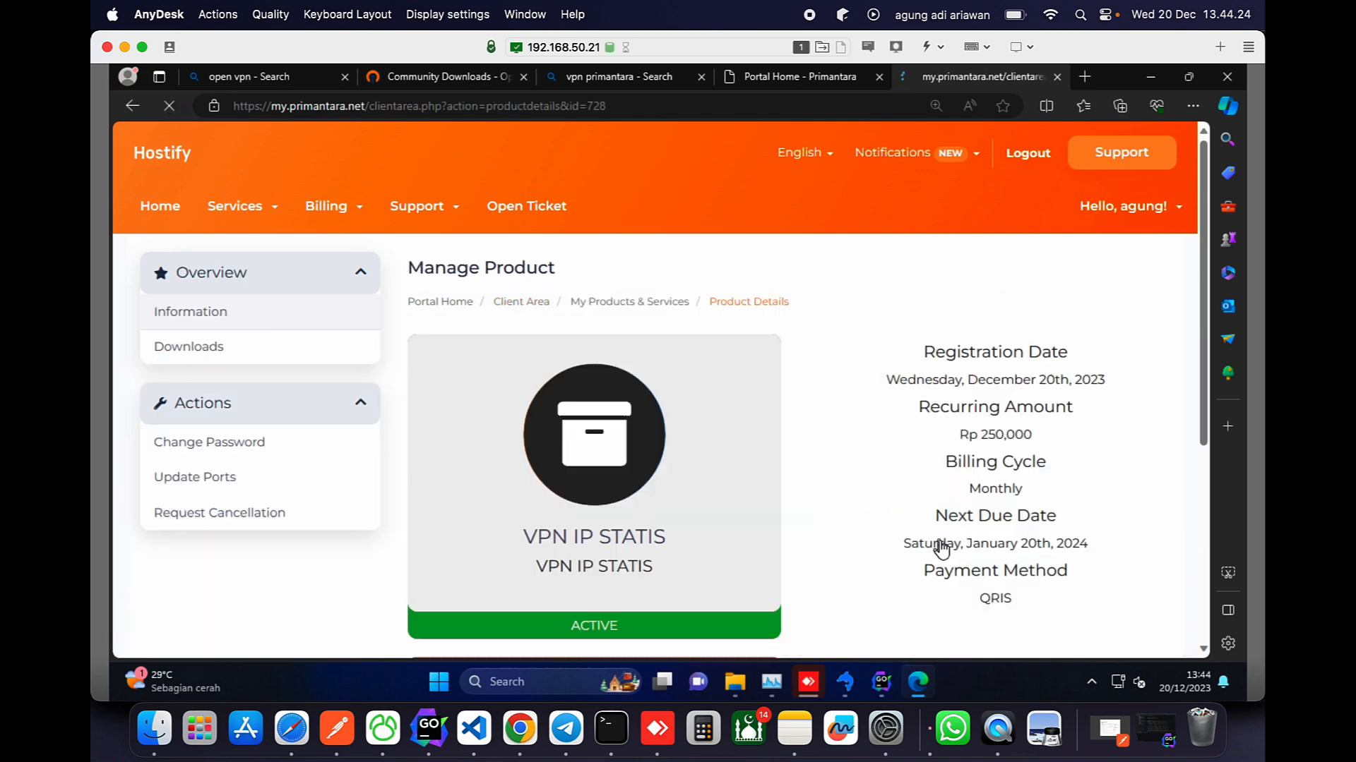
pyautogui.click(216, 349)
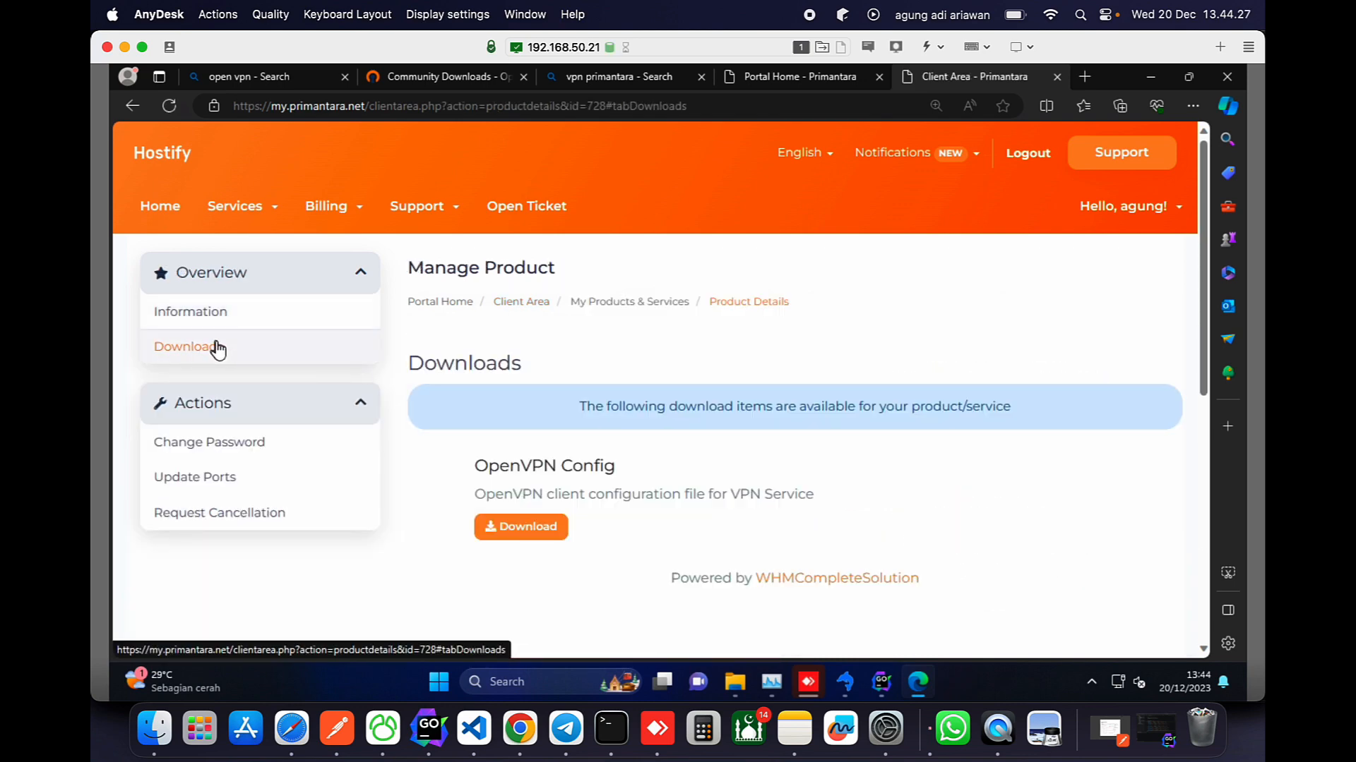
pyautogui.click(535, 529)
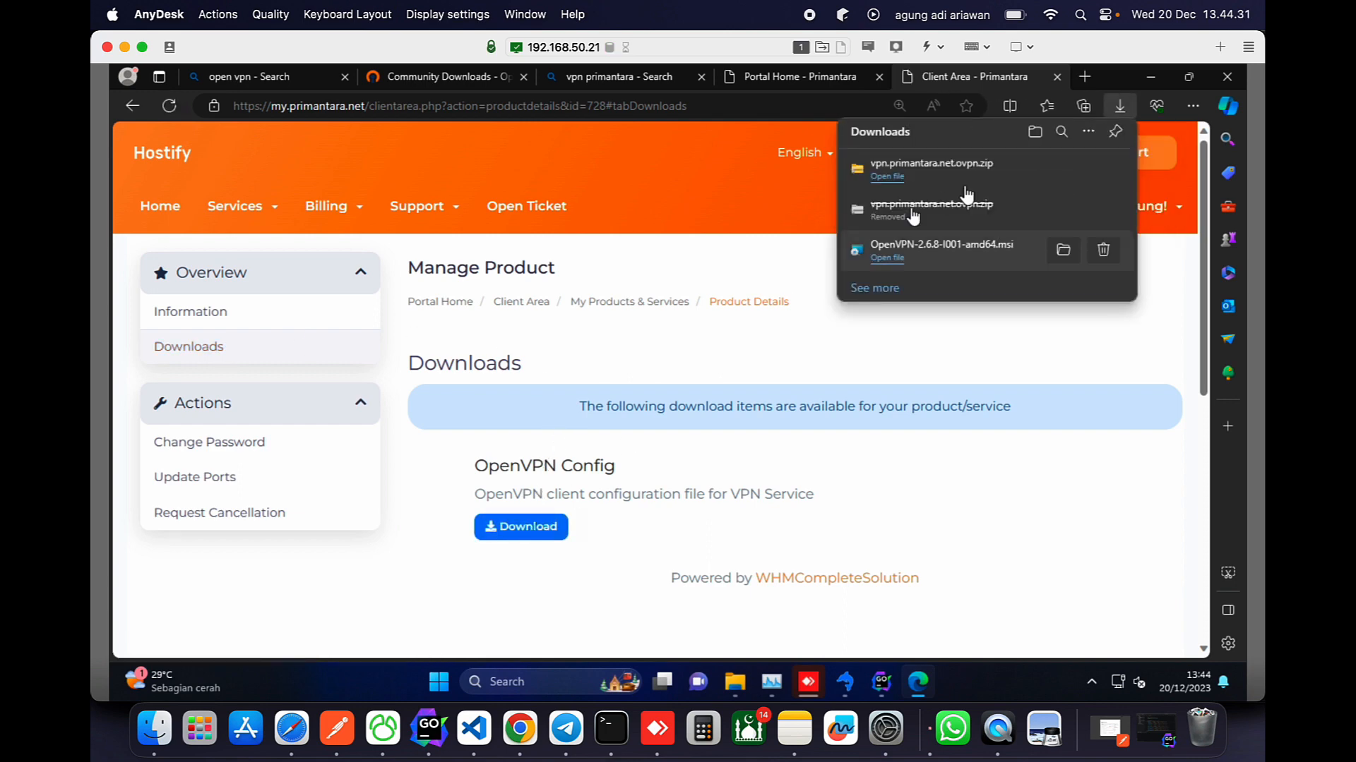
# Locate vpn.primantara.net.ovpn.zip in the Downloads folder and extract it to the suggested vpn.primantara.net.ovpn folder.
pyautogui.click(1067, 169)
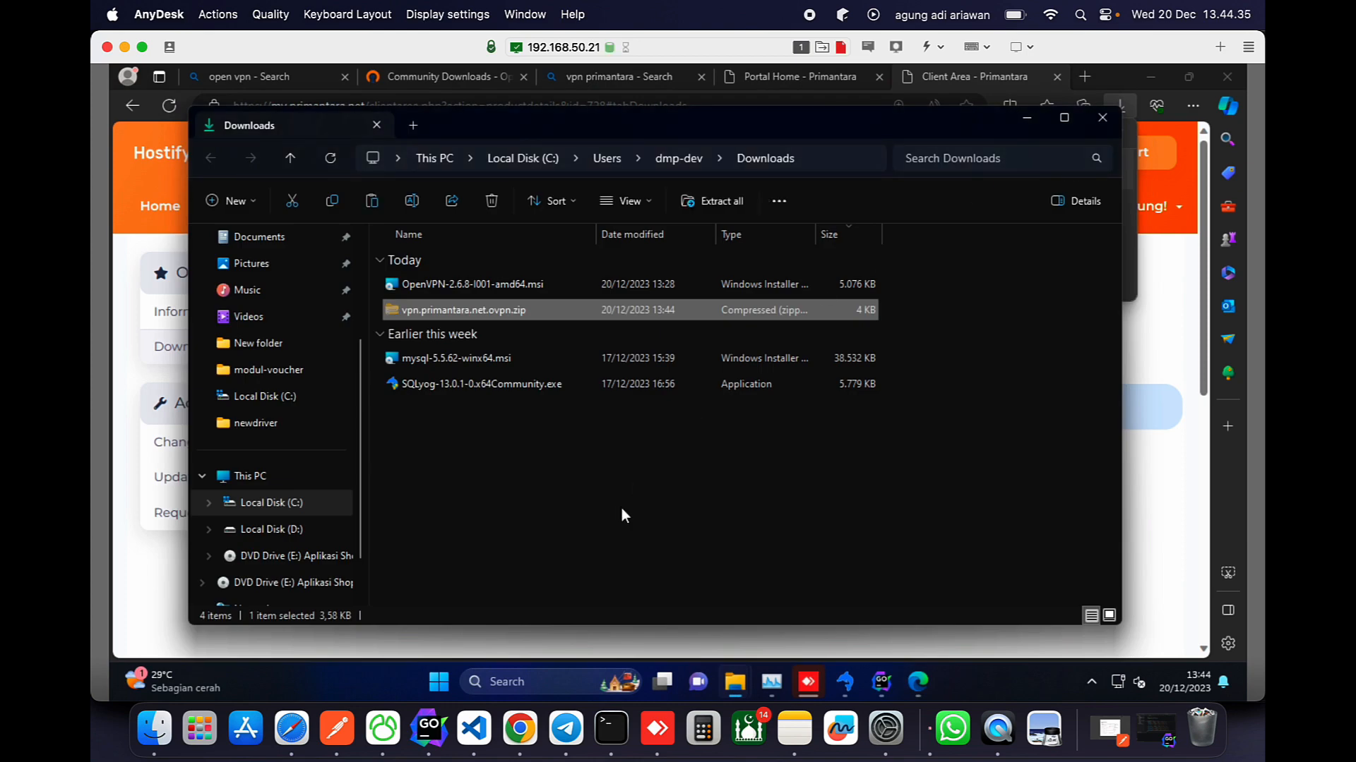
pyautogui.rightClick(503, 310)
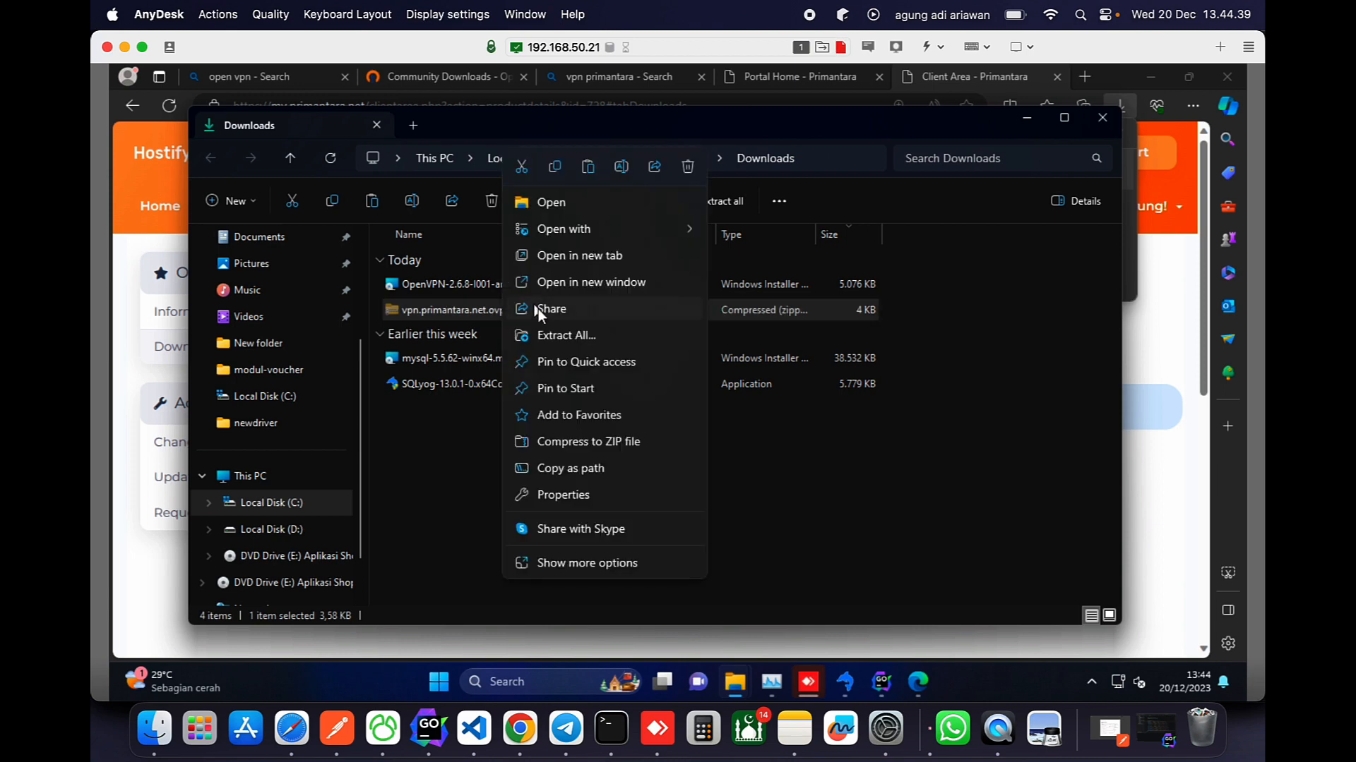
pyautogui.click(545, 334)
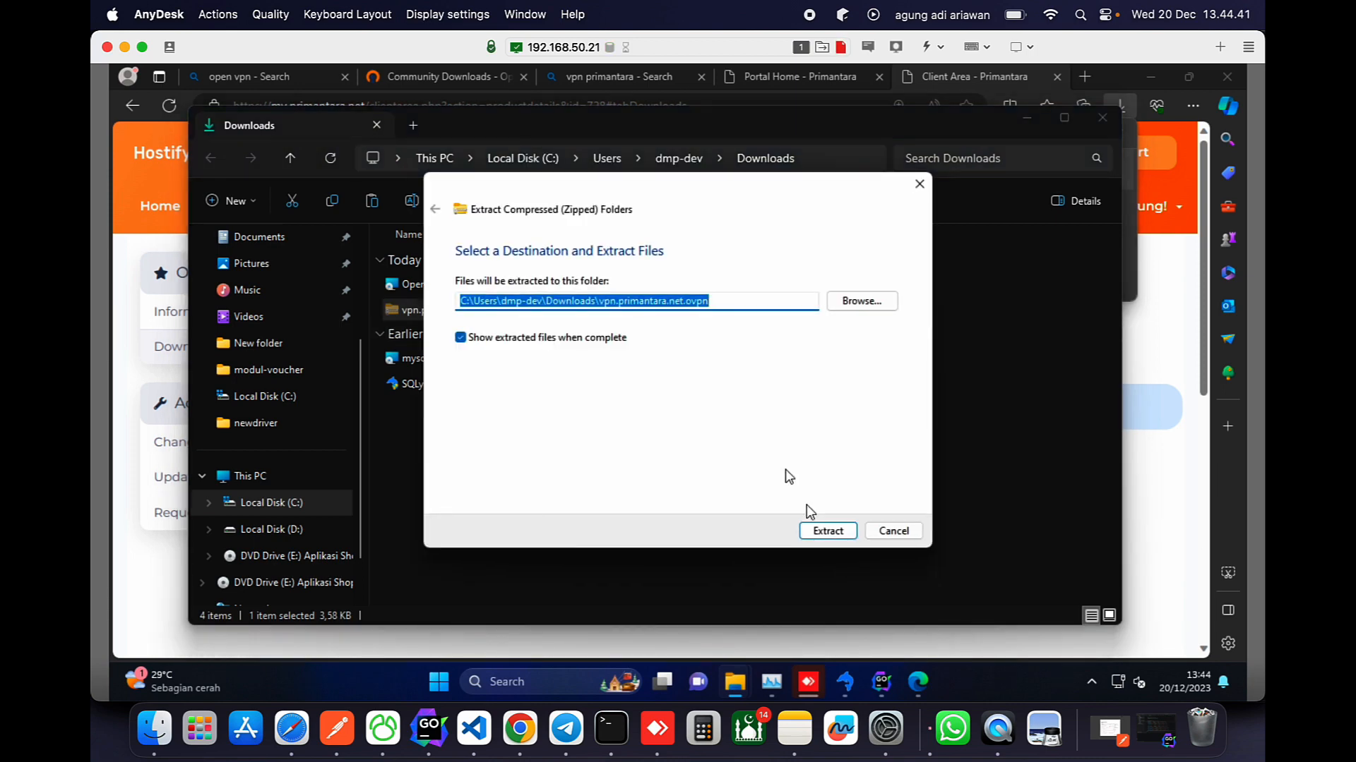
pyautogui.click(813, 536)
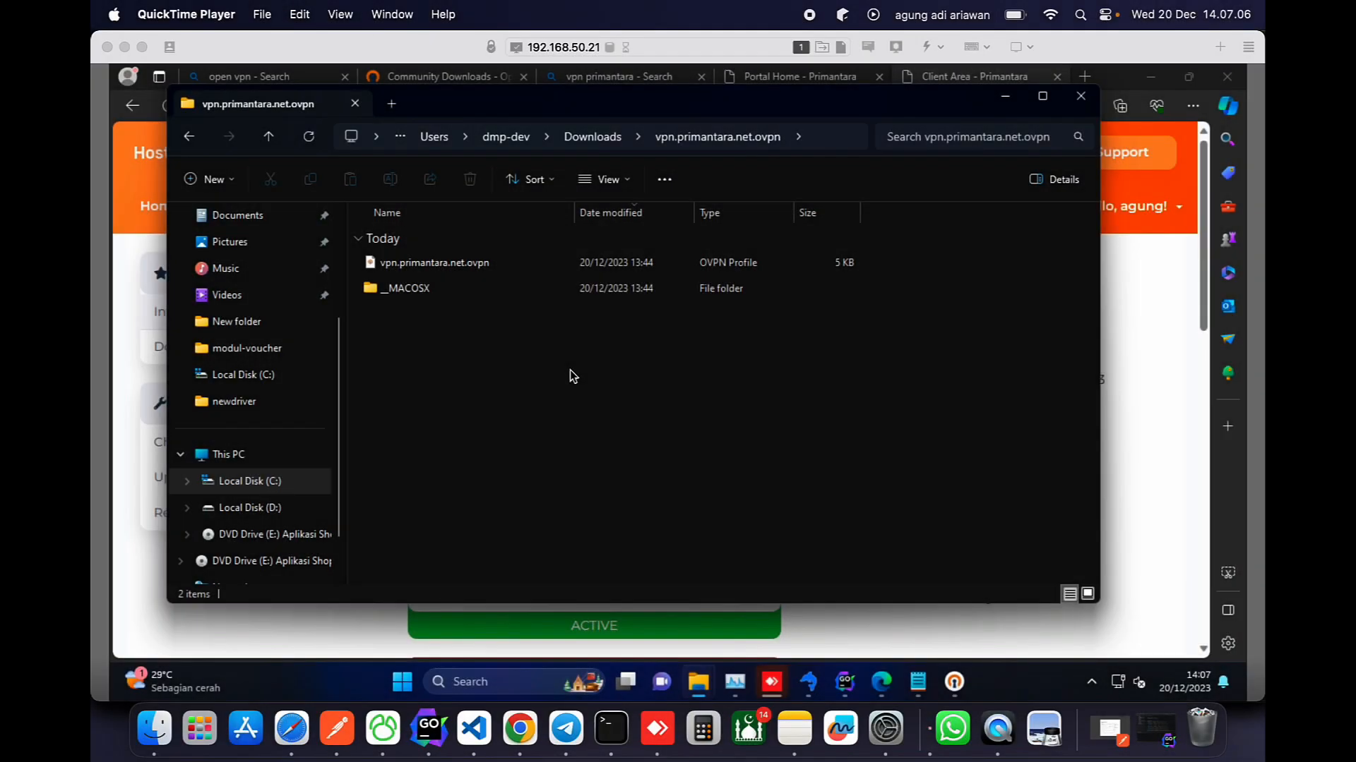
# Switch to OpenVPN Connect and import the vpn.primantara.net.ovpn profile from the extracted folder in Downloads.
pyautogui.click(592, 137)
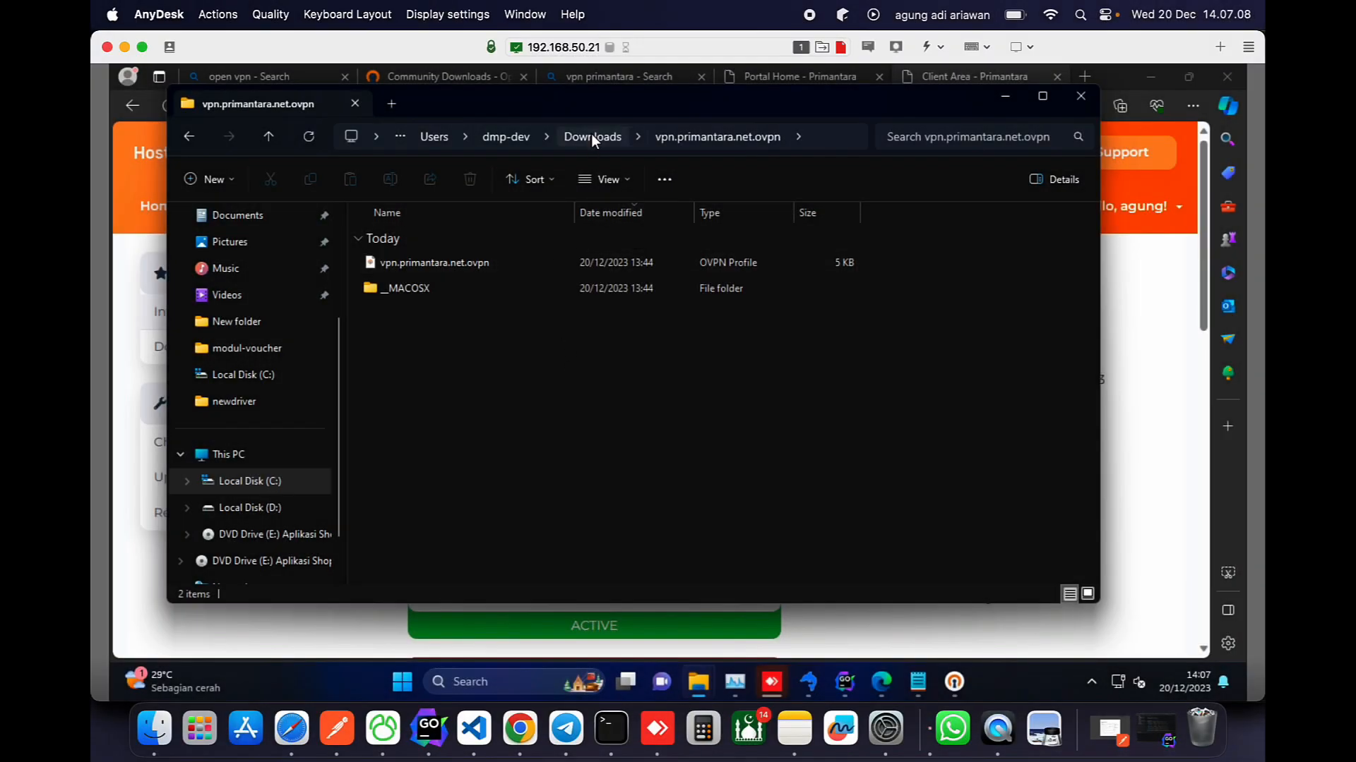
pyautogui.click(595, 137)
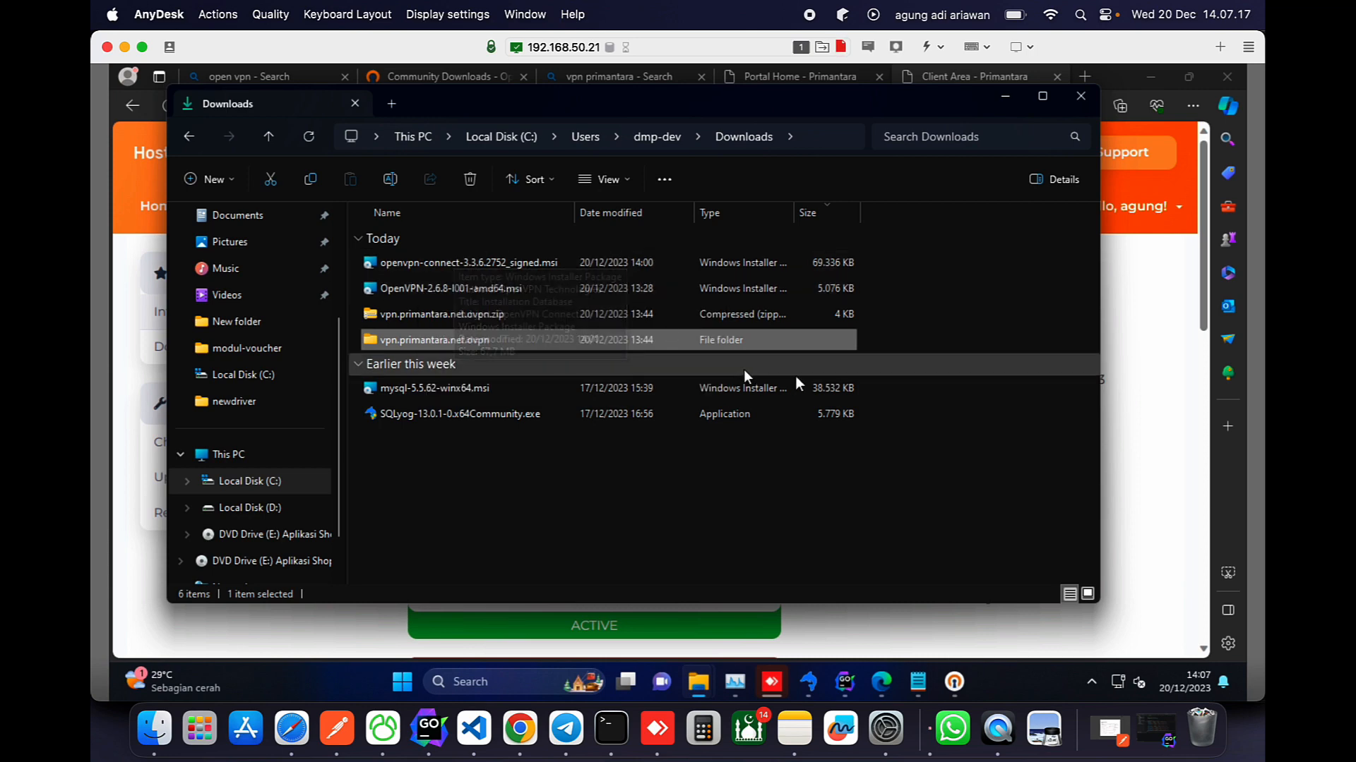
pyautogui.click(964, 681)
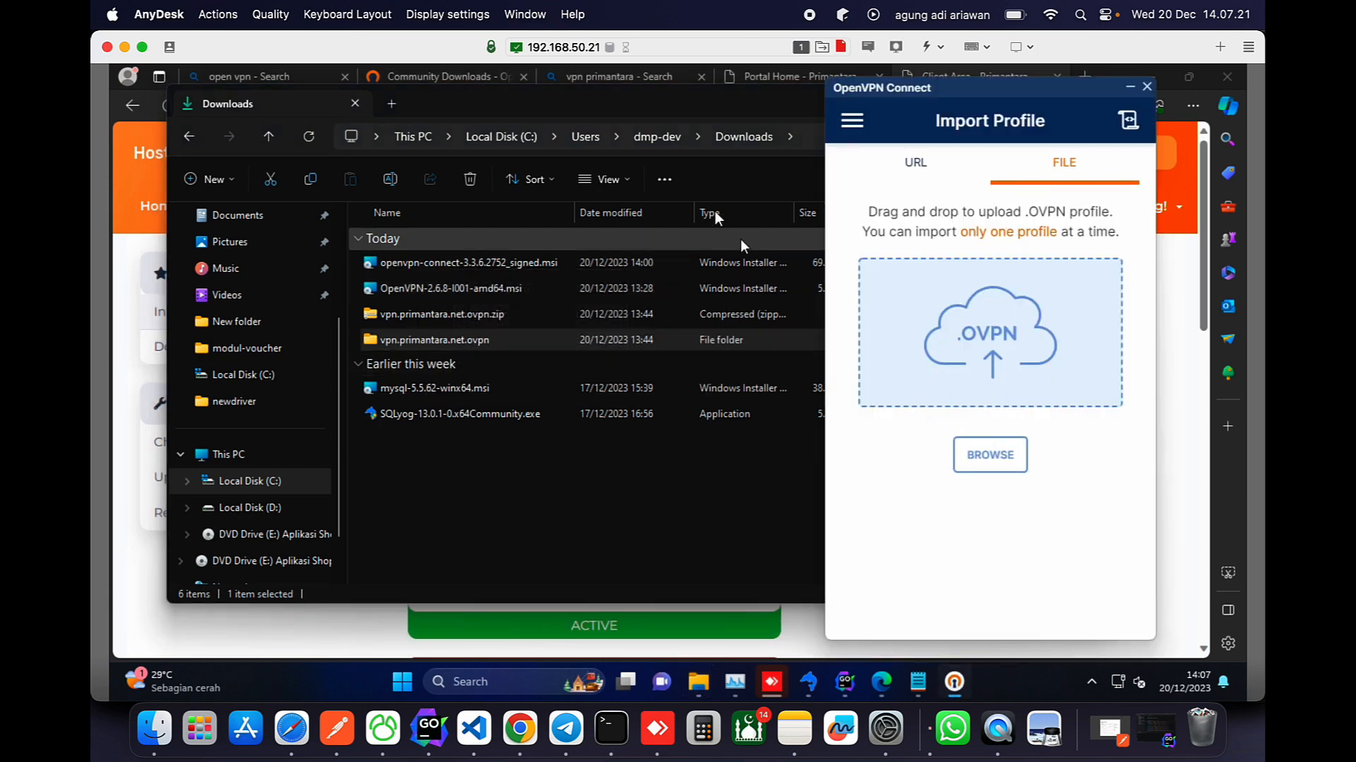
pyautogui.doubleClick(442, 340)
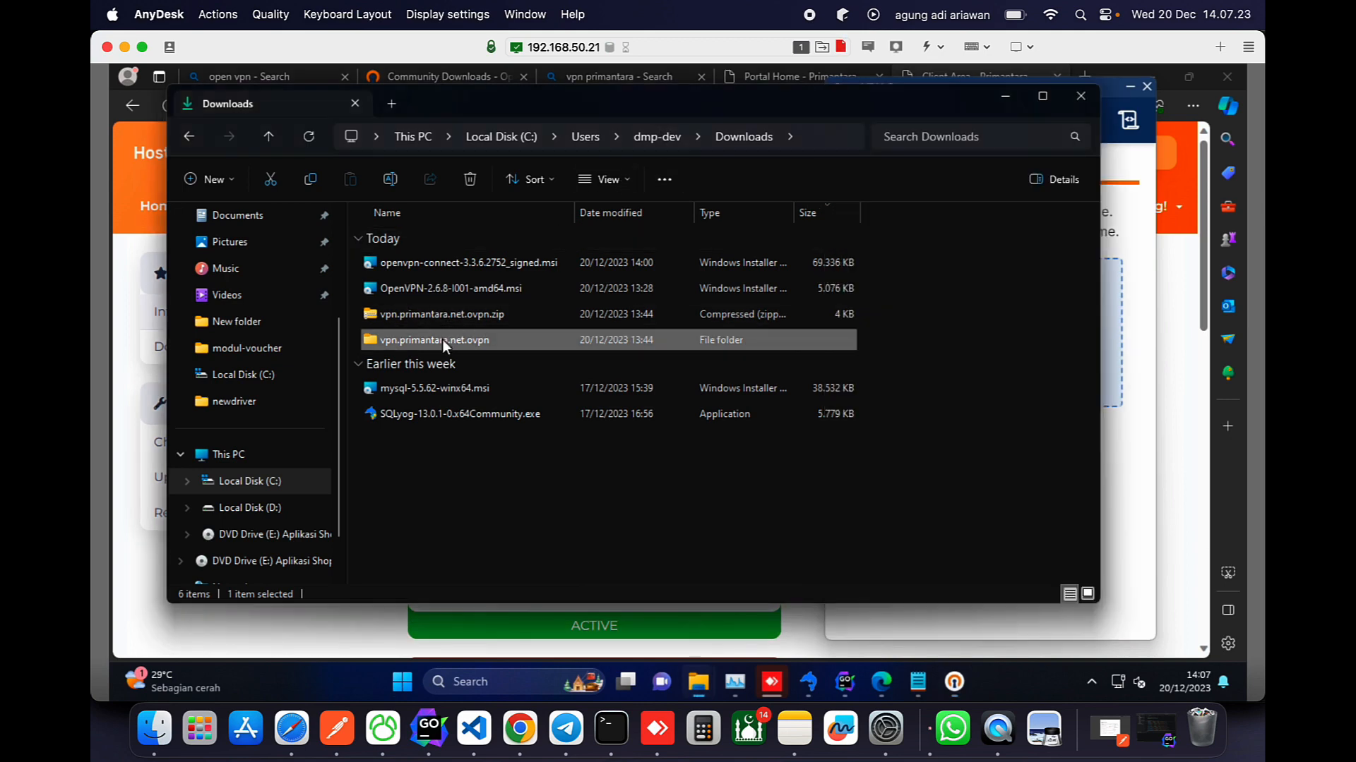
pyautogui.click(558, 261)
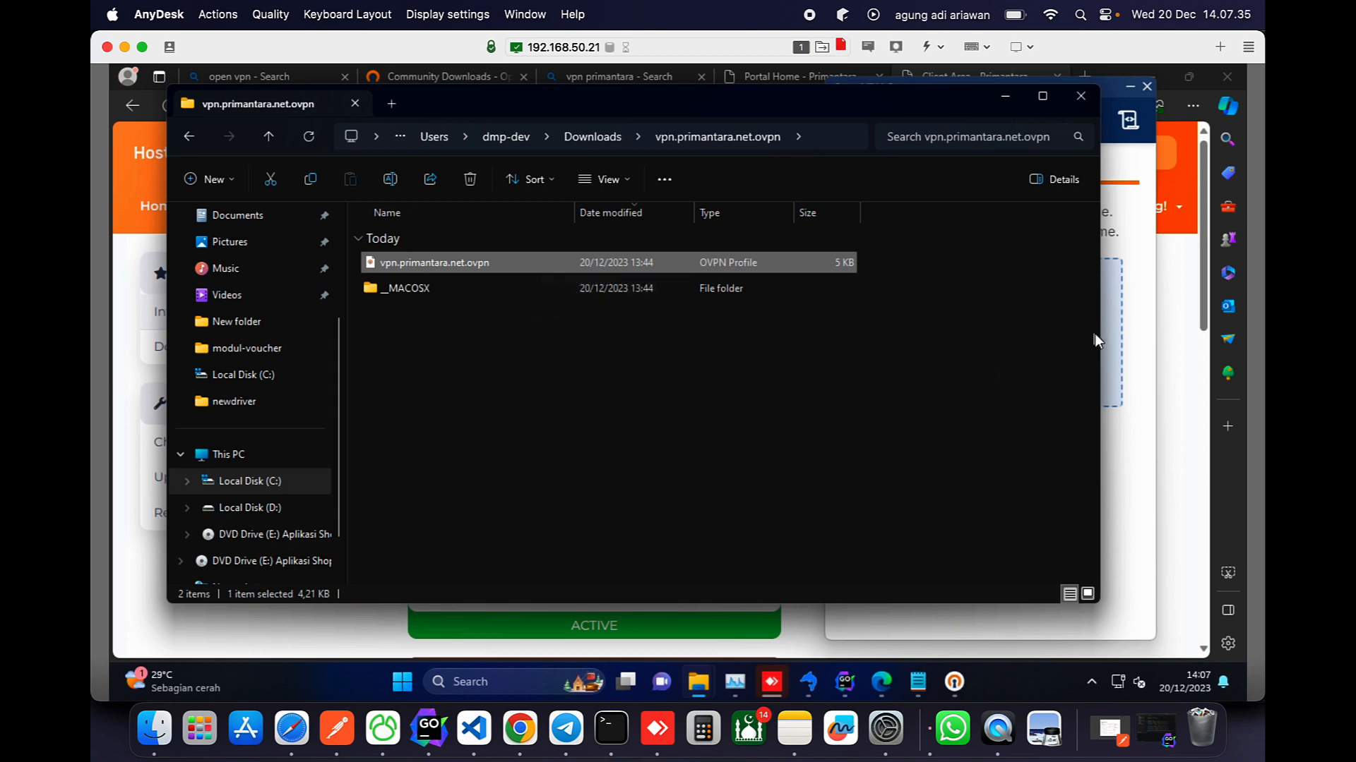
pyautogui.moveTo(1100, 336); pyautogui.dragTo(855, 347)
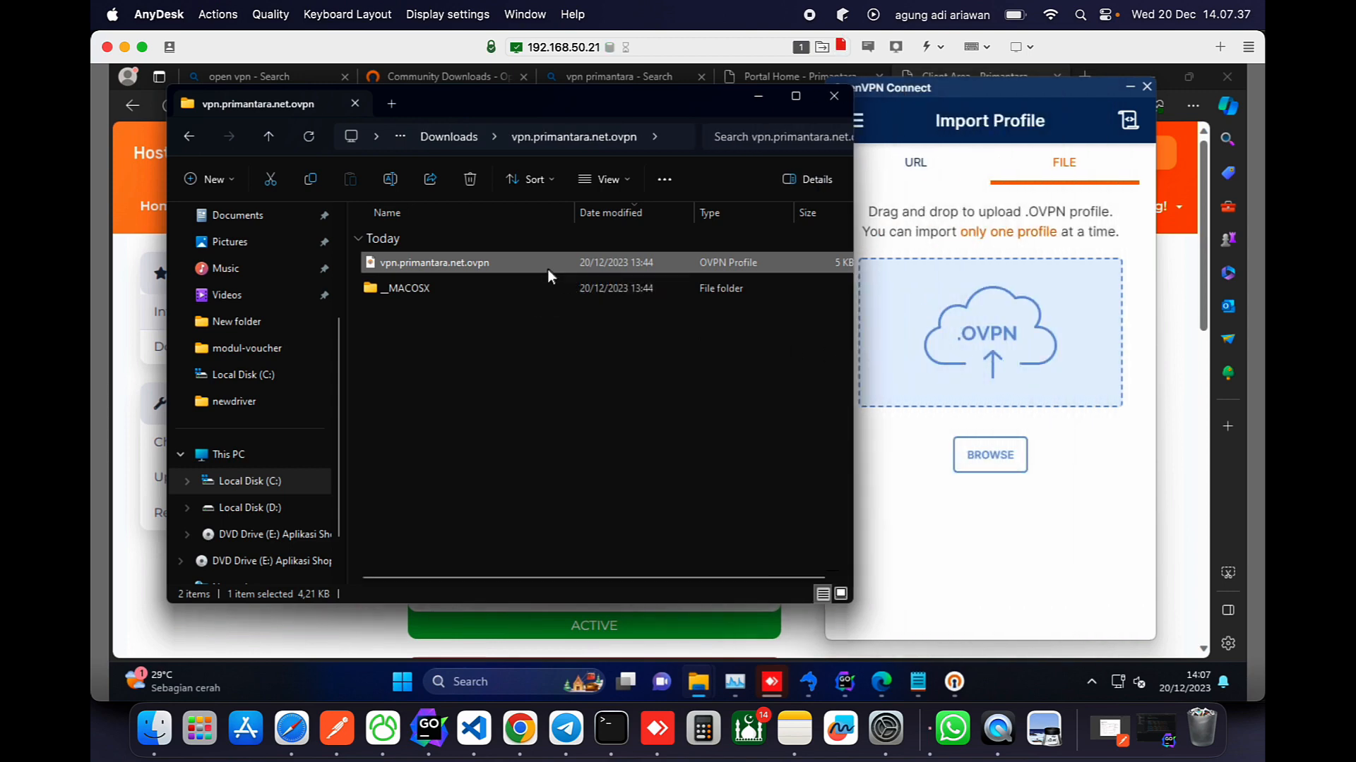
pyautogui.moveTo(464, 261); pyautogui.dragTo(974, 338)
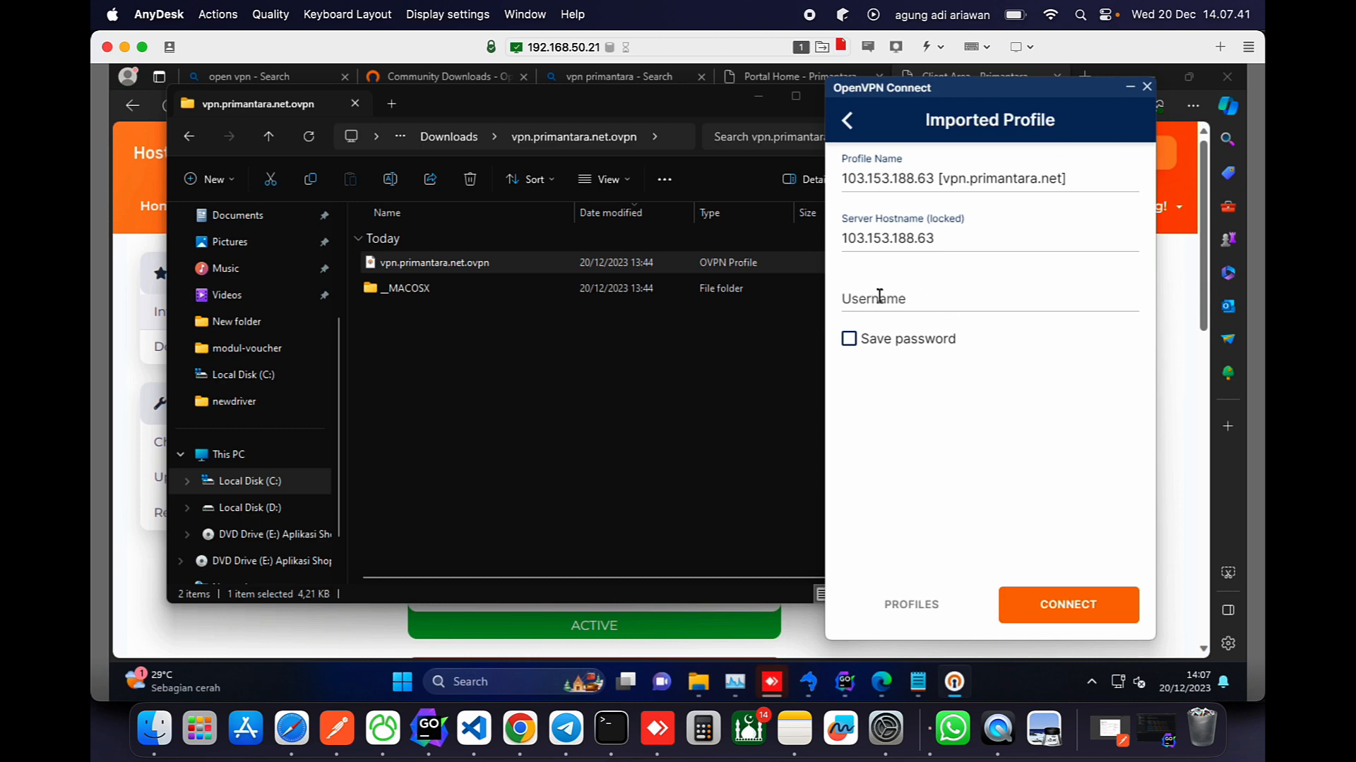
# Copy the VPN username from the Primantara product details into the imported profile's Username field in OpenVPN Connect.
pyautogui.click(389, 622)
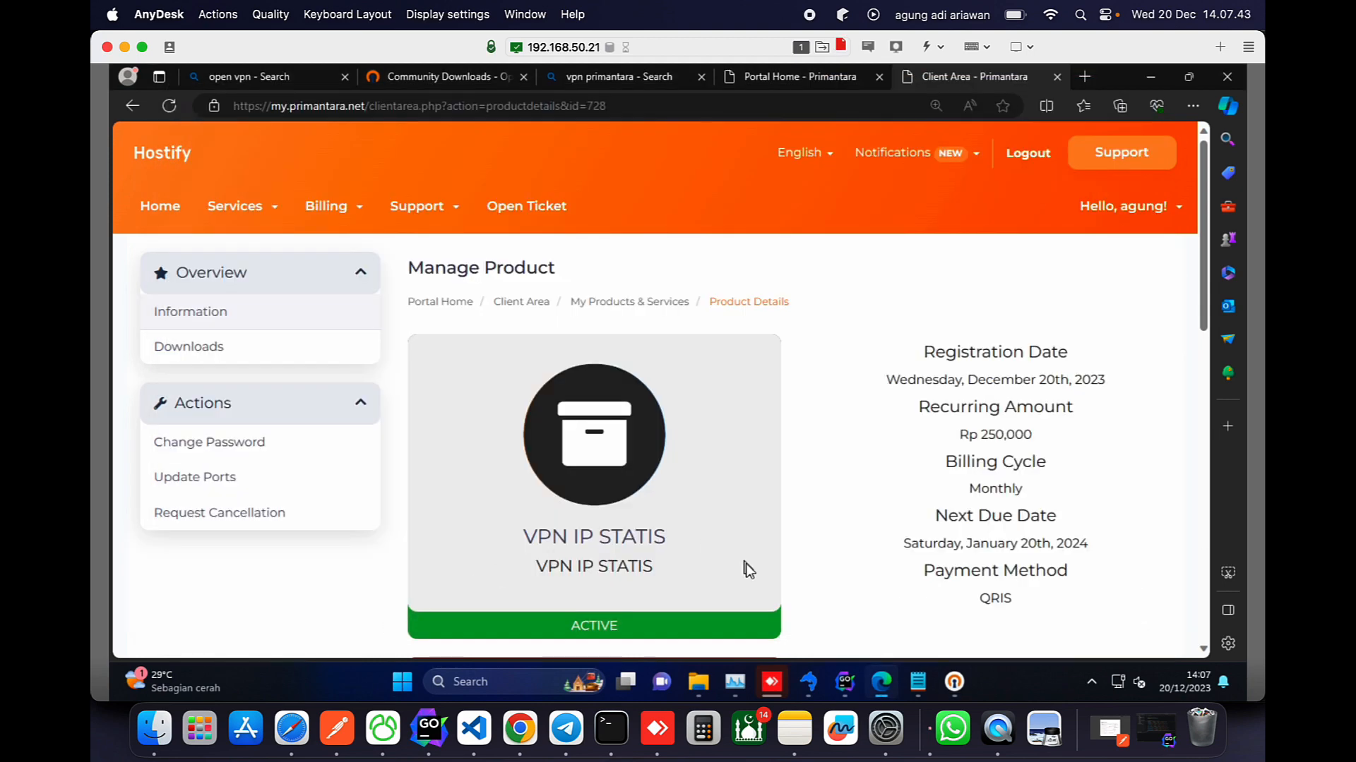
pyautogui.scroll(-3, 745, 564)
pyautogui.scroll(-2, 746, 563)
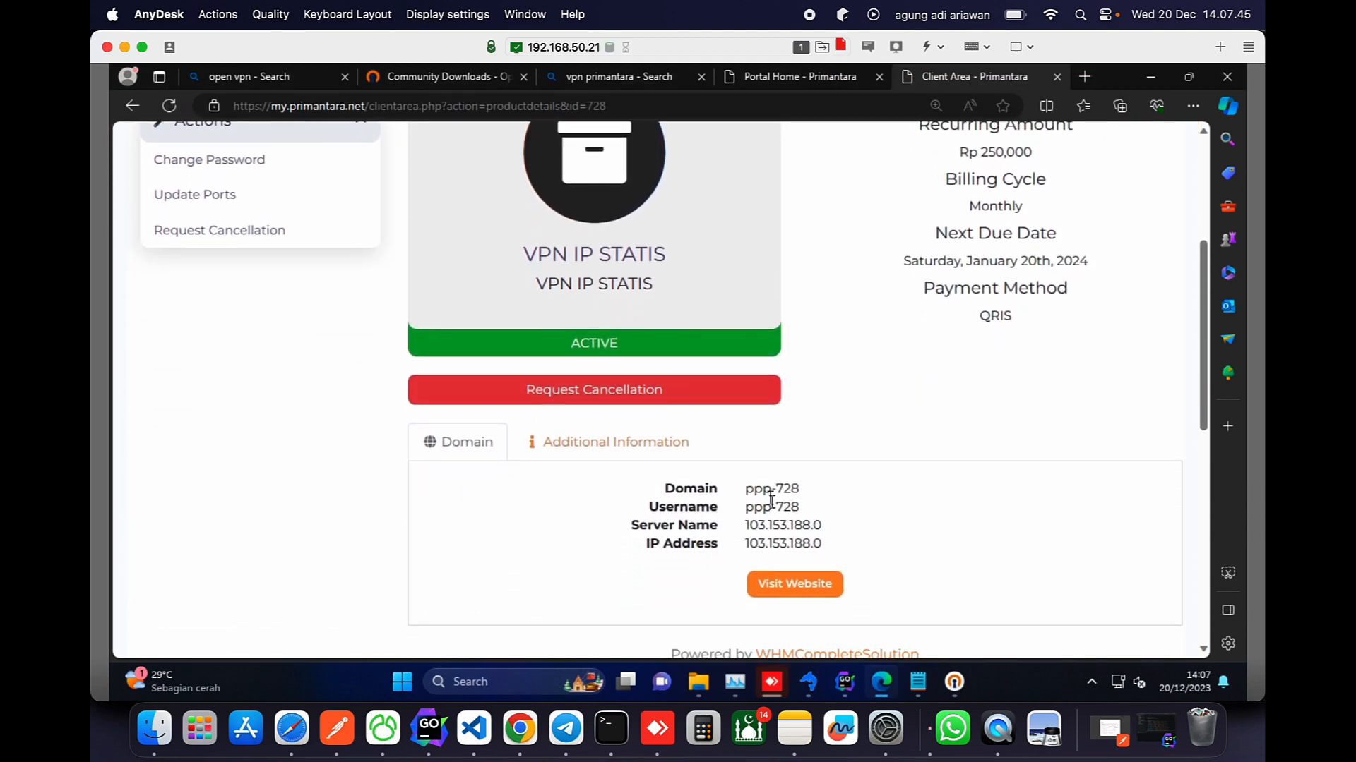
pyautogui.tripleClick(767, 503)
pyautogui.hotkey('ctrl', 'c')
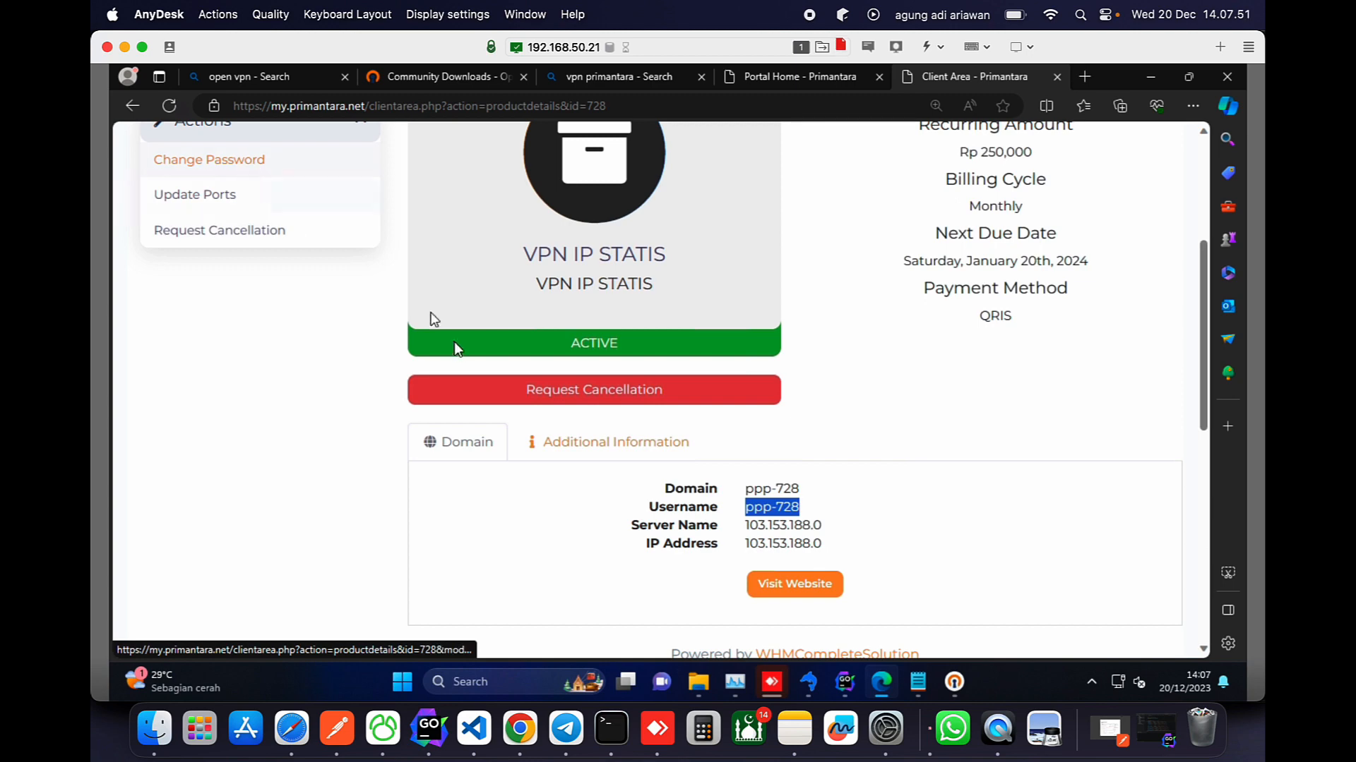
pyautogui.click(953, 684)
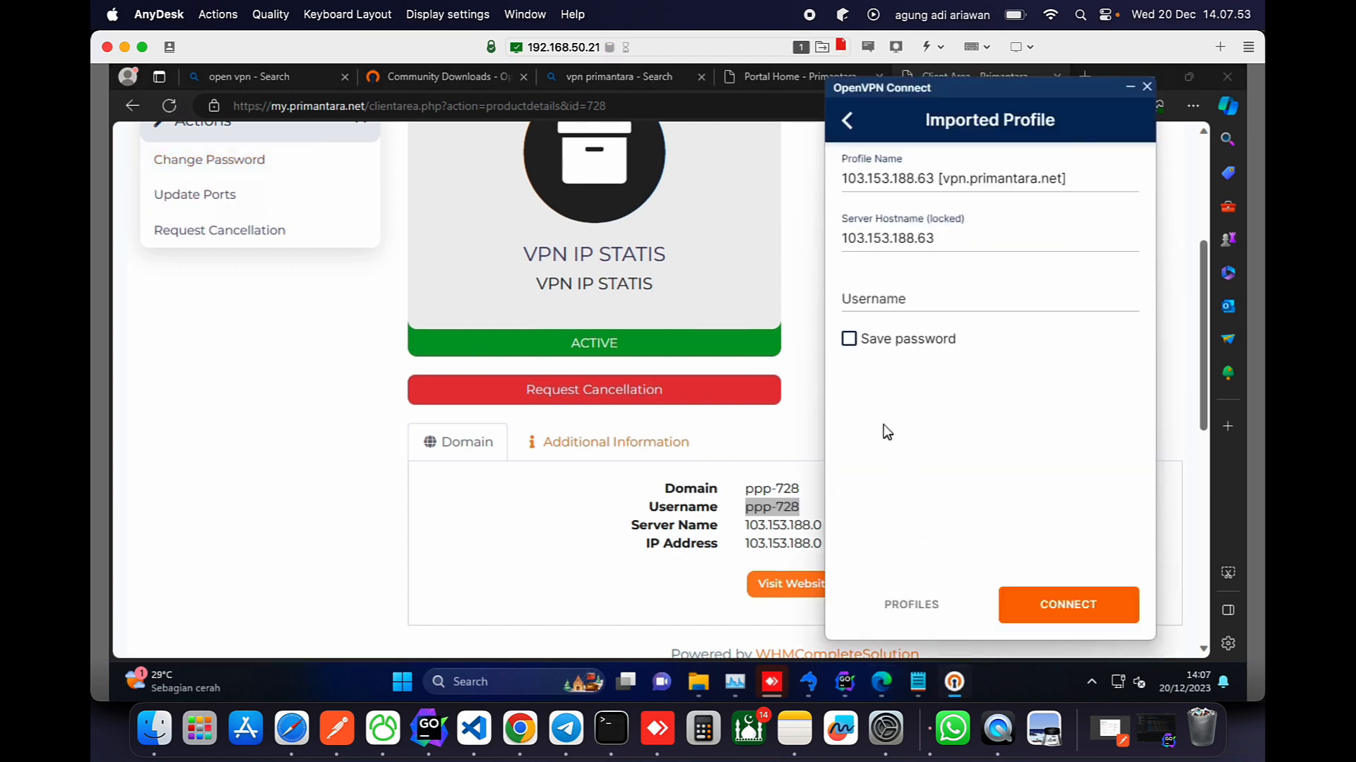
pyautogui.click(886, 302)
pyautogui.hotkey('ctrl', 'v')
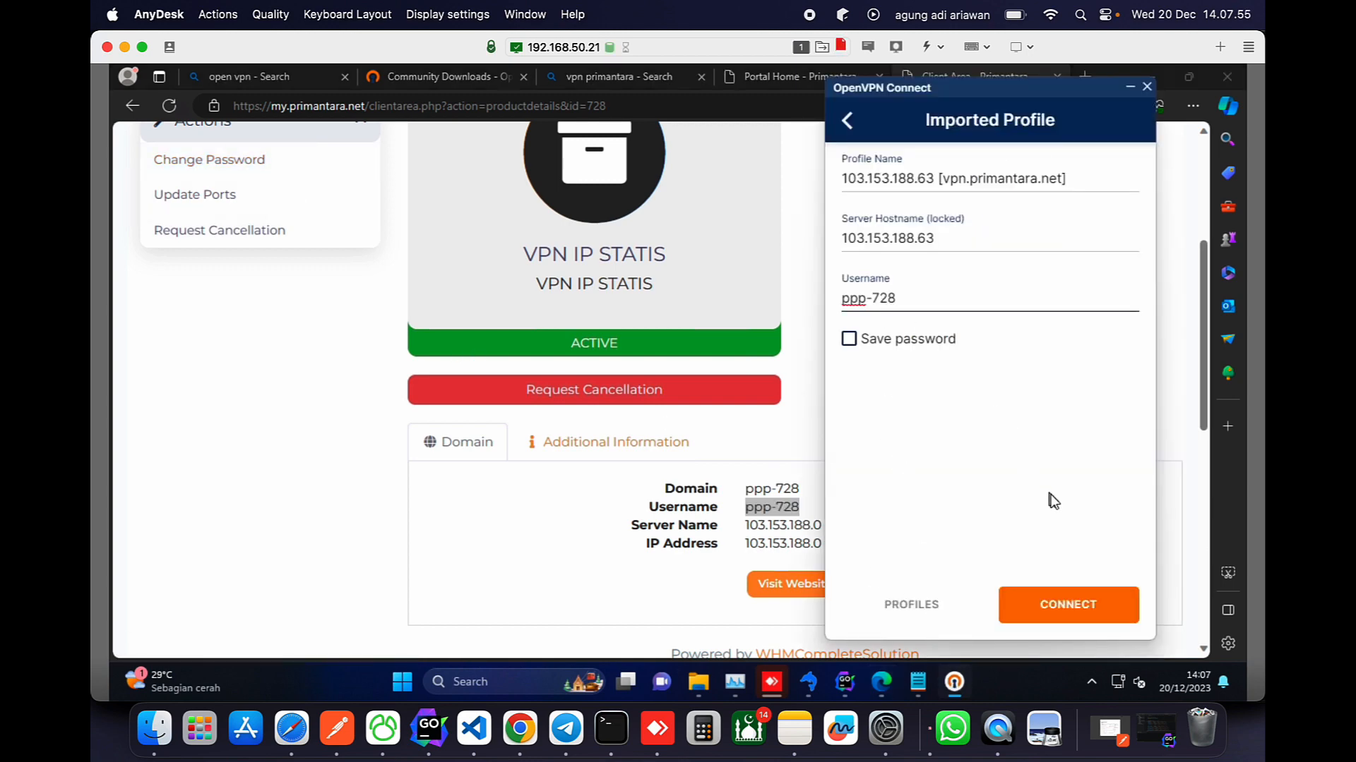
# Enable Save password for the imported profile, enter the VPN account password, and connect.
pyautogui.click(849, 341)
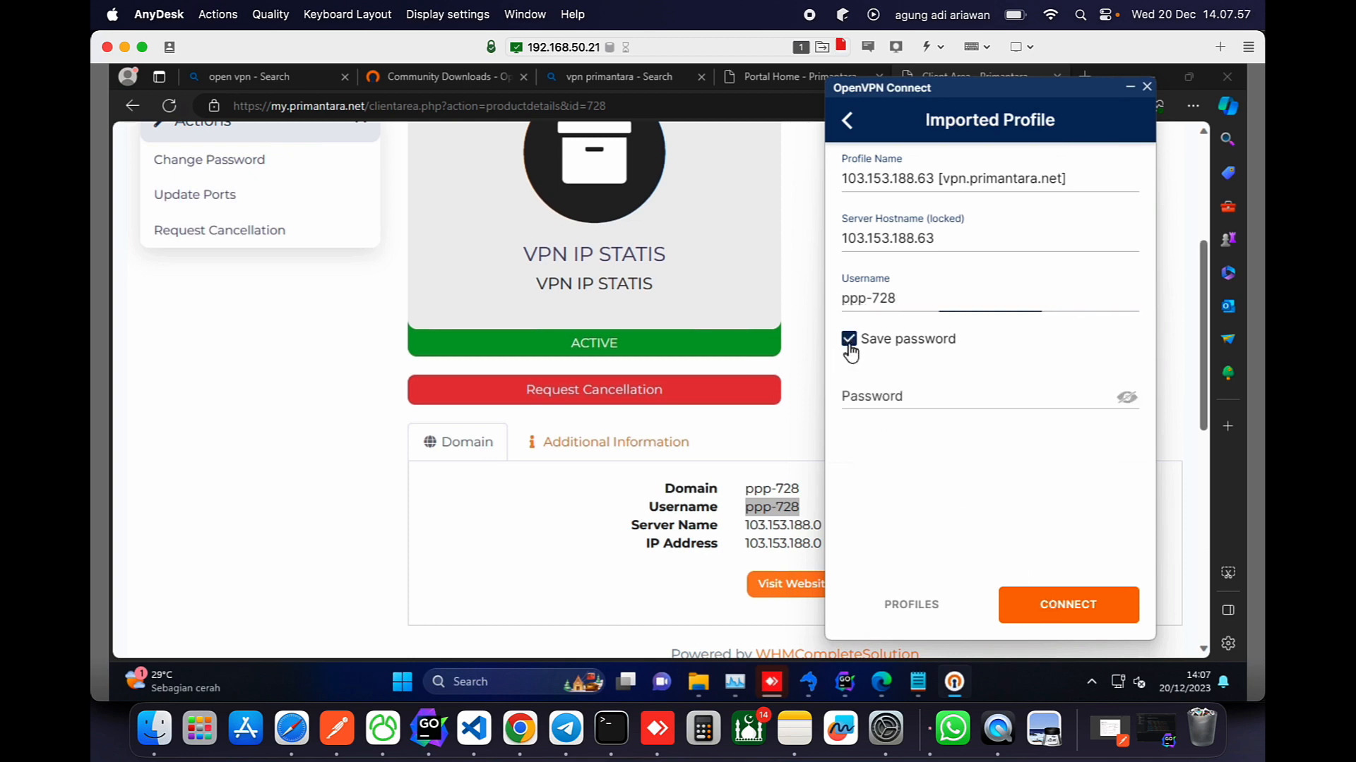
pyautogui.press('Tab')
pyautogui.hotkey('ctrl', 'v')
pyautogui.click(1068, 605)
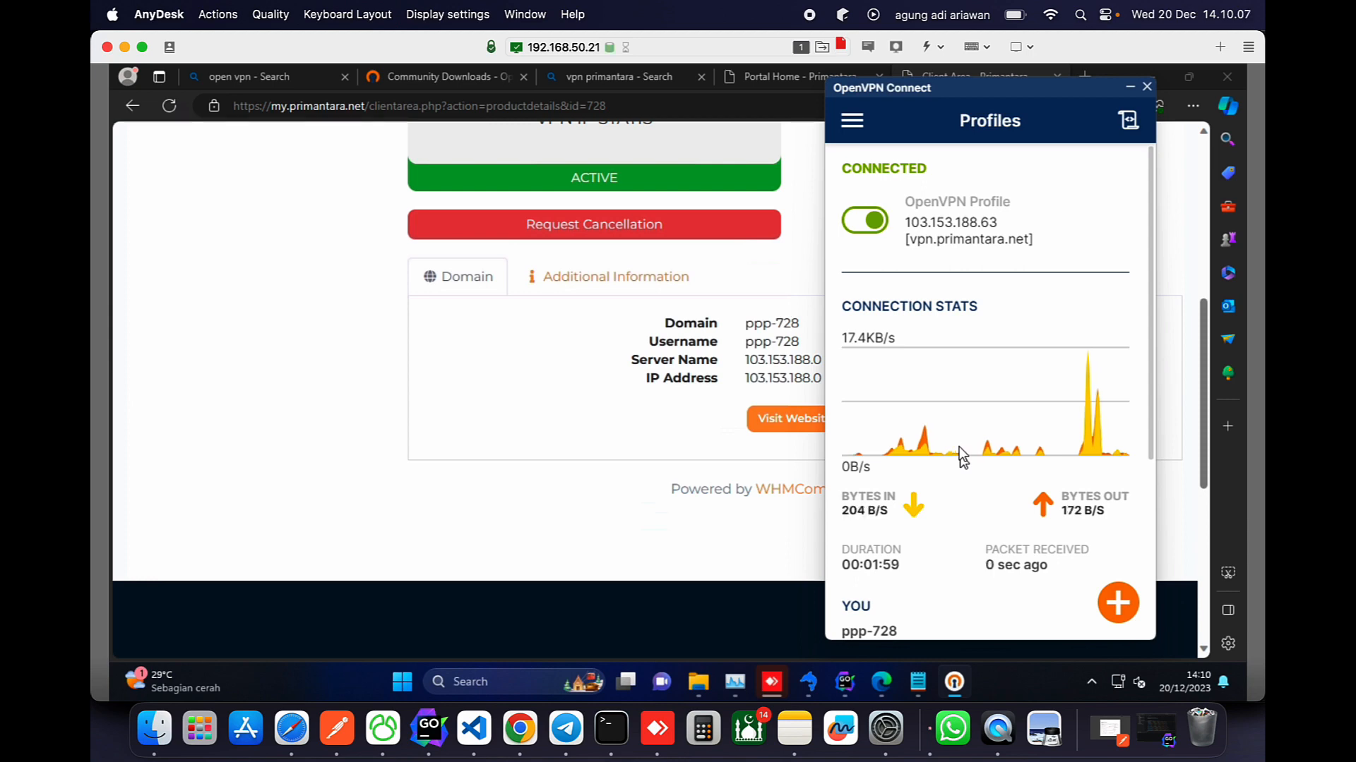
# Check the private IP in the VPN connection details and search the web for "what my ip" in a new browser tab.
pyautogui.scroll(-1, 958, 466)
pyautogui.scroll(-5, 953, 476)
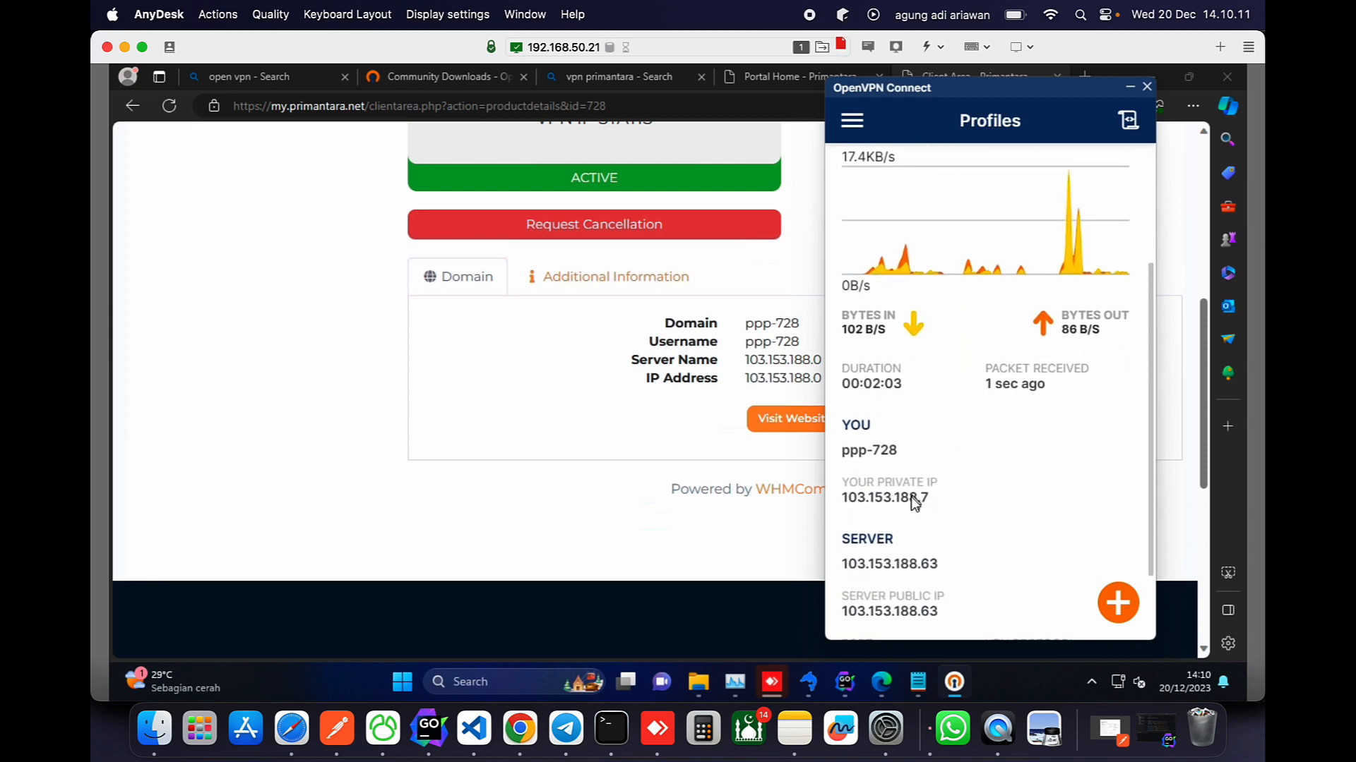
pyautogui.click(552, 415)
pyautogui.click(1084, 76)
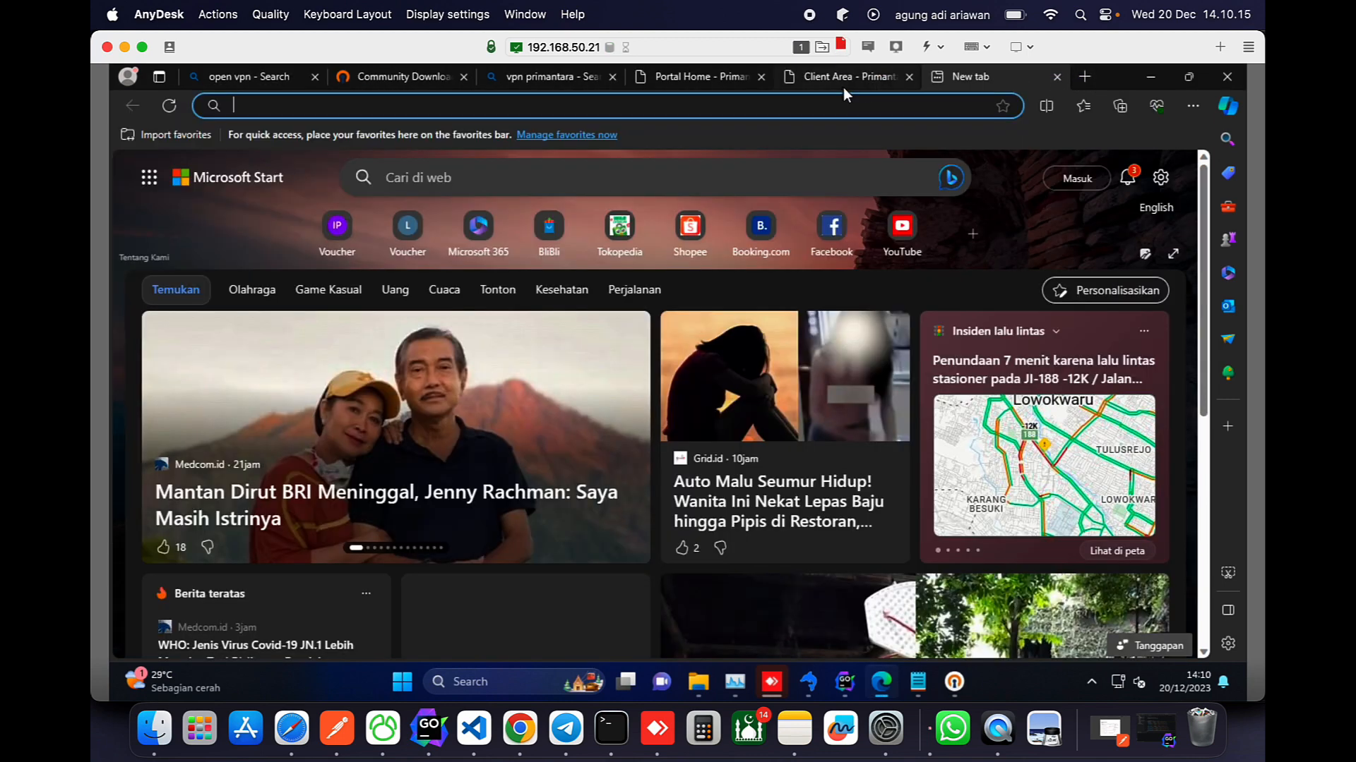
pyautogui.click(841, 102)
pyautogui.write('what')
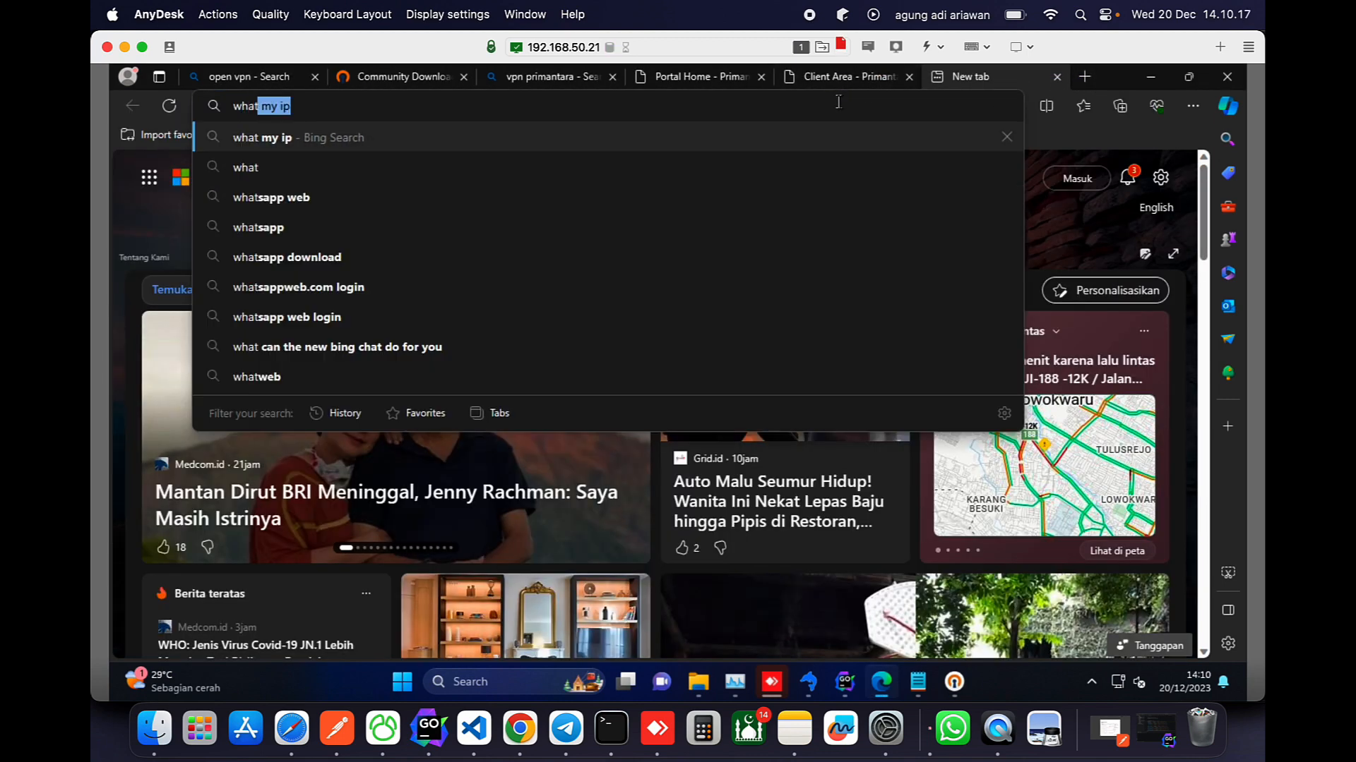
pyautogui.press('Return')
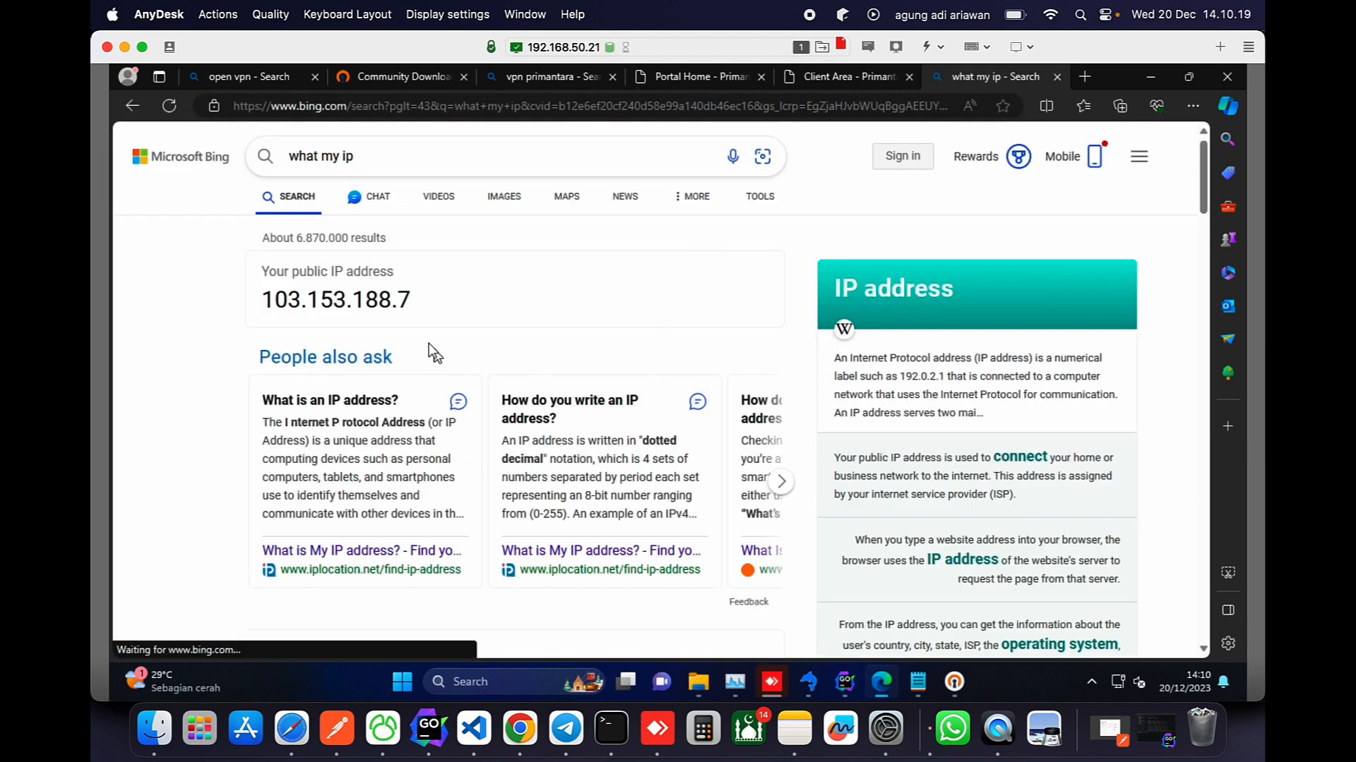
# Recheck the private IP in OpenVPN Connect and switch to the member_area project in GoLand.
pyautogui.click(954, 682)
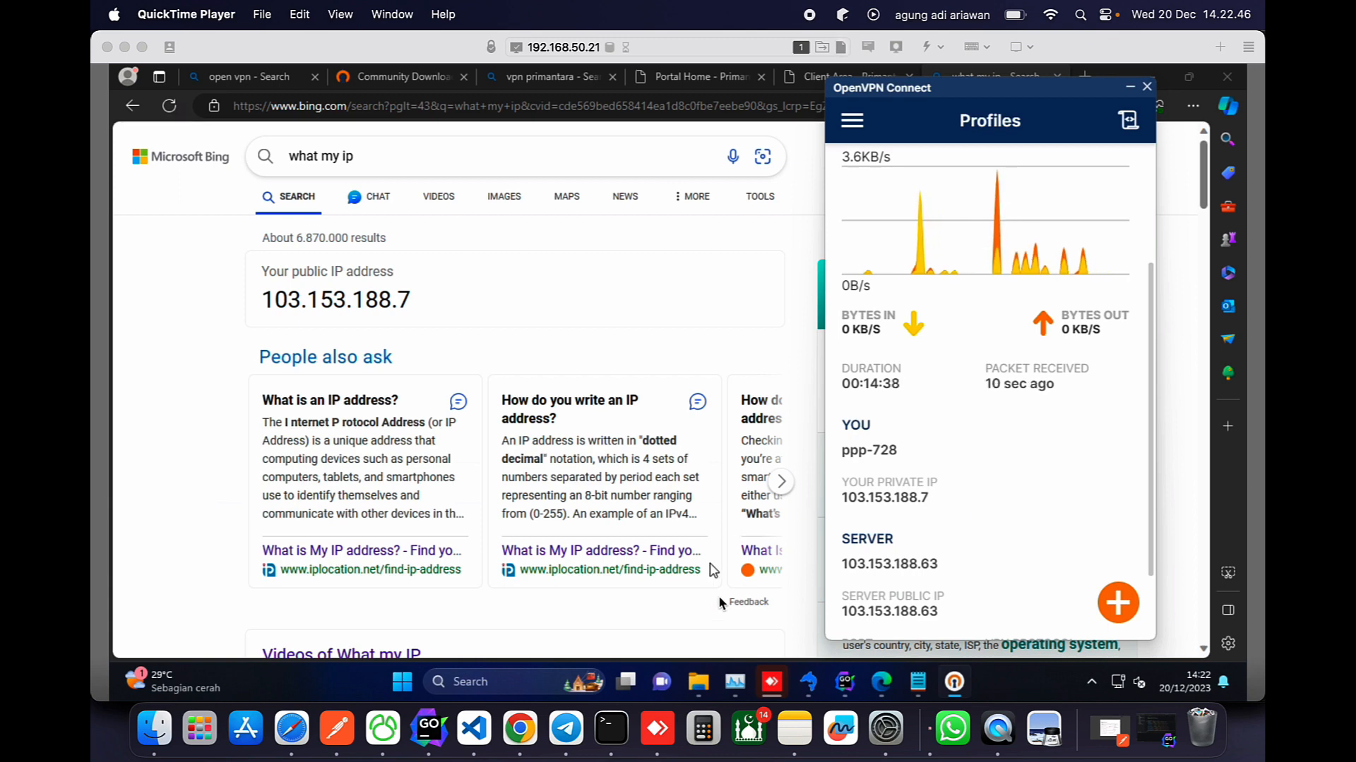
pyautogui.moveTo(844, 680)
pyautogui.click(853, 634)
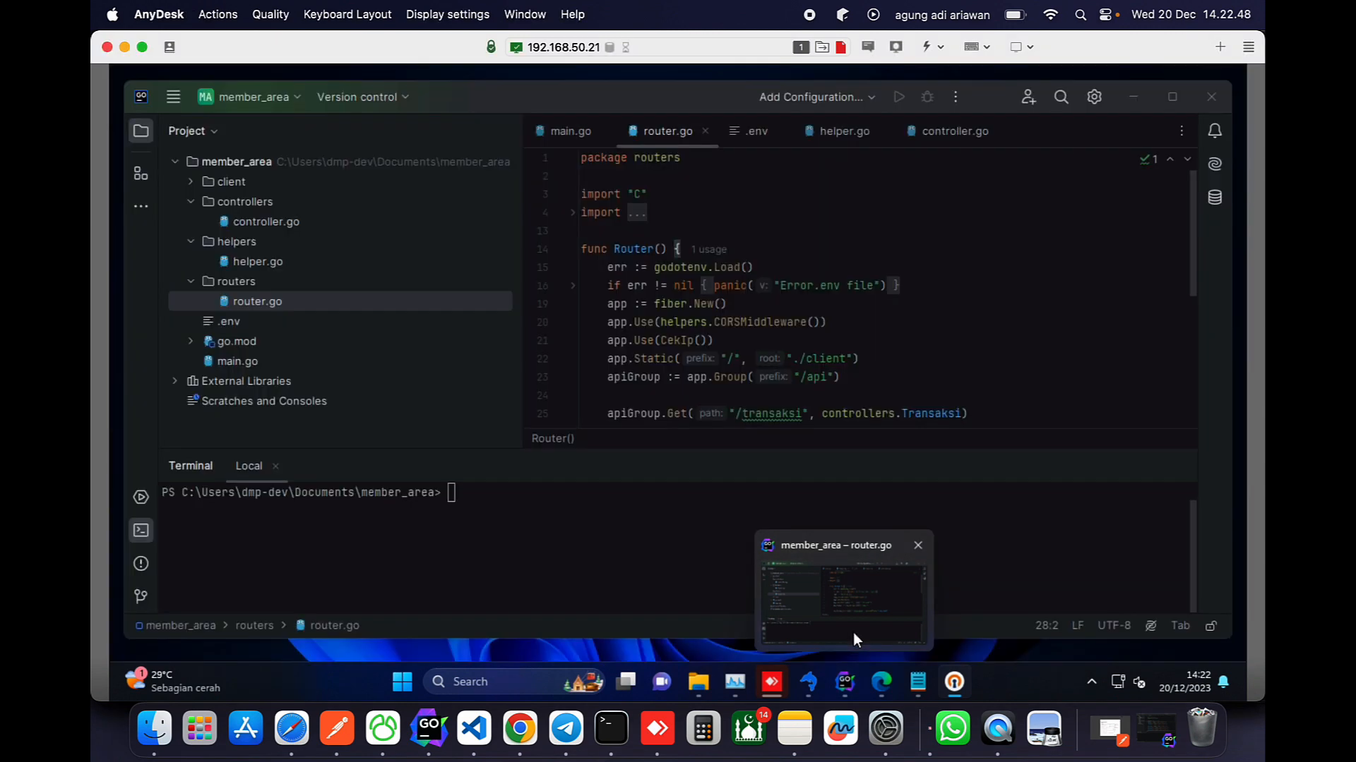
pyautogui.click(844, 682)
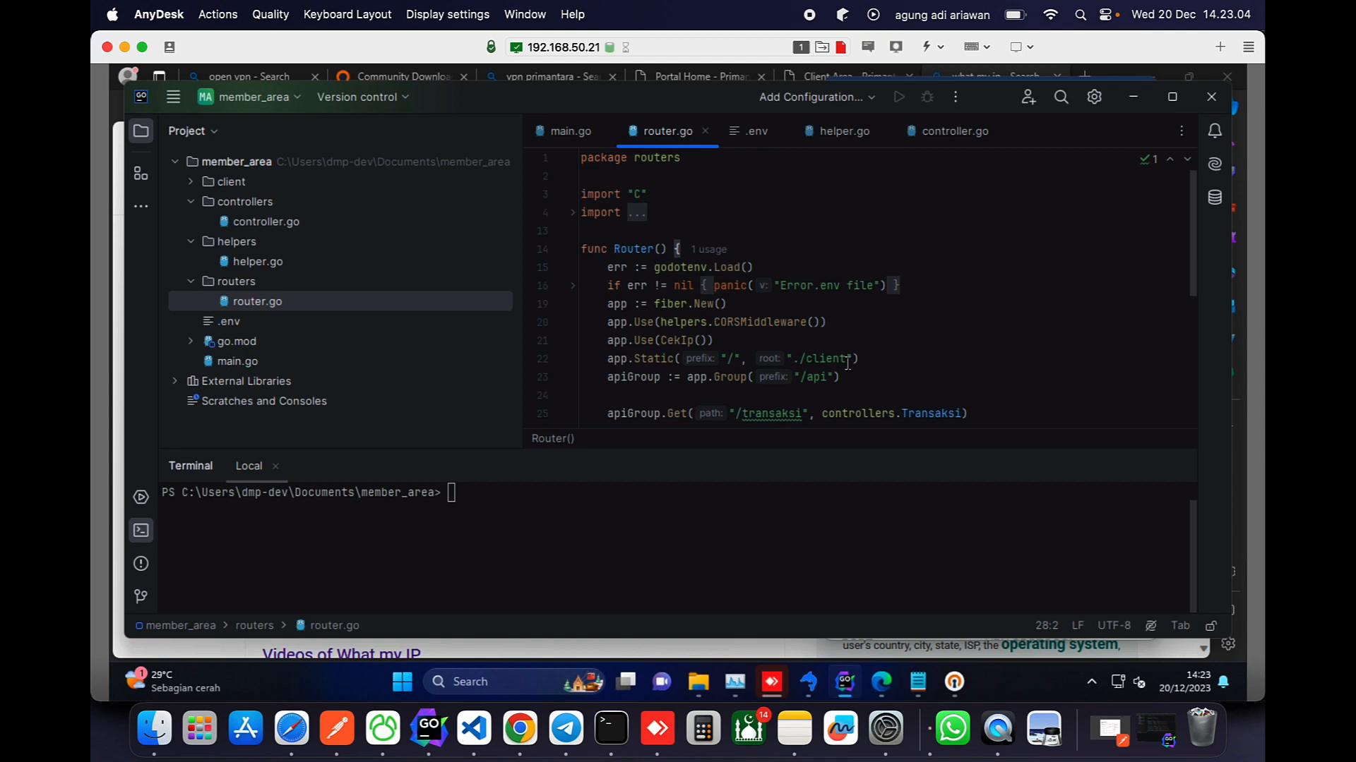
# Examine the routes in router.go and the Transaksi handler in controller.go.
pyautogui.scroll(-1, 847, 363)
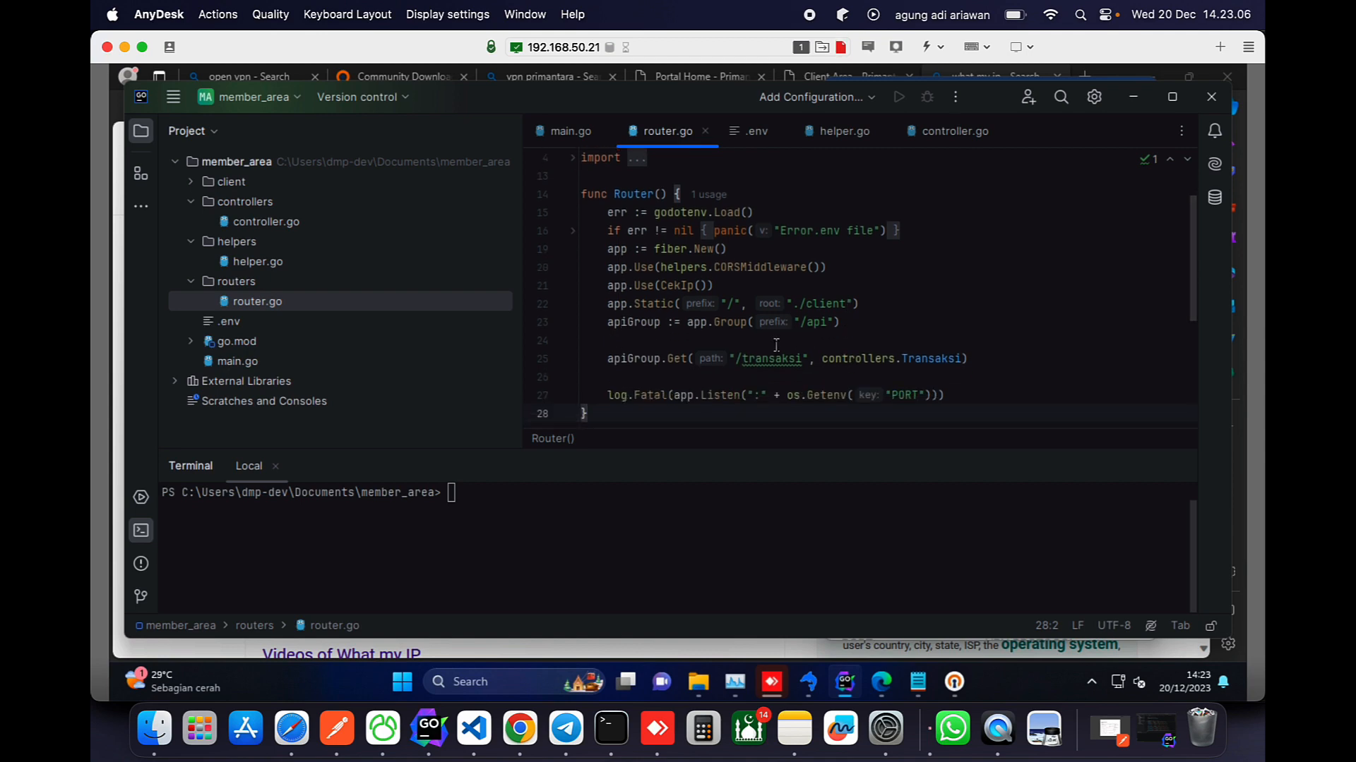
pyautogui.moveTo(792, 365)
pyautogui.click(946, 125)
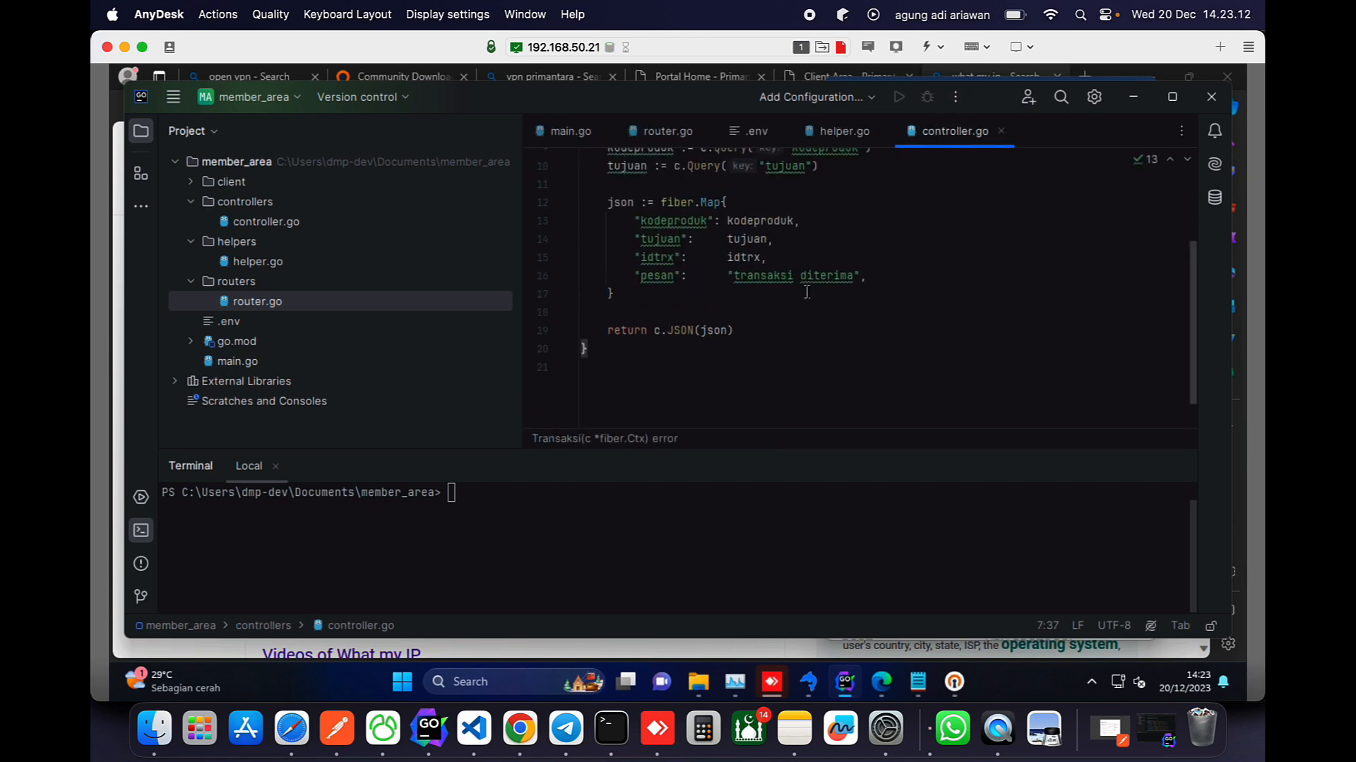
pyautogui.scroll(4, 806, 291)
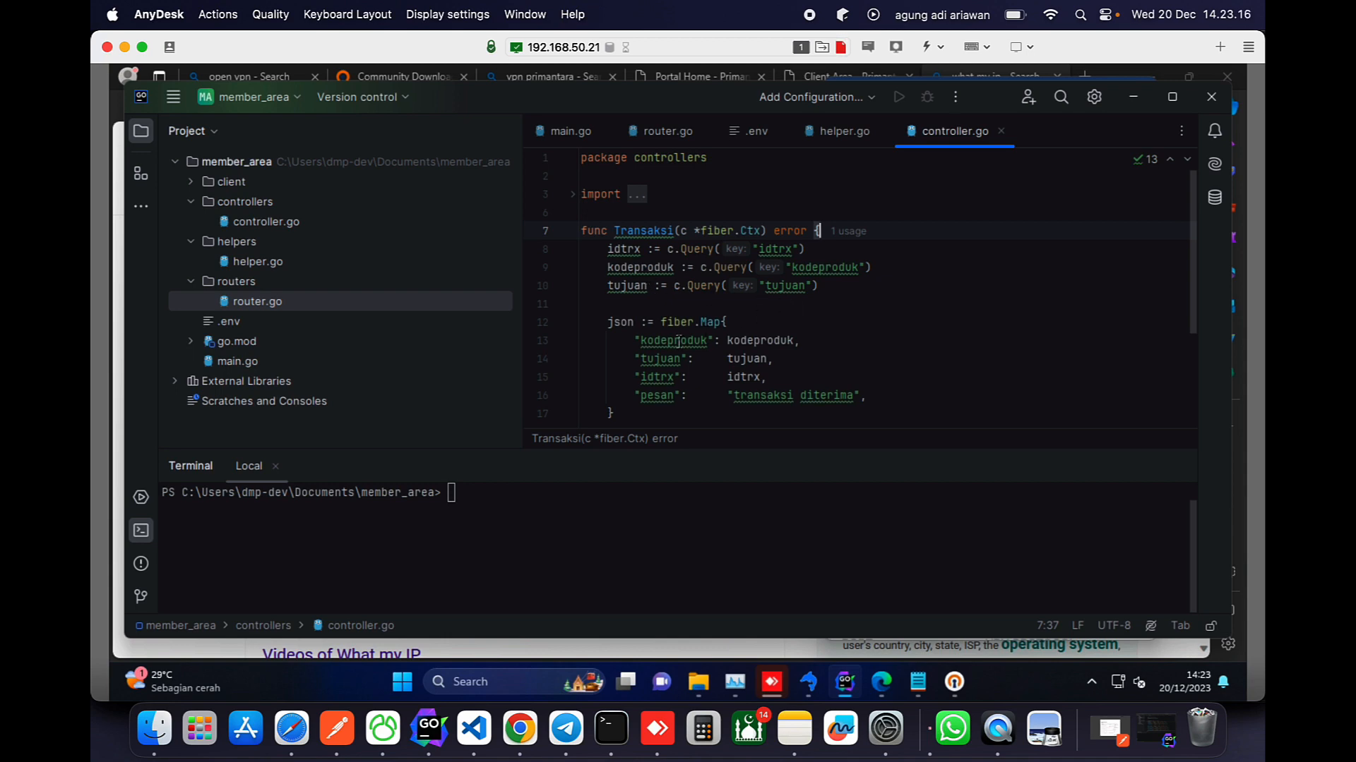
pyautogui.scroll(-1, 678, 341)
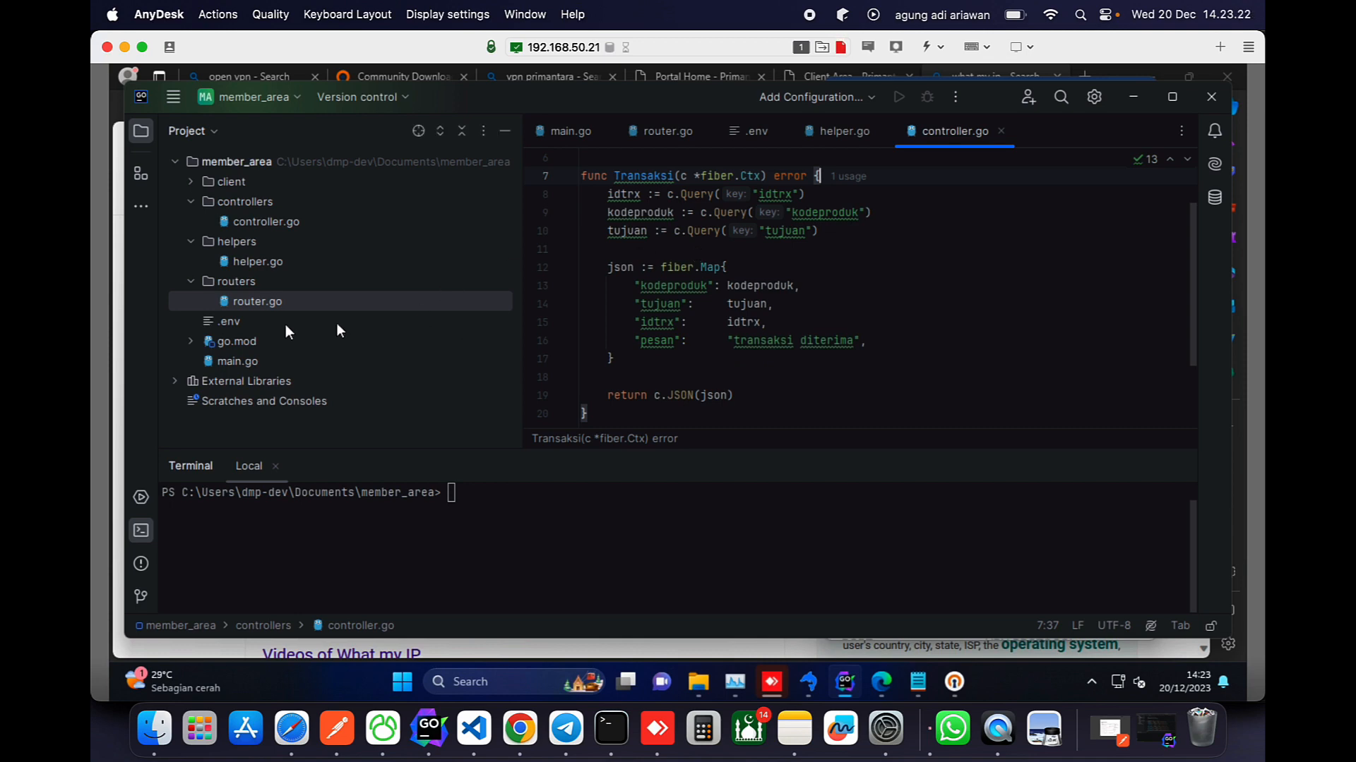
# Check the port setting in the project's .env file against the open ports in the Primantara VPN product's additional information in Edge.
pyautogui.doubleClick(252, 323)
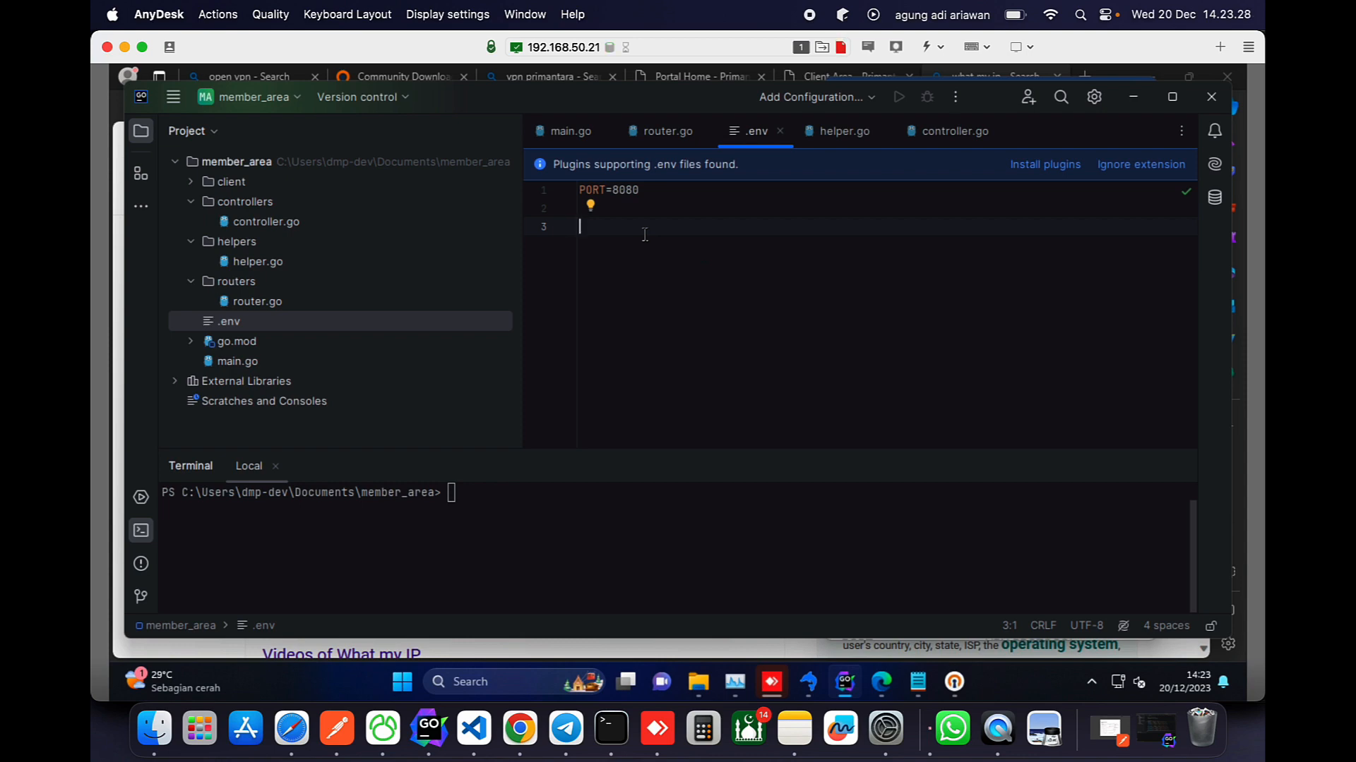
pyautogui.click(888, 674)
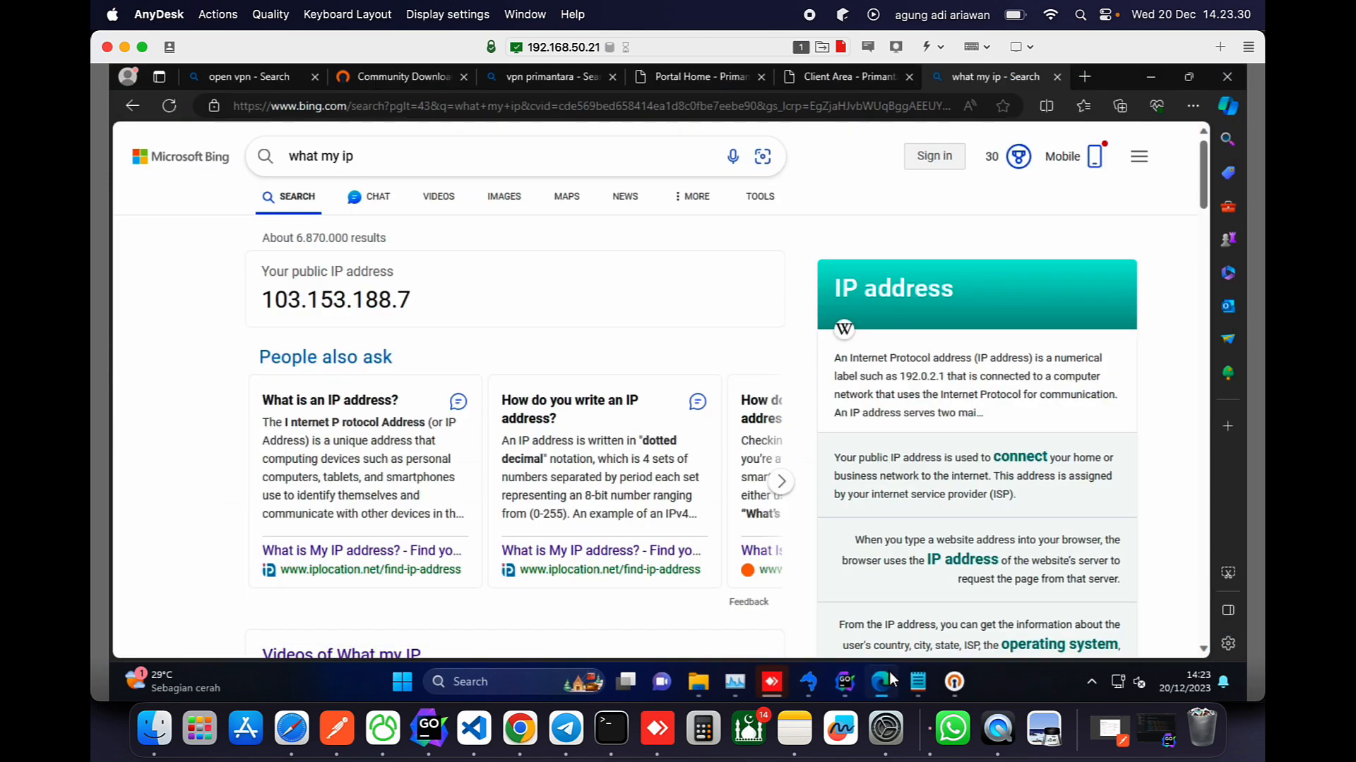
pyautogui.click(708, 76)
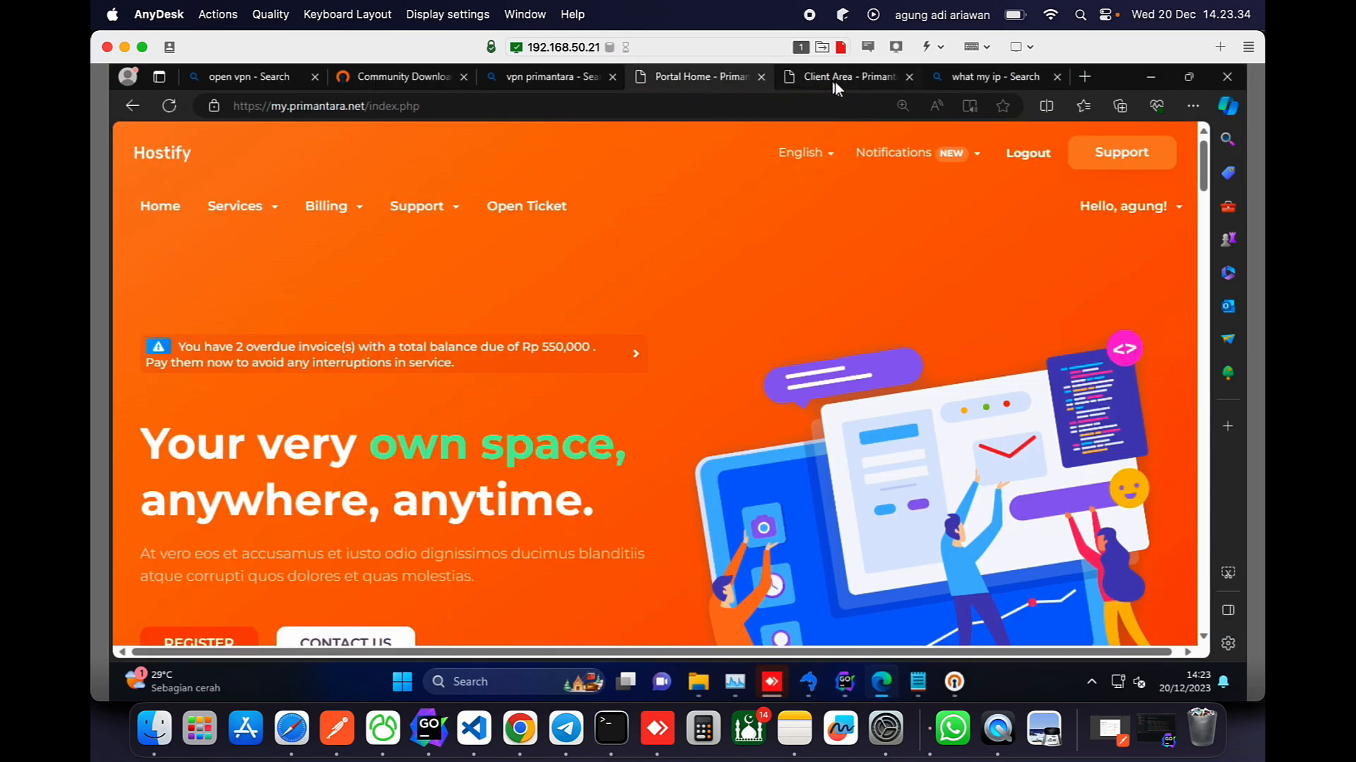
pyautogui.click(837, 78)
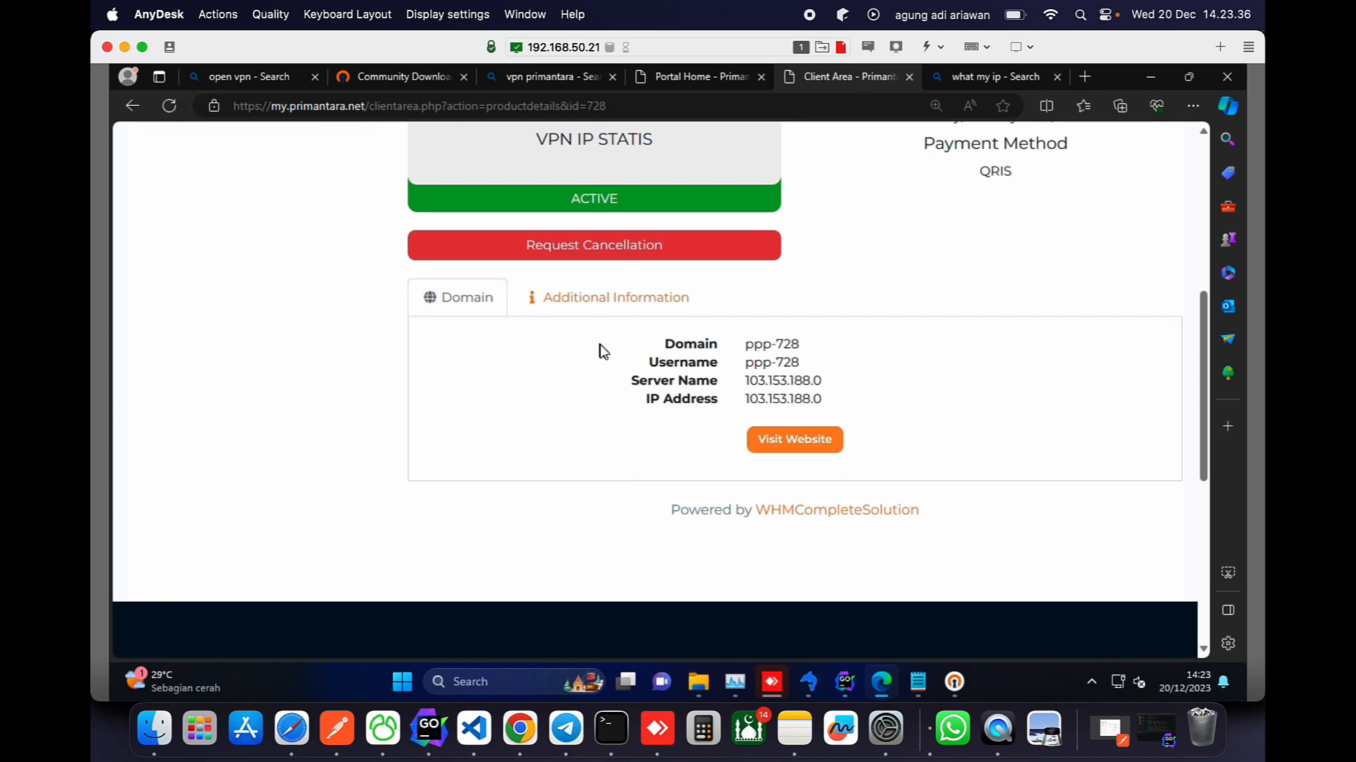
pyautogui.click(568, 312)
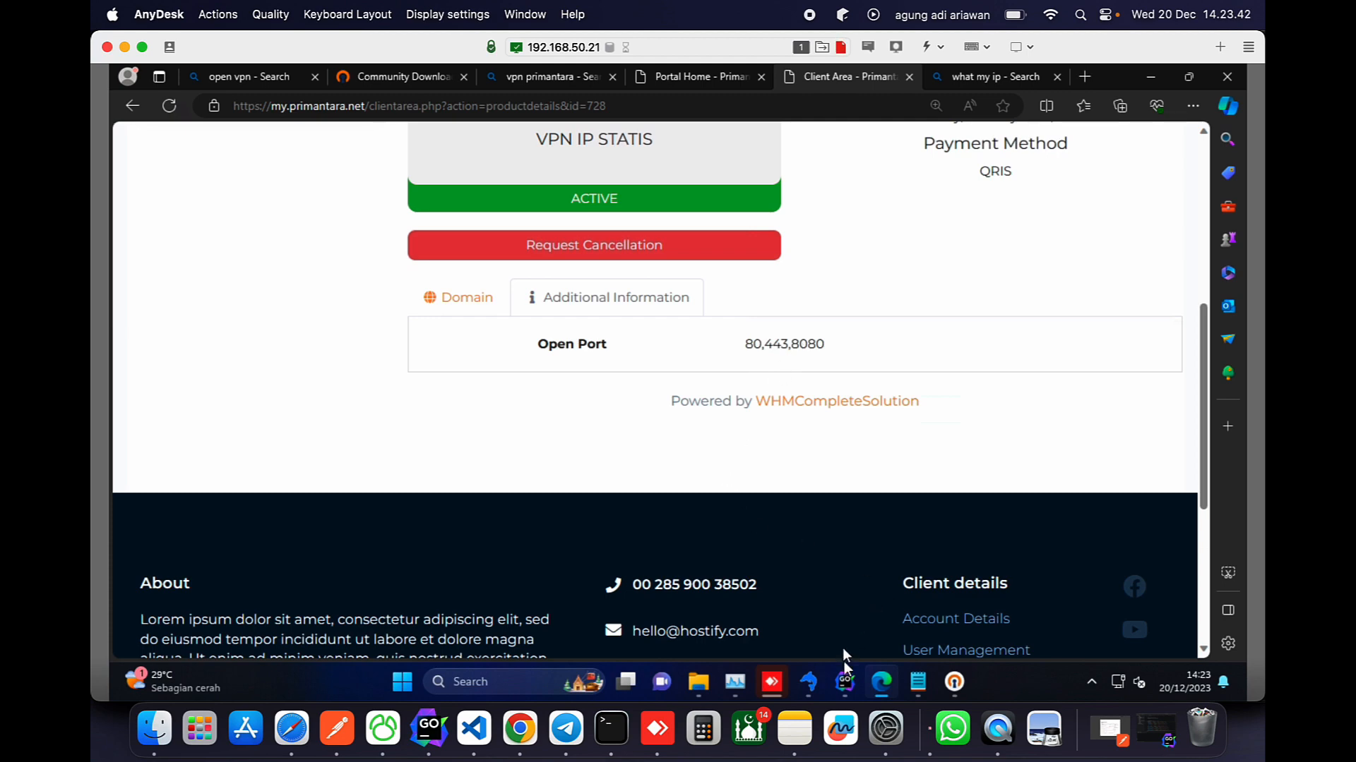
pyautogui.click(846, 682)
pyautogui.click(521, 535)
pyautogui.write('g')
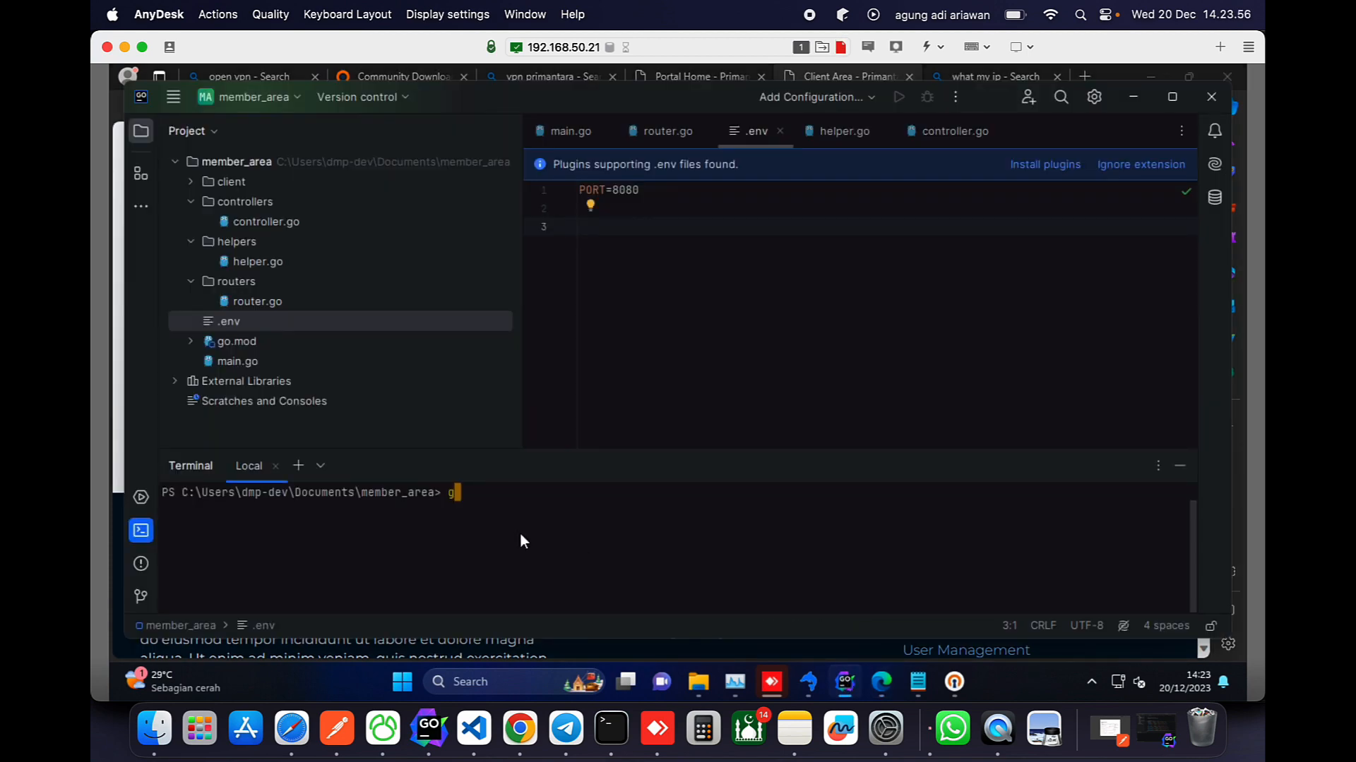
pyautogui.write('o run main.go')
pyautogui.press('Return')
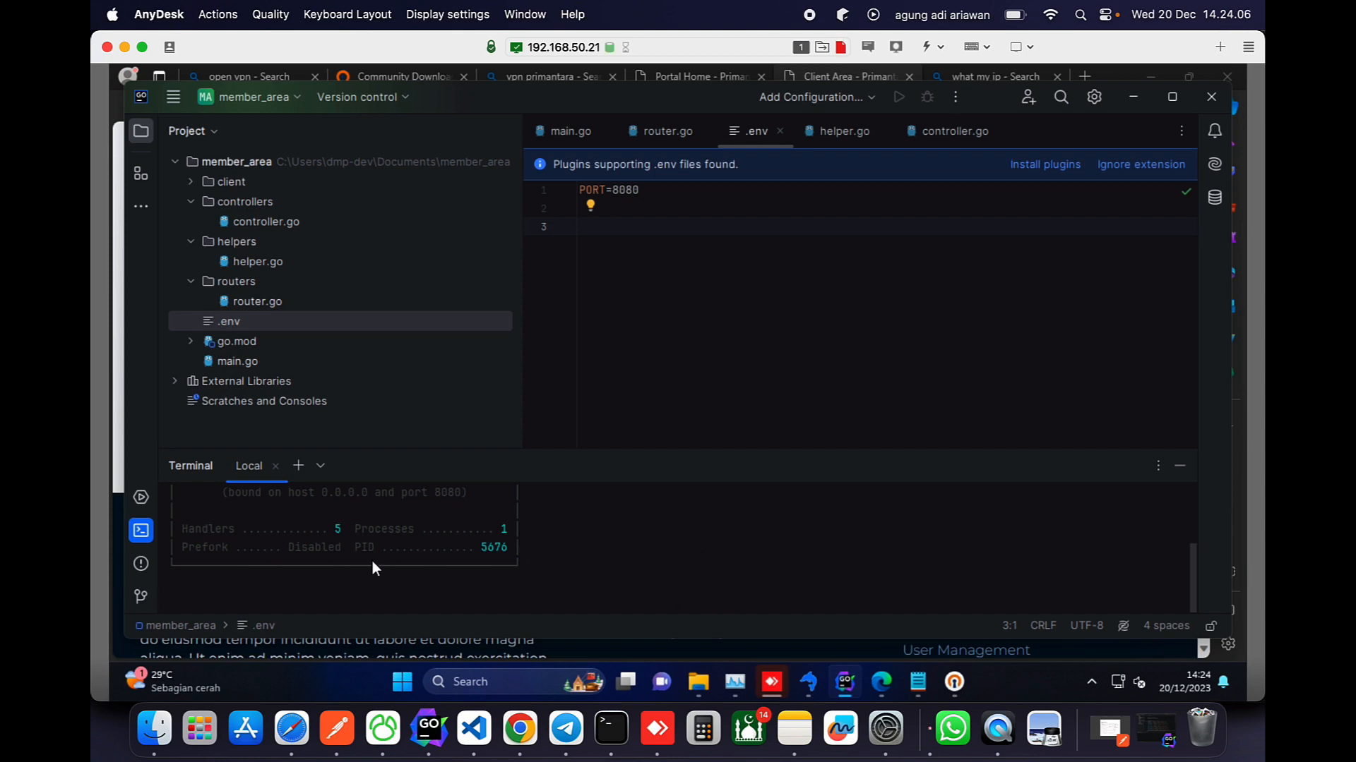
pyautogui.scroll(3, 371, 561)
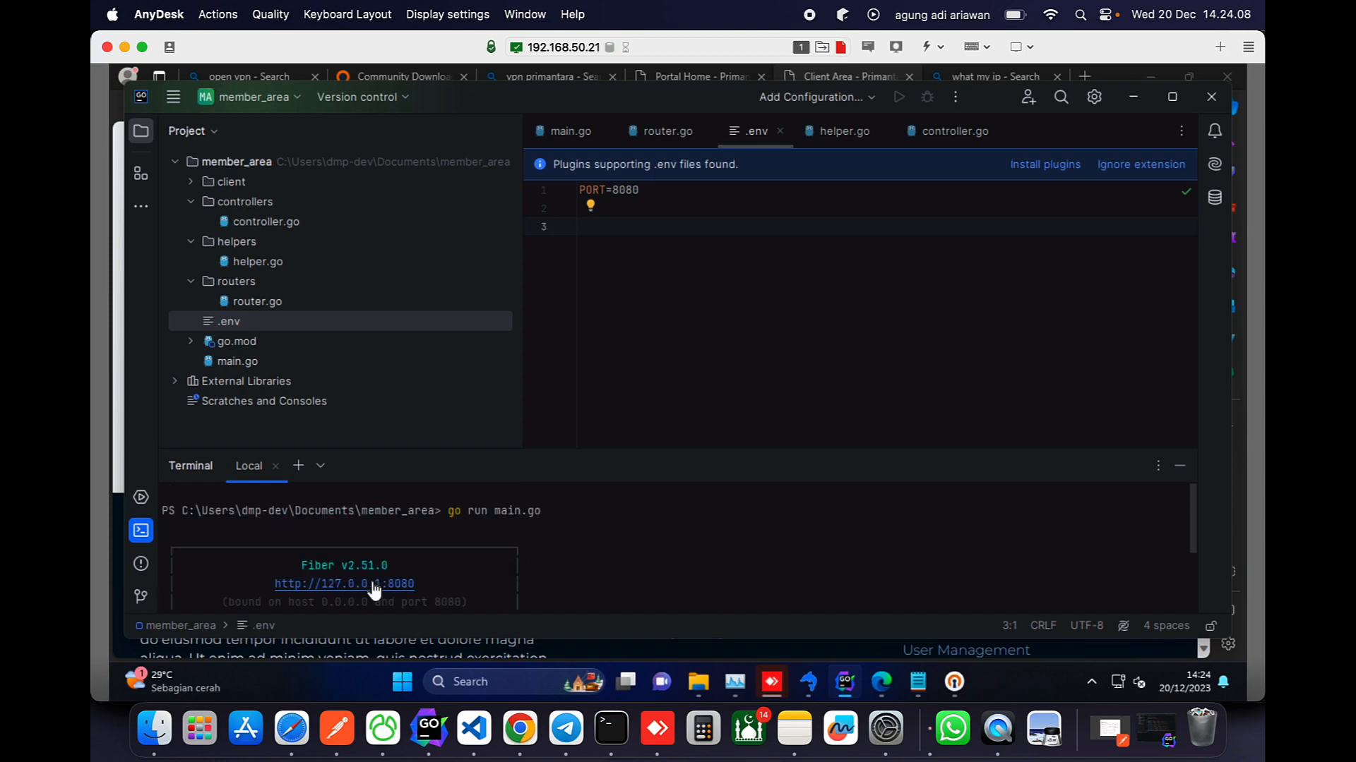
pyautogui.click(374, 584)
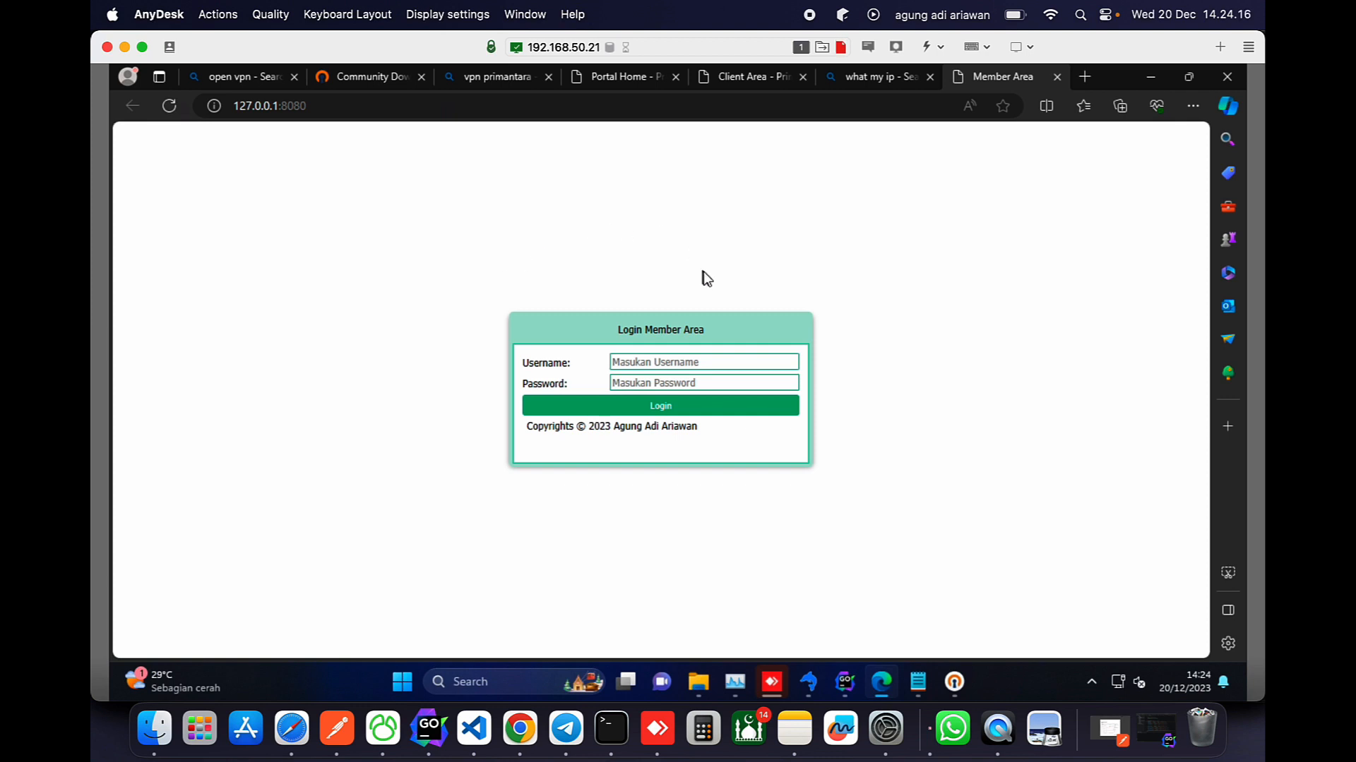
# Request 127.0.0.1:8080/api/transaksi?idtrx=887777&tujuan=88892882&kodeproduk=8827732 in the browser to test the API locally.
pyautogui.click(614, 106)
pyautogui.click(615, 106)
pyautogui.write('/')
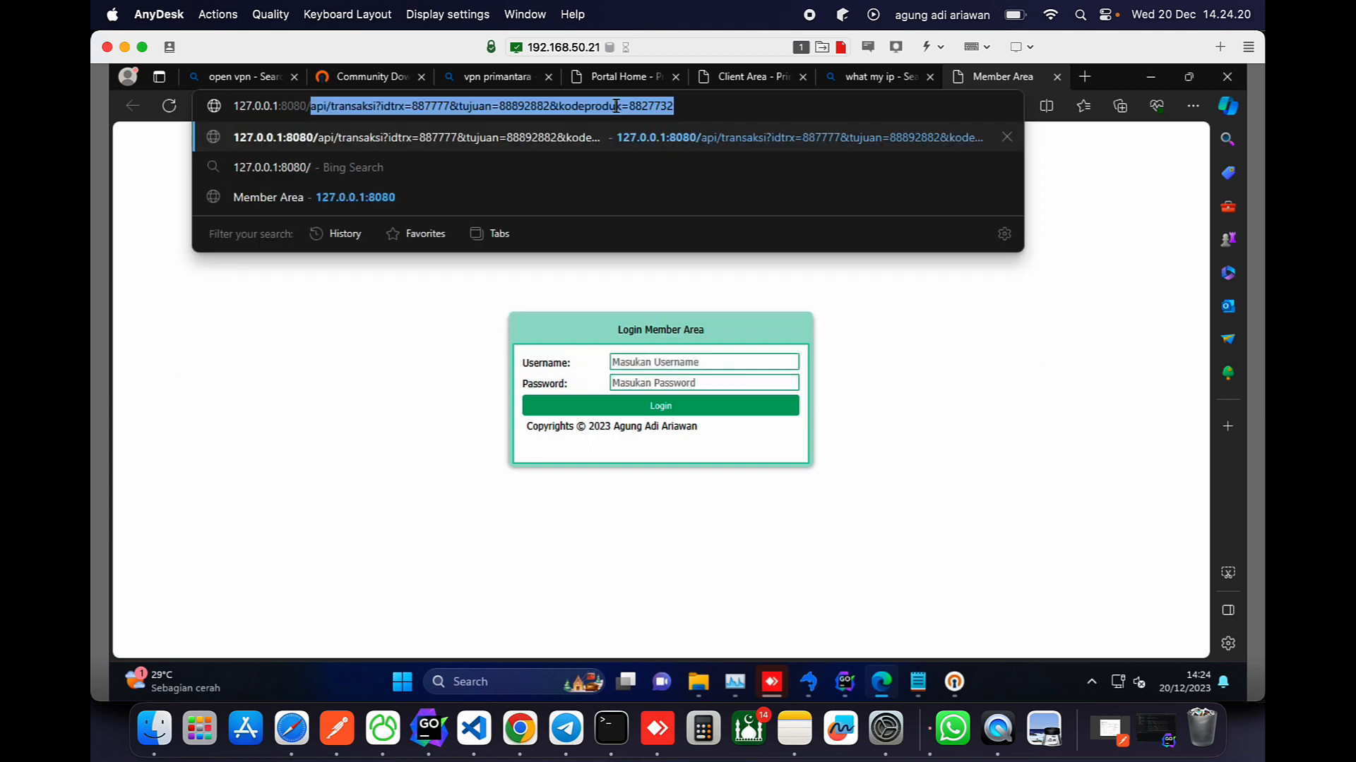
pyautogui.write('a')
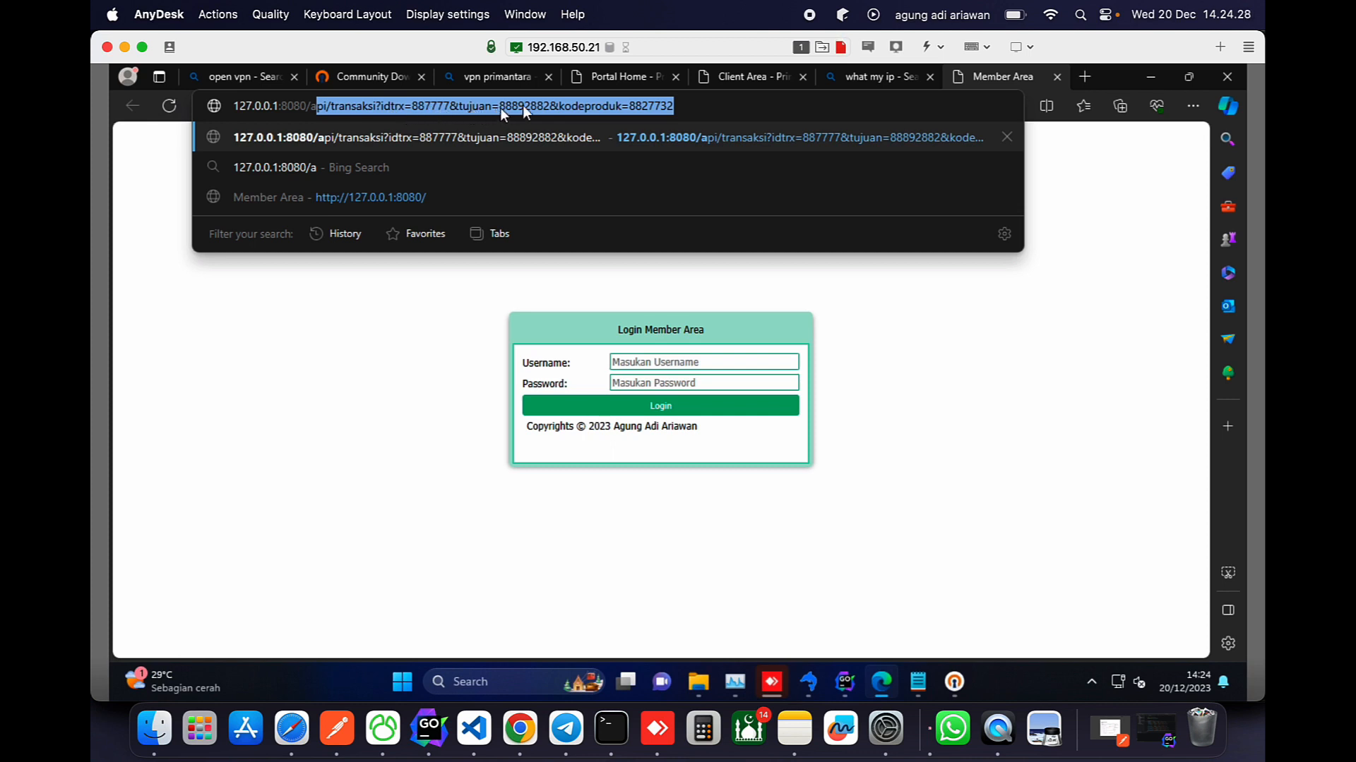
pyautogui.click(697, 105)
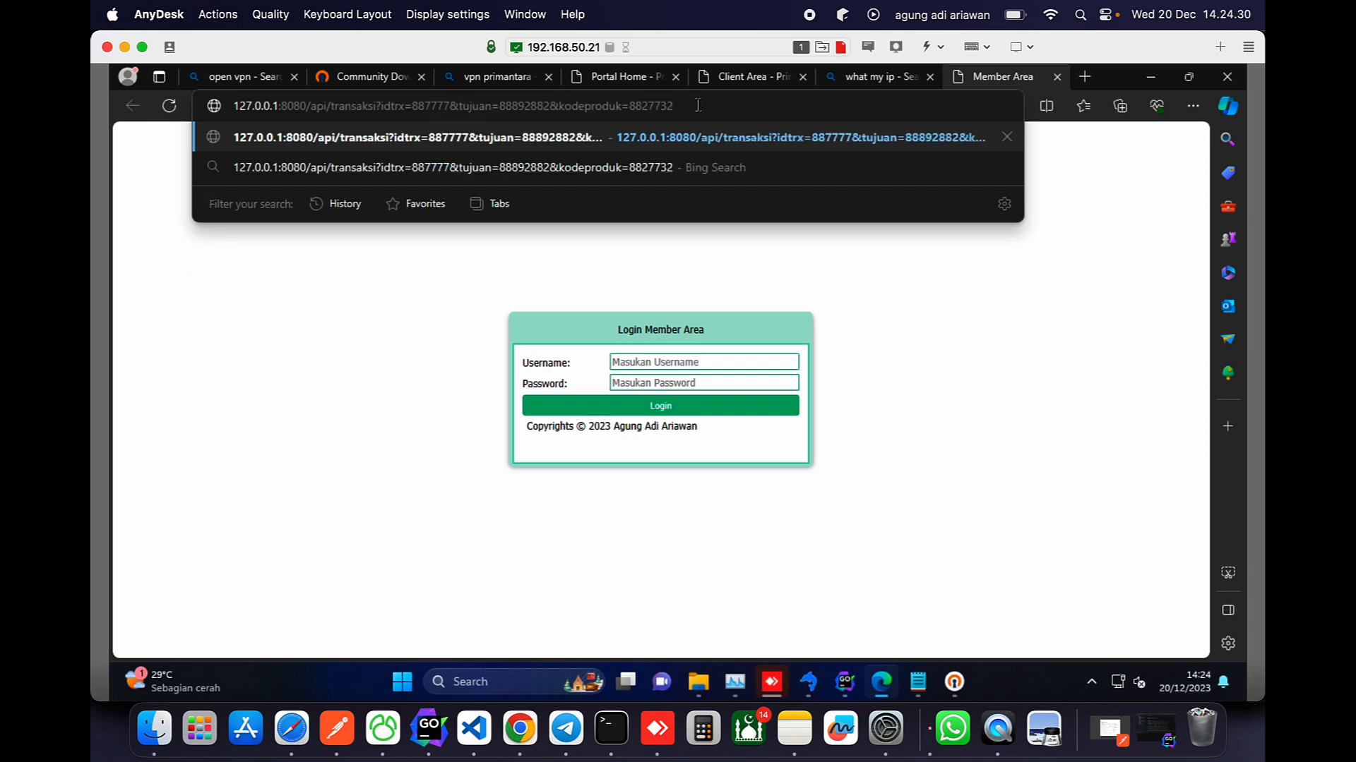
pyautogui.press('Return')
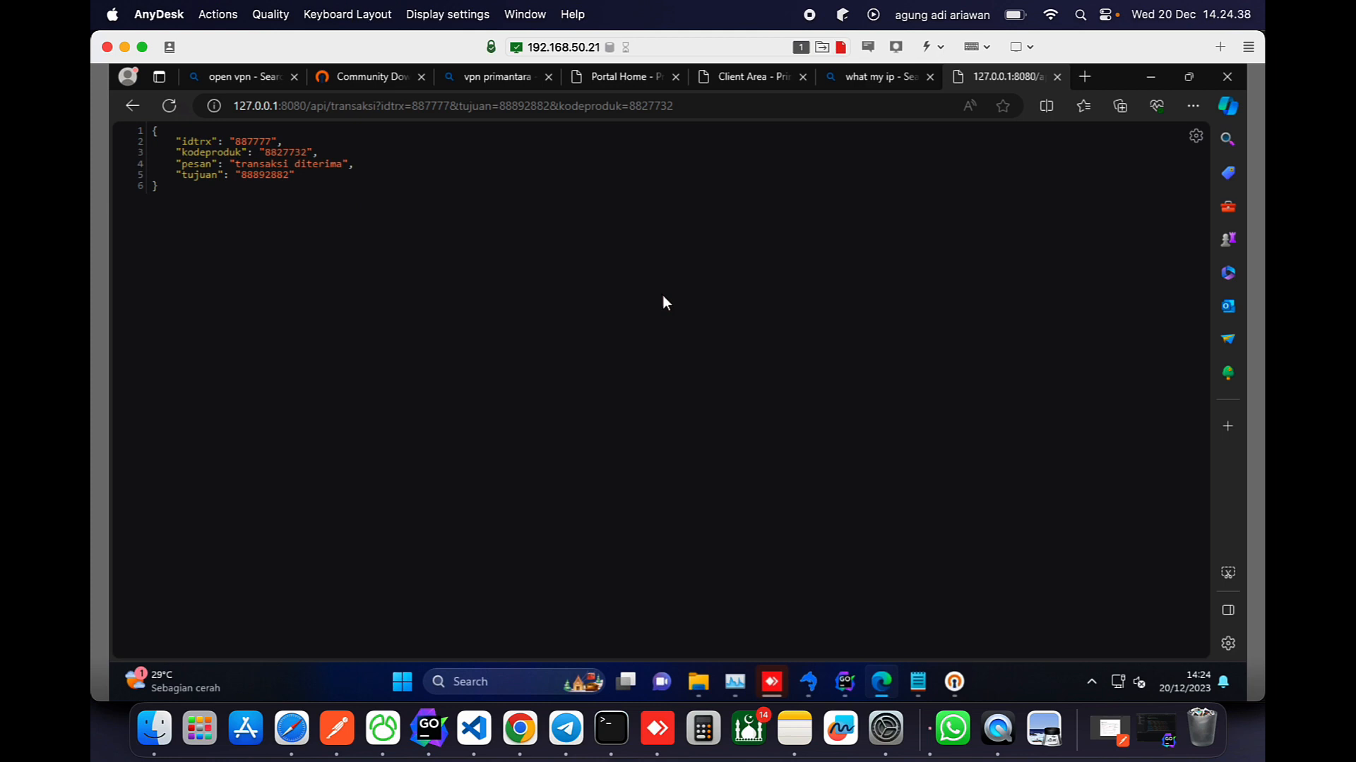
# Check the VPN private IP in OpenVPN Connect and copy the public IP address from the "what my ip" search results.
pyautogui.click(954, 681)
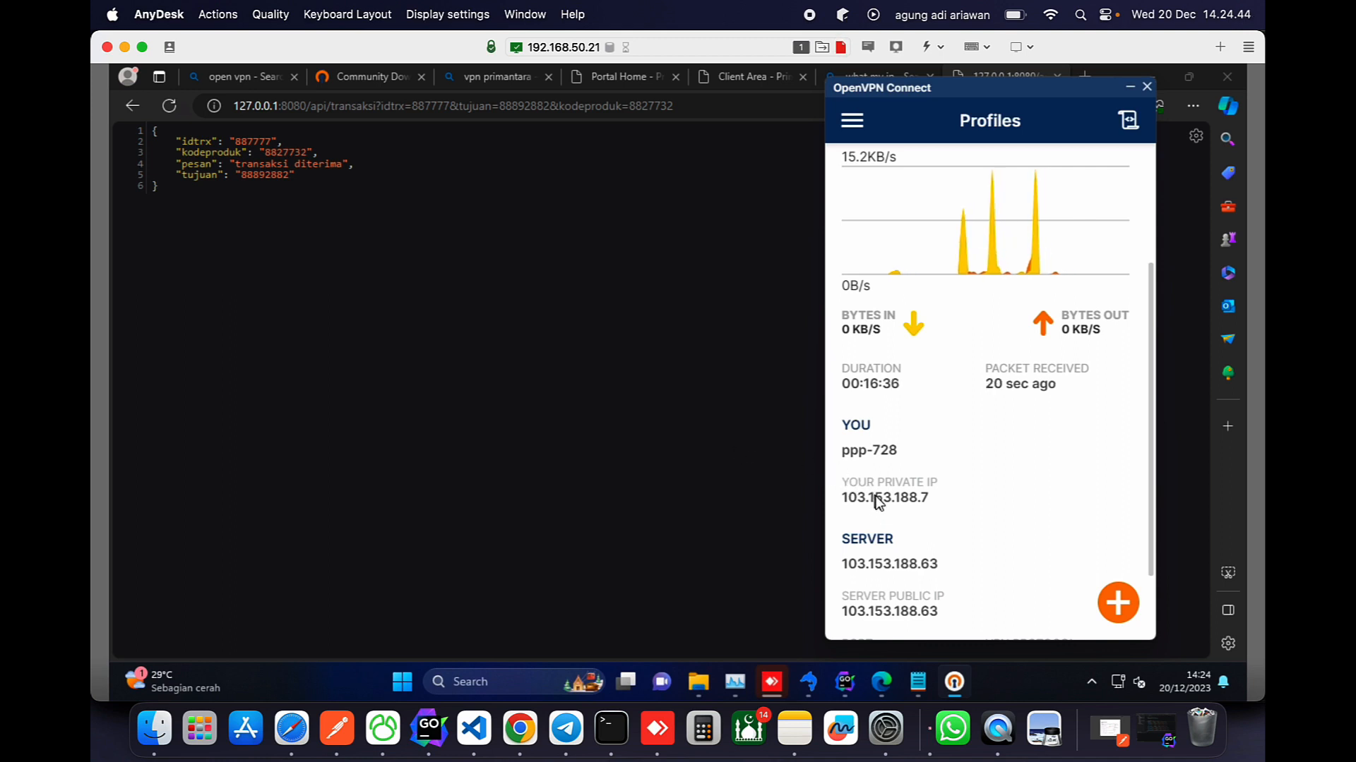
pyautogui.click(574, 391)
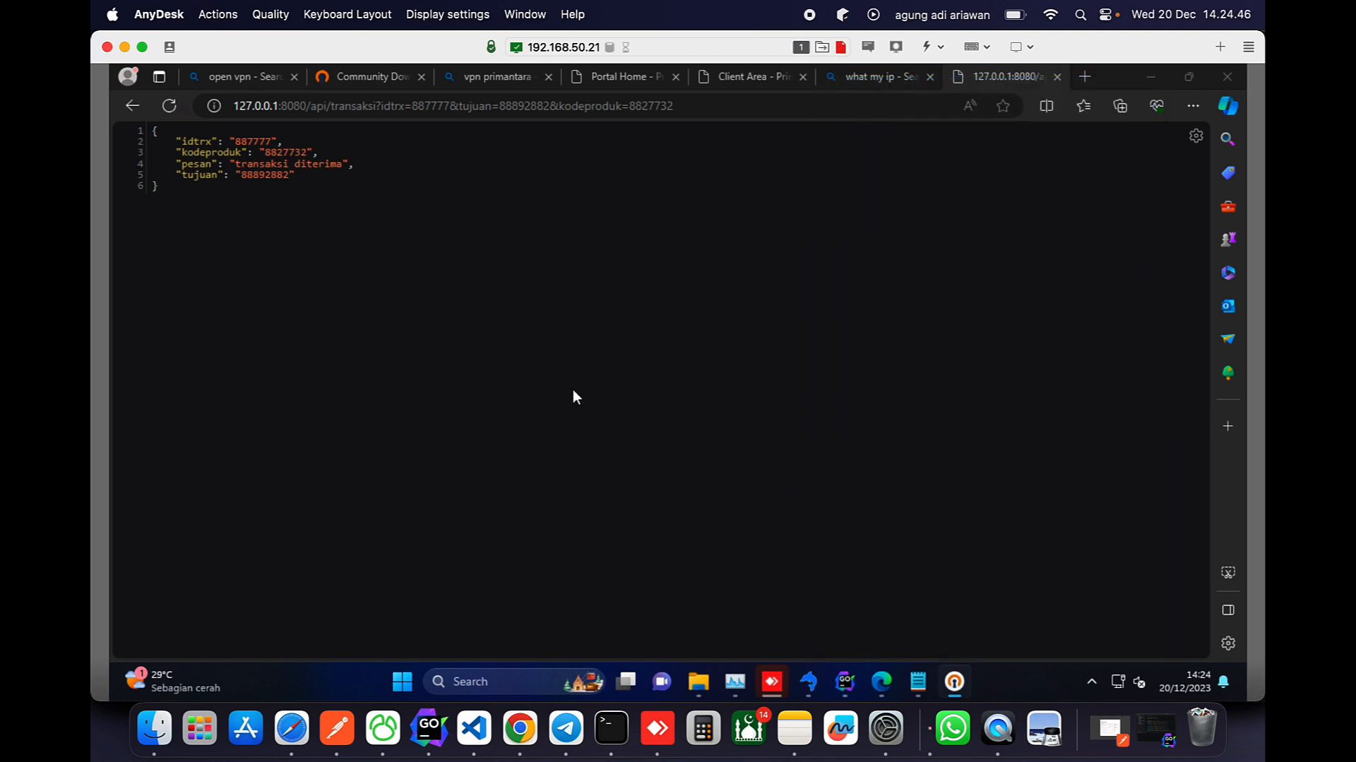
pyautogui.click(872, 77)
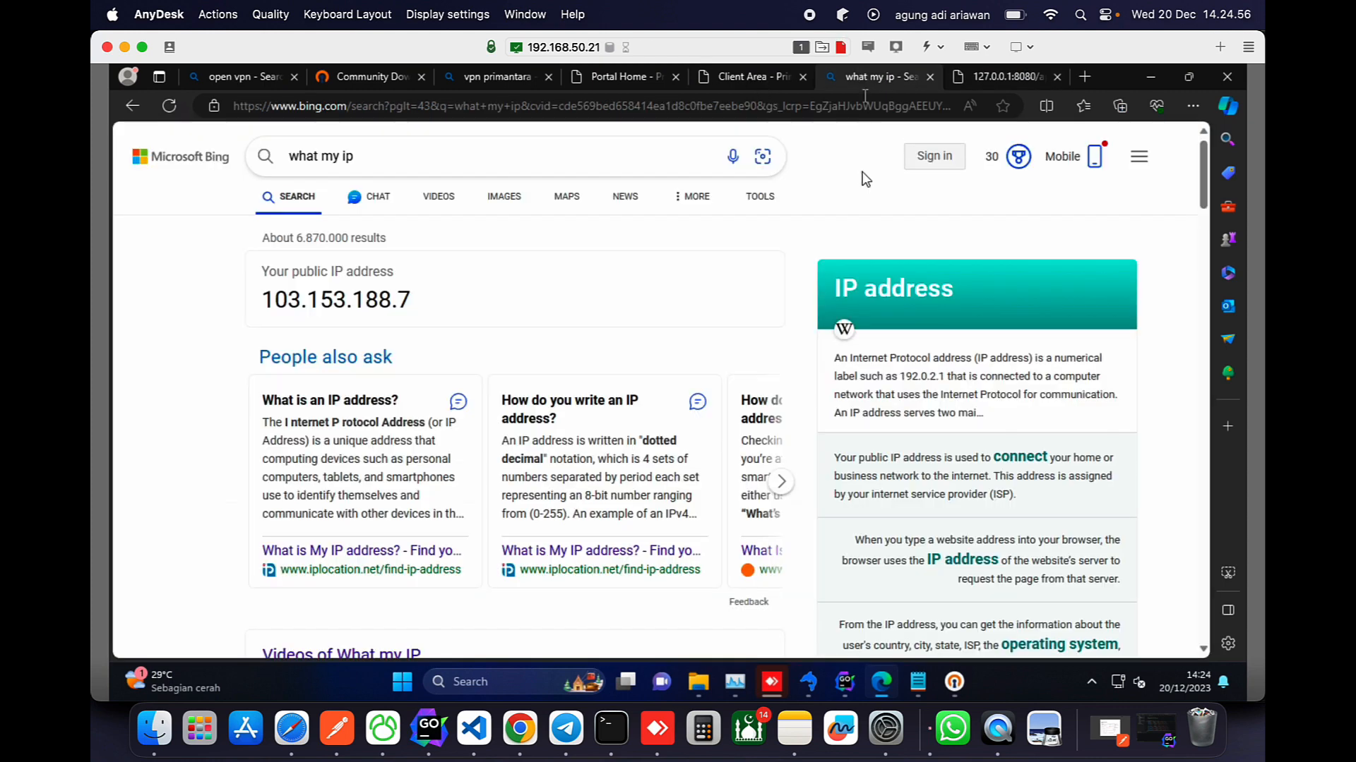
pyautogui.moveTo(413, 300); pyautogui.dragTo(262, 300)
pyautogui.hotkey('ctrl', 'c')
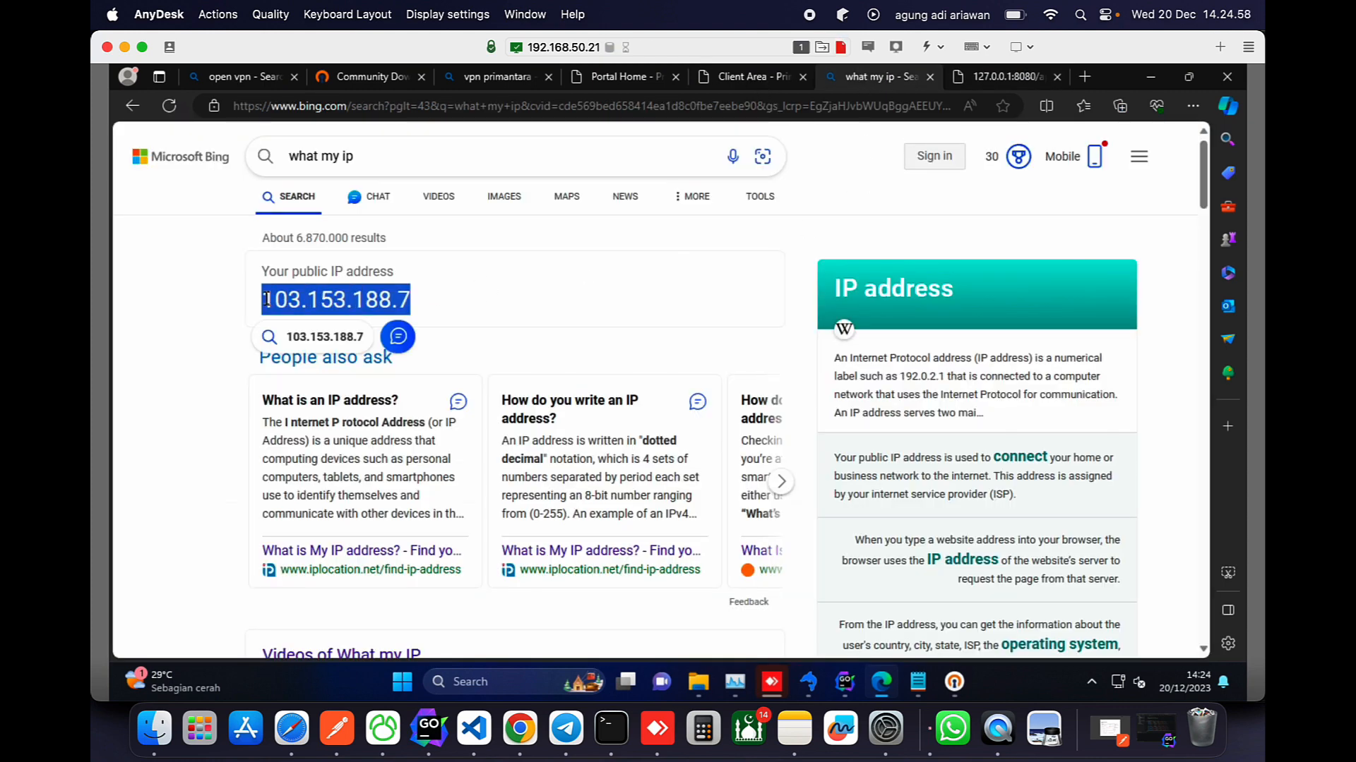
# Open the server through its public address, 103.153.188.7:8080, in a new browser tab.
pyautogui.click(1087, 77)
pyautogui.click(881, 107)
pyautogui.hotkey('ctrl', 'v')
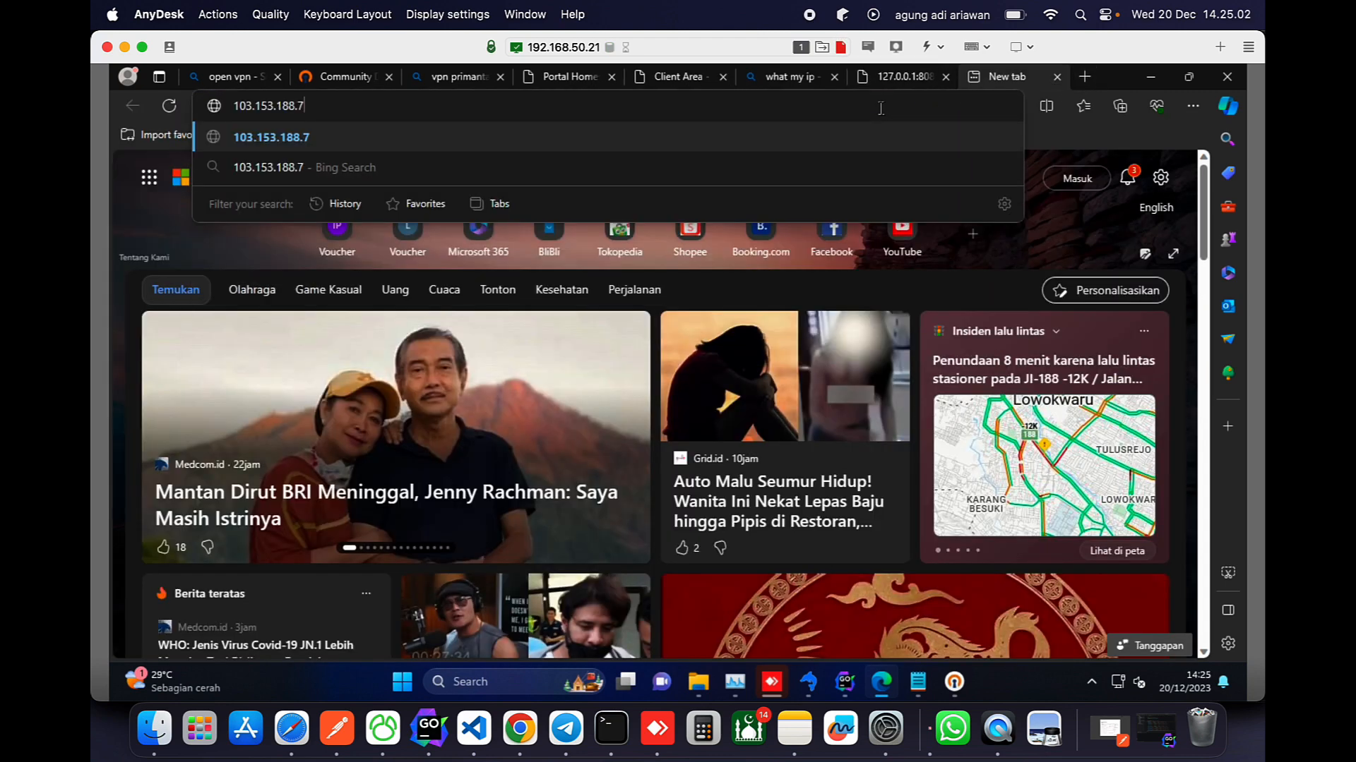
pyautogui.write(':8080')
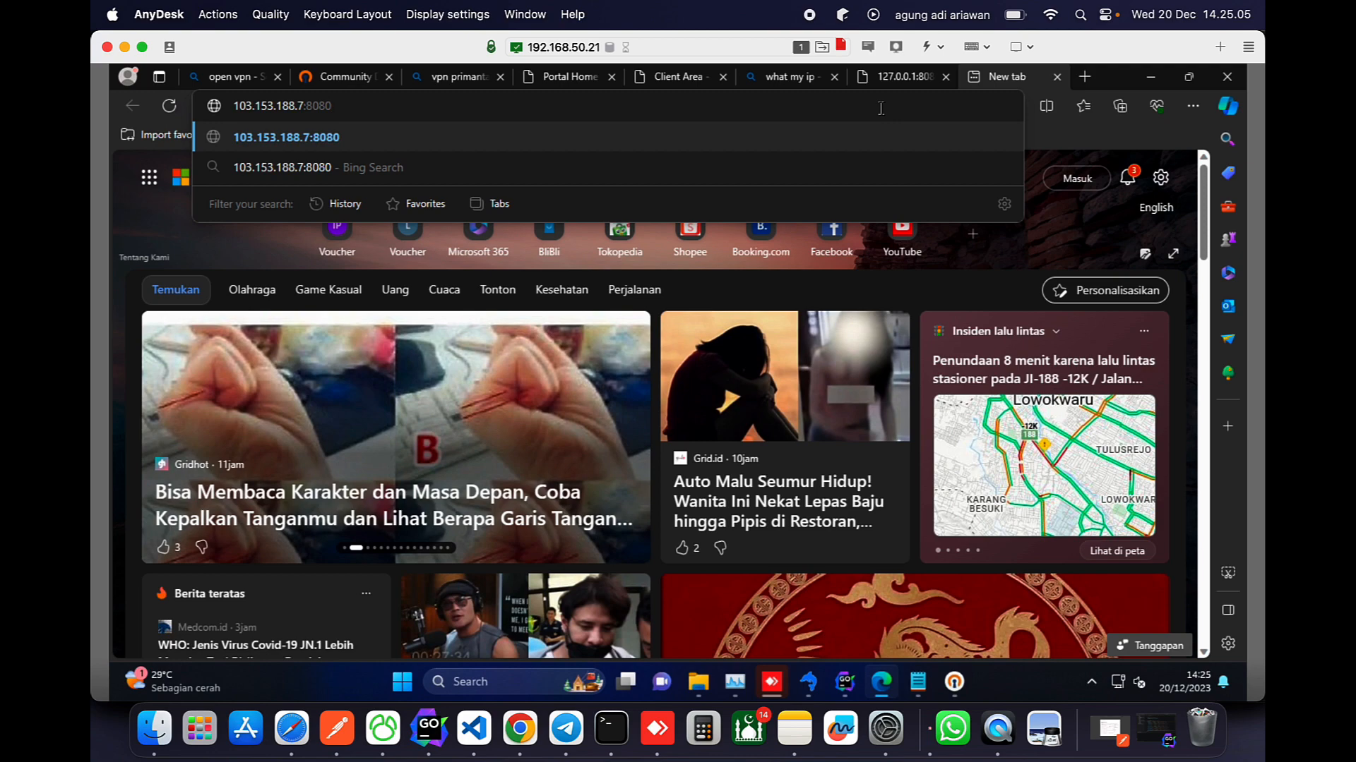
pyautogui.press('Return')
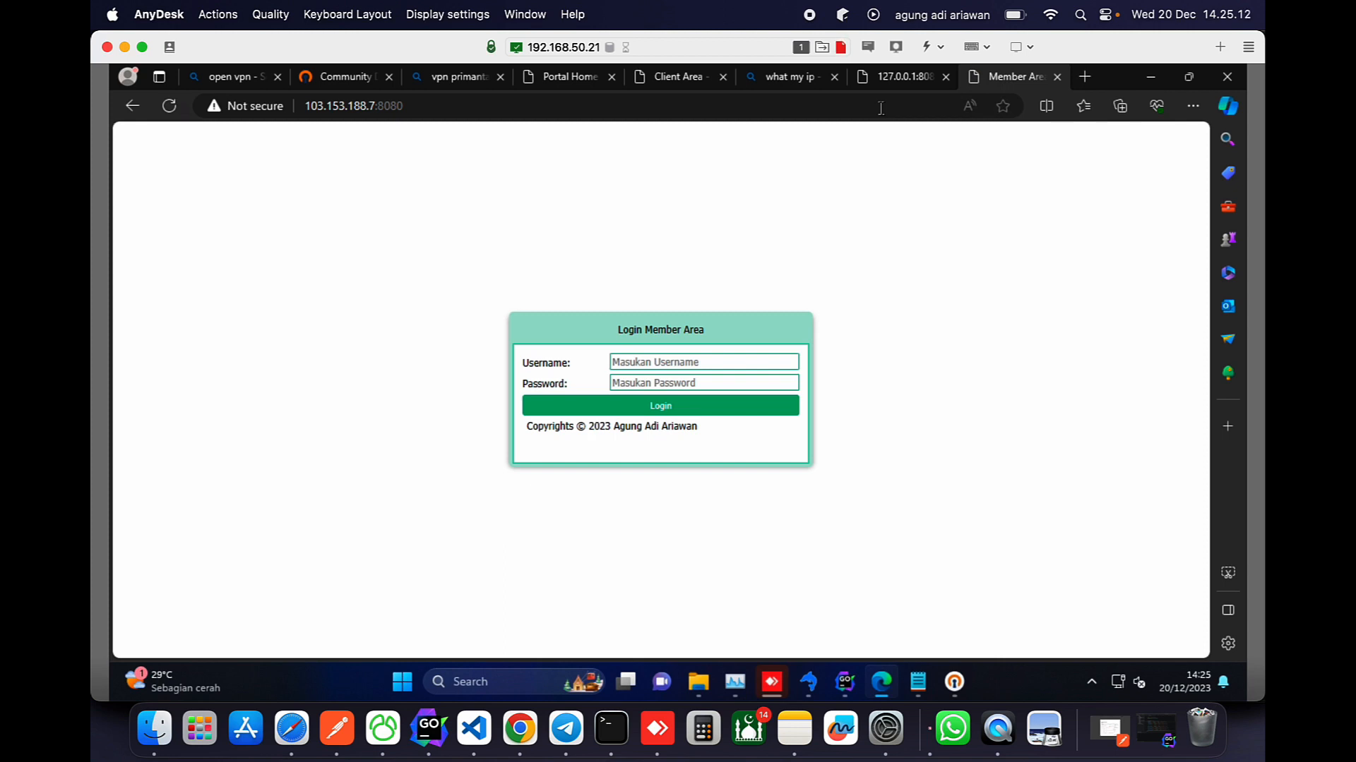
# Request 103.153.188.7:8080/api/transaksi?idtrx=22222 to test the transaction API through the public IP.
pyautogui.click(424, 103)
pyautogui.click(440, 105)
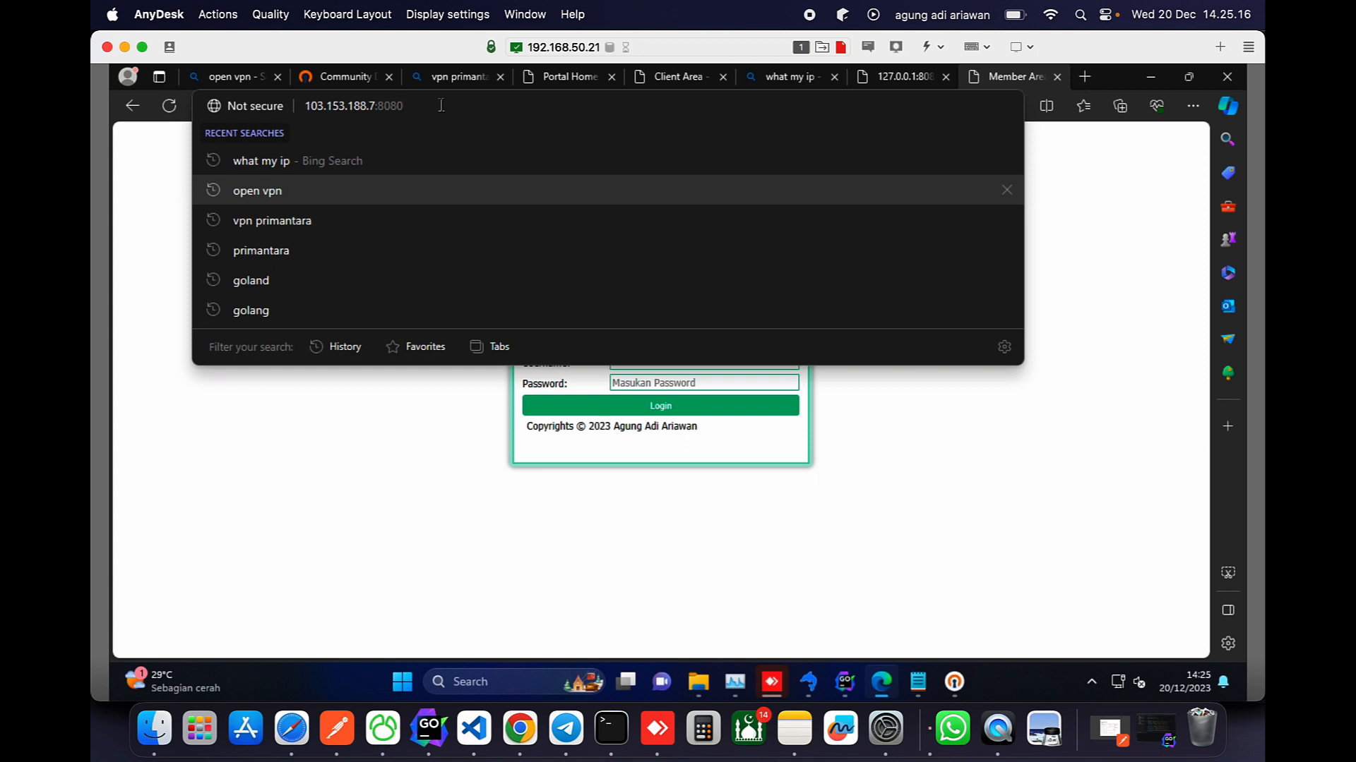
pyautogui.write('/api/')
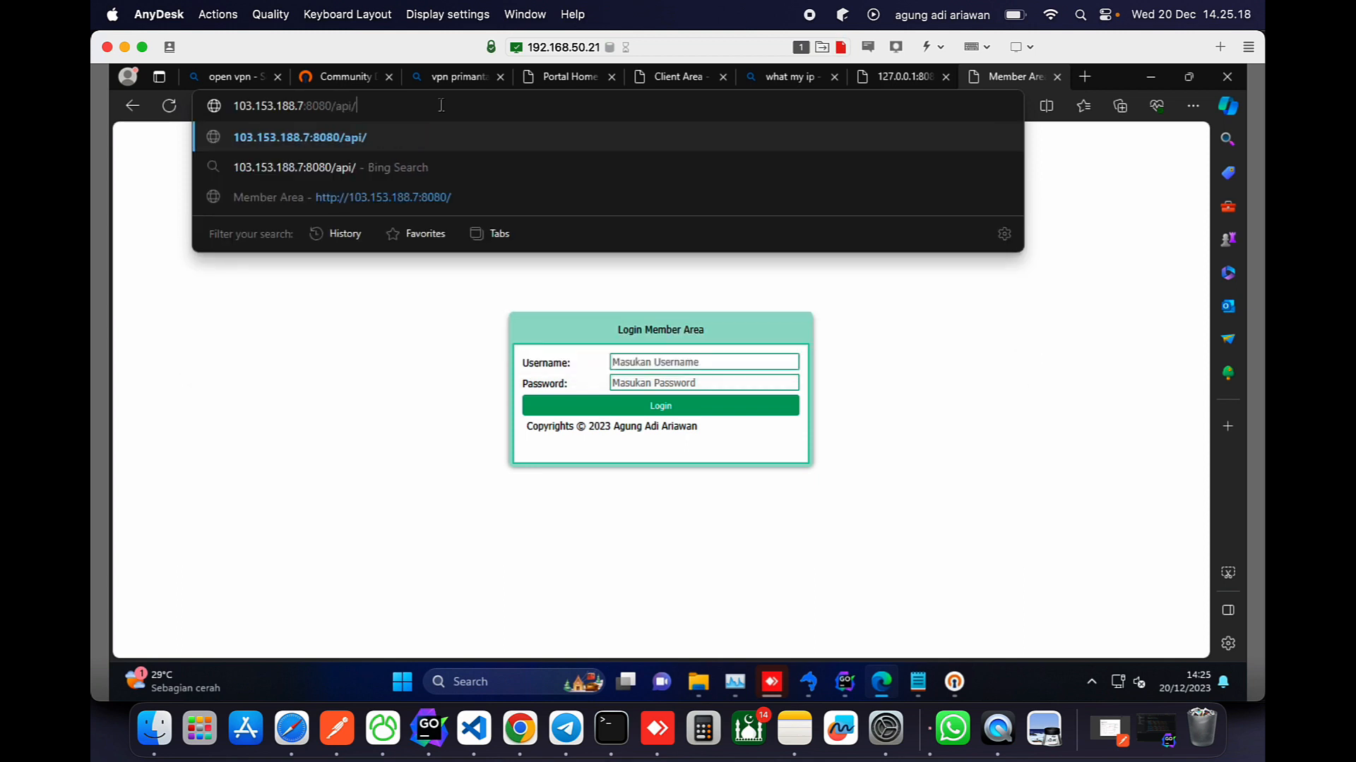
pyautogui.write('transaksi')
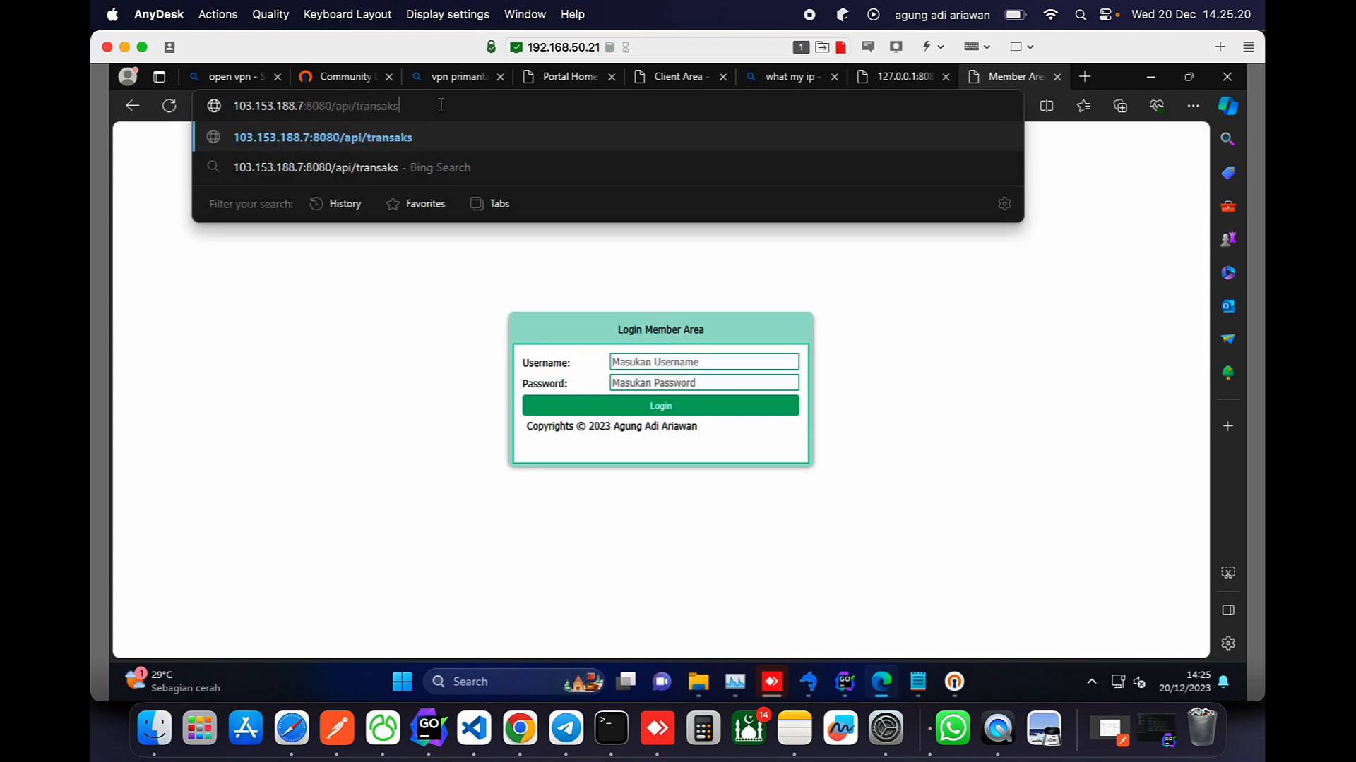
pyautogui.write('?idtrx=22222')
pyautogui.press('Return')
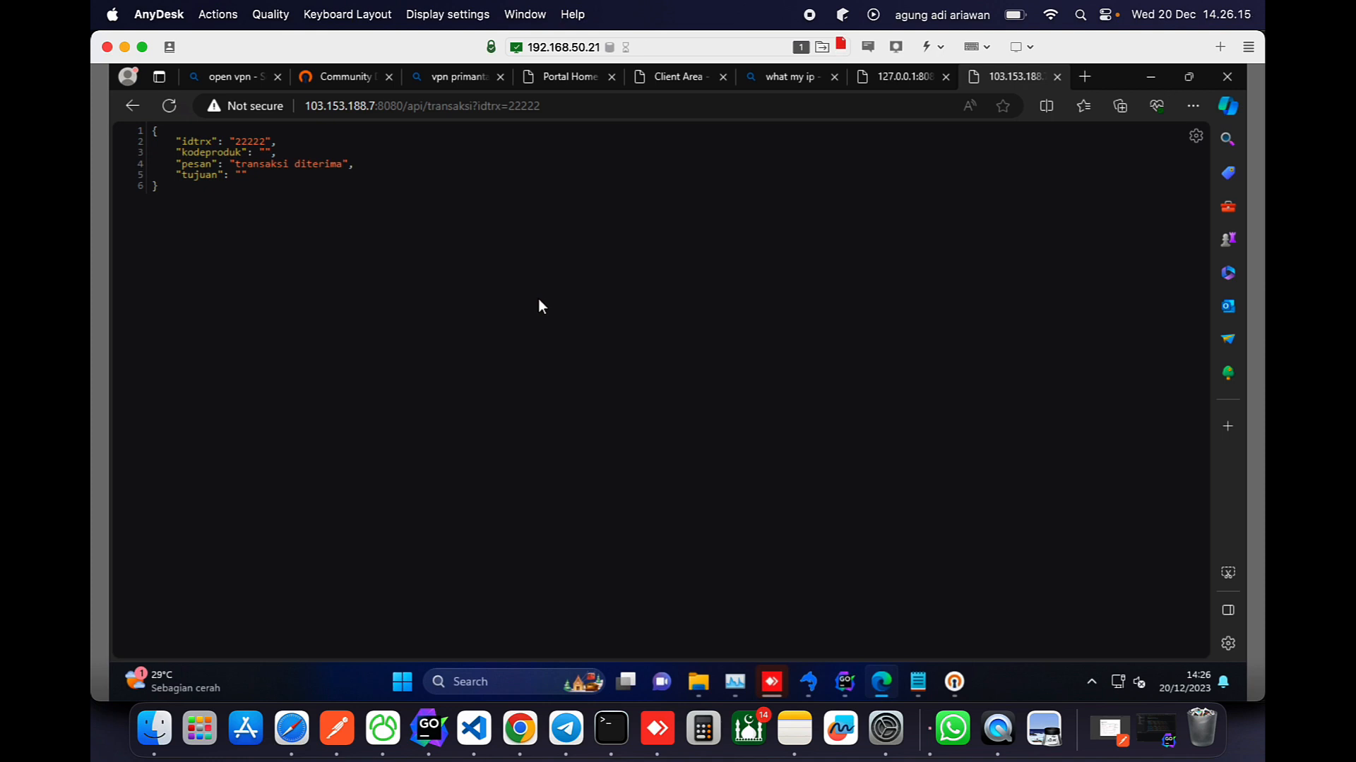
# Switch to GoLand, set PORT to 80 in the .env file, and save it.
pyautogui.click(846, 681)
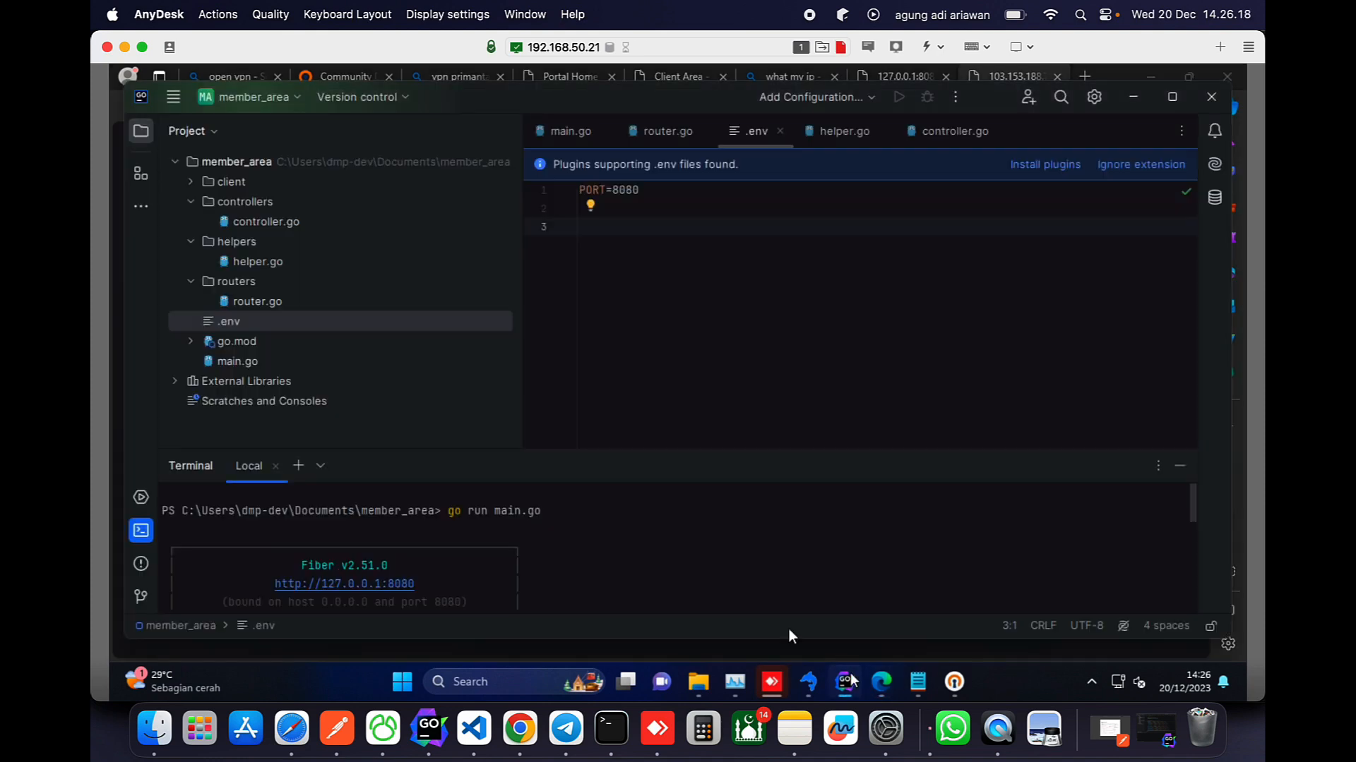
pyautogui.click(240, 323)
pyautogui.click(649, 195)
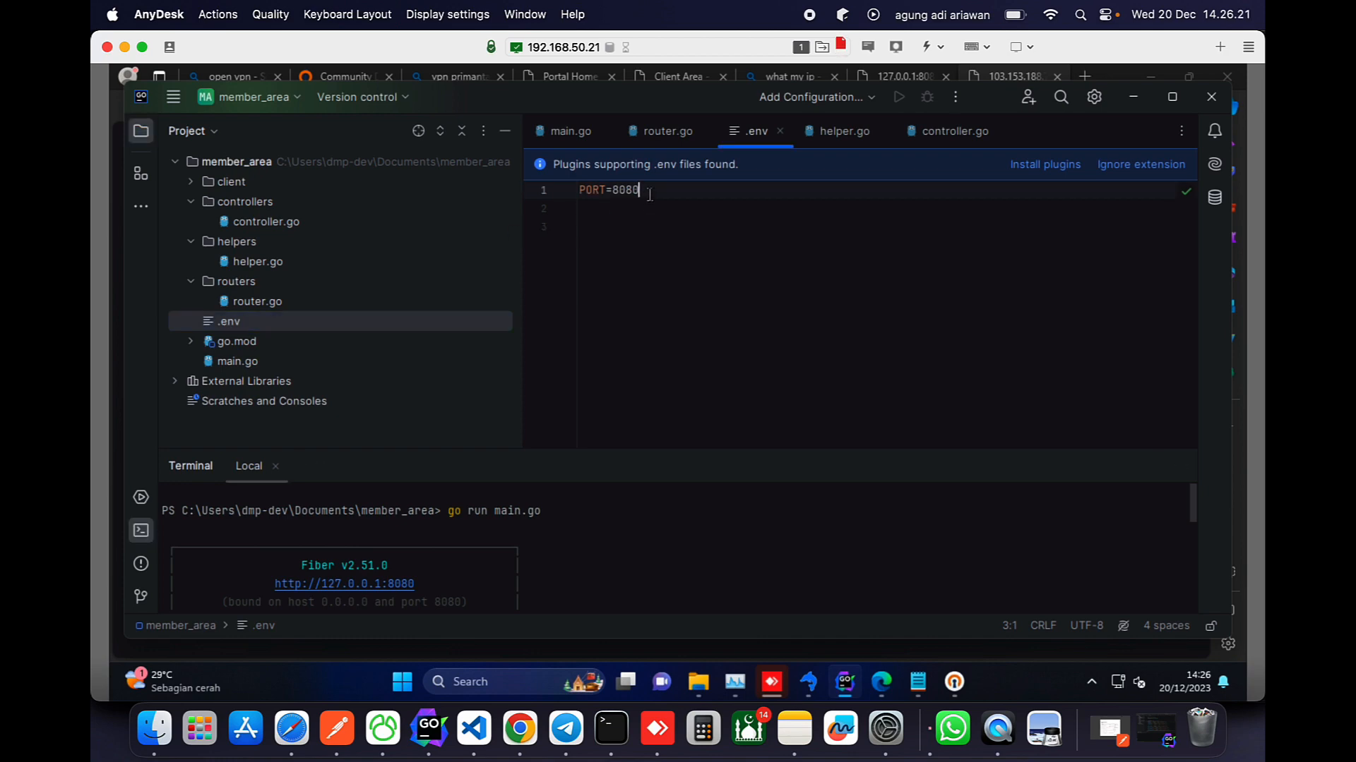
pyautogui.press('BackSpace')
pyautogui.press('BackSpace')
pyautogui.hotkey('ctrl', 's')
# Stop the running server in the terminal and start it again with "go run main.go".
pyautogui.click(596, 588)
pyautogui.hotkey('ctrl', 'c')
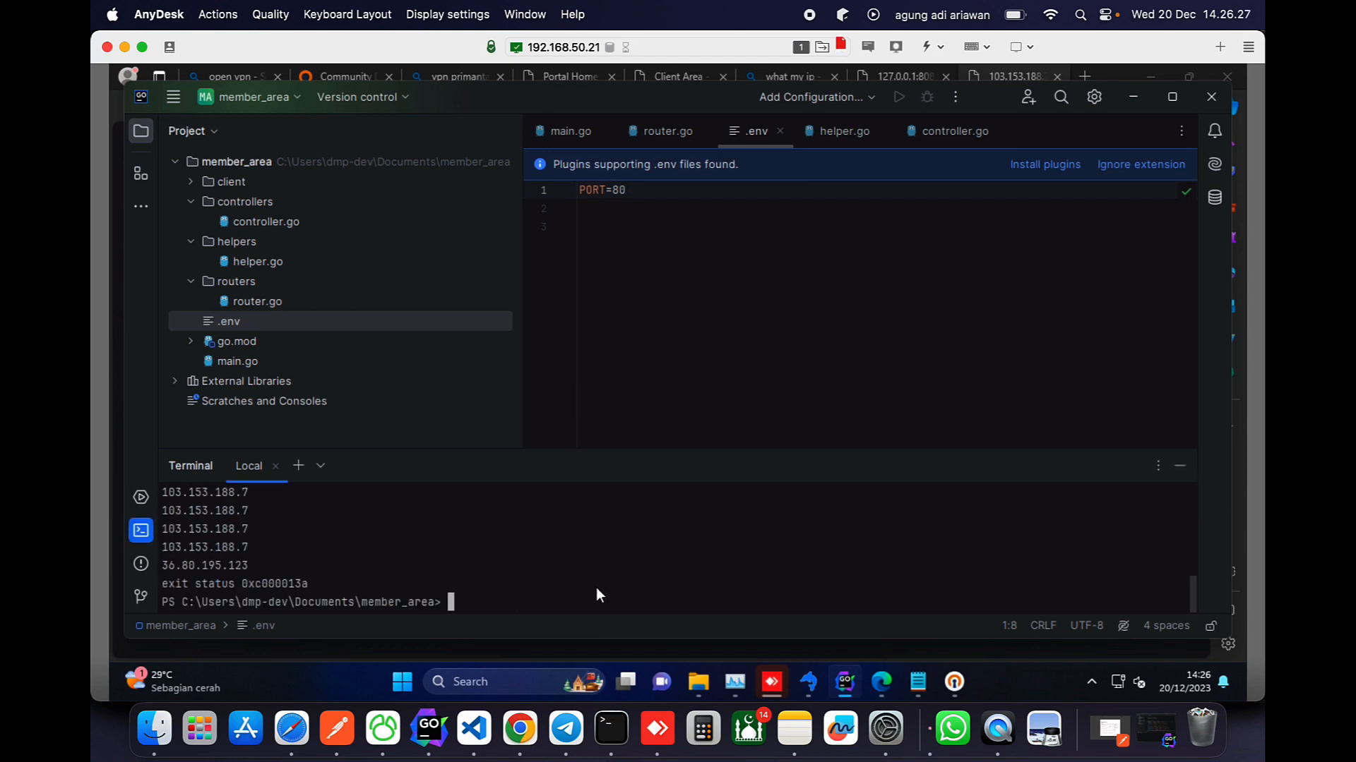
pyautogui.press('Up')
pyautogui.press('Return')
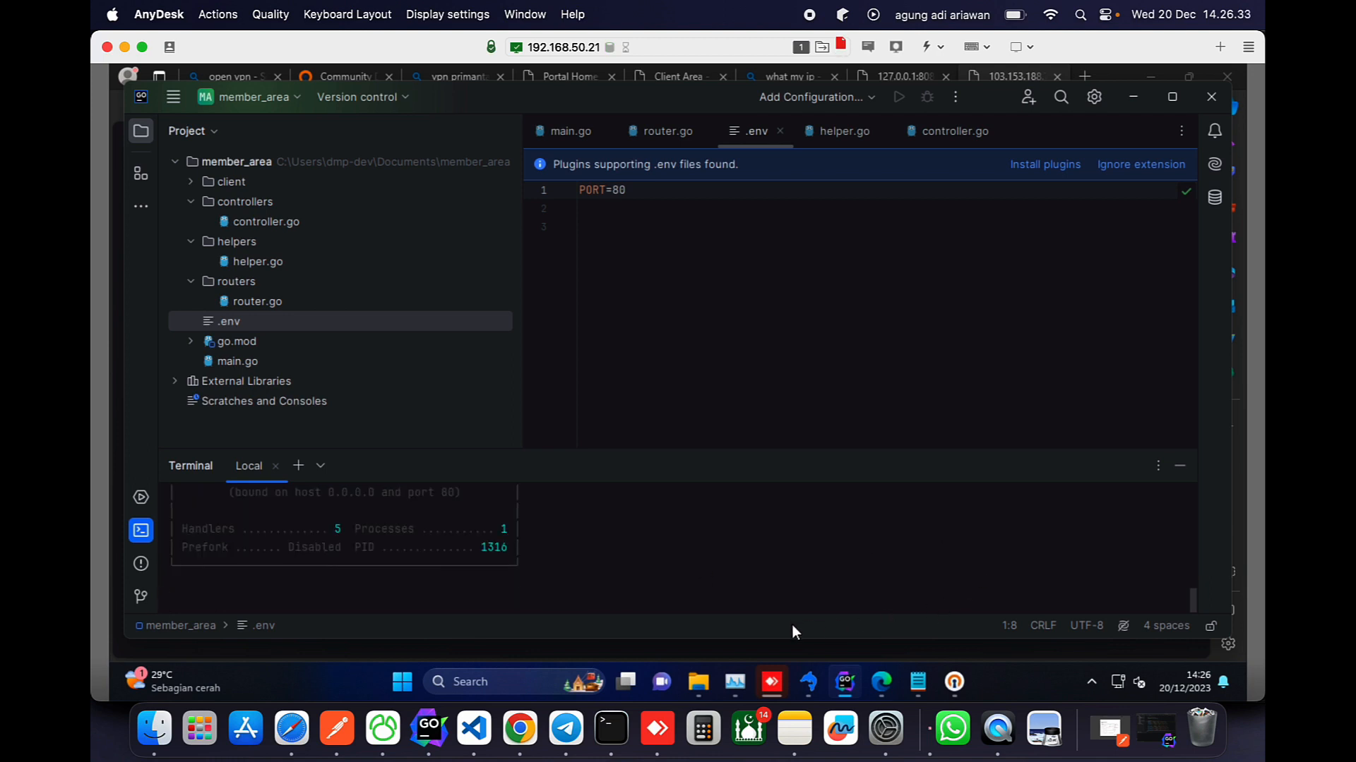
# Switch to Edge and request 103.153.188.7/api/transaksi?idtrx=22222 without the port number to test the API on port 80.
pyautogui.click(881, 681)
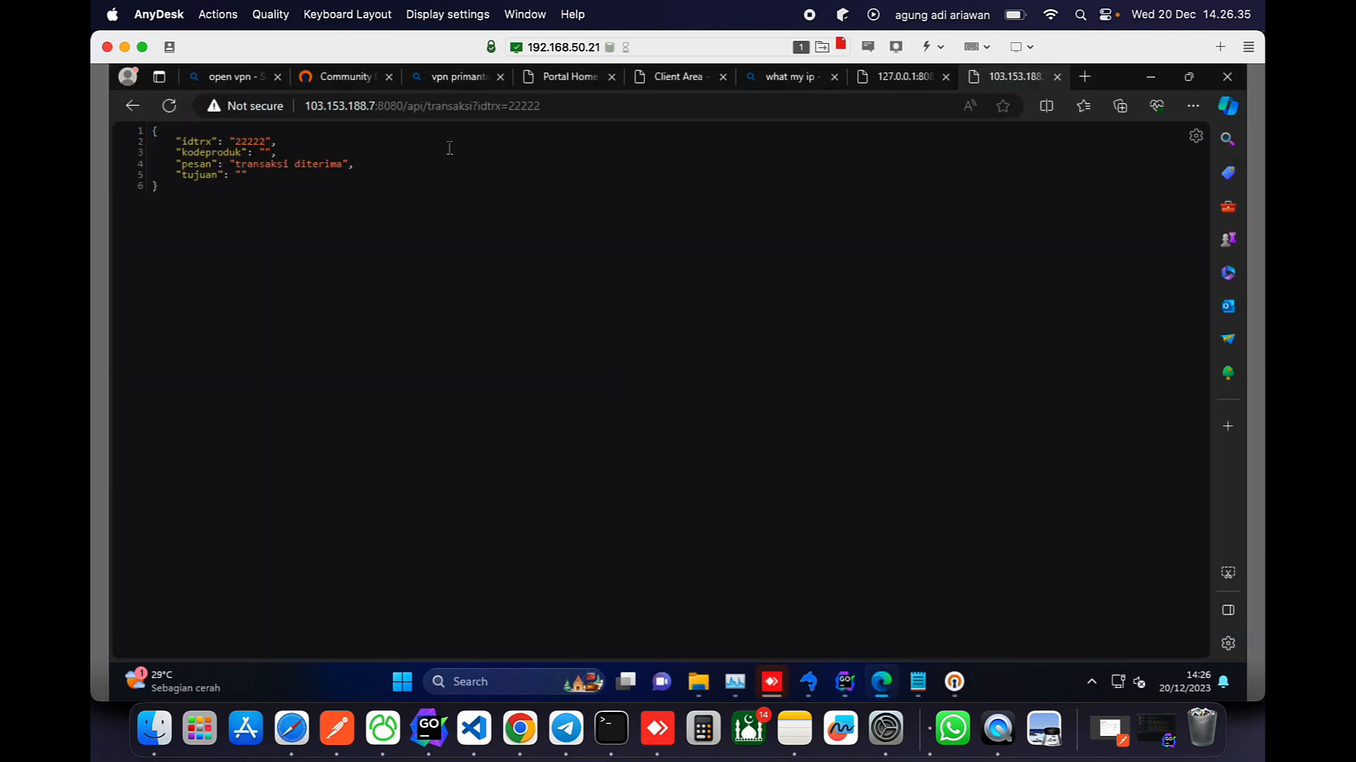
pyautogui.click(391, 106)
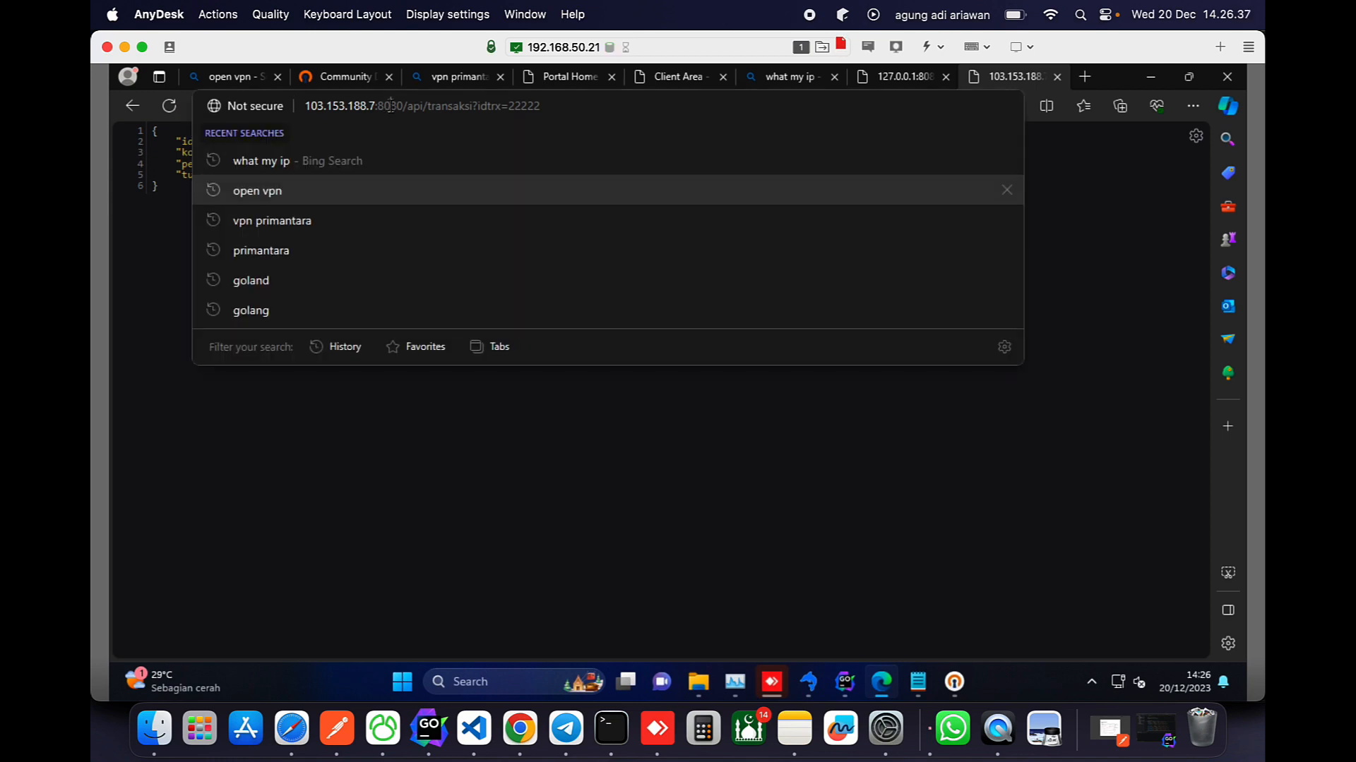
pyautogui.click(404, 104)
pyautogui.moveTo(404, 104); pyautogui.dragTo(380, 104)
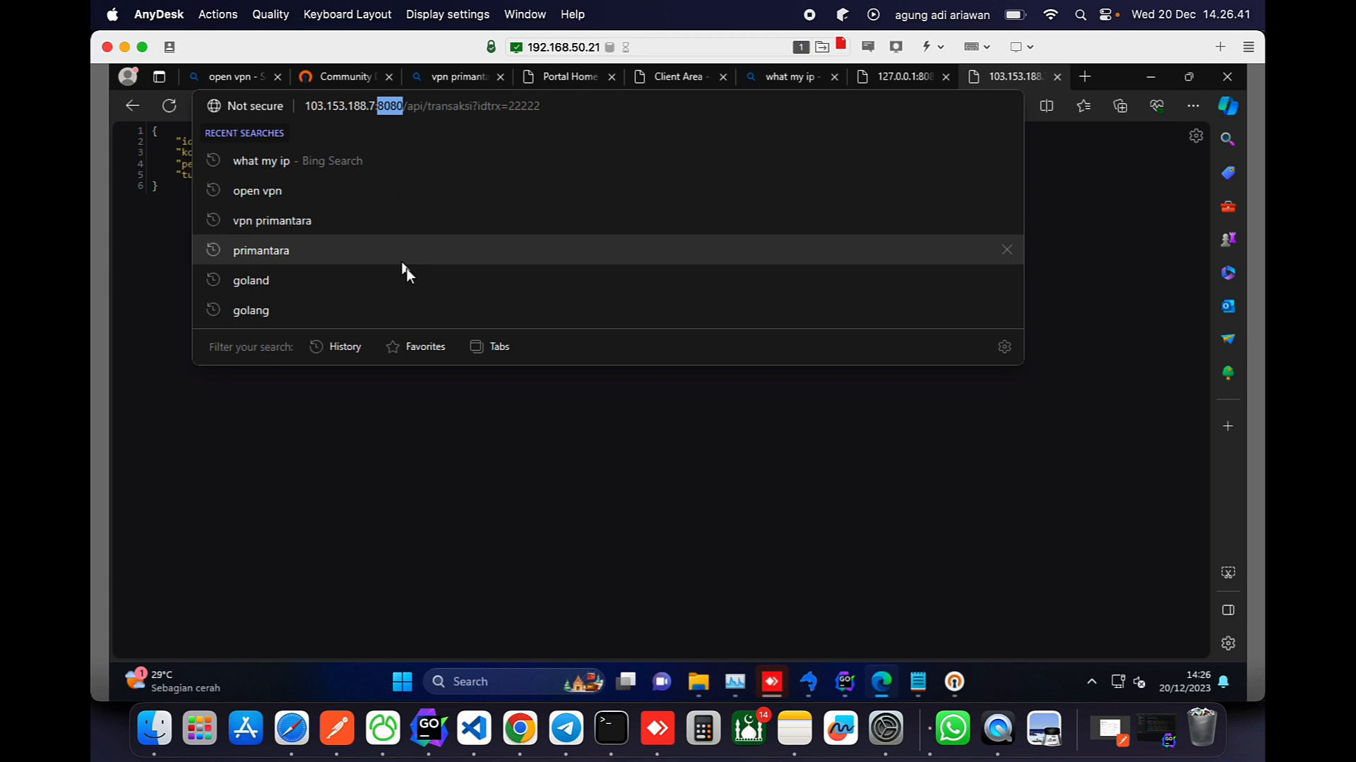
pyautogui.press('BackSpace')
pyautogui.press('Return')
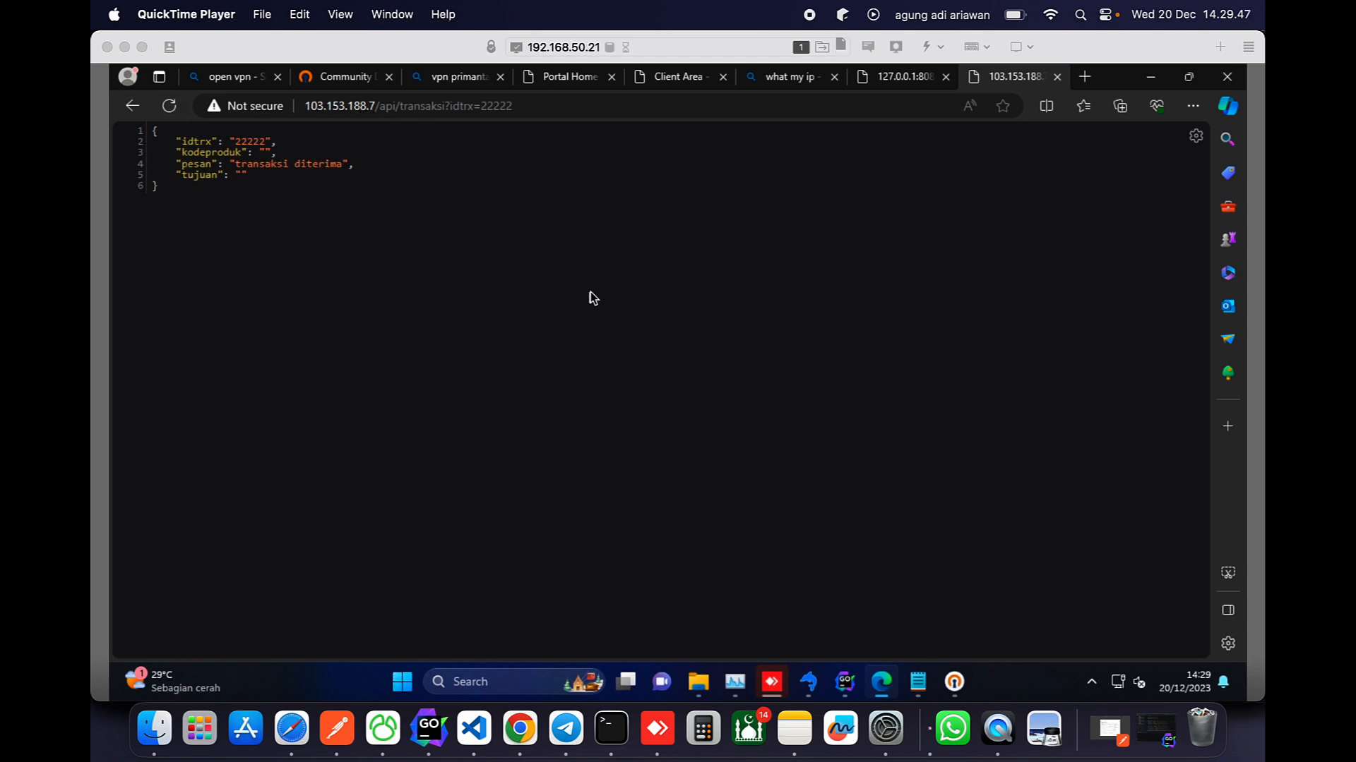
# Switch to Safari and open the root domain's A record for editing in Cloudflare's DNS records.
pyautogui.click(290, 720)
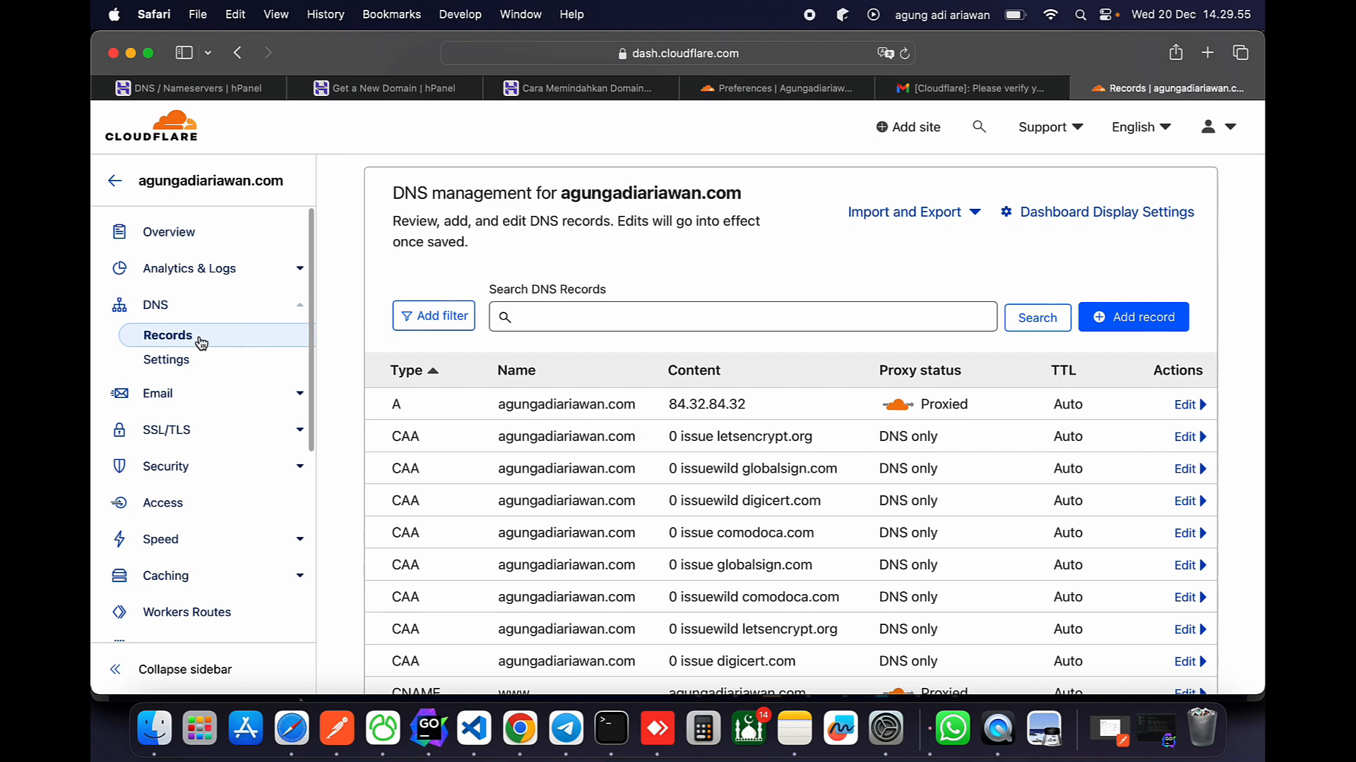
pyautogui.scroll(-2, 514, 396)
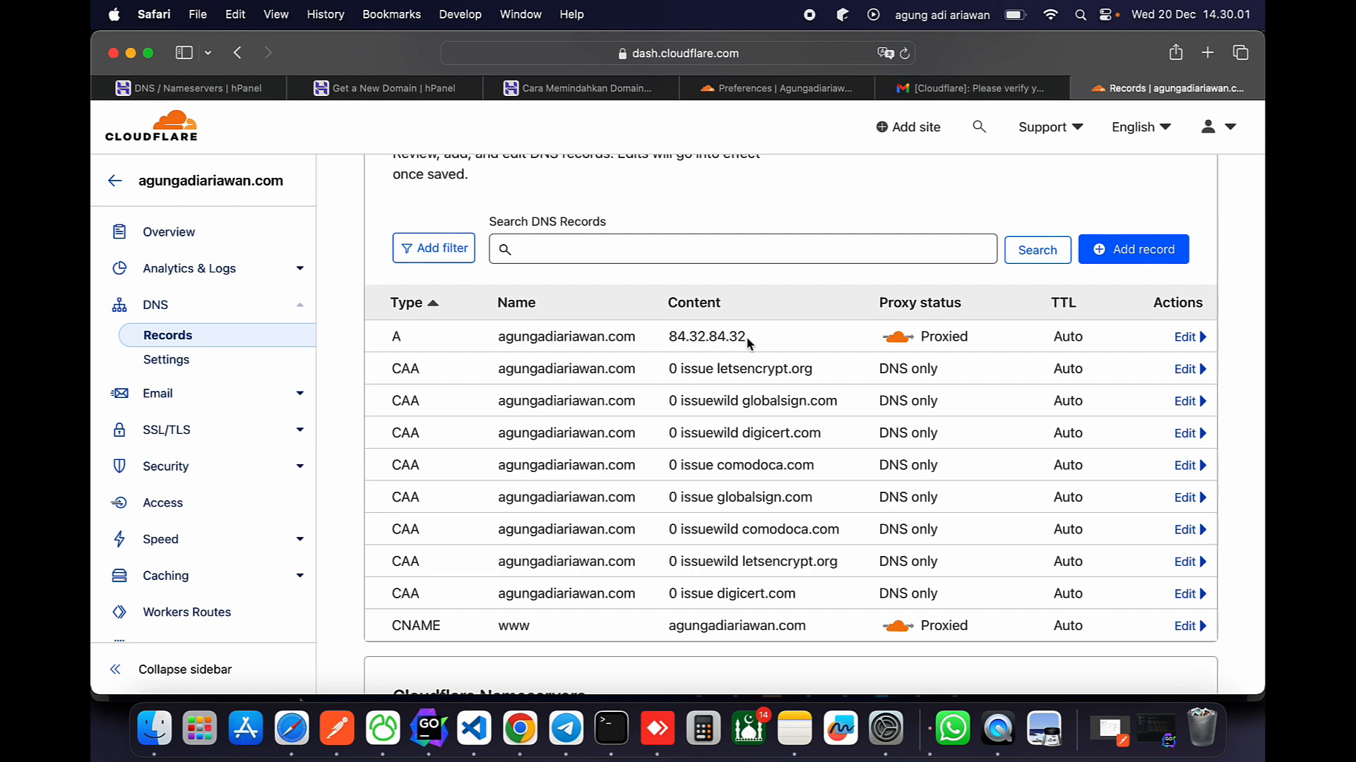
pyautogui.click(1190, 338)
pyautogui.doubleClick(776, 396)
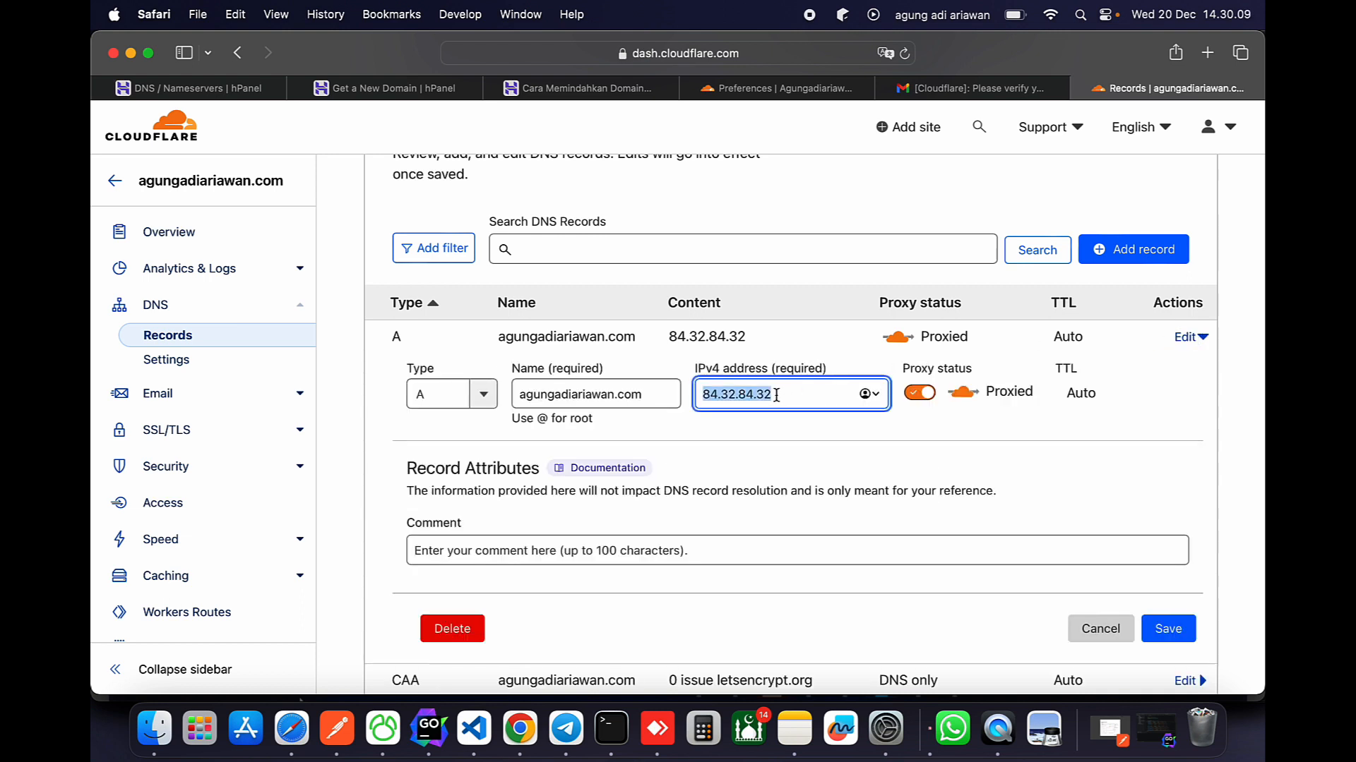
# Copy the server's public IP from the remote browser in AnyDesk and set the A record's IPv4 address to 103.153.188.7 in Safari.
pyautogui.click(658, 729)
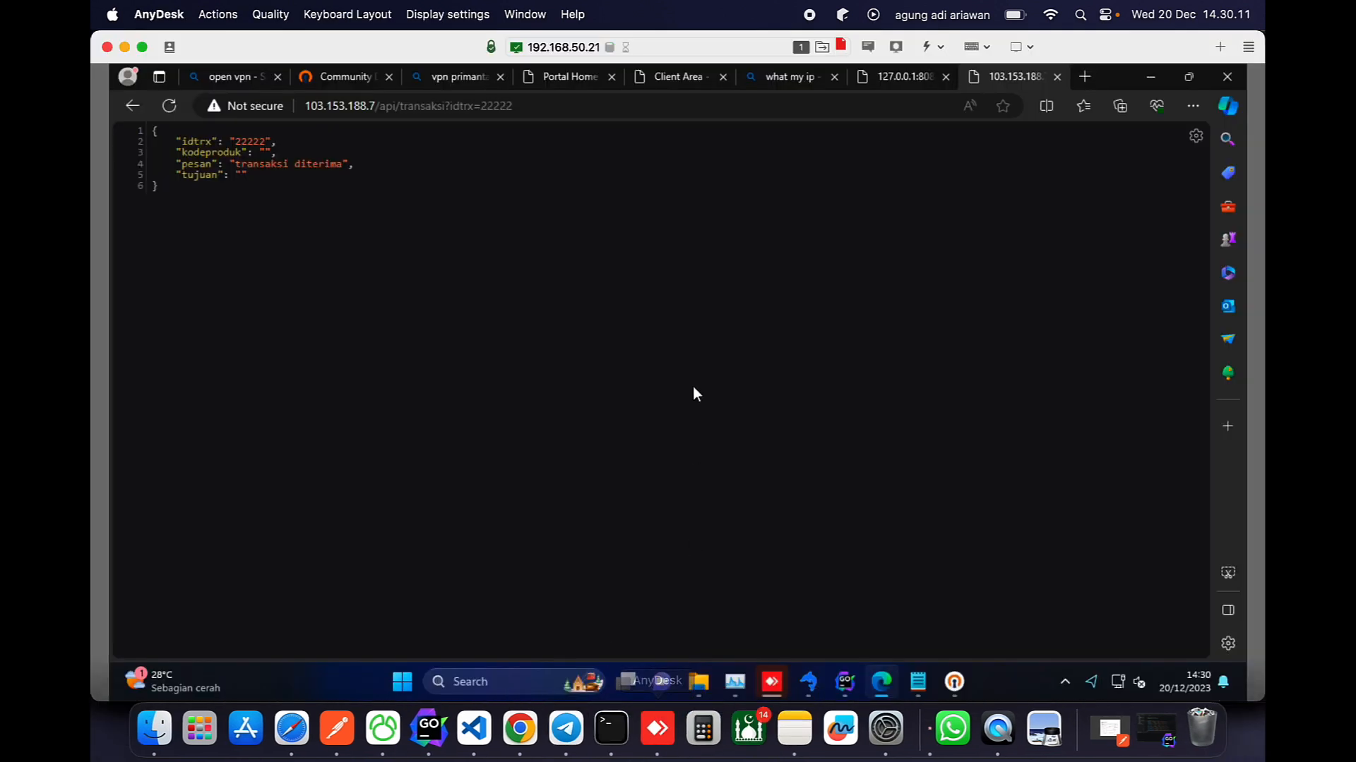
pyautogui.moveTo(375, 105); pyautogui.dragTo(308, 103)
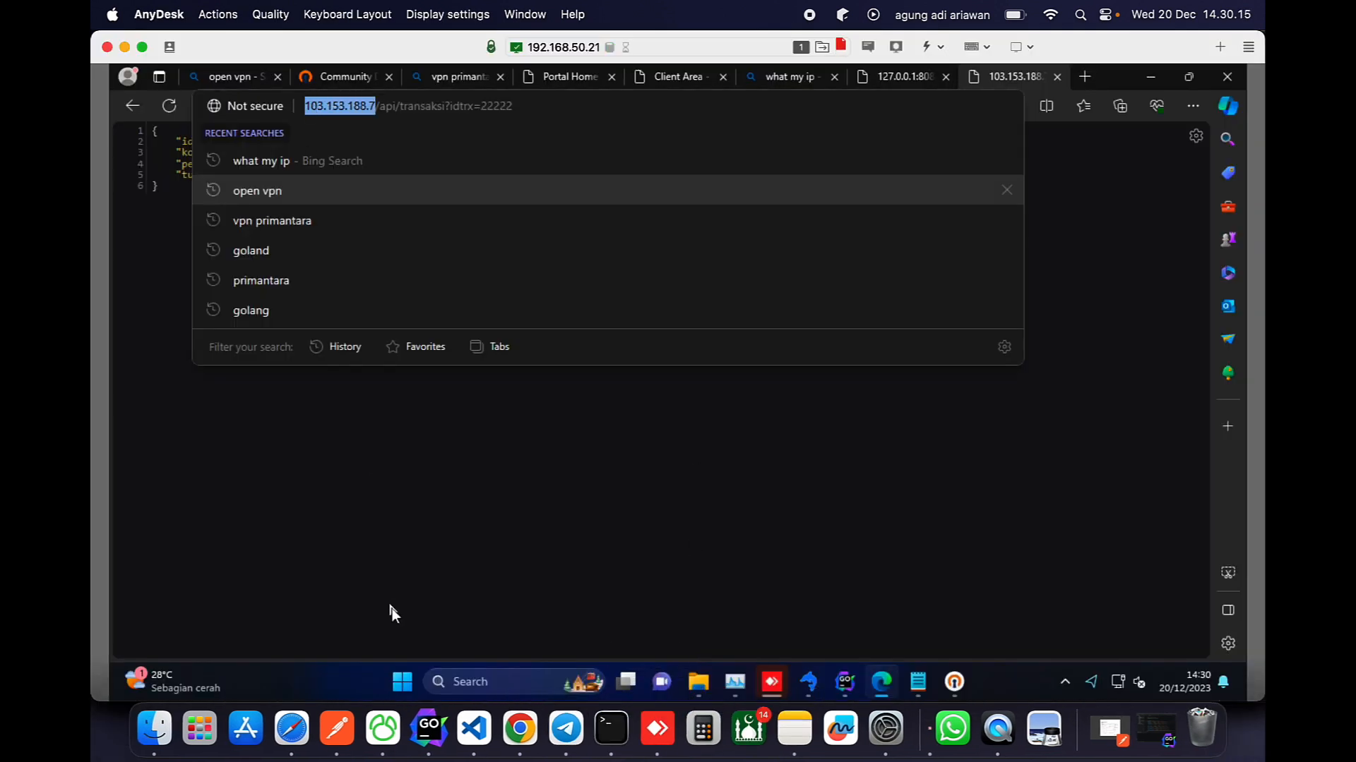
pyautogui.click(292, 730)
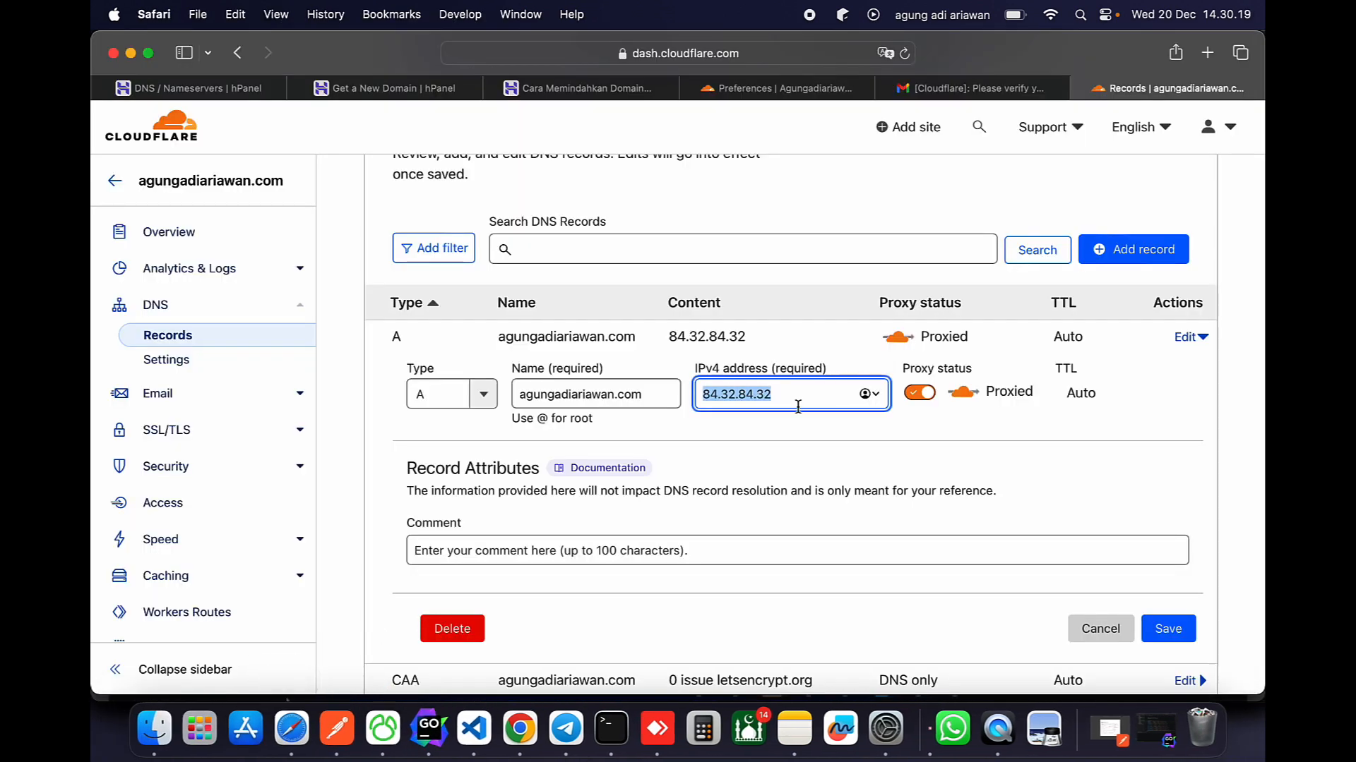
pyautogui.press('super+v')
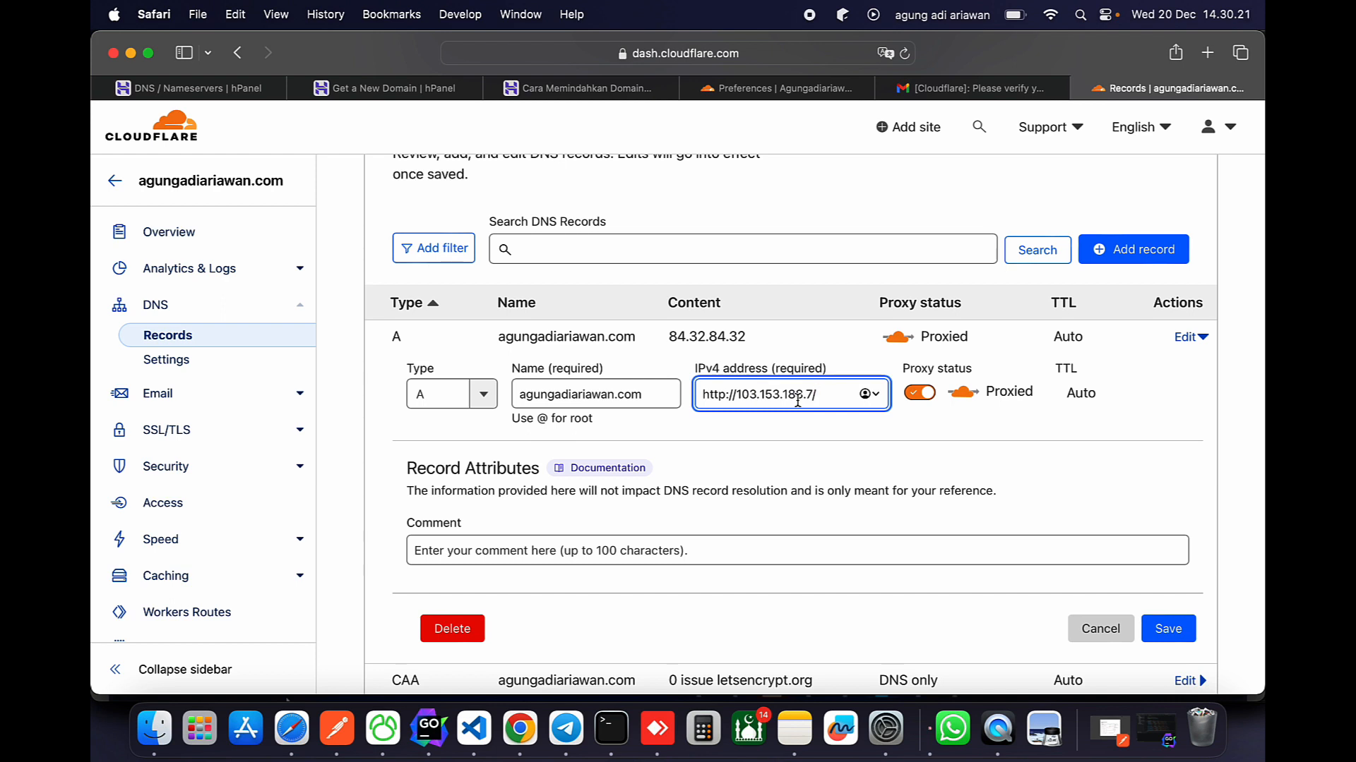
pyautogui.press('BackSpace')
pyautogui.press('Left')
pyautogui.press('Left')
pyautogui.press('Left')
pyautogui.press('Left')
pyautogui.press('BackSpace')
pyautogui.press('BackSpace')
pyautogui.press('BackSpace')
pyautogui.press('BackSpace')
pyautogui.press('BackSpace')
pyautogui.press('BackSpace')
pyautogui.press('BackSpace')
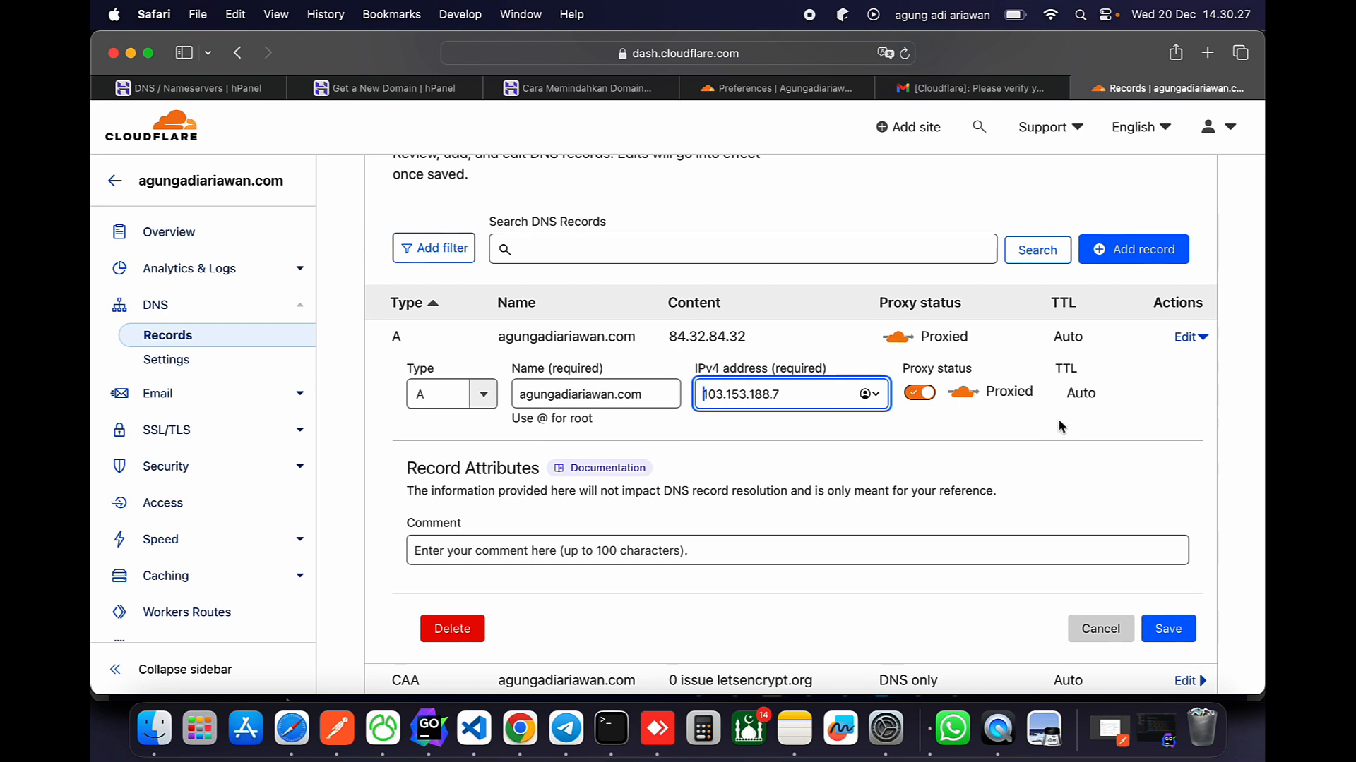
# Add the comment "ip induk" to the A record and save the record.
pyautogui.click(886, 550)
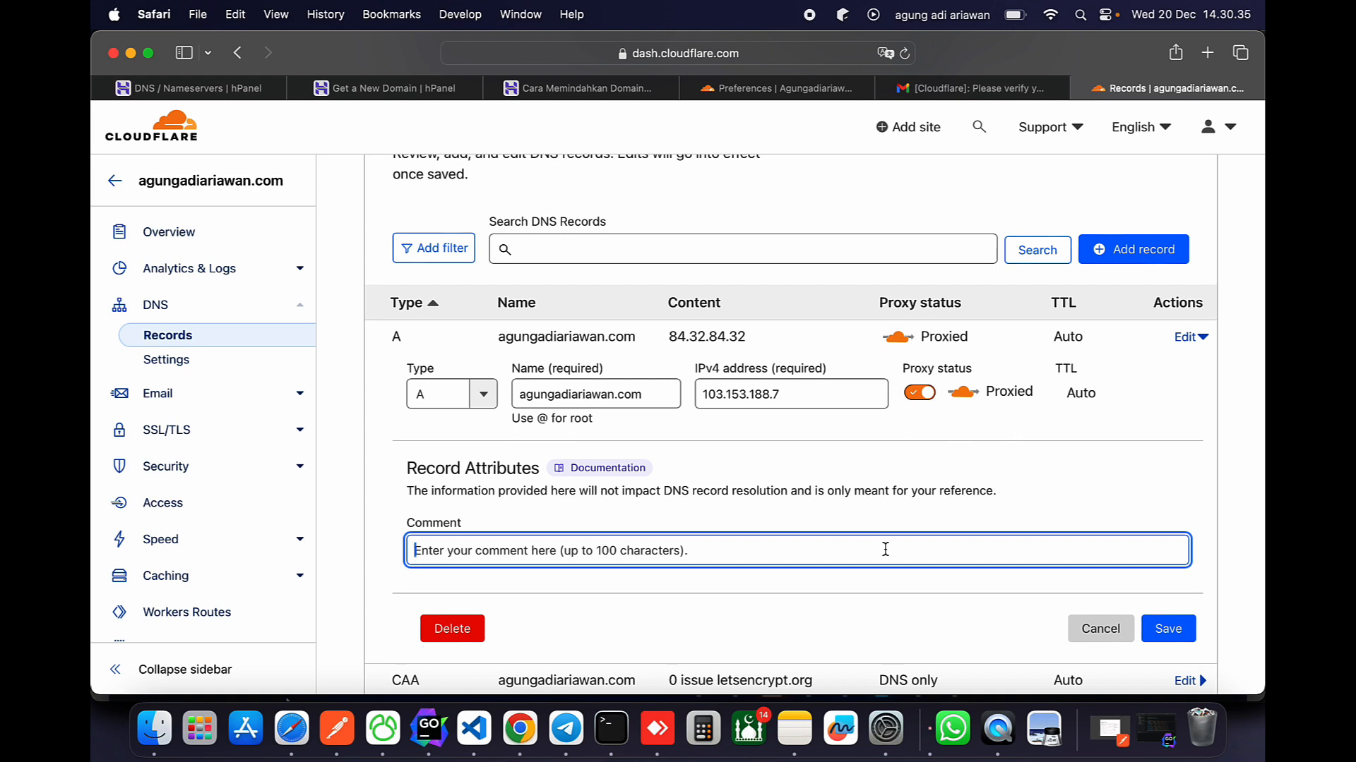
pyautogui.write('ip induk')
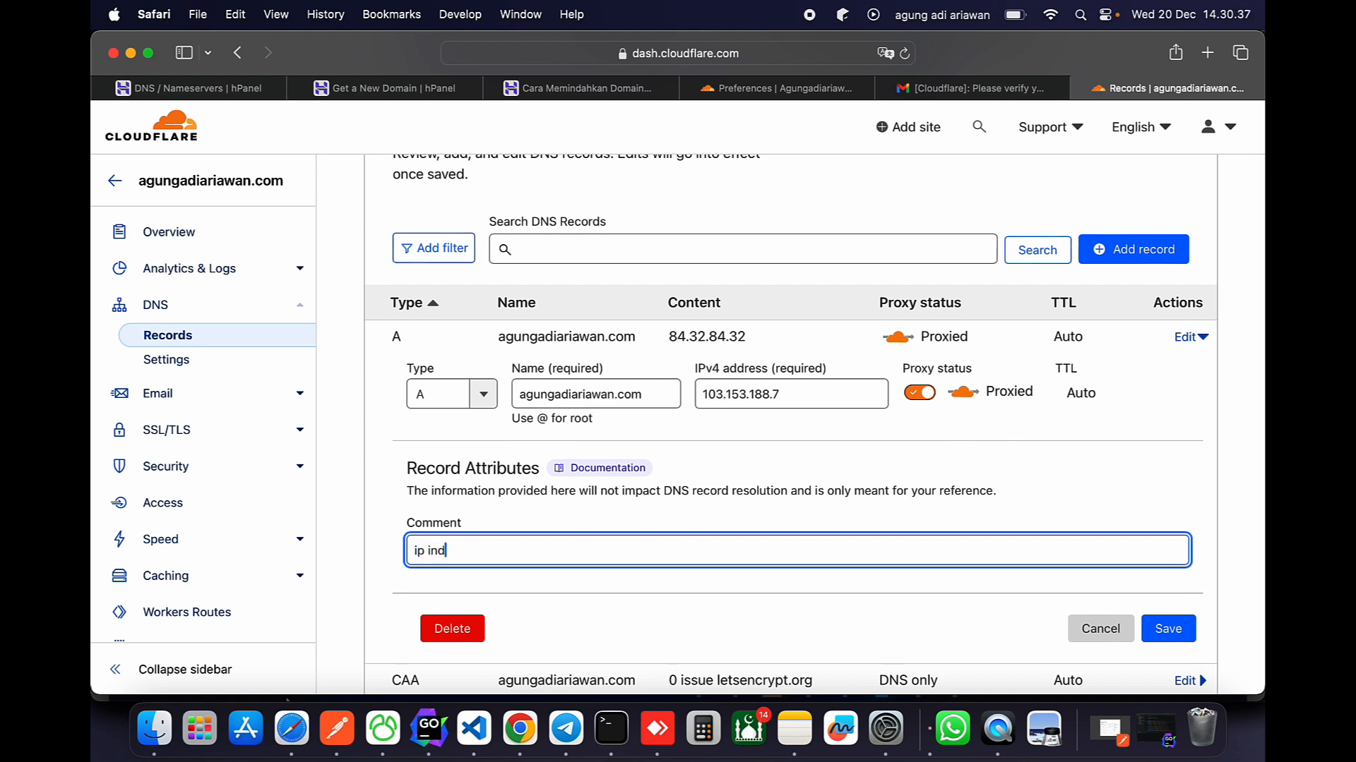
pyautogui.click(1176, 636)
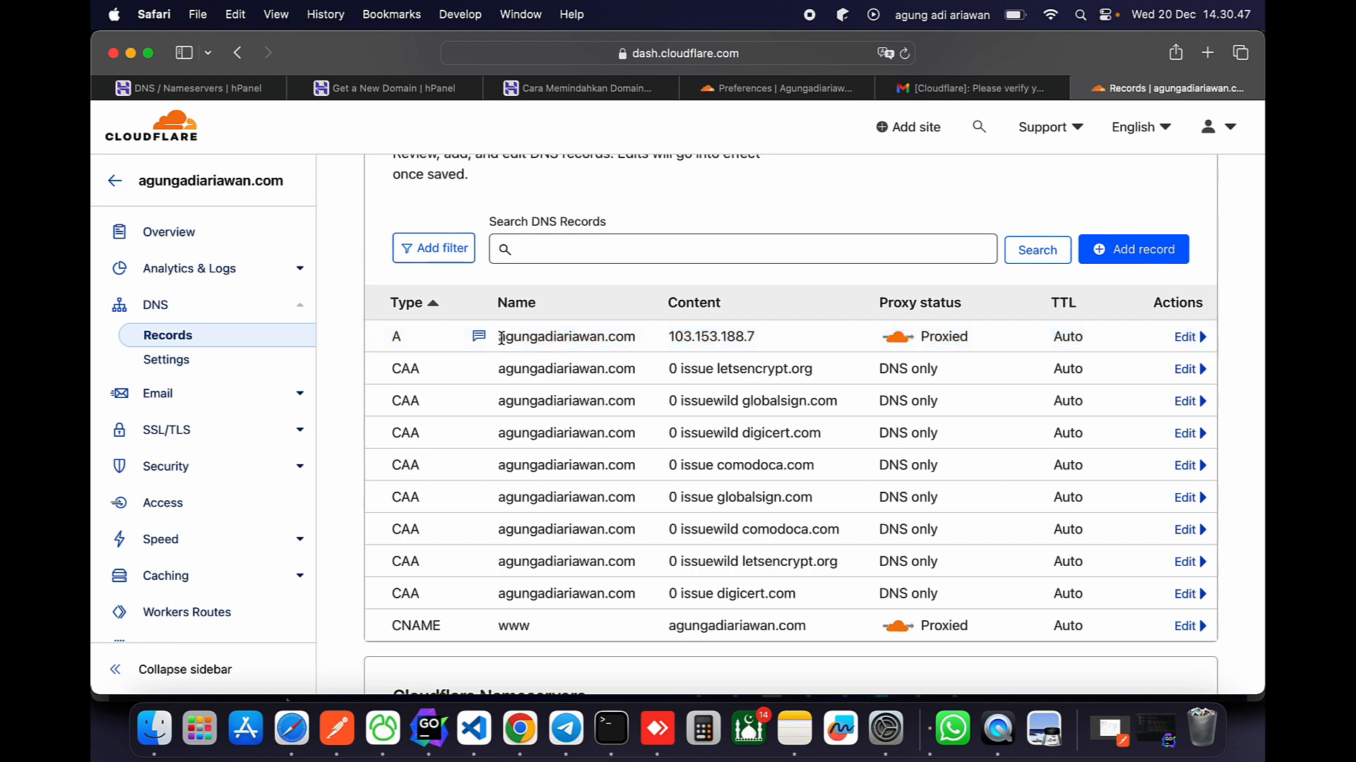
# Copy the root domain name from the A record and open it in a new browser tab.
pyautogui.moveTo(501, 339); pyautogui.dragTo(634, 339)
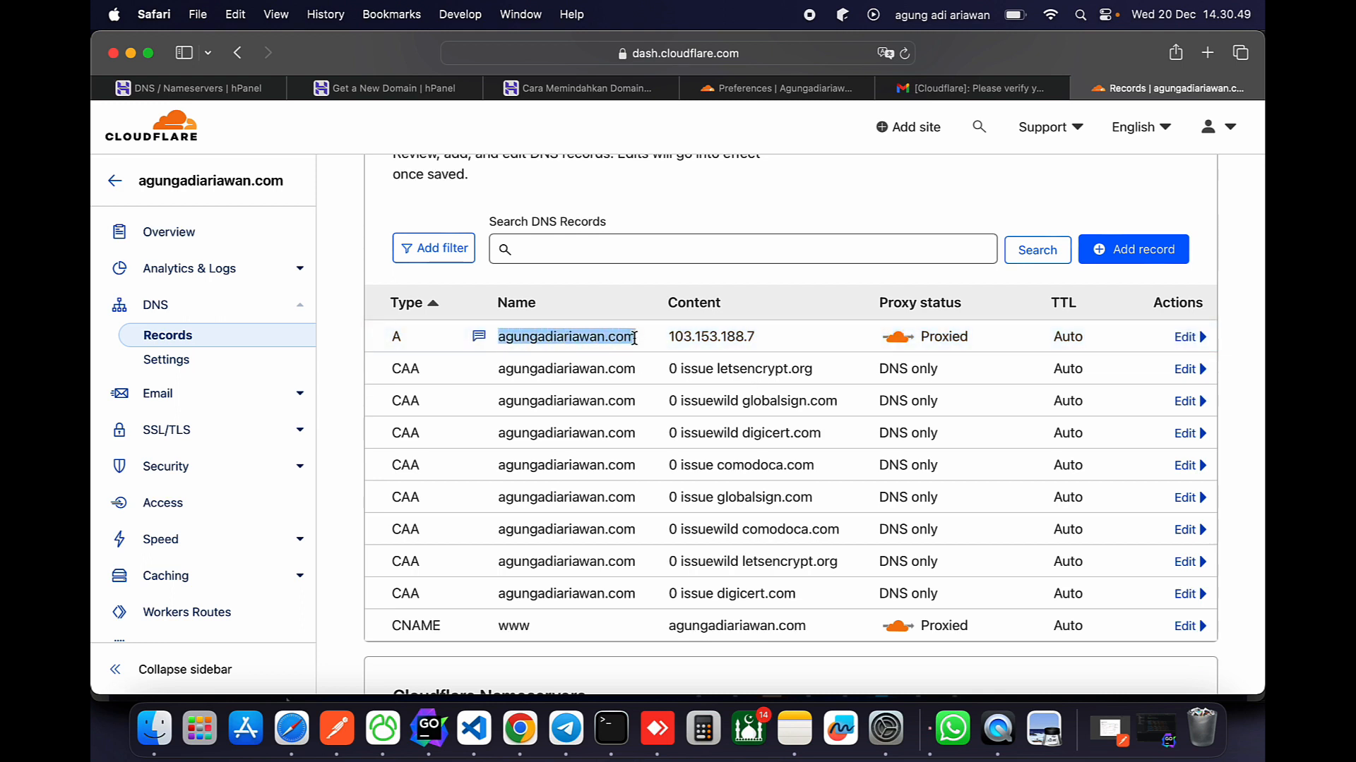
pyautogui.press('super+c')
pyautogui.click(1207, 53)
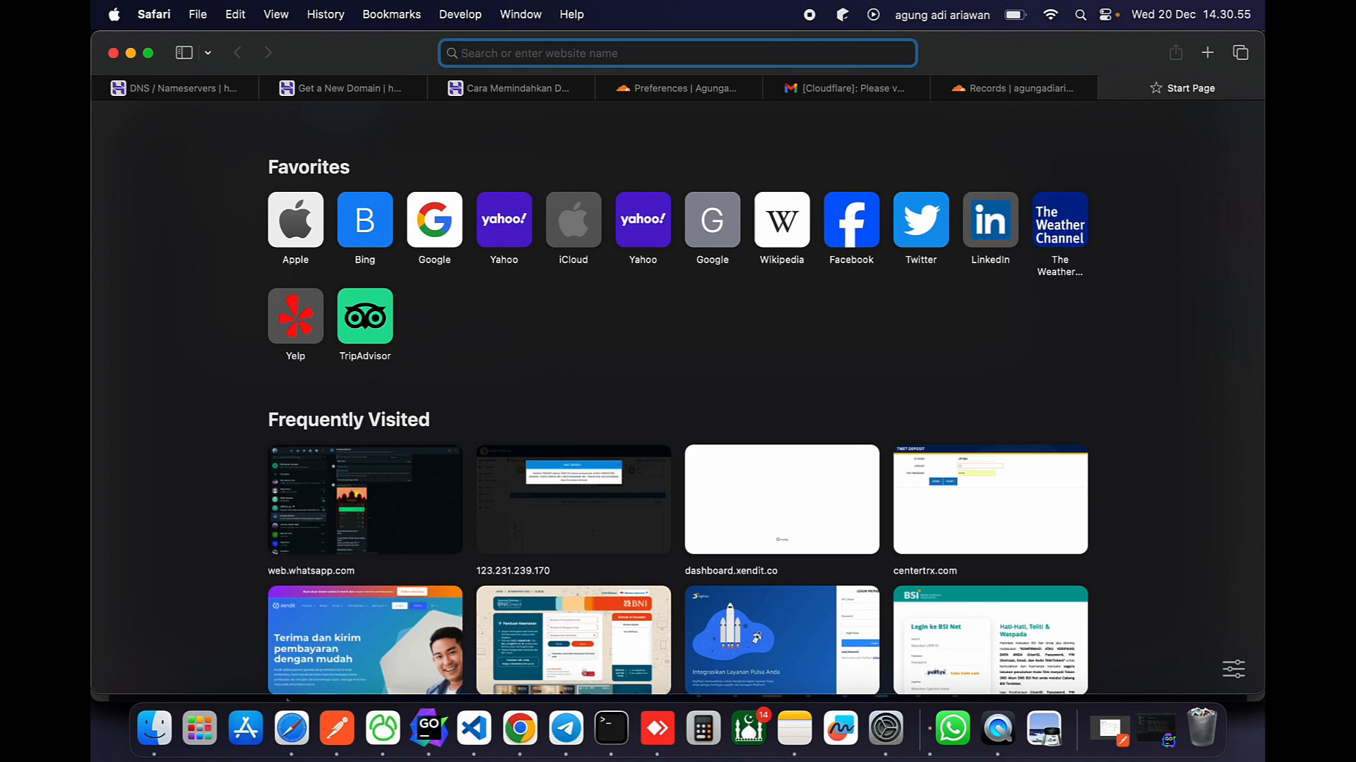
pyautogui.press('super+v')
pyautogui.press('Return')
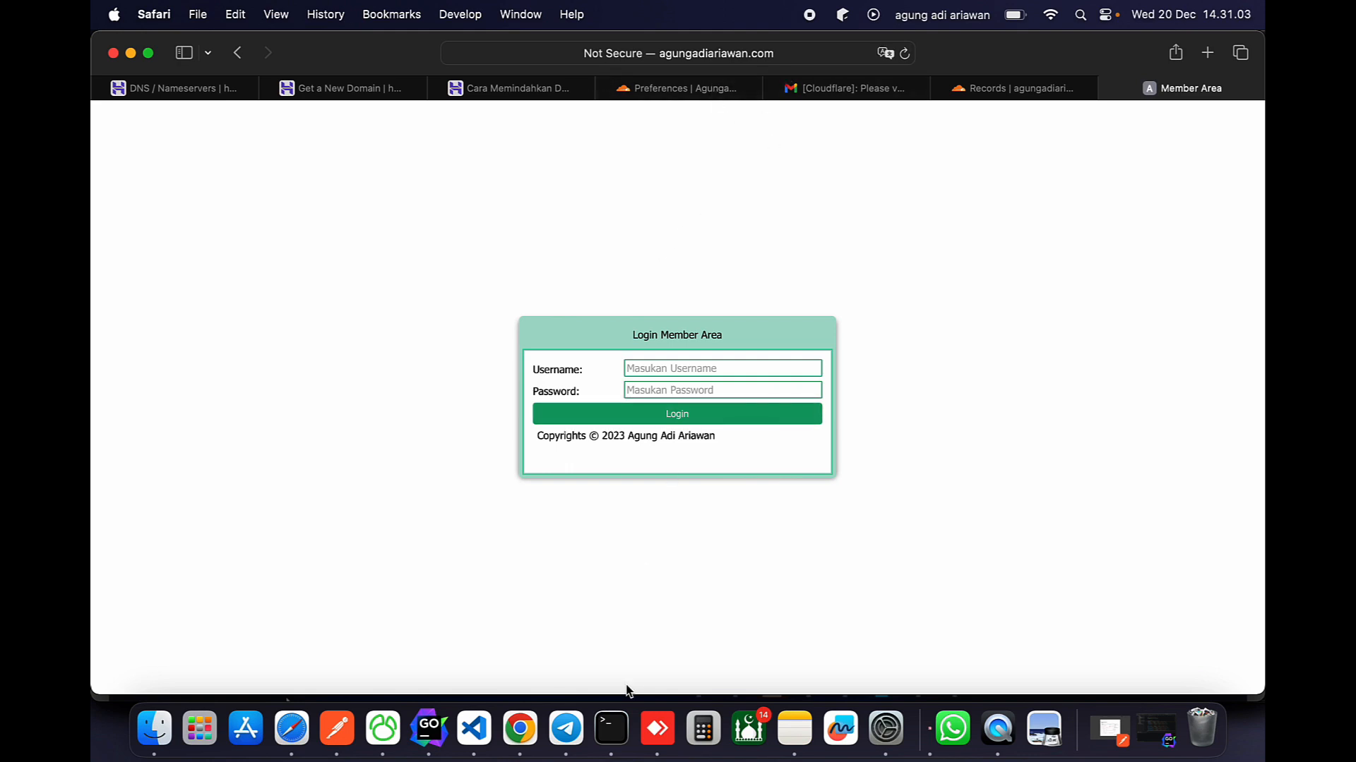
# Check the API path in the remote browser, and request /api/transaksi?idtrx=22222 on the root domain in Safari.
pyautogui.click(657, 728)
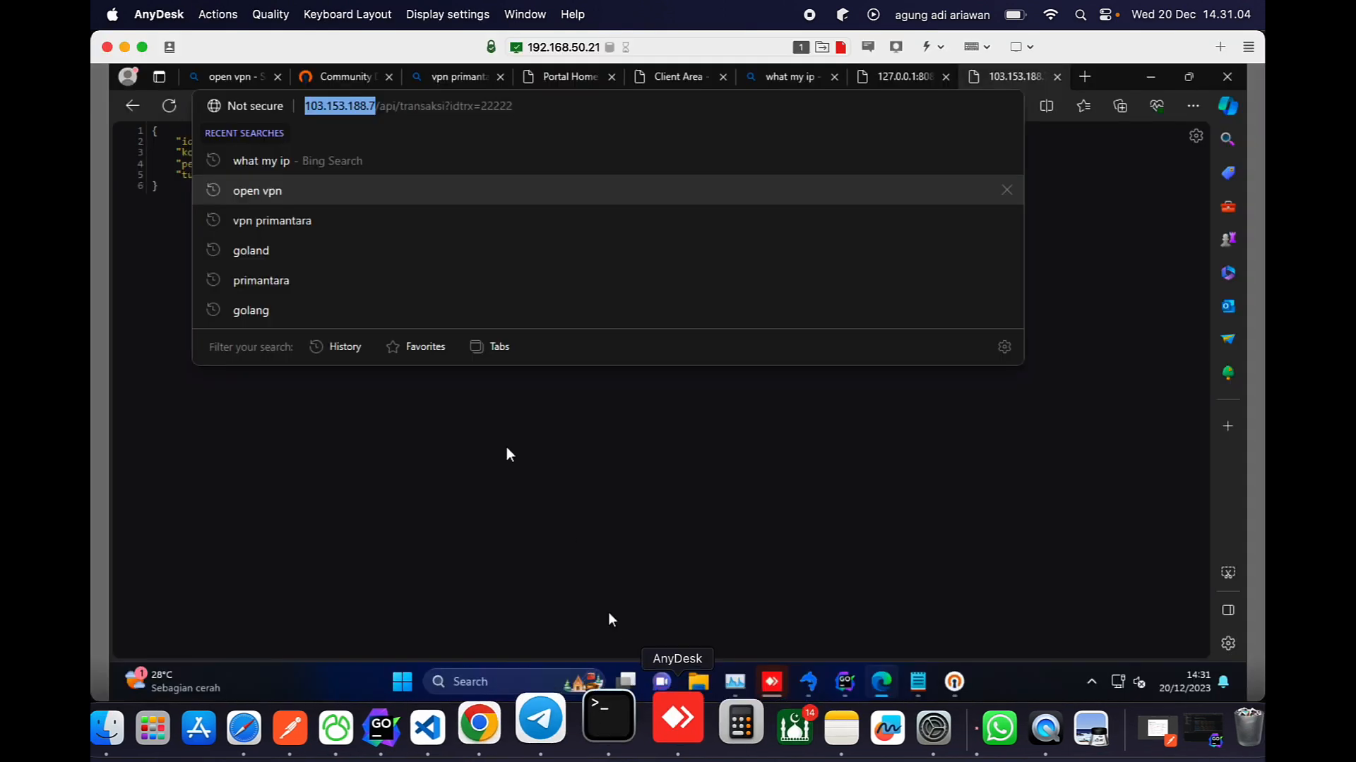
pyautogui.click(401, 498)
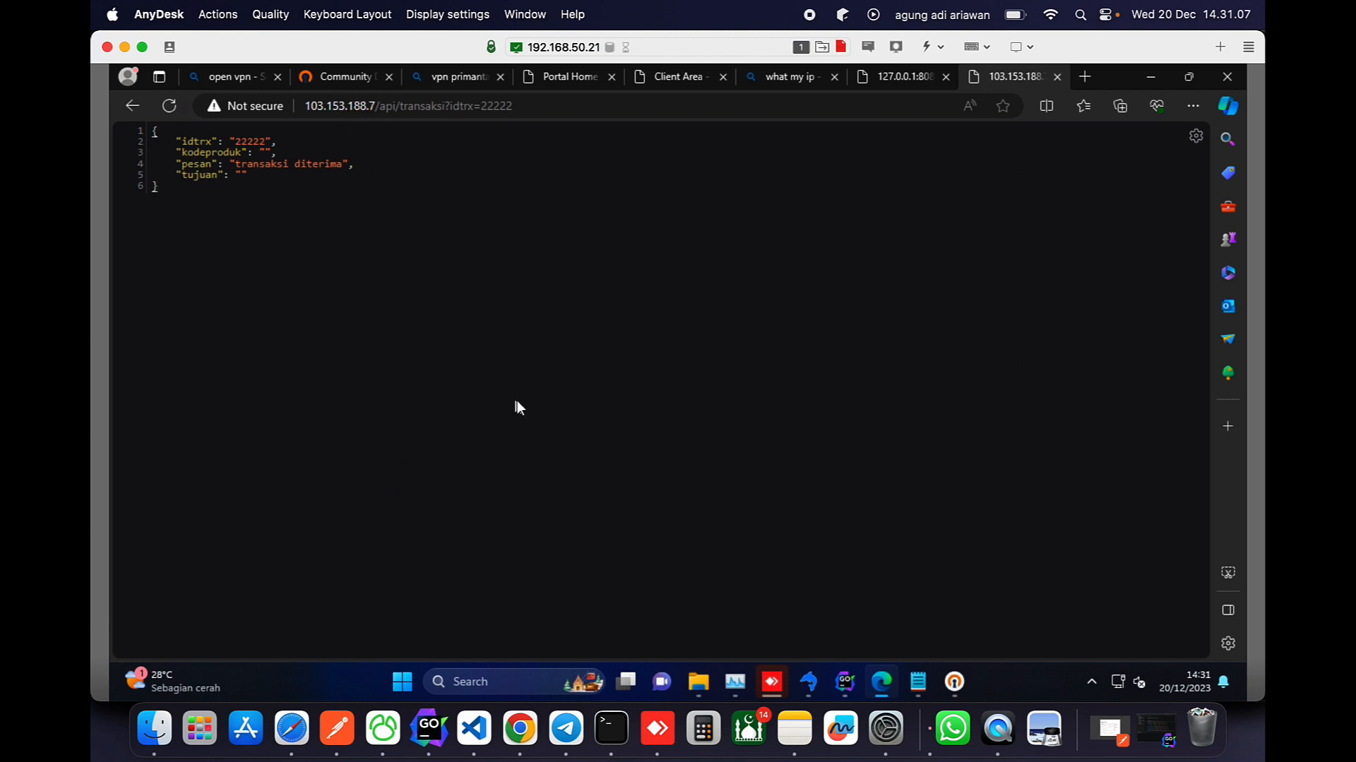
pyautogui.click(292, 729)
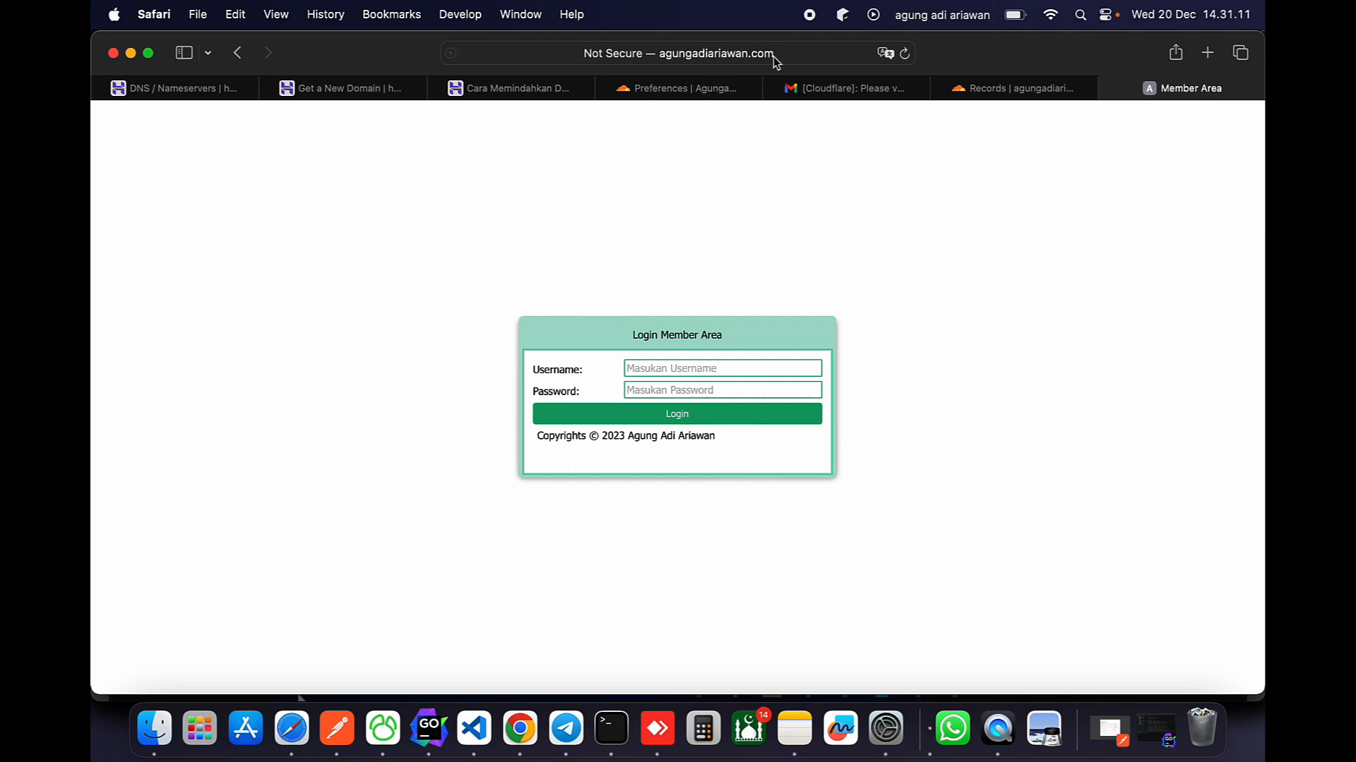
pyautogui.click(773, 57)
pyautogui.click(368, 322)
pyautogui.click(790, 56)
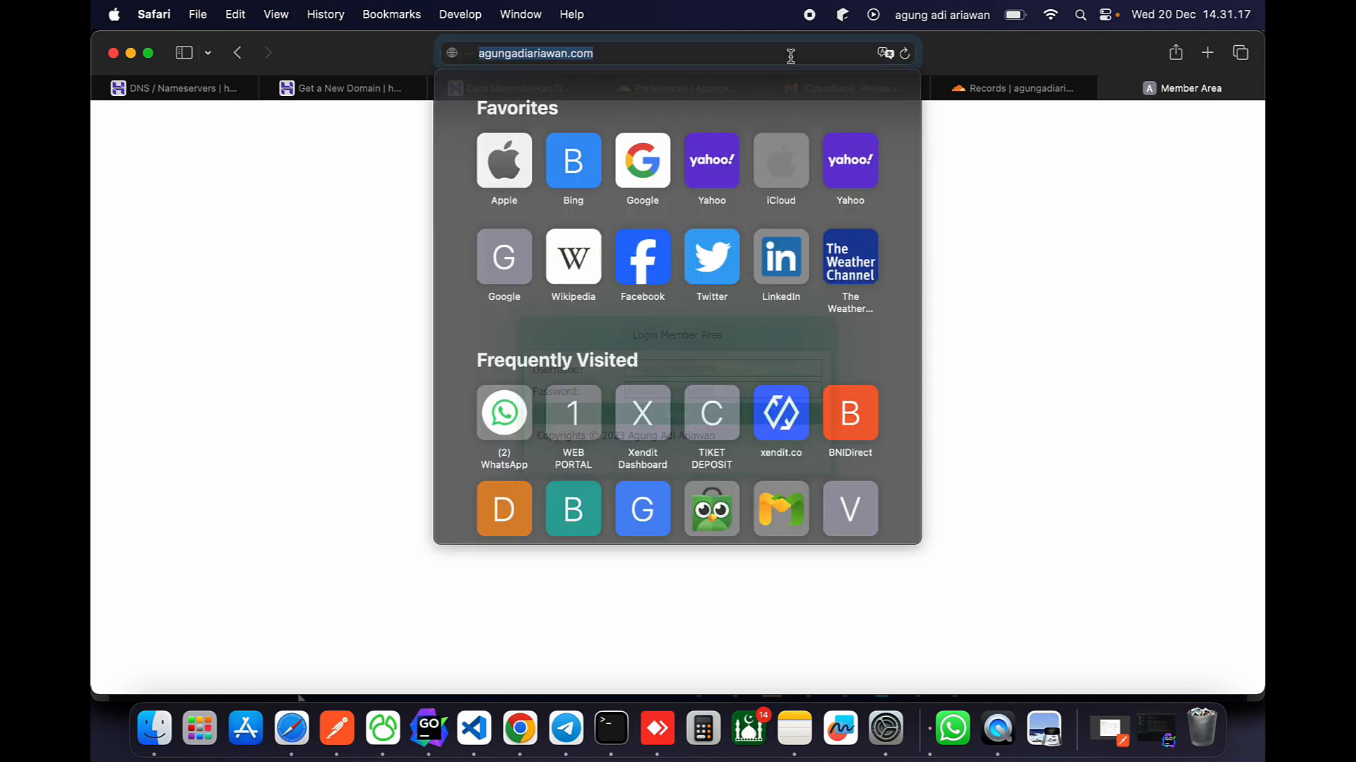
pyautogui.click(778, 56)
pyautogui.write('/')
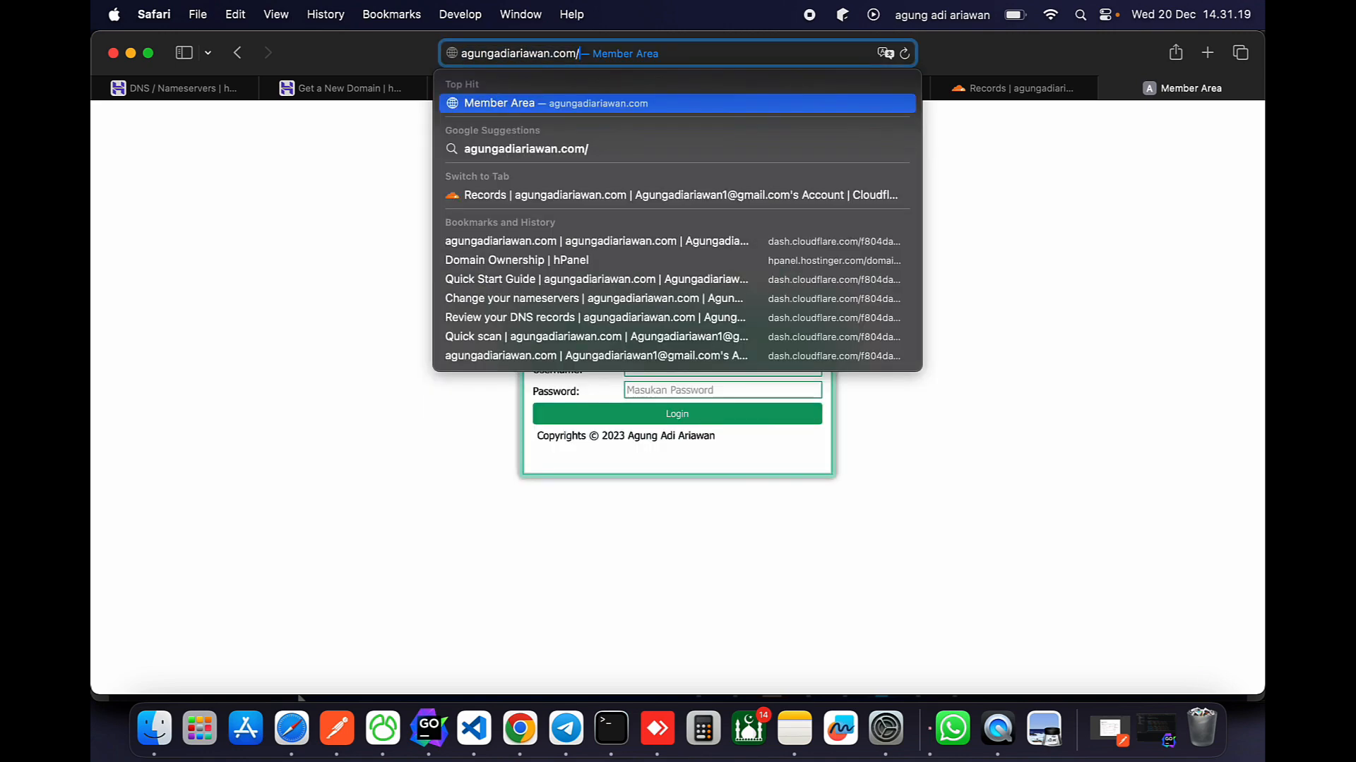
pyautogui.write('api/transaksi')
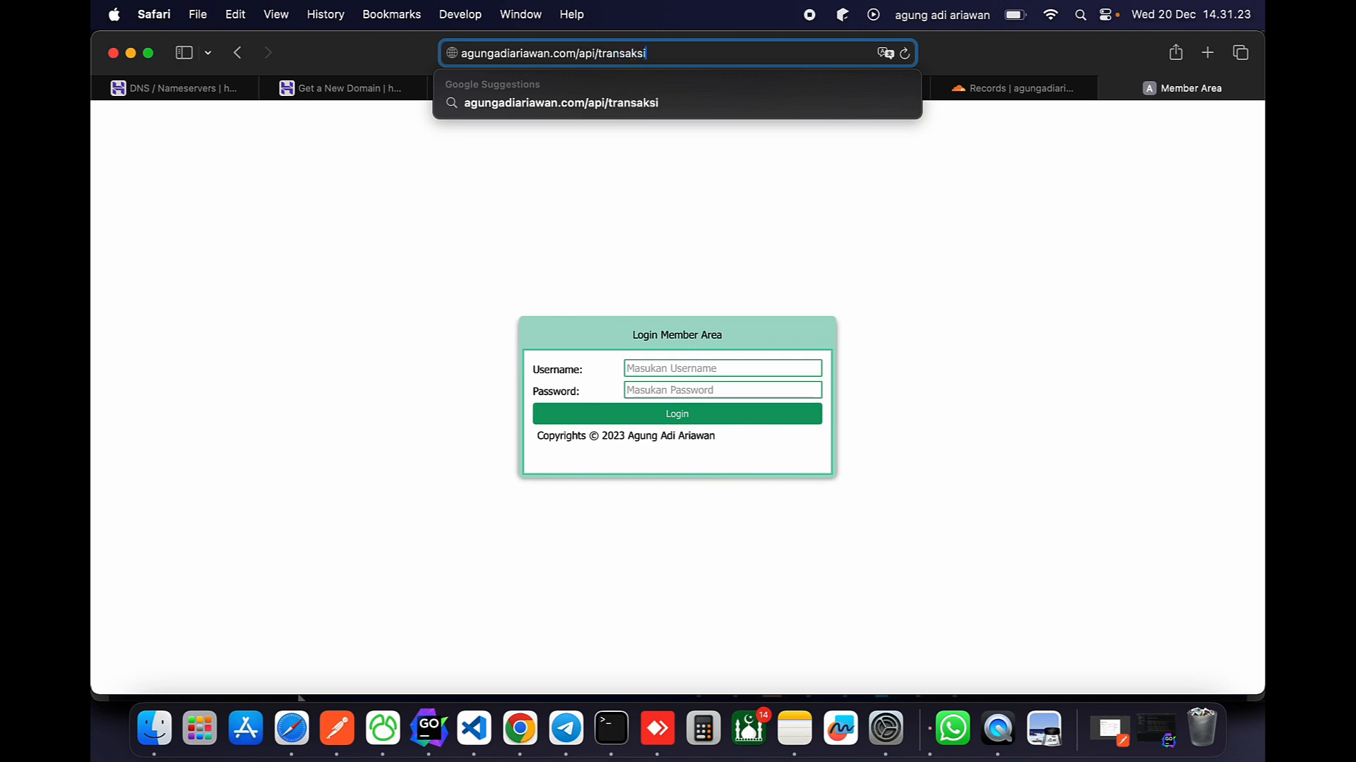
pyautogui.write('?idtrx=22222')
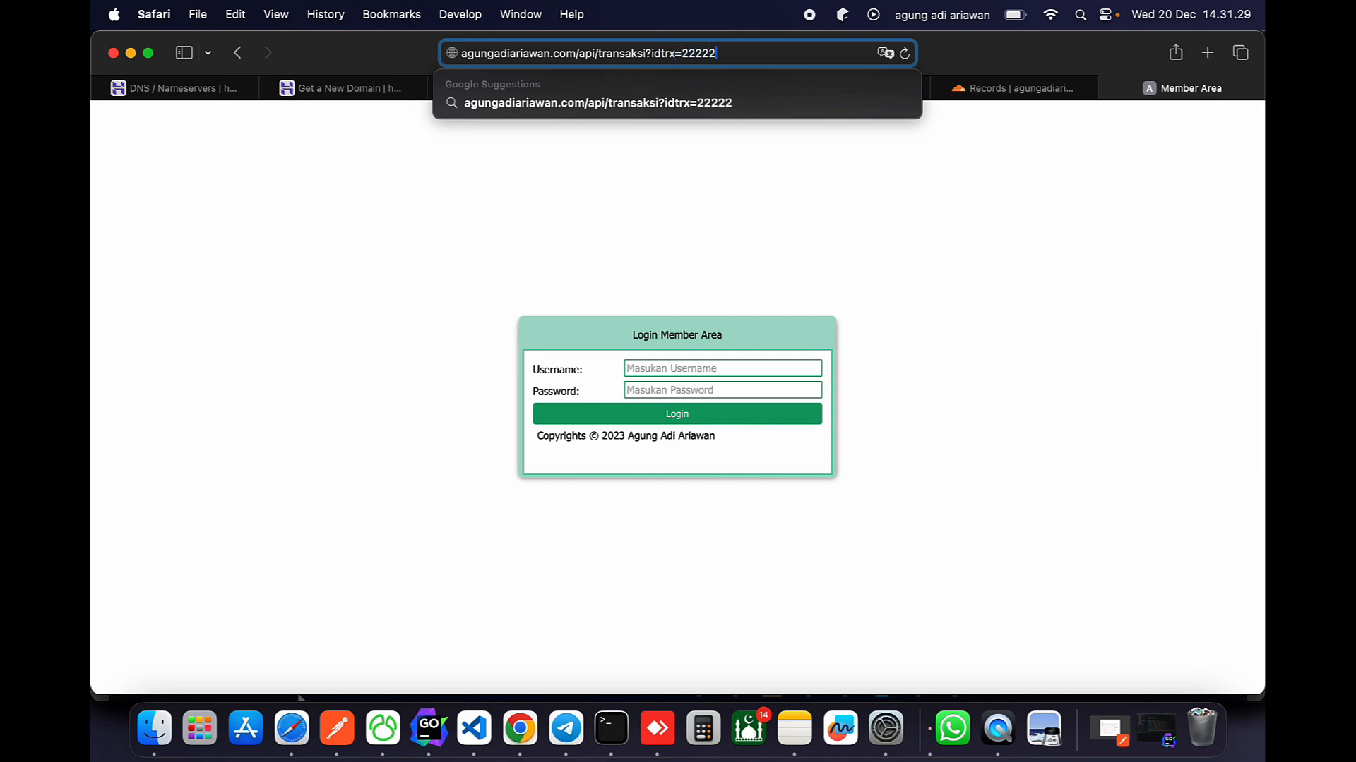
pyautogui.press('Return')
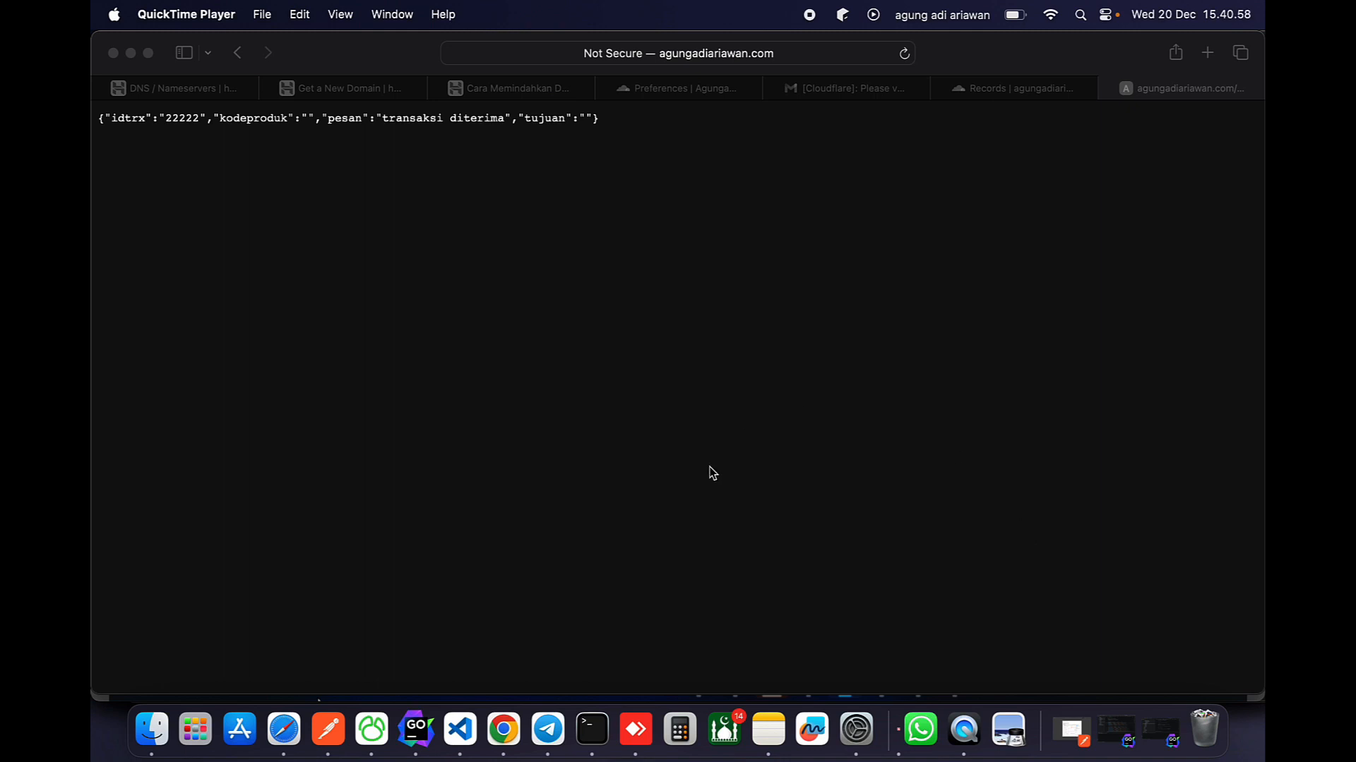
# Switch to GoLand in AnyDesk and add "hitip := c.IP()" below the print line of the CekIp function in router.go.
pyautogui.click(637, 714)
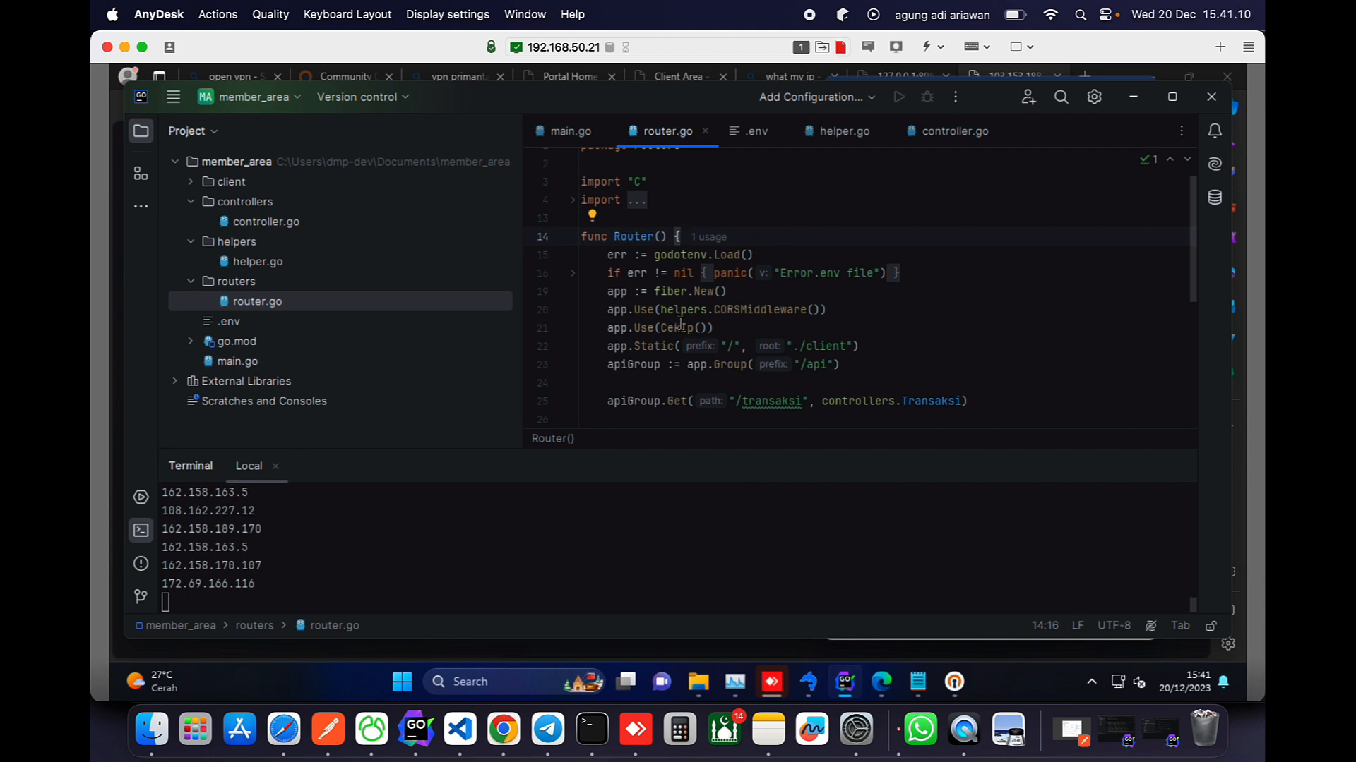
pyautogui.doubleClick(681, 327)
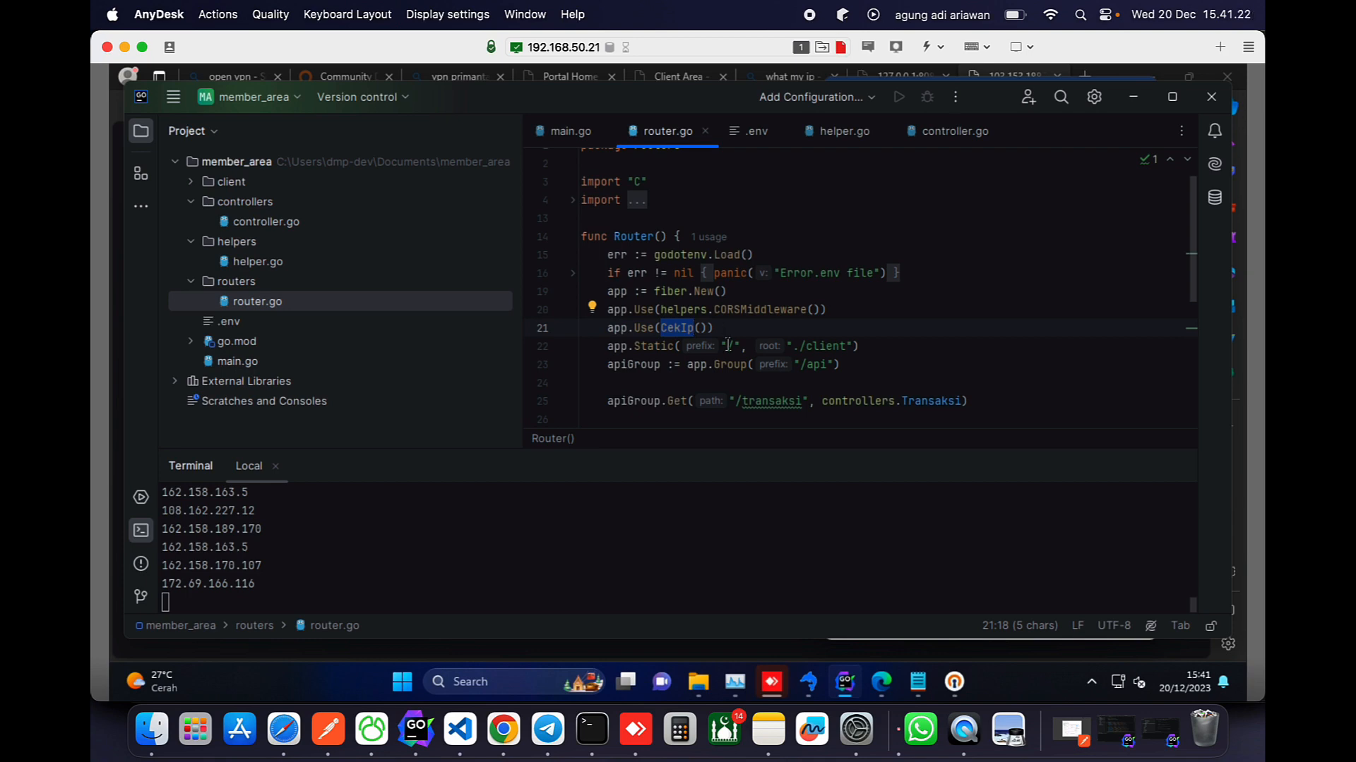
pyautogui.scroll(-4, 728, 345)
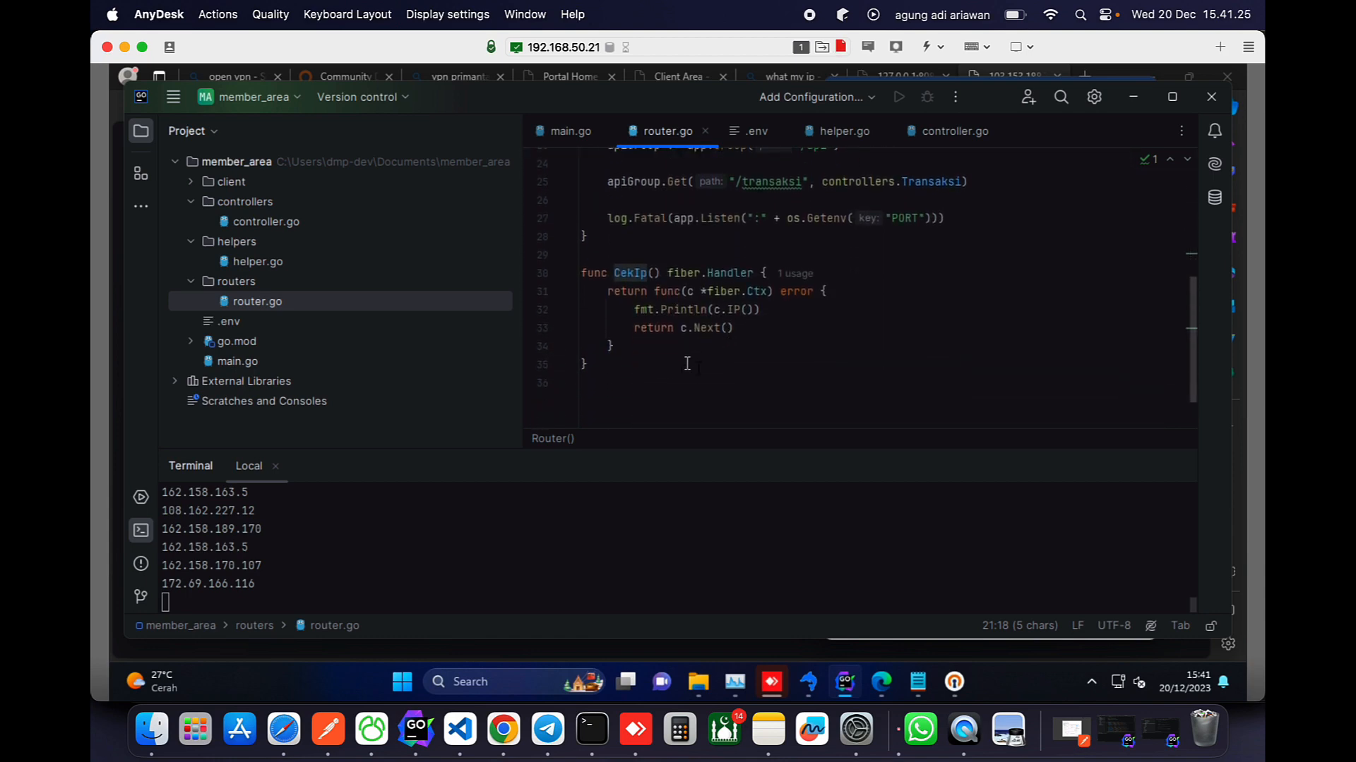
pyautogui.click(768, 313)
pyautogui.press('Return')
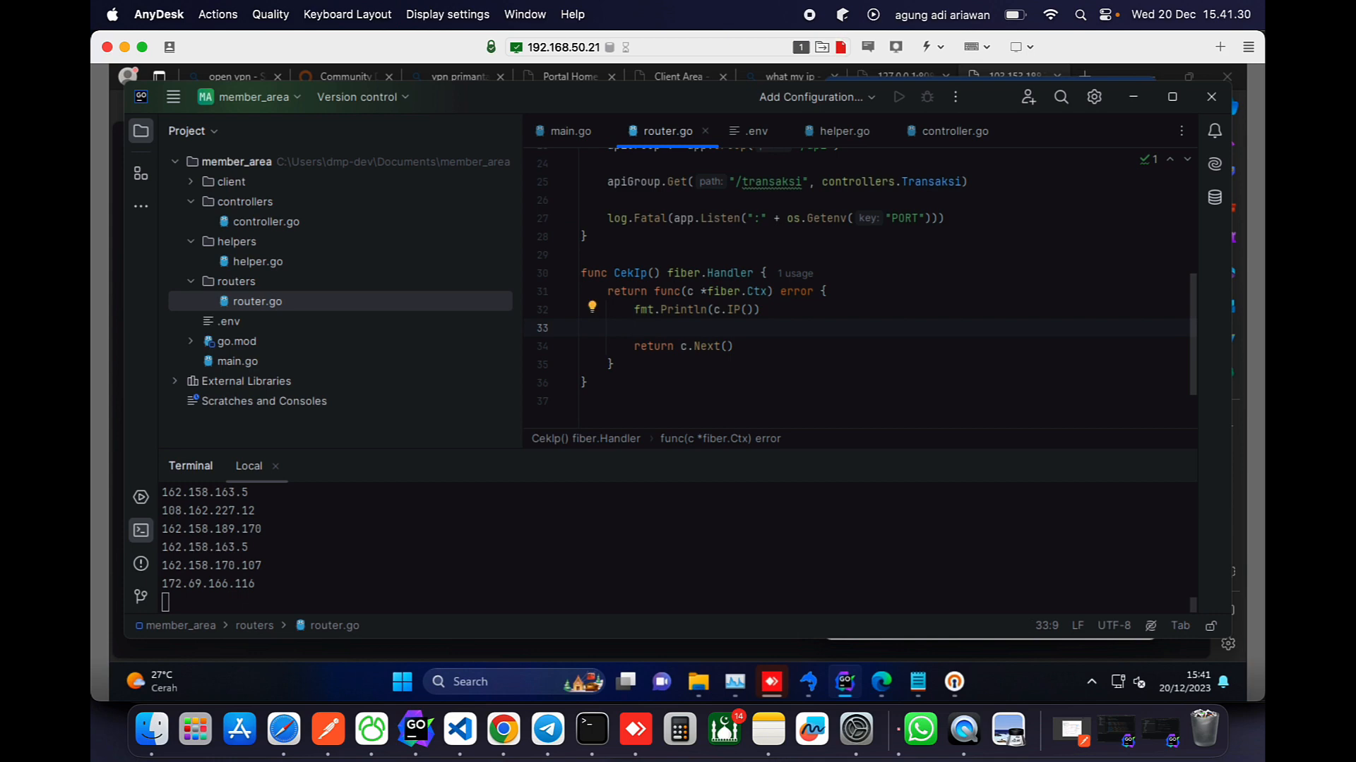
pyautogui.write('hitip')
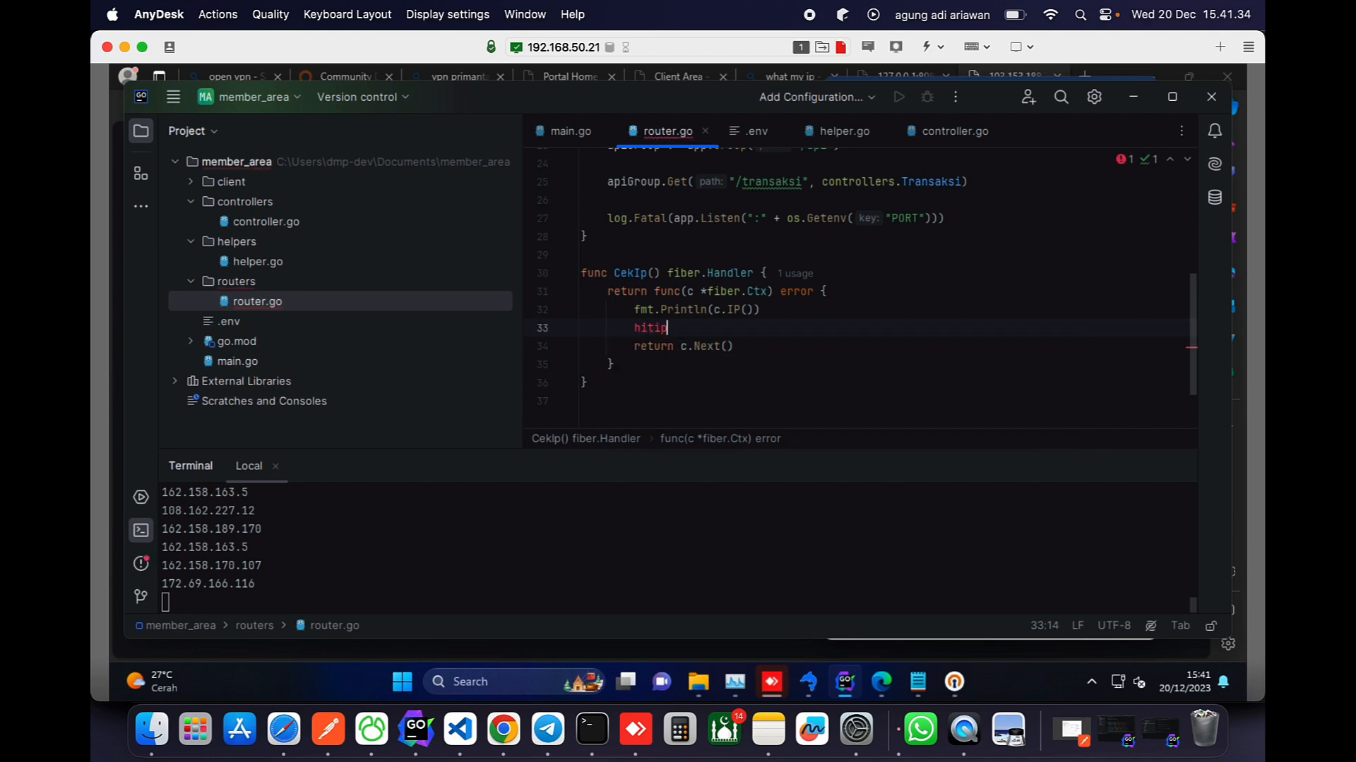
pyautogui.write(' := c.')
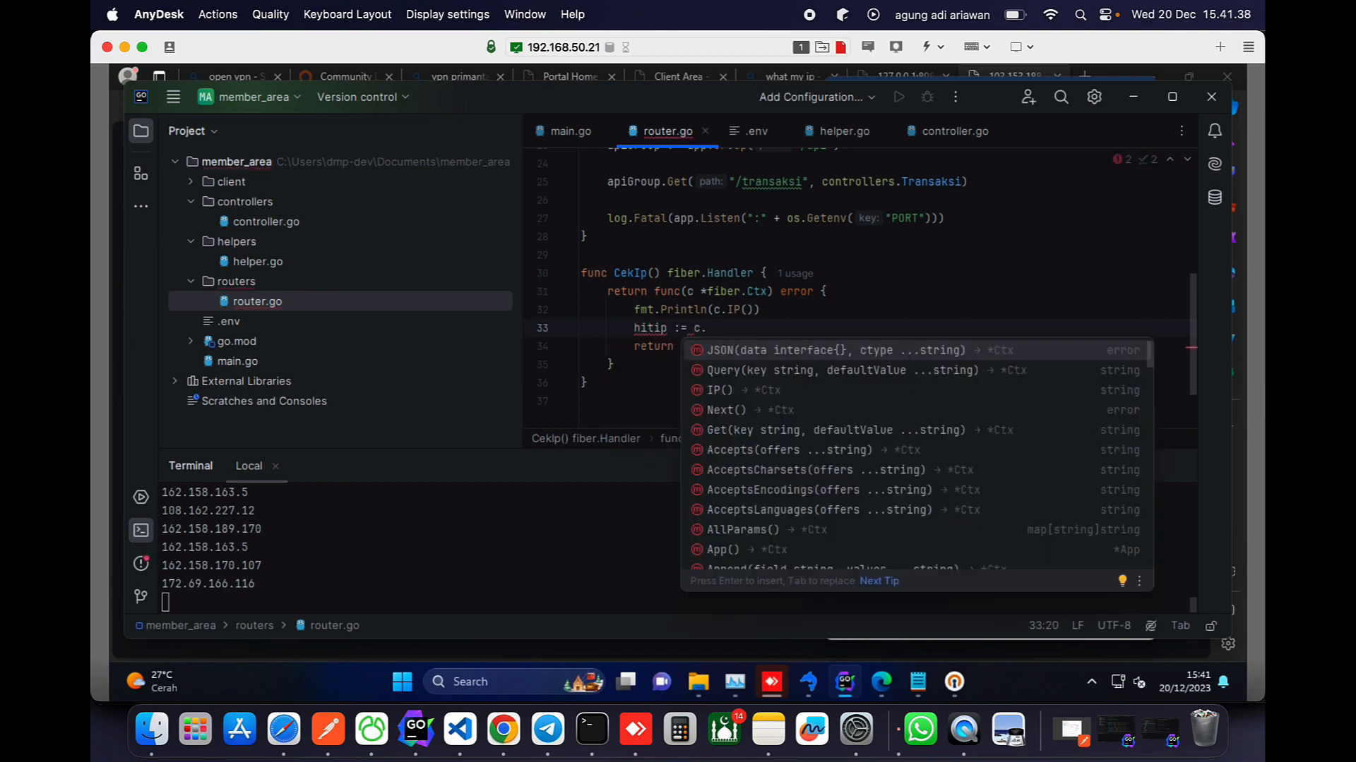
pyautogui.write('I')
pyautogui.press('Return')
pyautogui.press('Return')
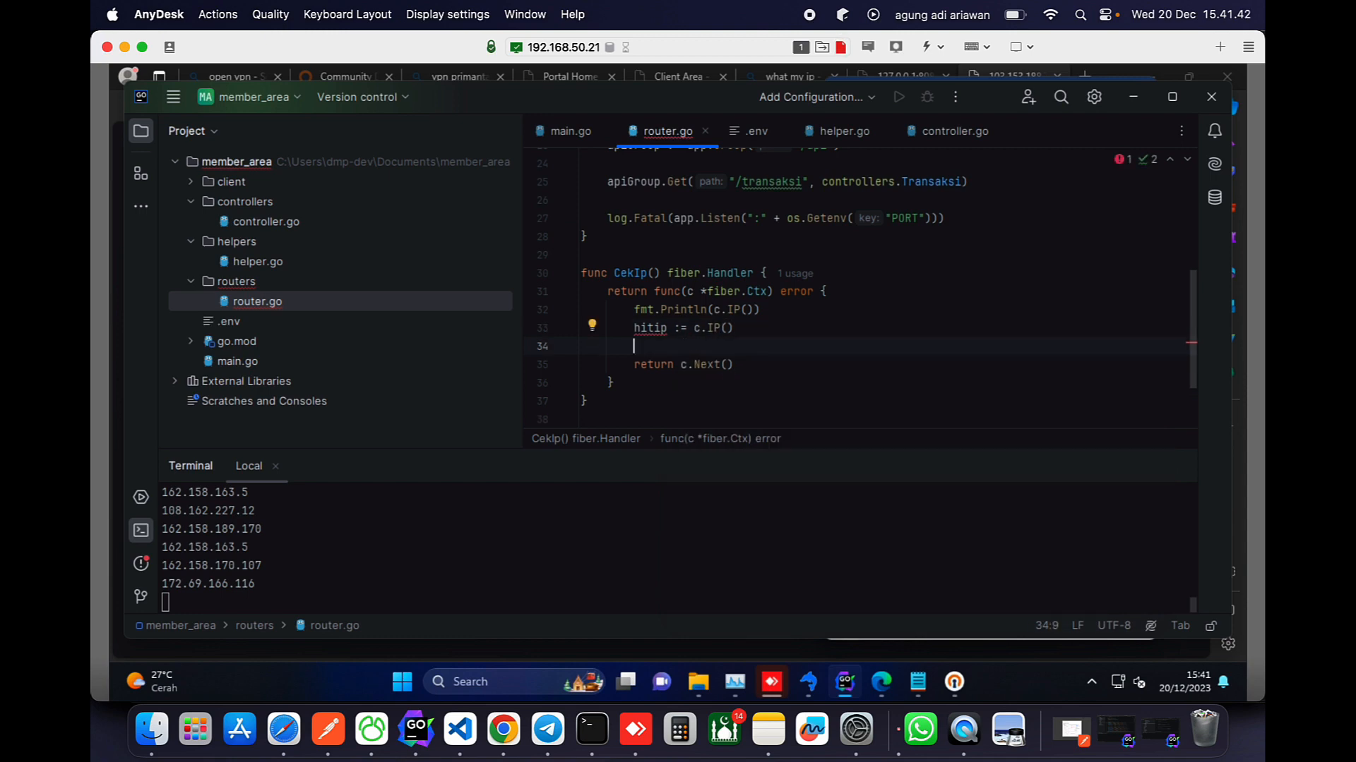
# Add the line allowip := os.Getenv("IPIJIN") below the hitip assignment in the CekIp function.
pyautogui.write('allow')
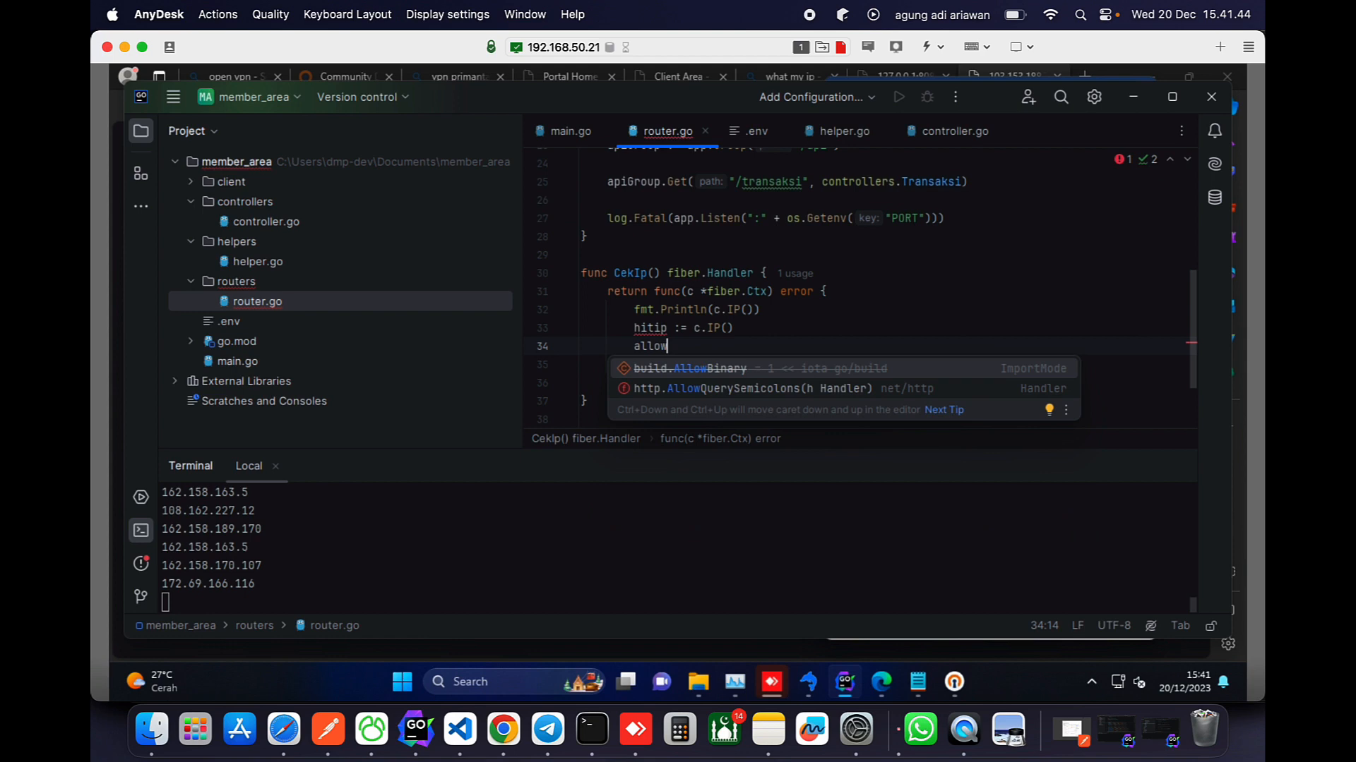
pyautogui.write('ip :')
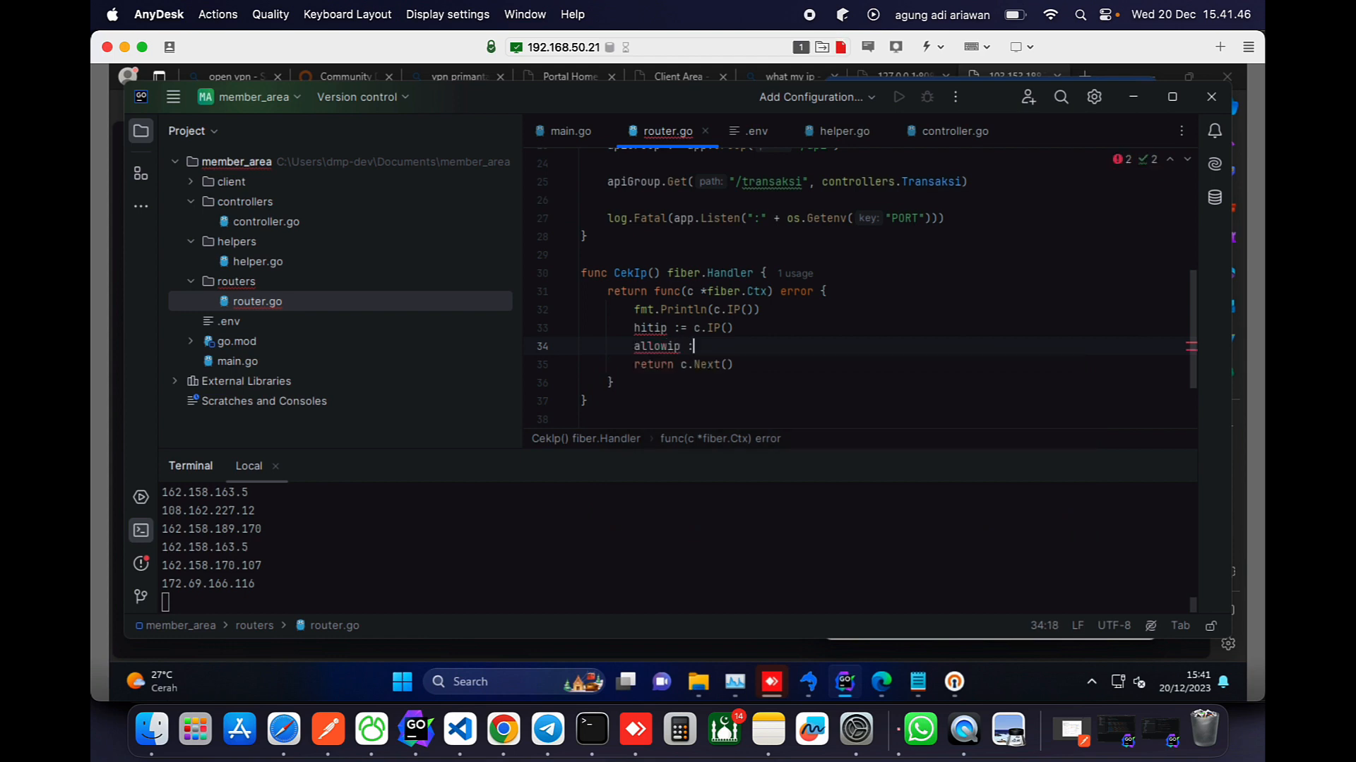
pyautogui.write('= os.')
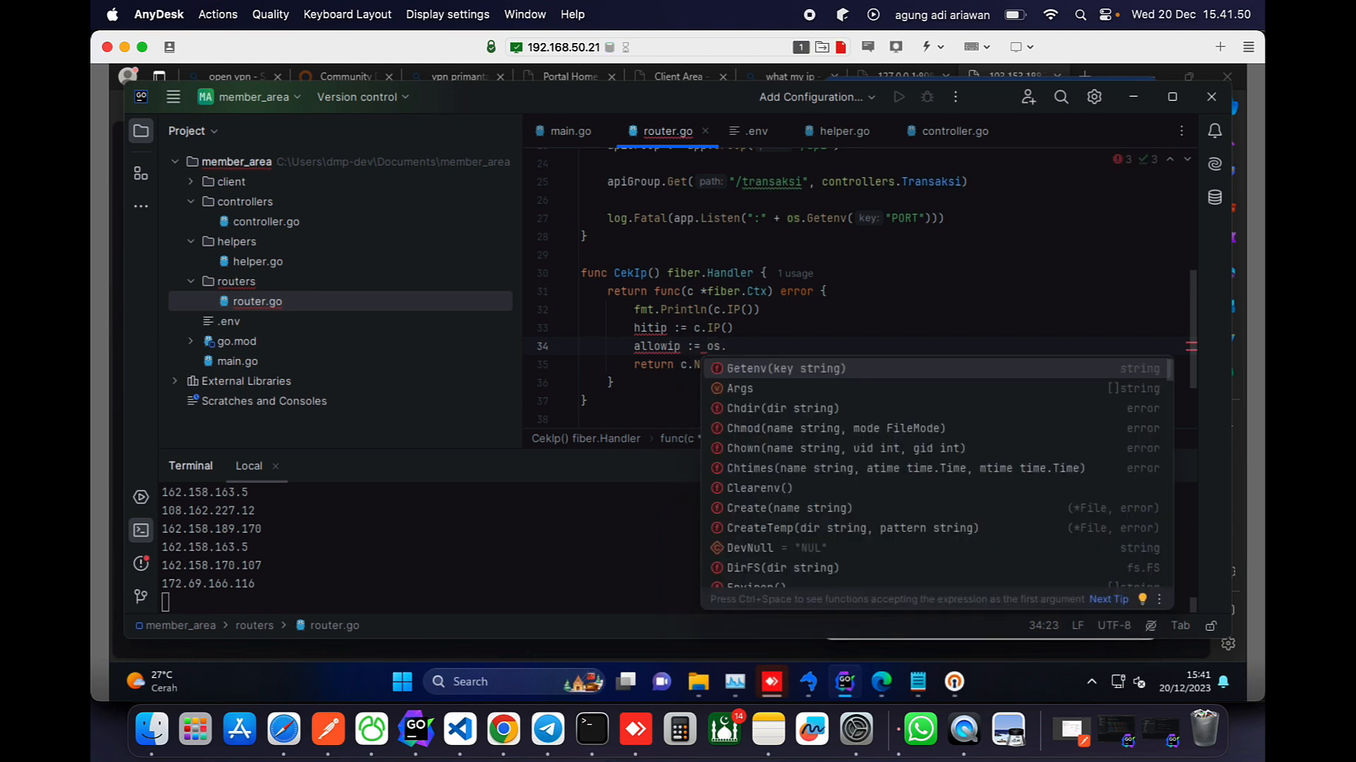
pyautogui.press('Return')
pyautogui.write('"I')
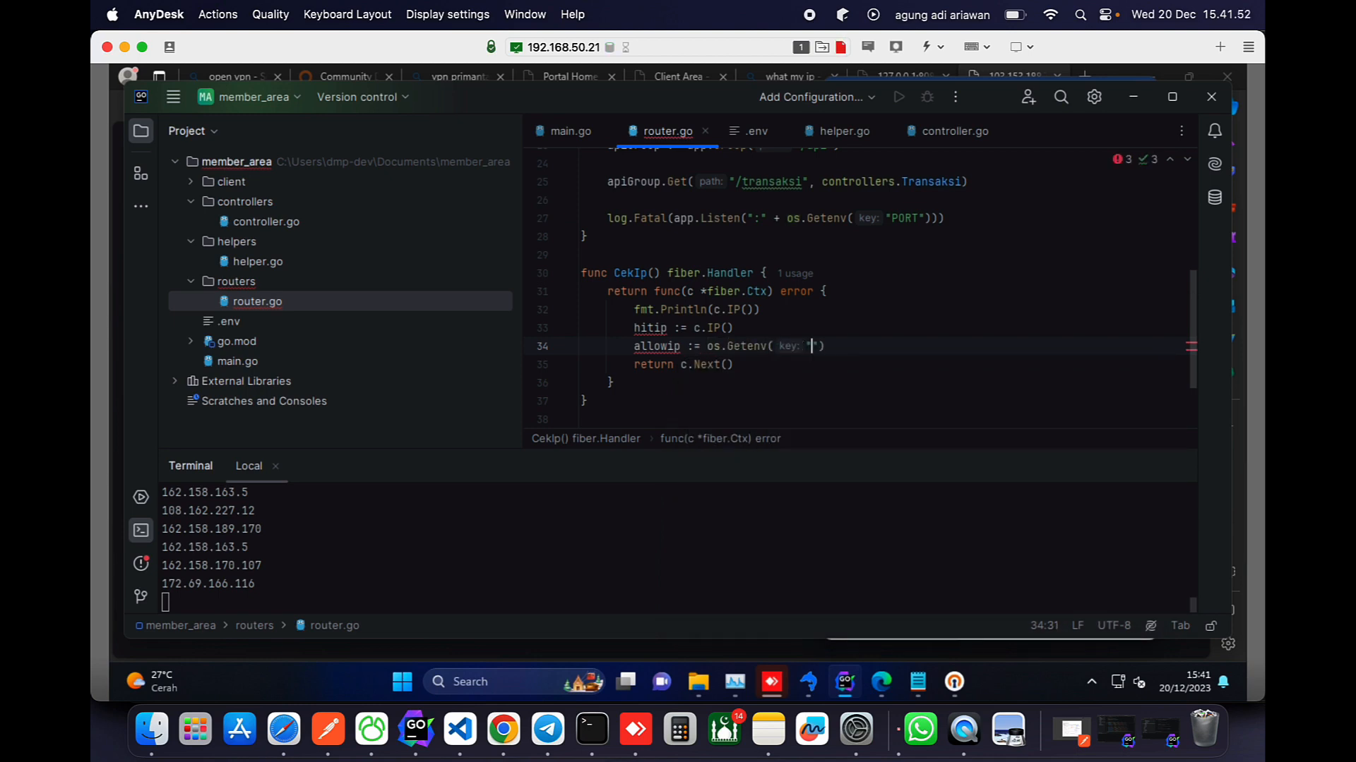
pyautogui.write('PIJIN')
pyautogui.press('Right')
pyautogui.press('Return')
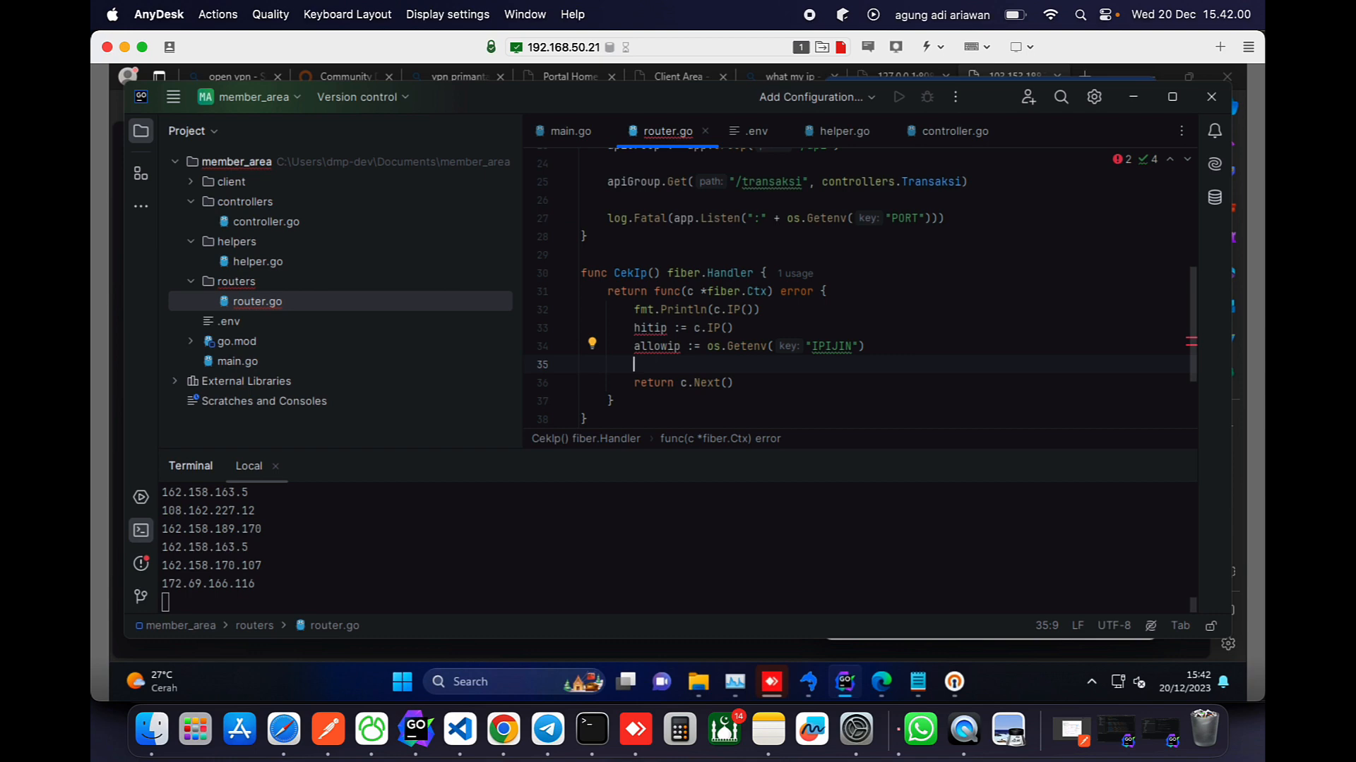
# Add an if block for hitip != allowip that returns c.JSON("IP TIDAK DIIJINKAN") before return c.Next().
pyautogui.write('if hitip != allowip')
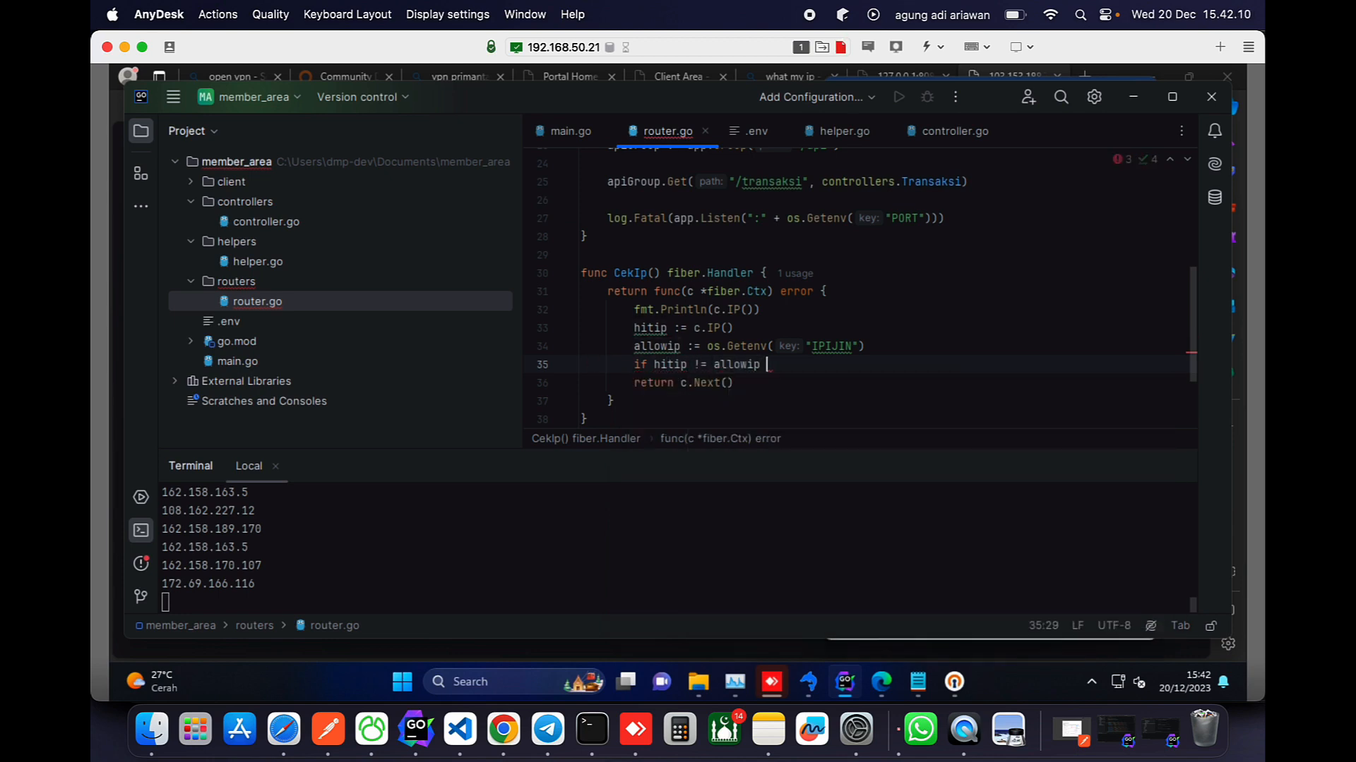
pyautogui.write(' {')
pyautogui.press('Return')
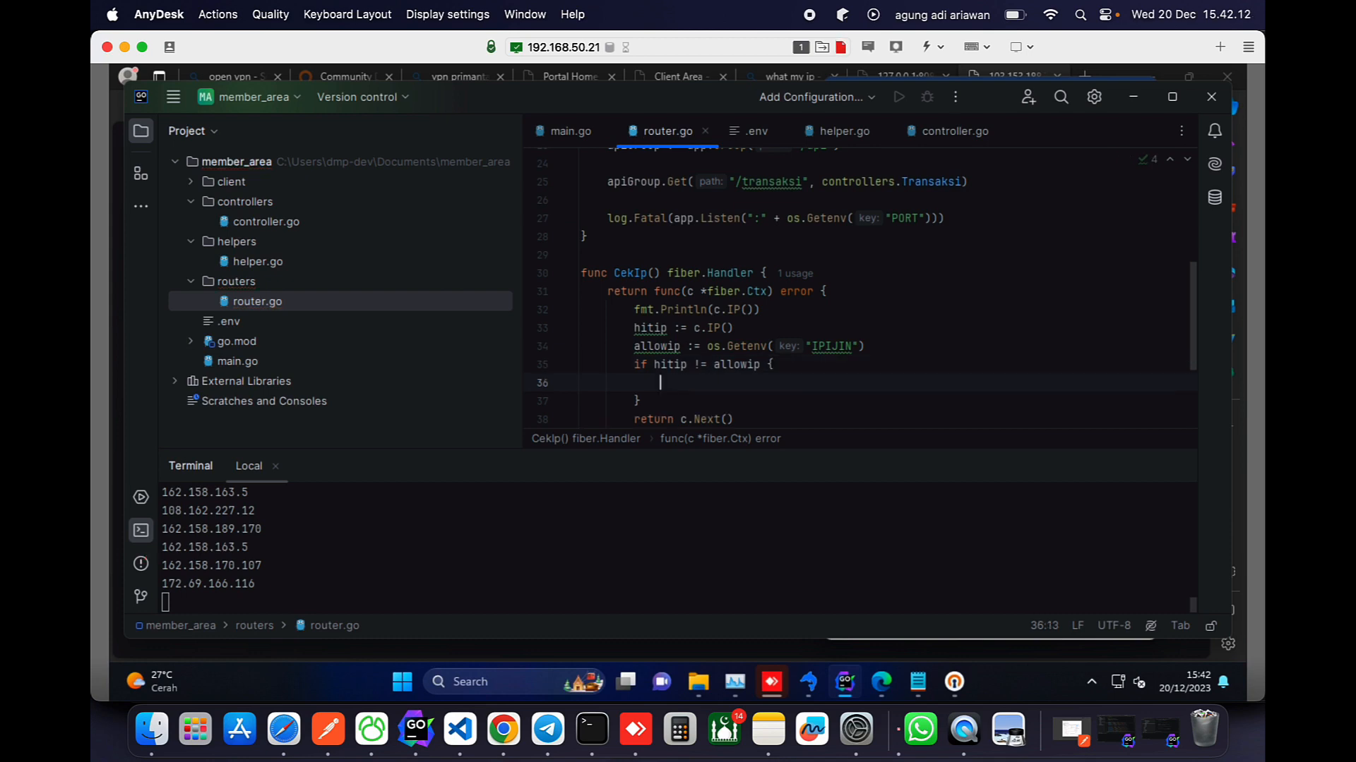
pyautogui.write('ret')
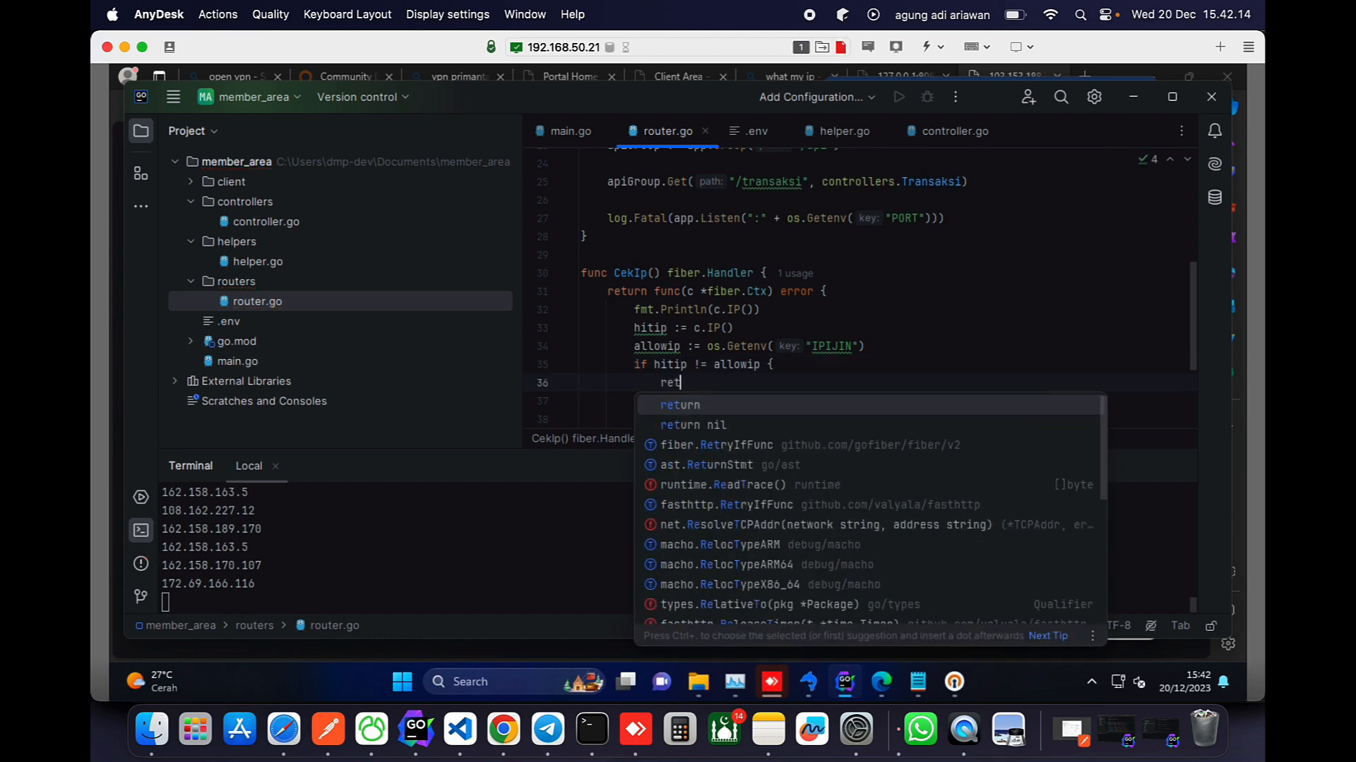
pyautogui.press('Return')
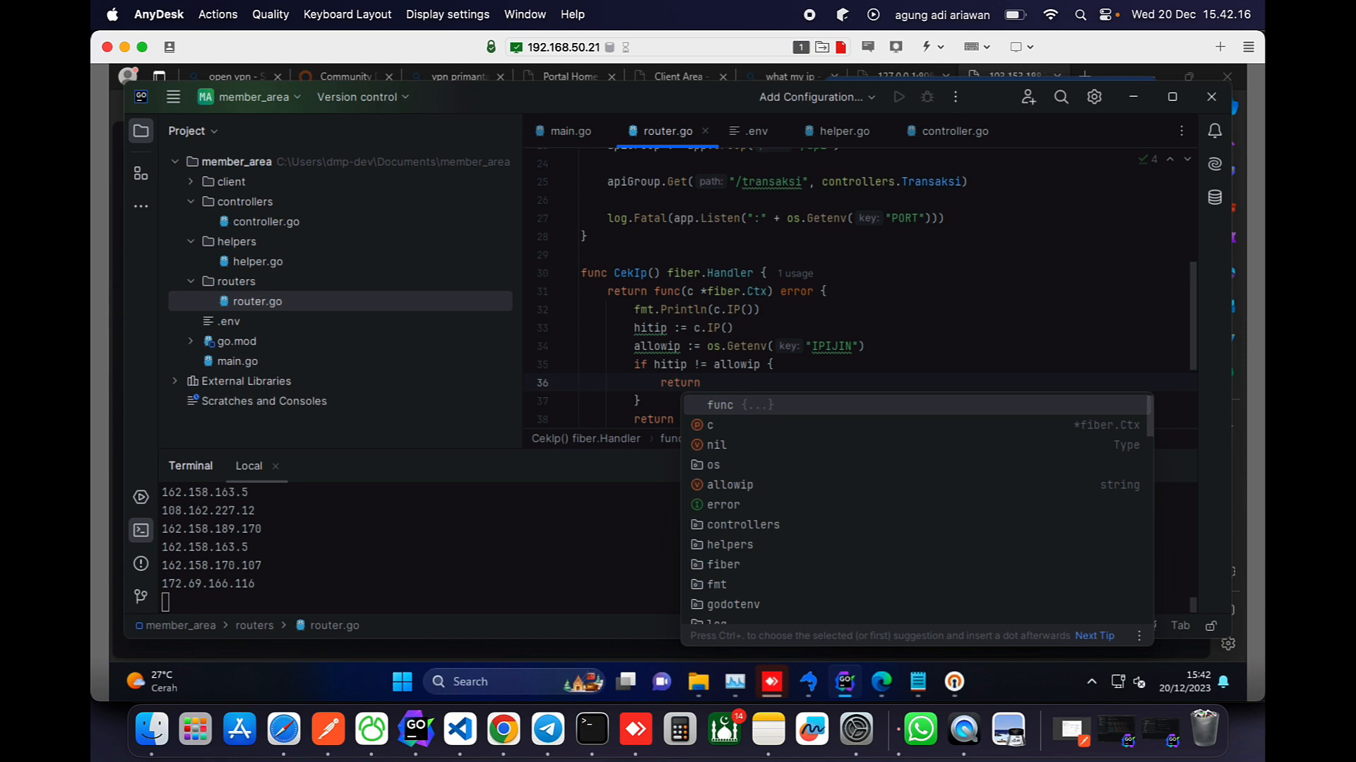
pyautogui.write('c.J')
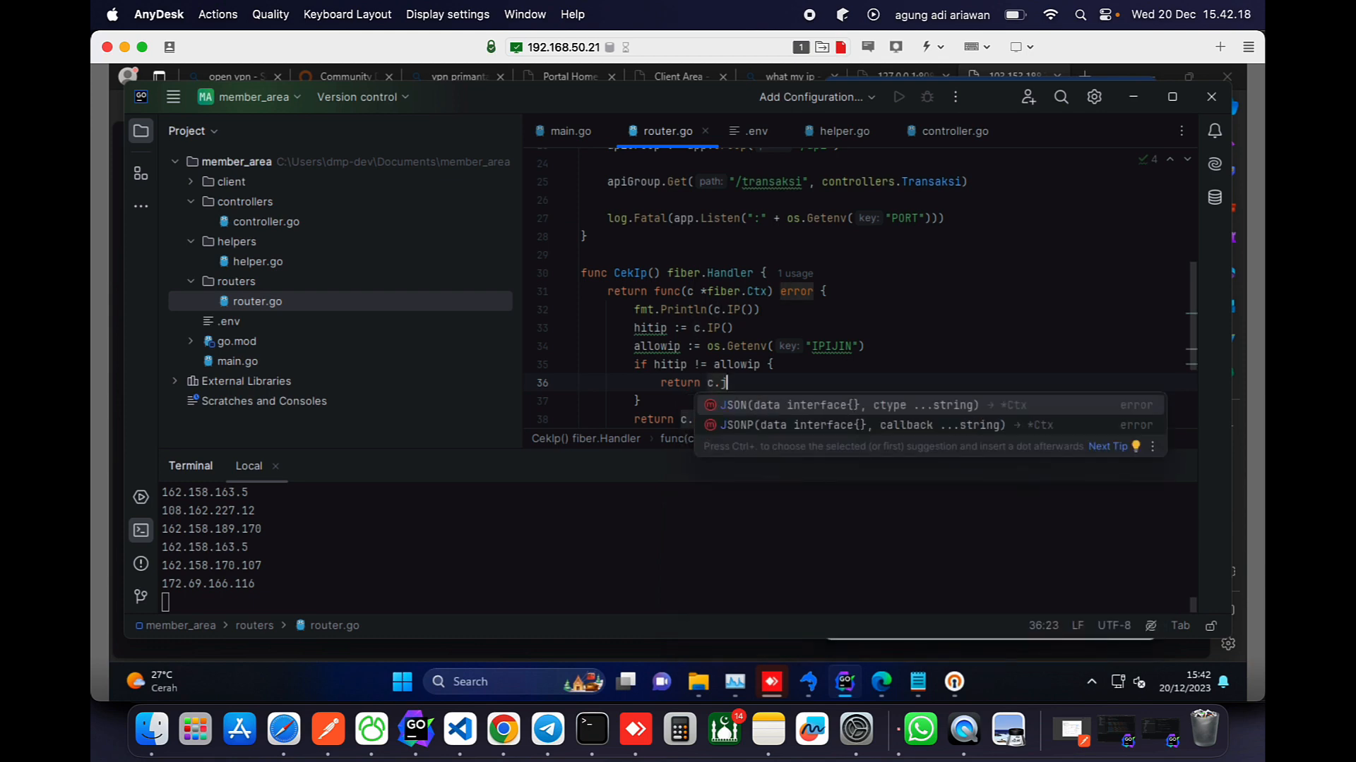
pyautogui.press('Return')
pyautogui.write('"I')
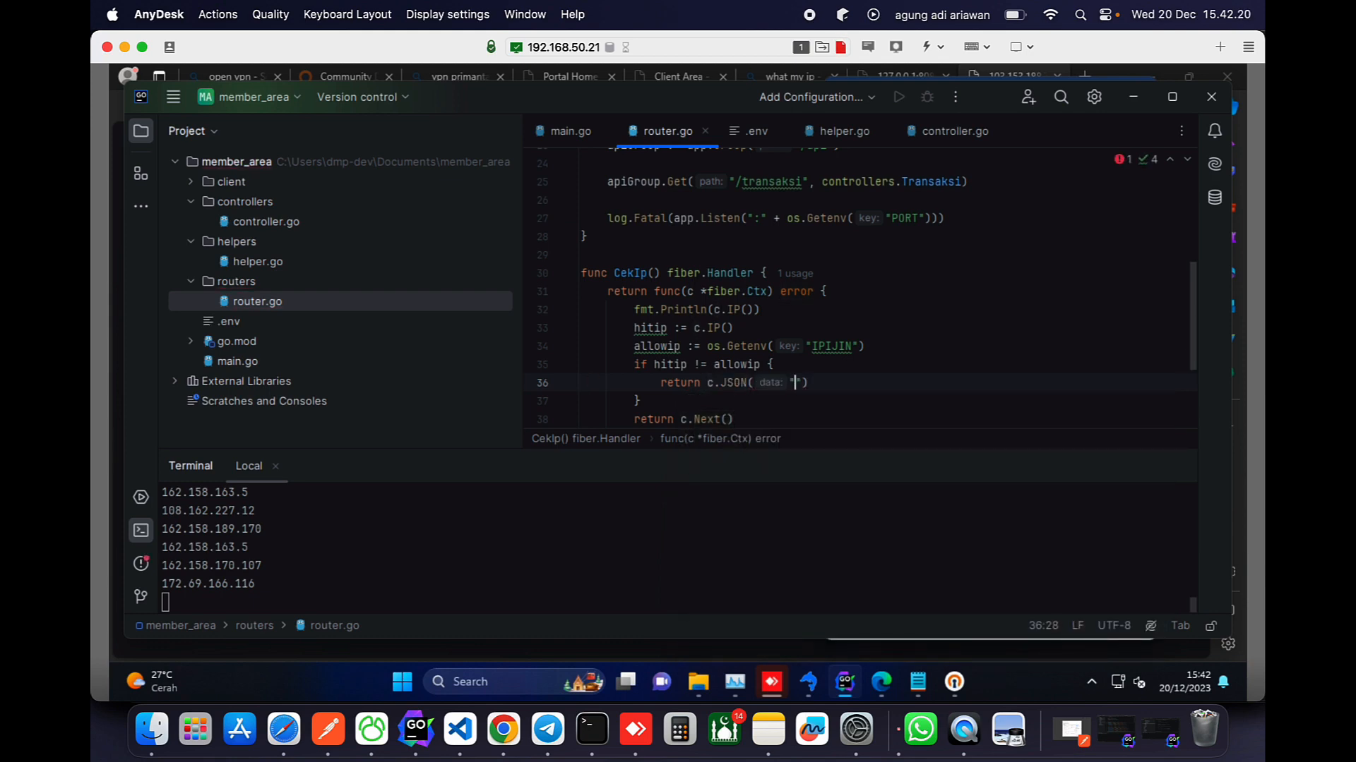
pyautogui.write('P TIDAK DIIJINKAN')
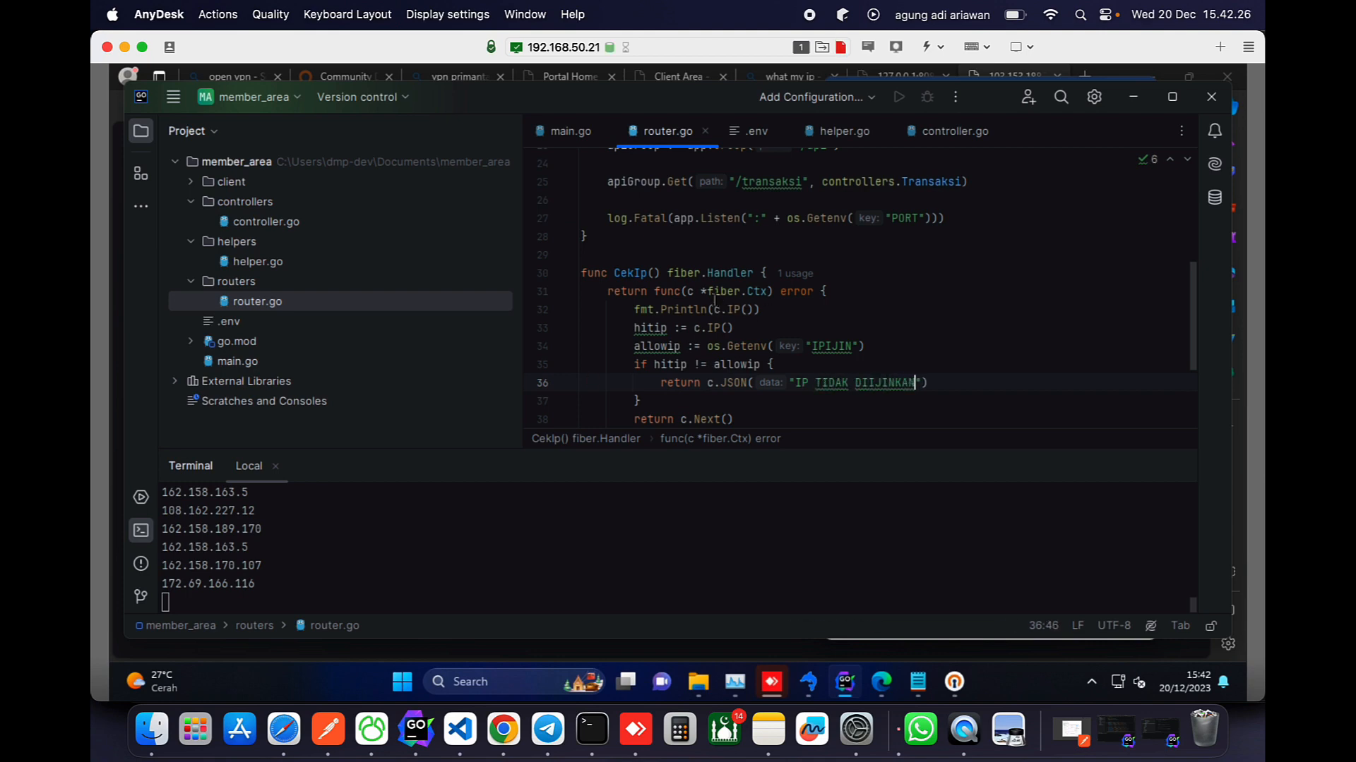
# Copy the IPIJIN key name into the .env file and set it to the last logged IP, 172.69.166.116.
pyautogui.doubleClick(834, 345)
pyautogui.hotkey('ctrl', 'c')
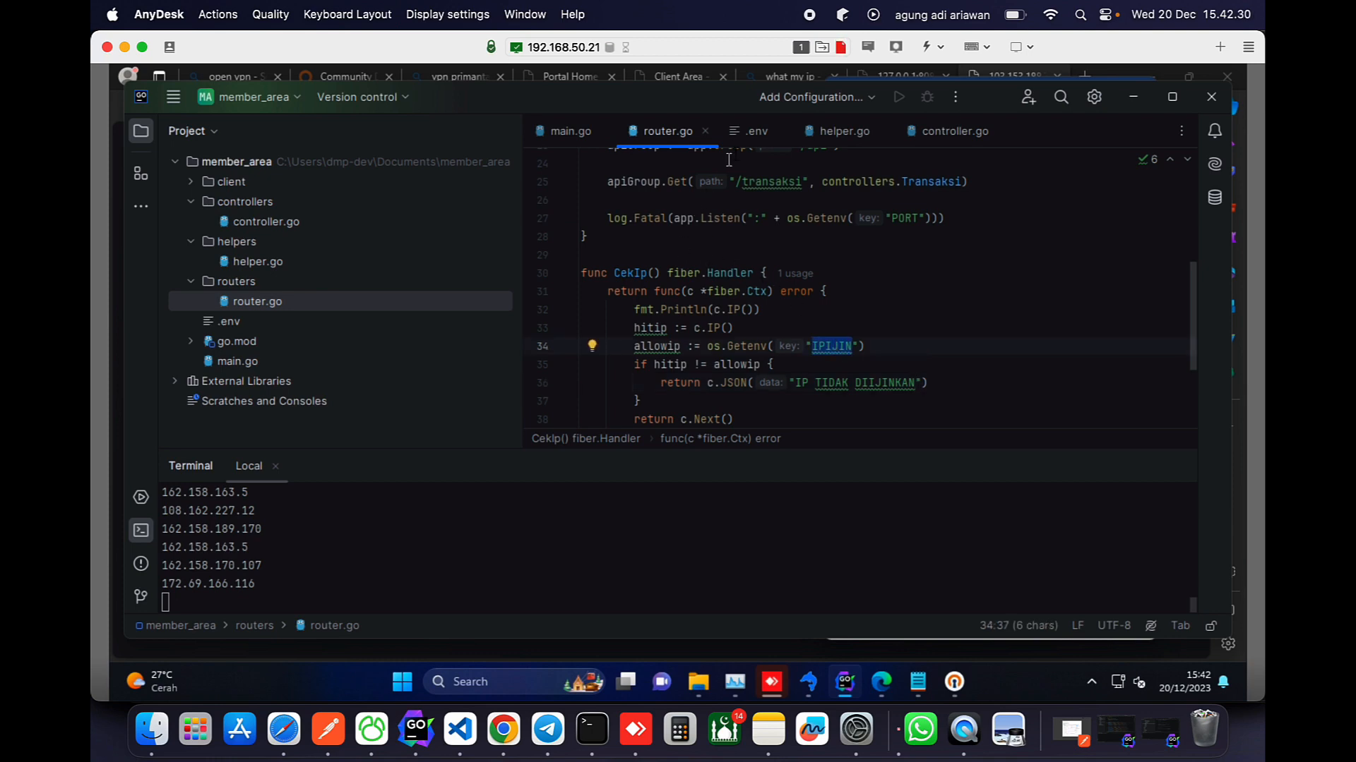
pyautogui.click(750, 140)
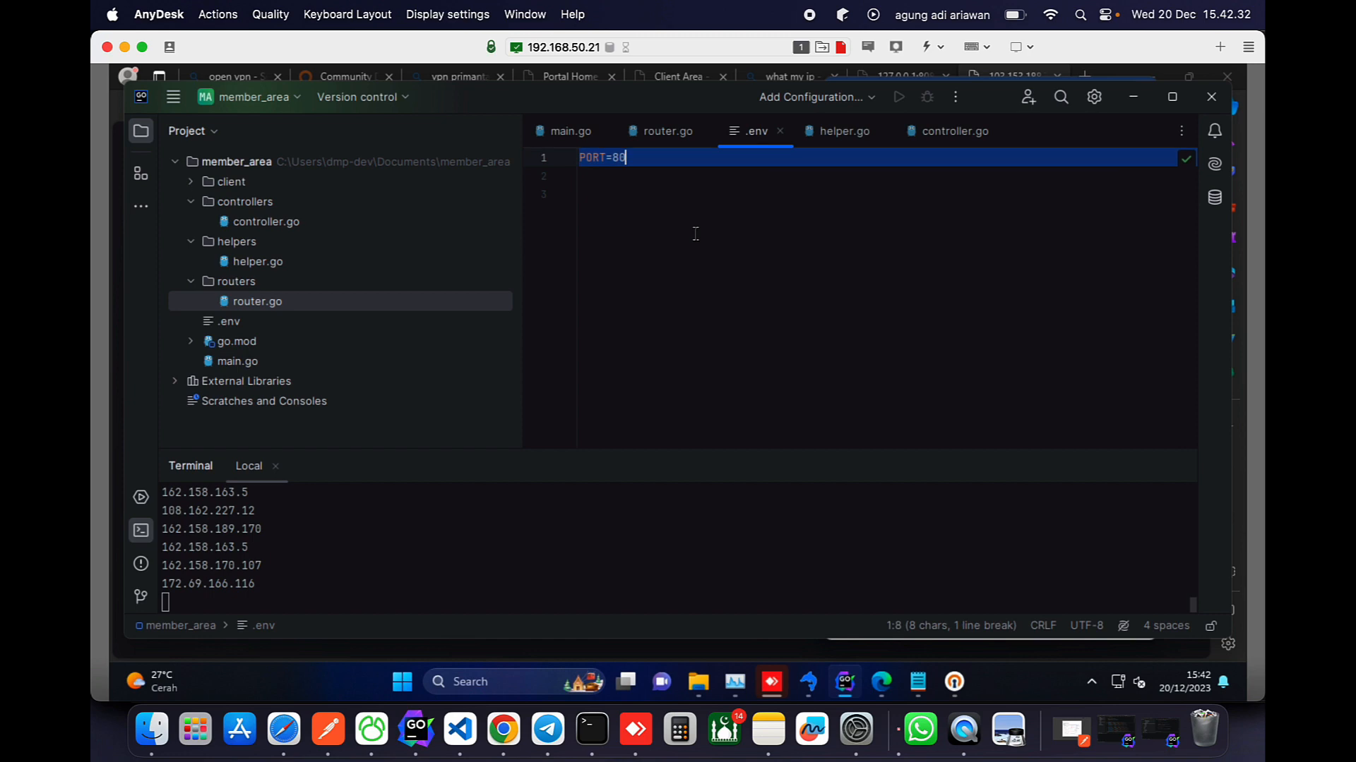
pyautogui.press('Return')
pyautogui.press('Down')
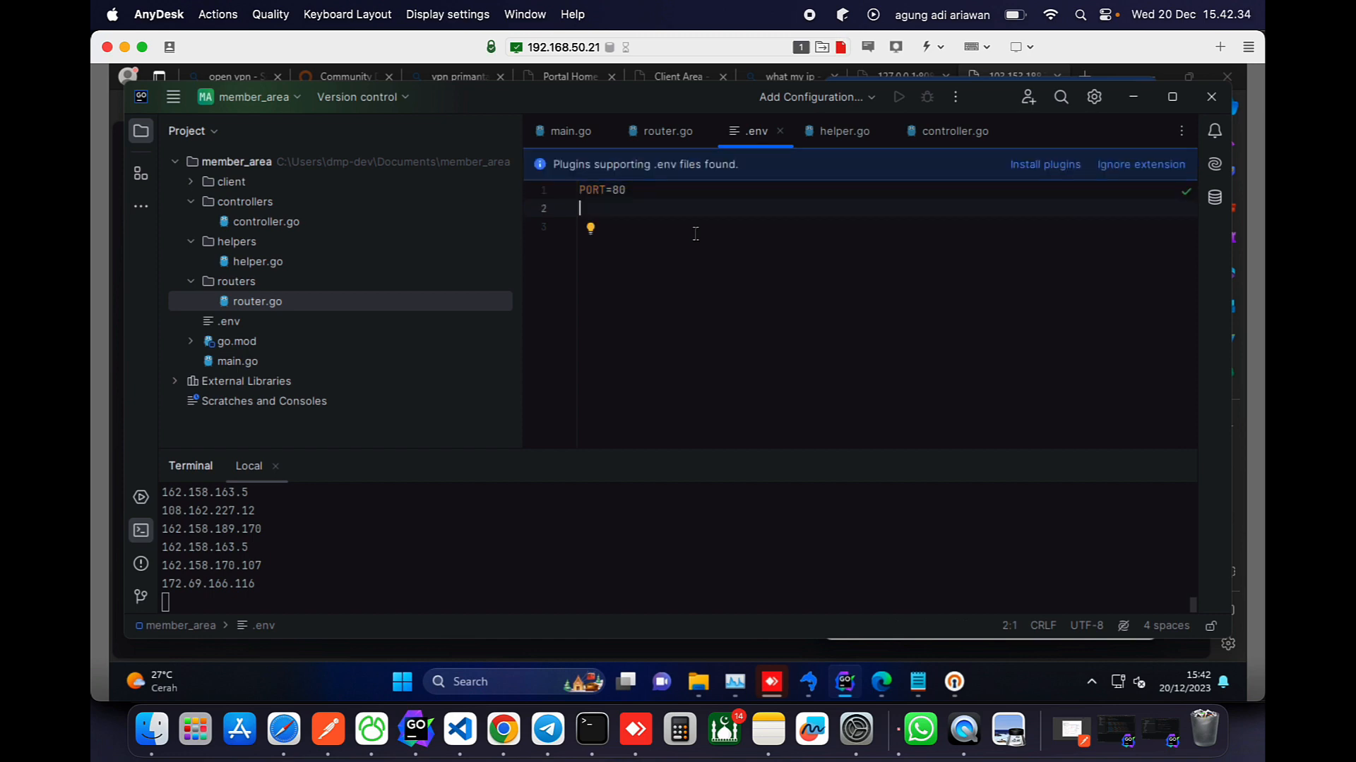
pyautogui.hotkey('ctrl', 'v')
pyautogui.write('=')
pyautogui.moveTo(256, 583); pyautogui.dragTo(164, 583)
pyautogui.hotkey('ctrl', 'c')
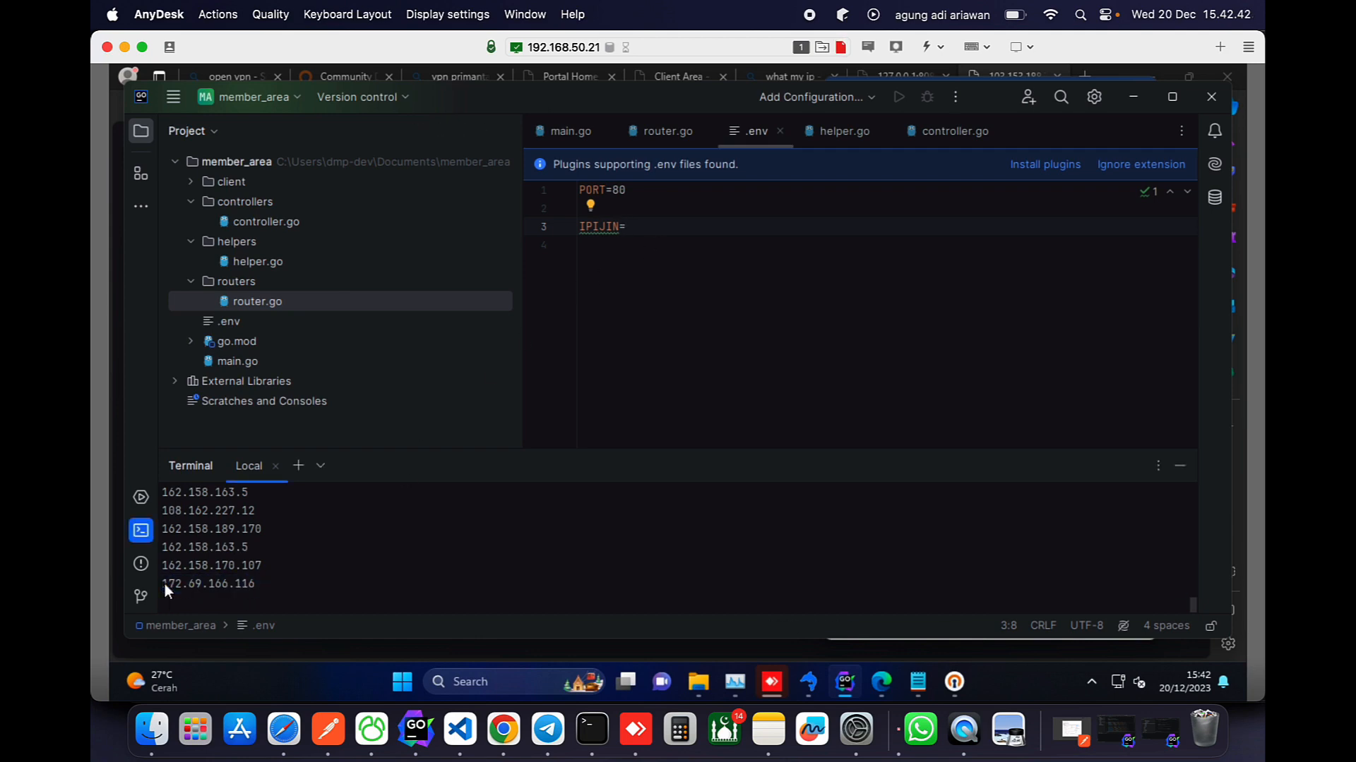
pyautogui.click(645, 234)
pyautogui.hotkey('ctrl', 'v')
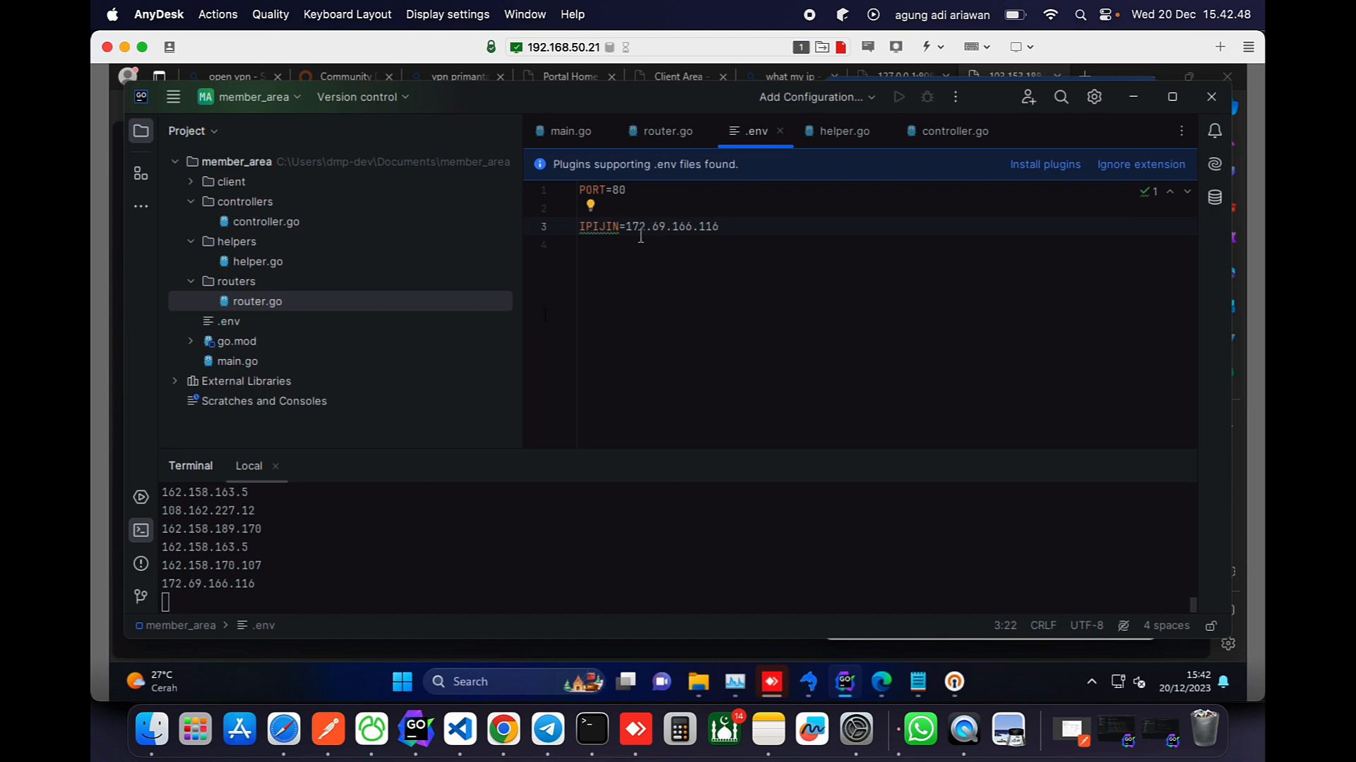
# Stop the running Go server in the terminal and start it again with go run main.go.
pyautogui.click(417, 531)
pyautogui.hotkey('ctrl', 'c')
pyautogui.press('Up')
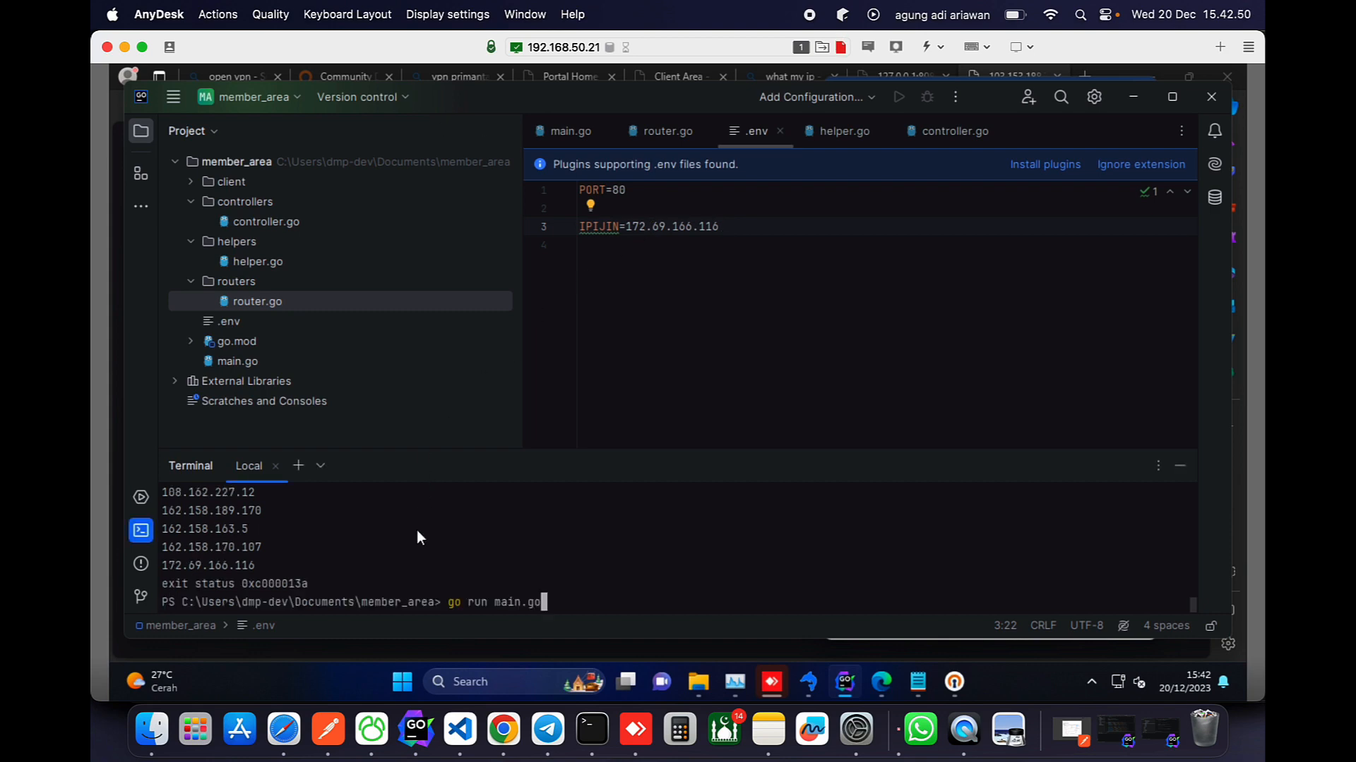
pyautogui.press('Return')
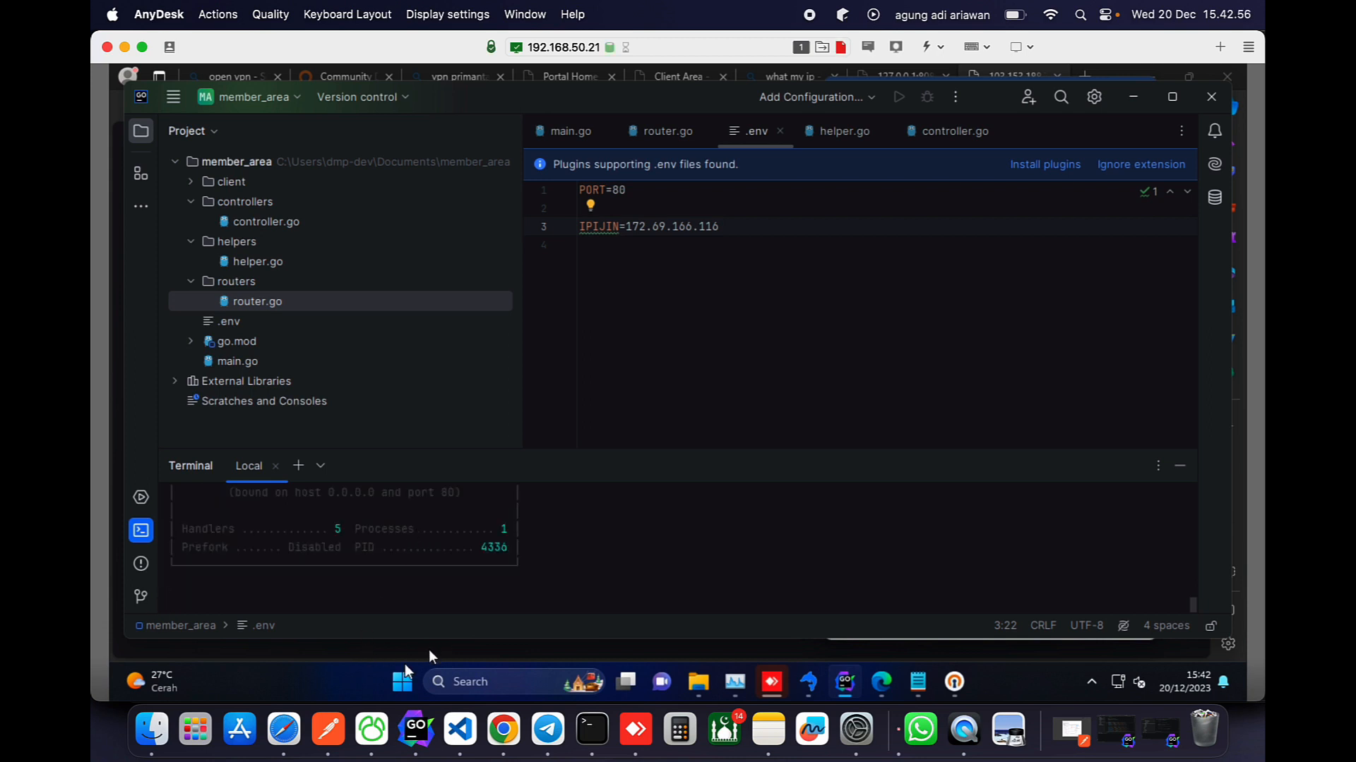
# Switch to Safari and request the /api/transaksi?idtrx=22222 address again to test the IP check.
pyautogui.click(280, 724)
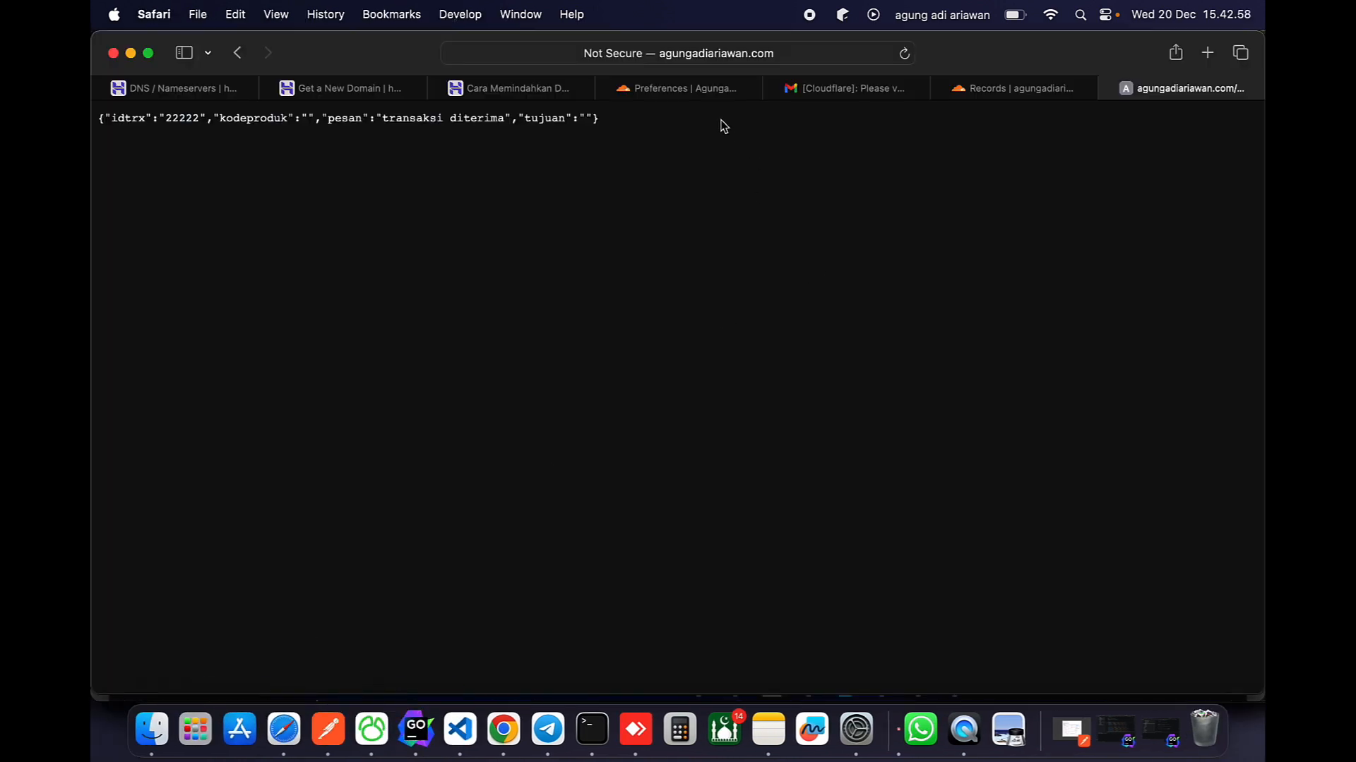
pyautogui.click(779, 51)
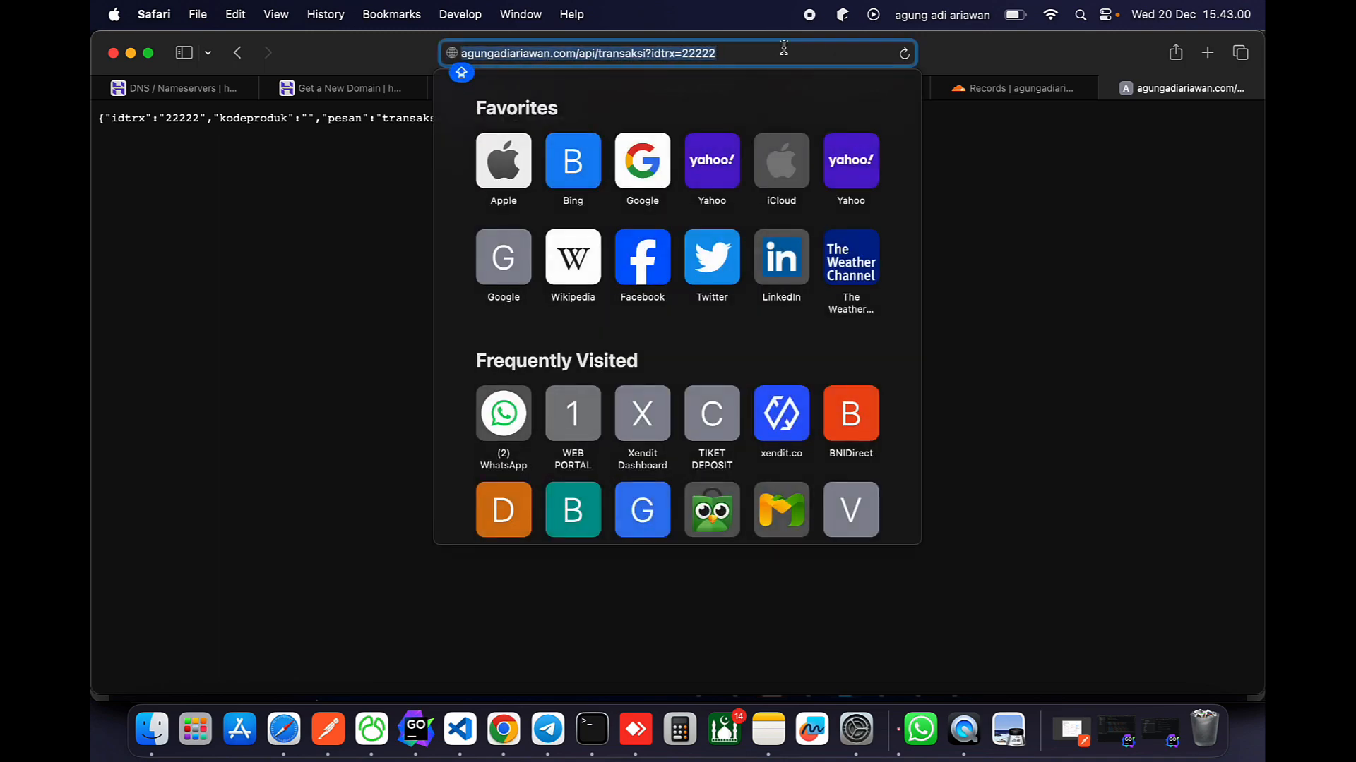
pyautogui.press('Return')
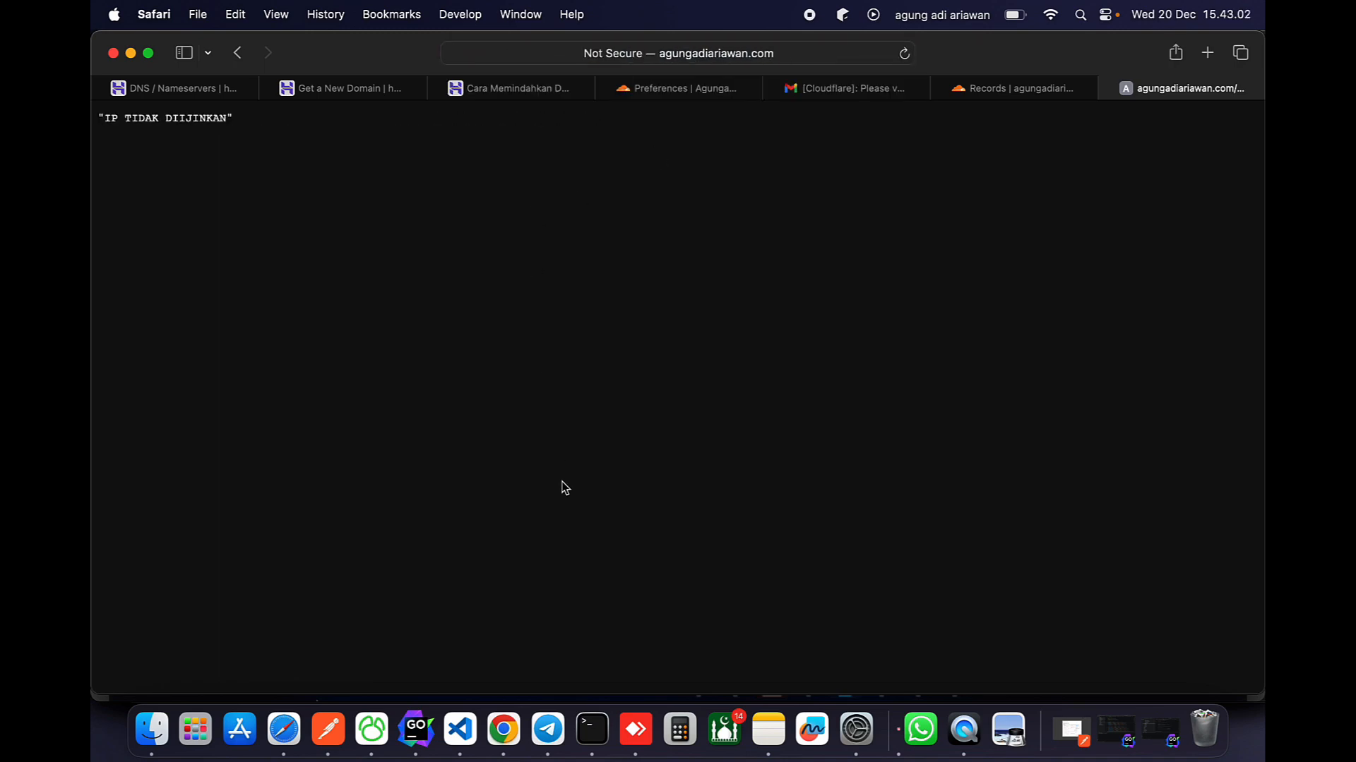
# Switch back to AnyDesk and replace the IPIJIN value in .env with the newly logged IP, 172.70.92.233.
pyautogui.click(636, 729)
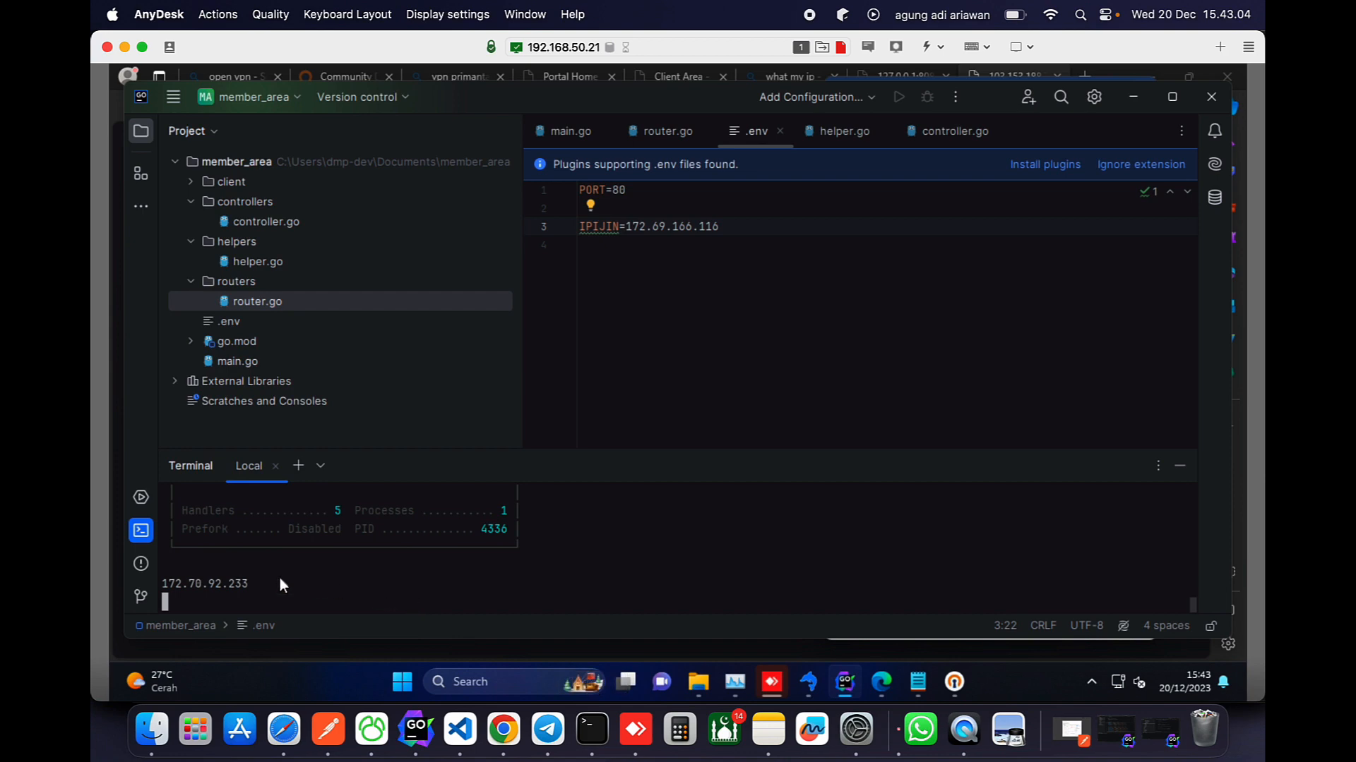
pyautogui.moveTo(246, 583); pyautogui.dragTo(163, 583)
pyautogui.hotkey('ctrl', 'c')
pyautogui.moveTo(738, 235); pyautogui.dragTo(626, 231)
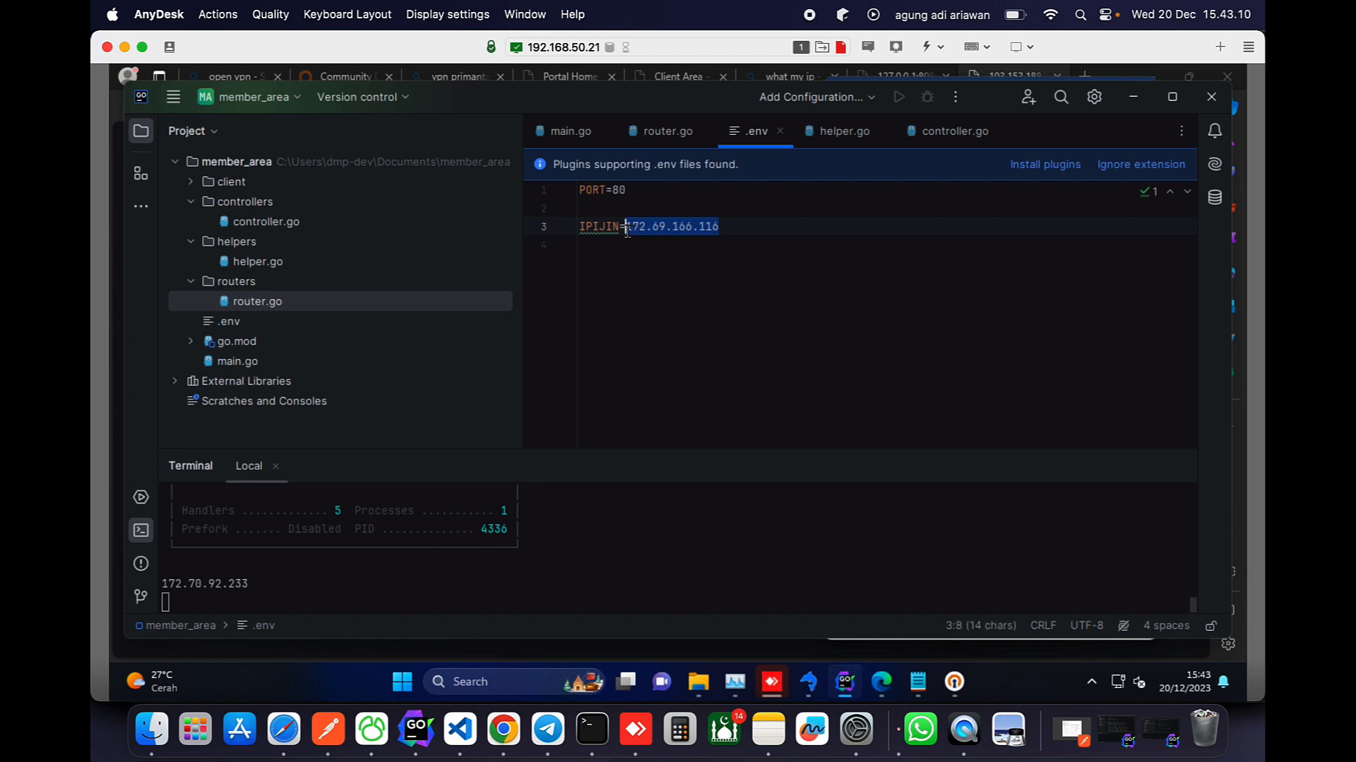
pyautogui.hotkey('ctrl', 'v')
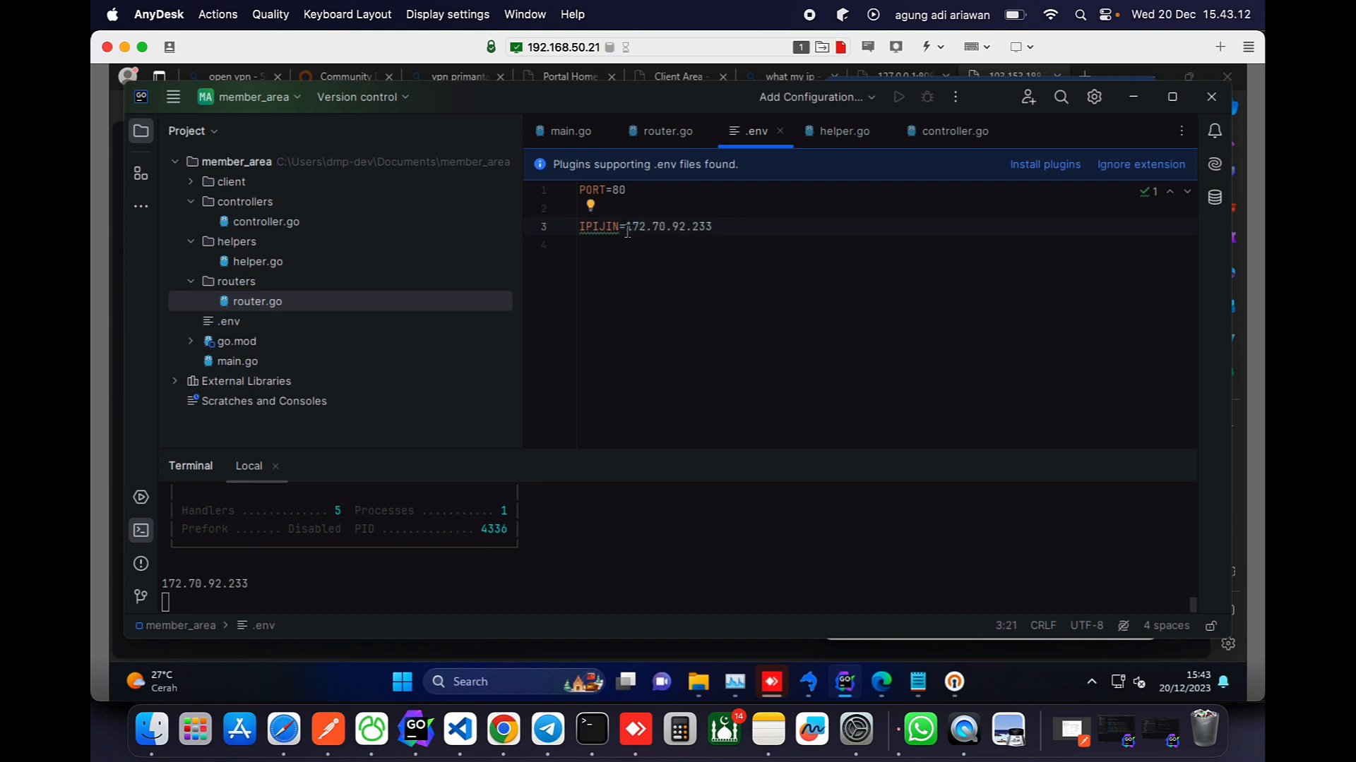
# Restart the Go server with go run main.go to load the 172.70.92.233 allow-list value.
pyautogui.click(452, 556)
pyautogui.hotkey('ctrl', 'c')
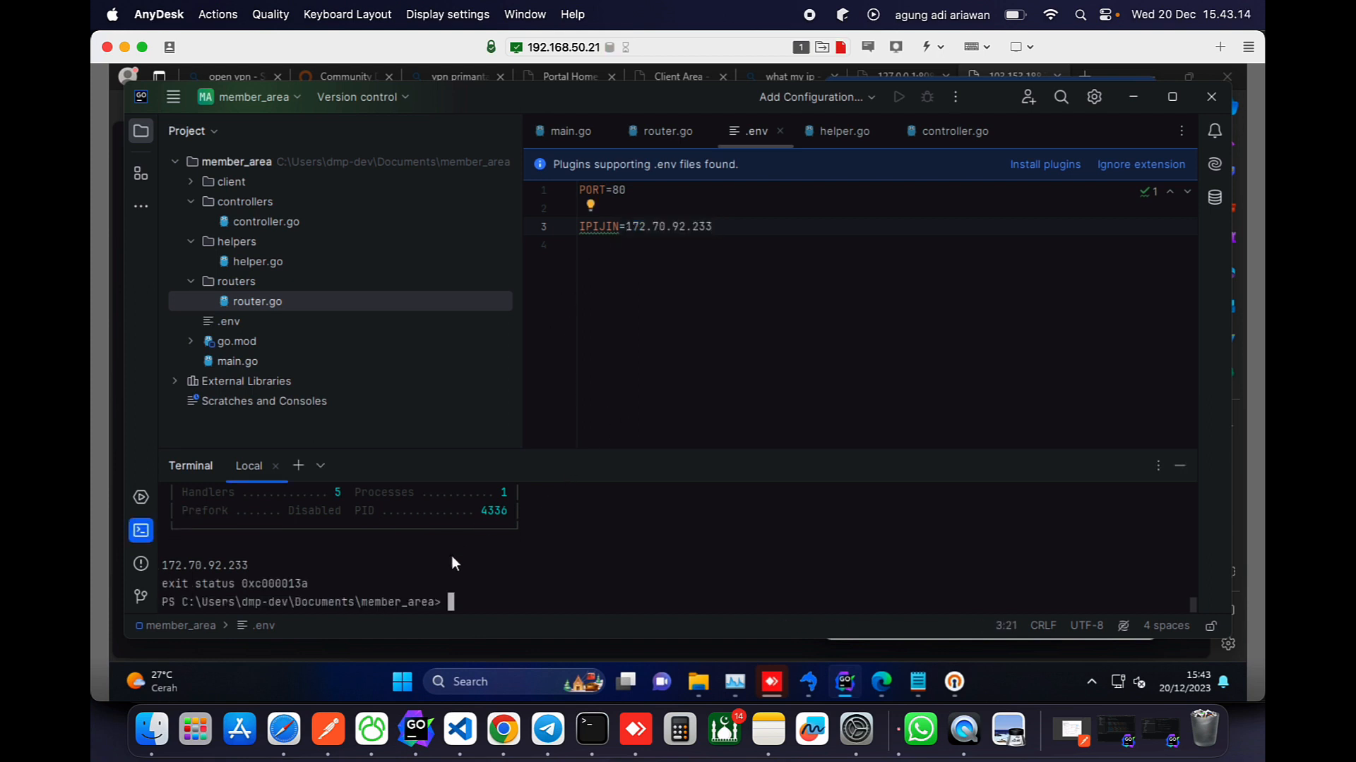
pyautogui.press('Up')
pyautogui.press('Return')
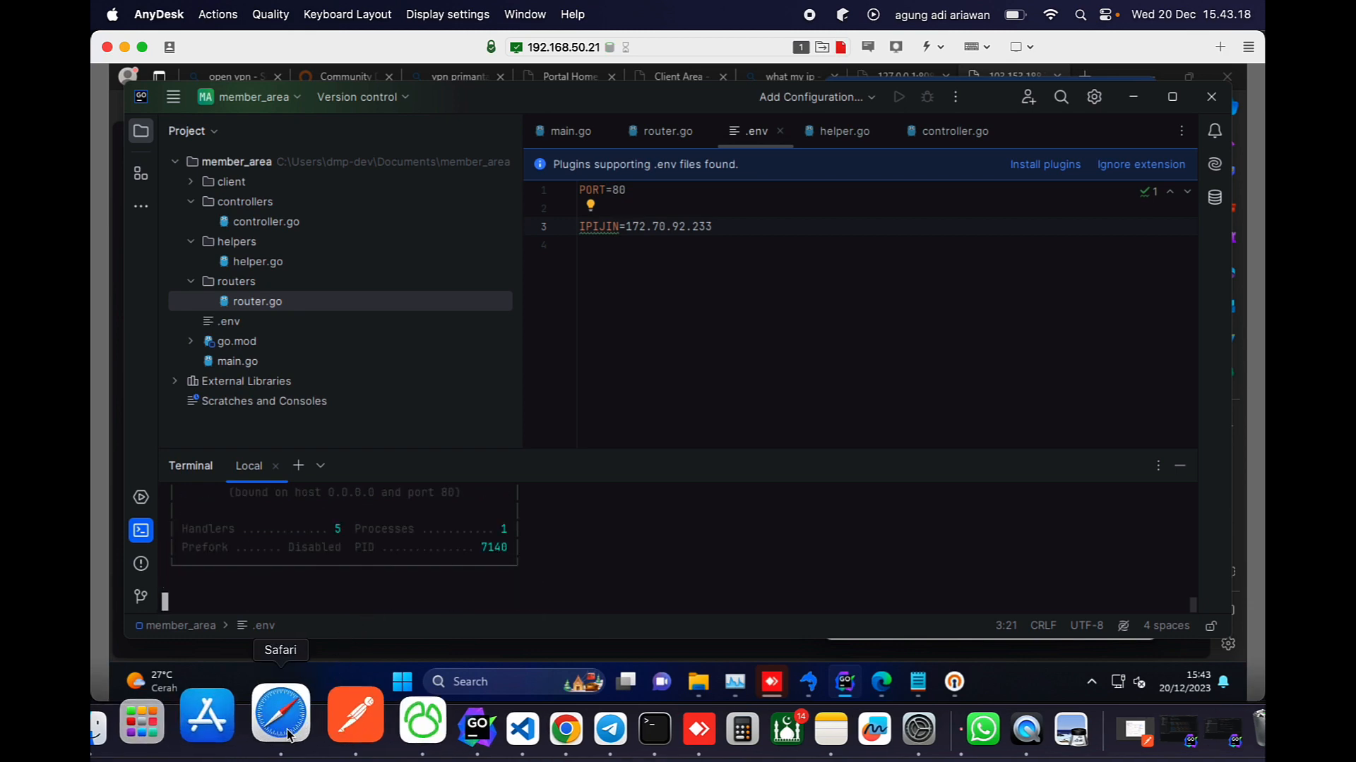
# Retest the /api/transaksi?idtrx=22222 request on the root domain in Safari.
pyautogui.click(282, 727)
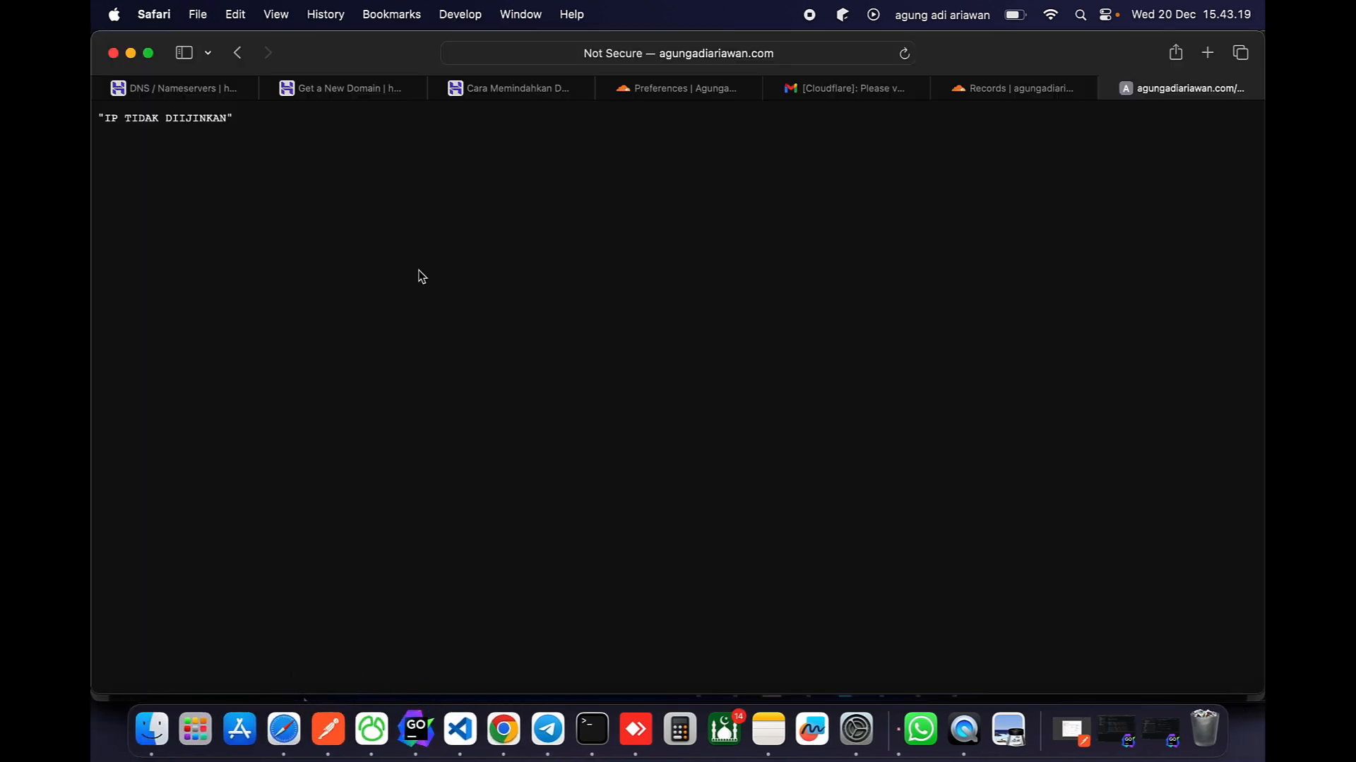
pyautogui.click(828, 53)
pyautogui.press('Return')
# Return to AnyDesk and set IPIJIN in .env to the latest logged IP, 172.70.92.232.
pyautogui.click(635, 728)
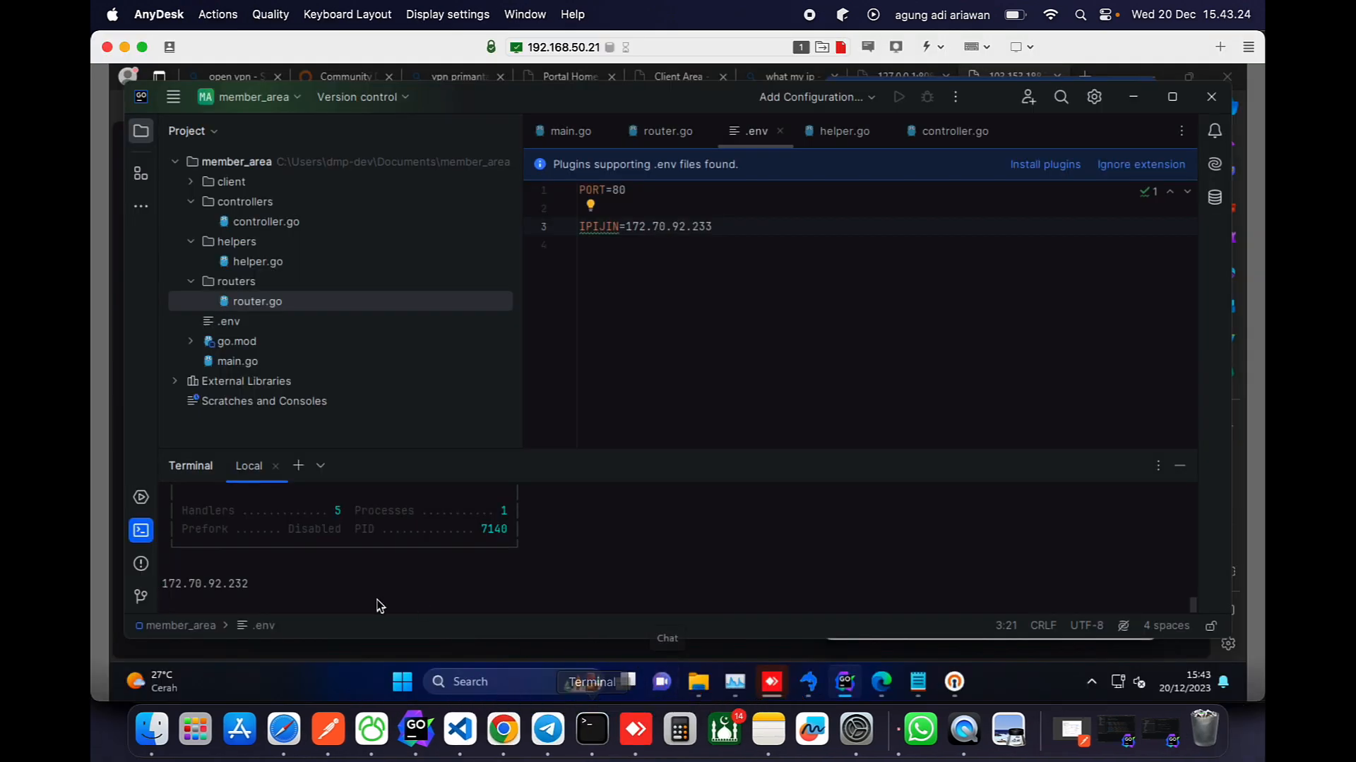
pyautogui.moveTo(248, 587); pyautogui.dragTo(163, 584)
pyautogui.hotkey('ctrl', 'c')
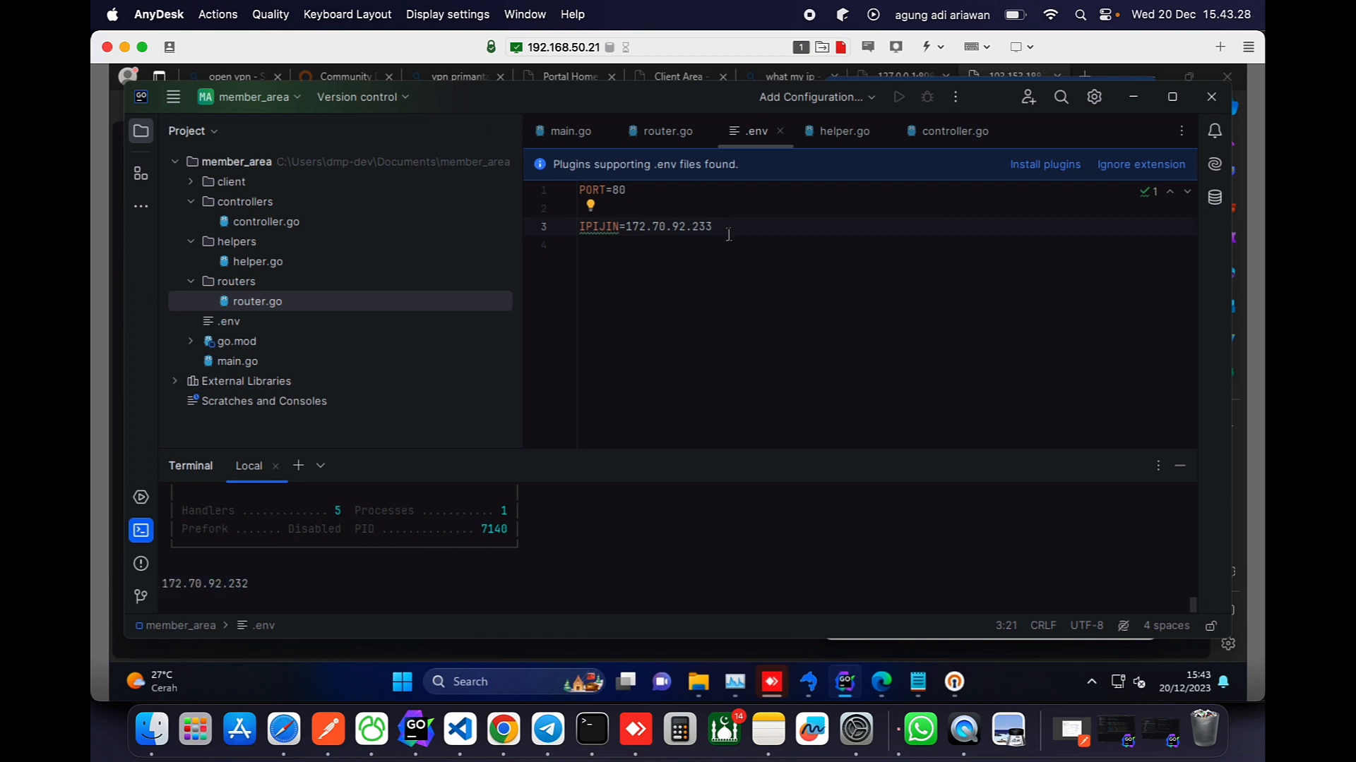
pyautogui.moveTo(725, 230); pyautogui.dragTo(626, 226)
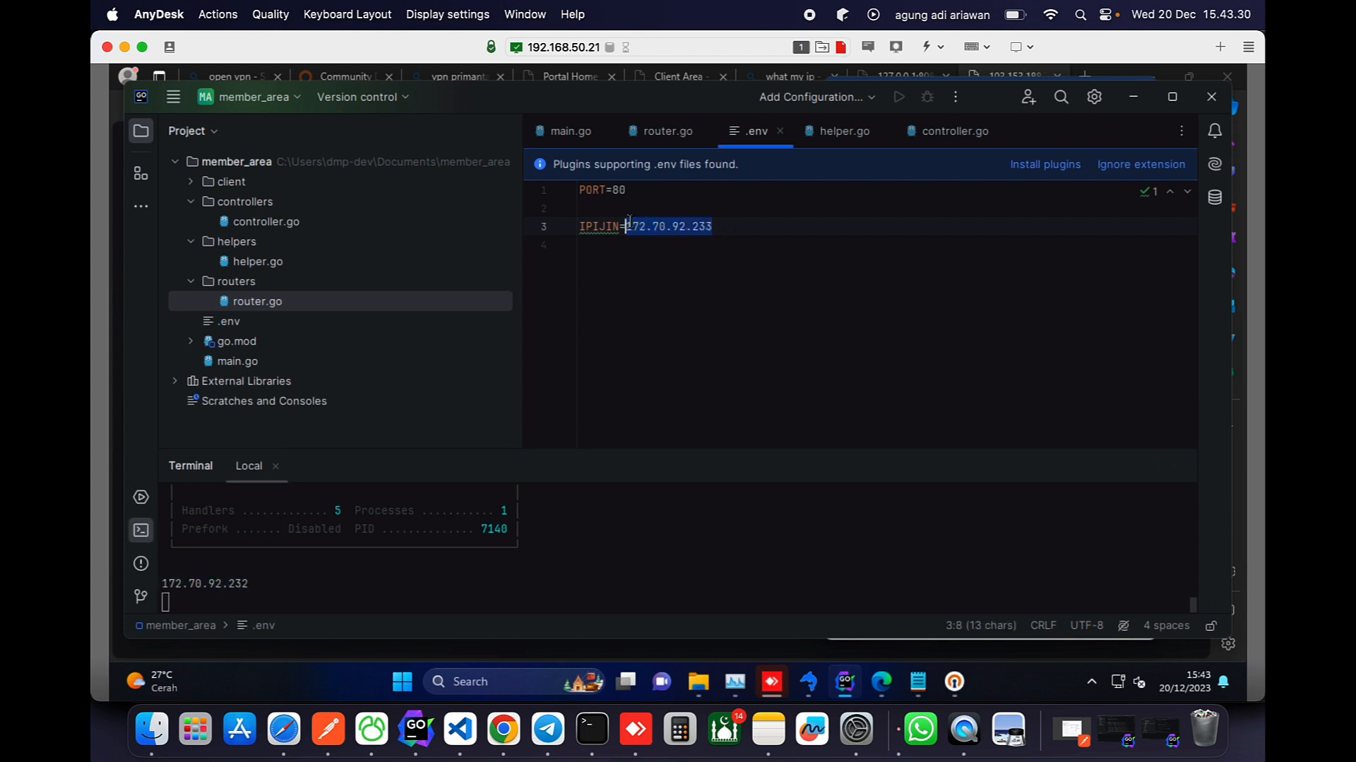
pyautogui.hotkey('ctrl', 'v')
pyautogui.press('BackSpace')
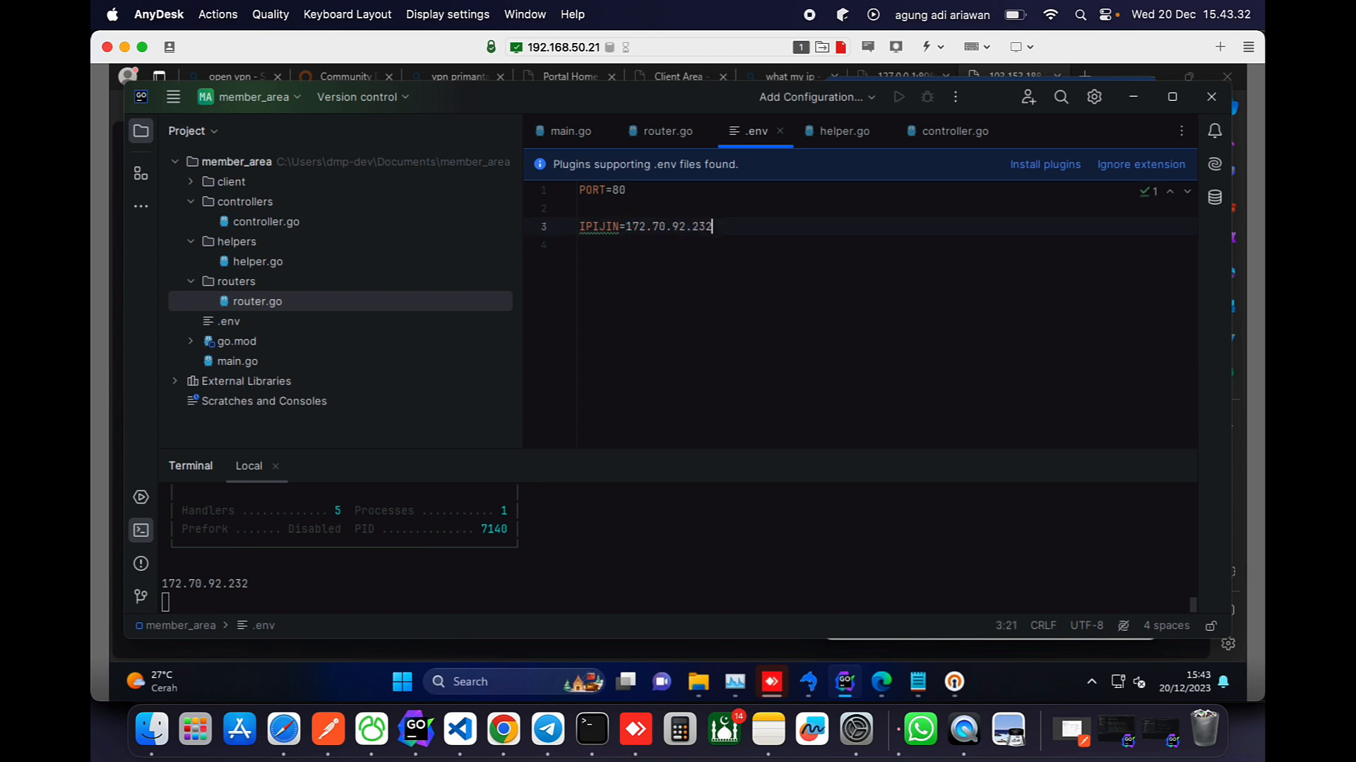
# Restart the Go server with go run main.go and switch to the API response page in Safari.
pyautogui.click(304, 606)
pyautogui.hotkey('ctrl', 'c')
pyautogui.press('Up')
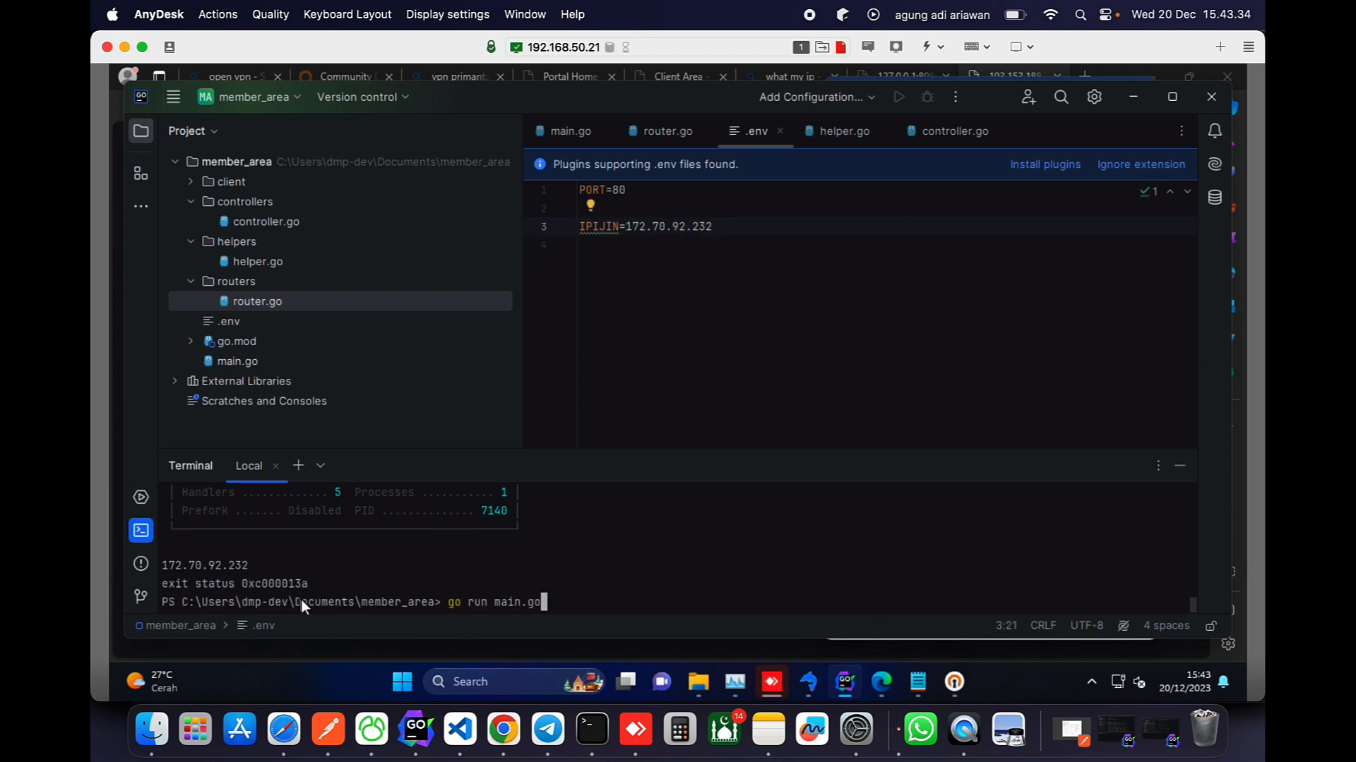
pyautogui.press('Return')
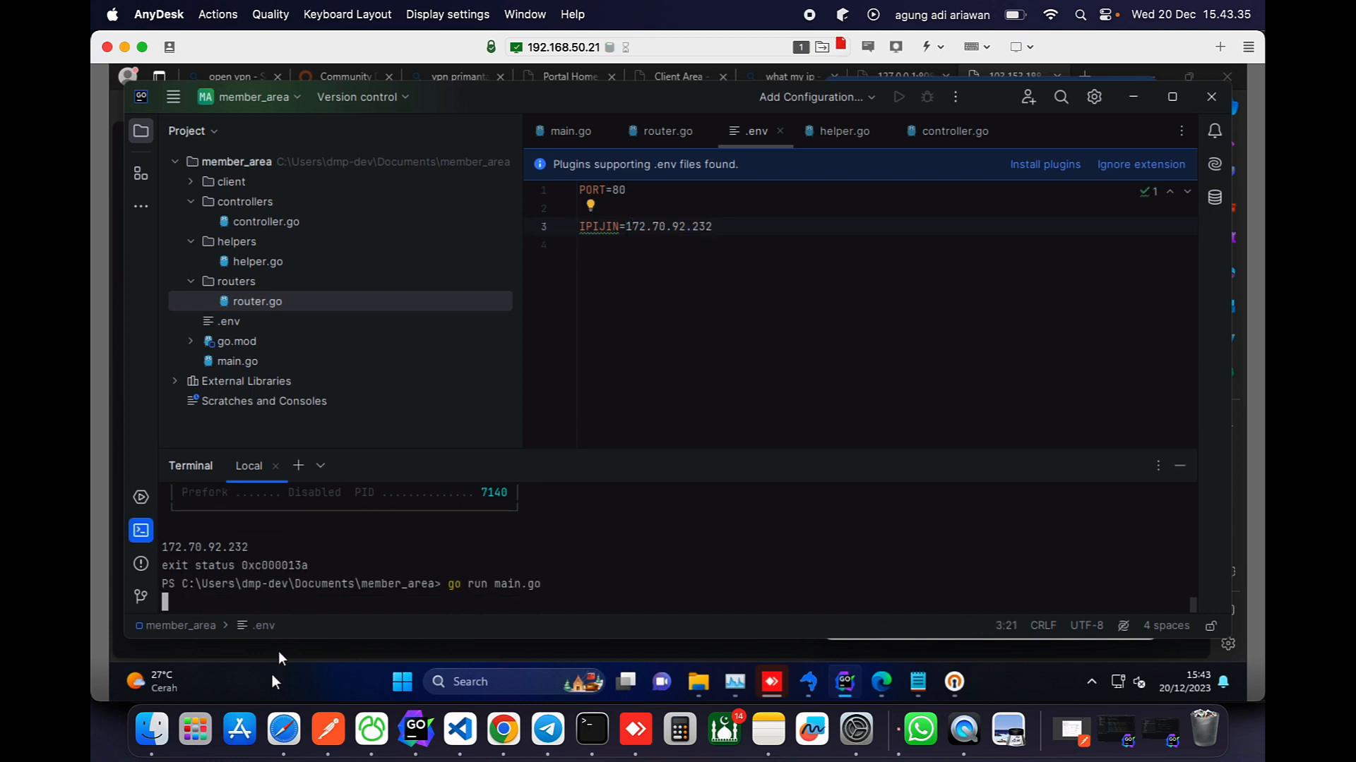
pyautogui.click(282, 715)
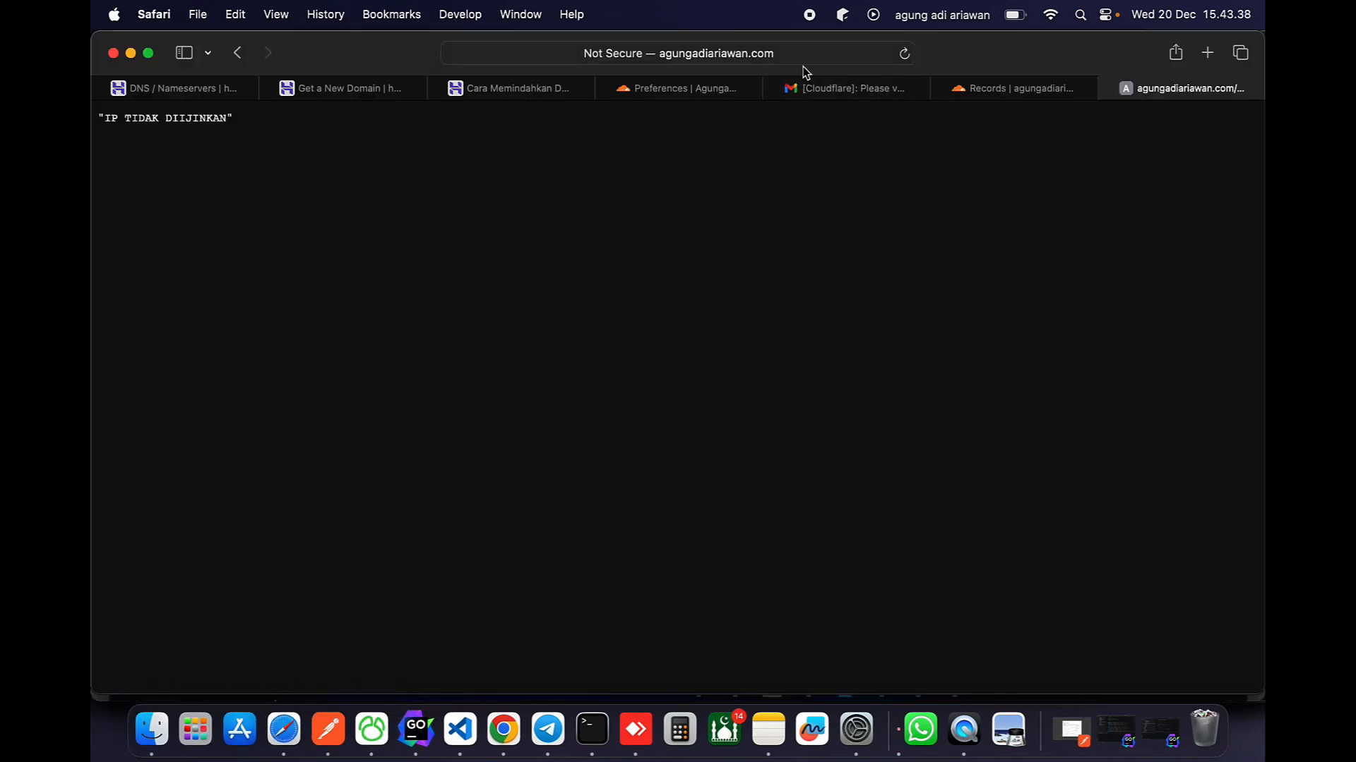
# Retest the /api/transaksi?idtrx=22222 request on the root domain, and review the IPIJIN check in router.go in AnyDesk.
pyautogui.click(809, 58)
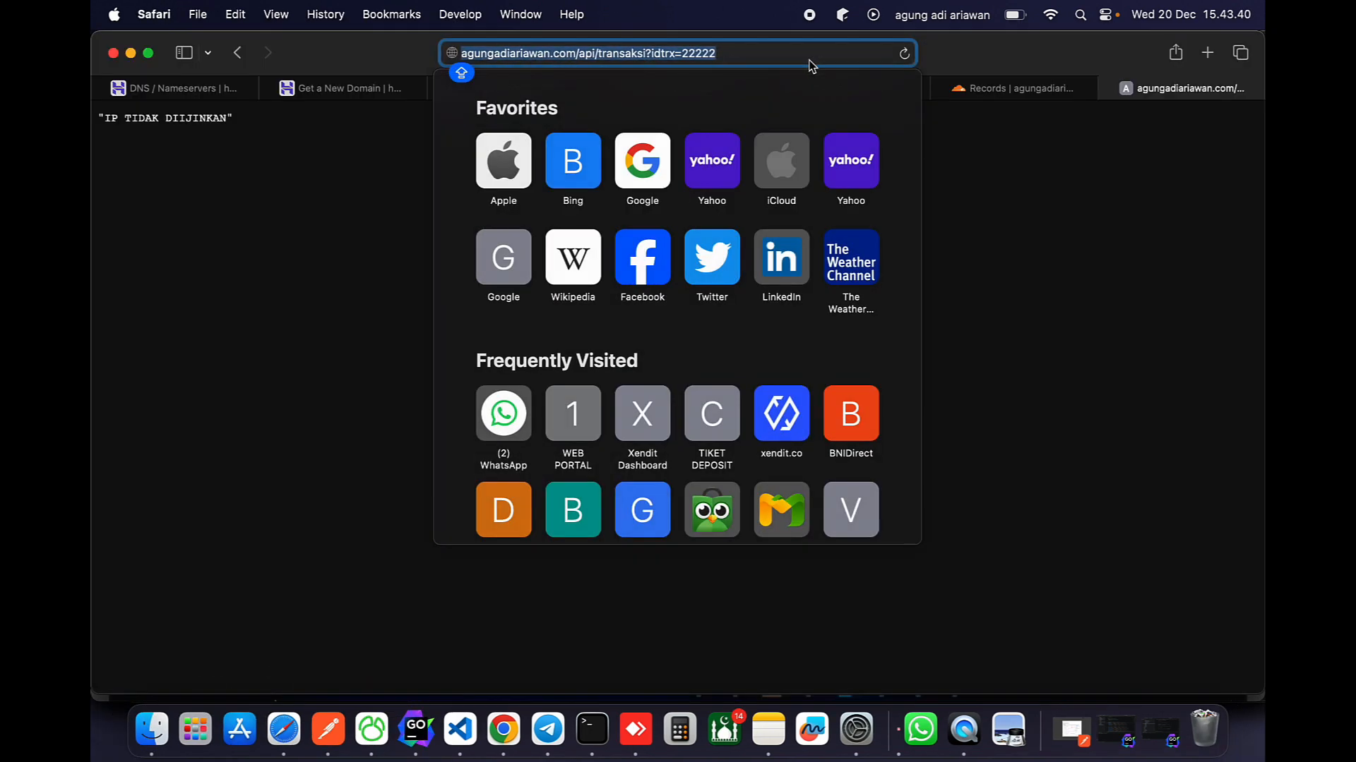
pyautogui.press('Return')
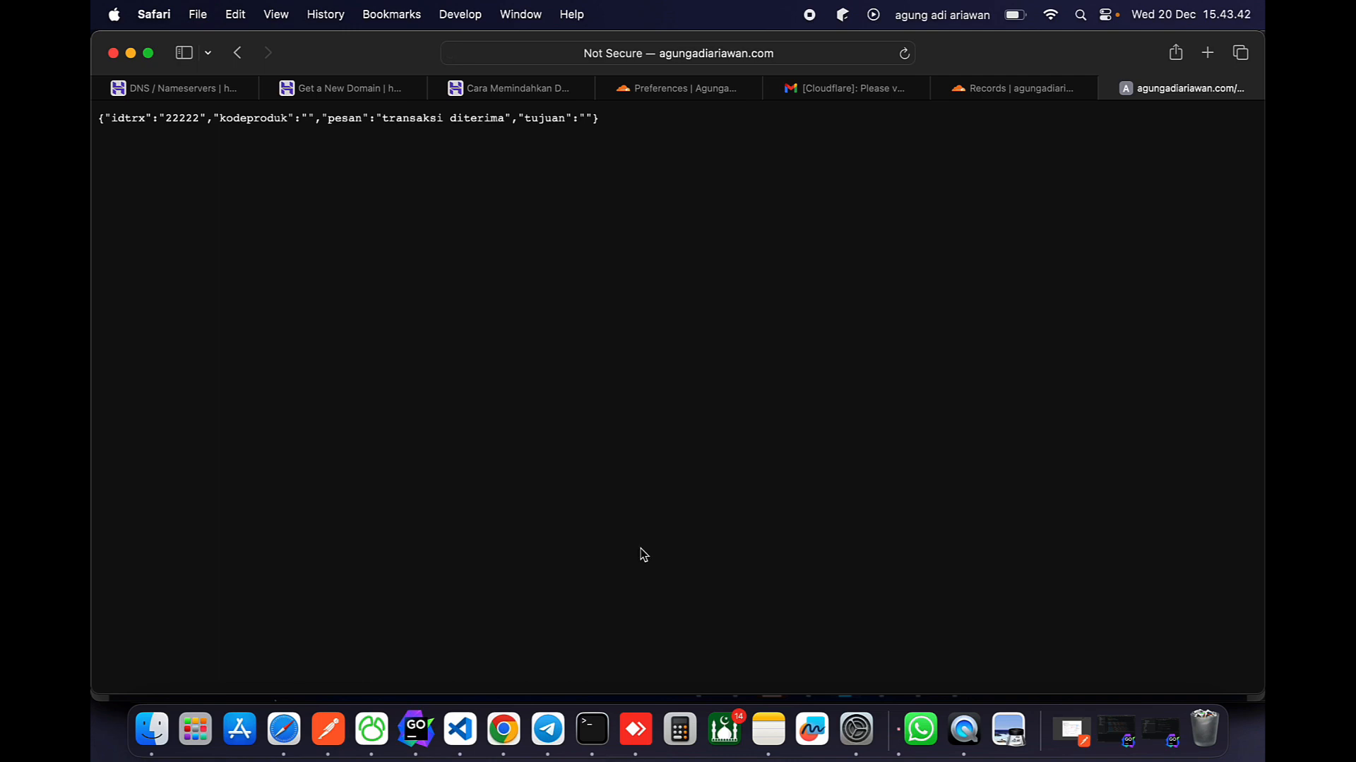
pyautogui.click(635, 729)
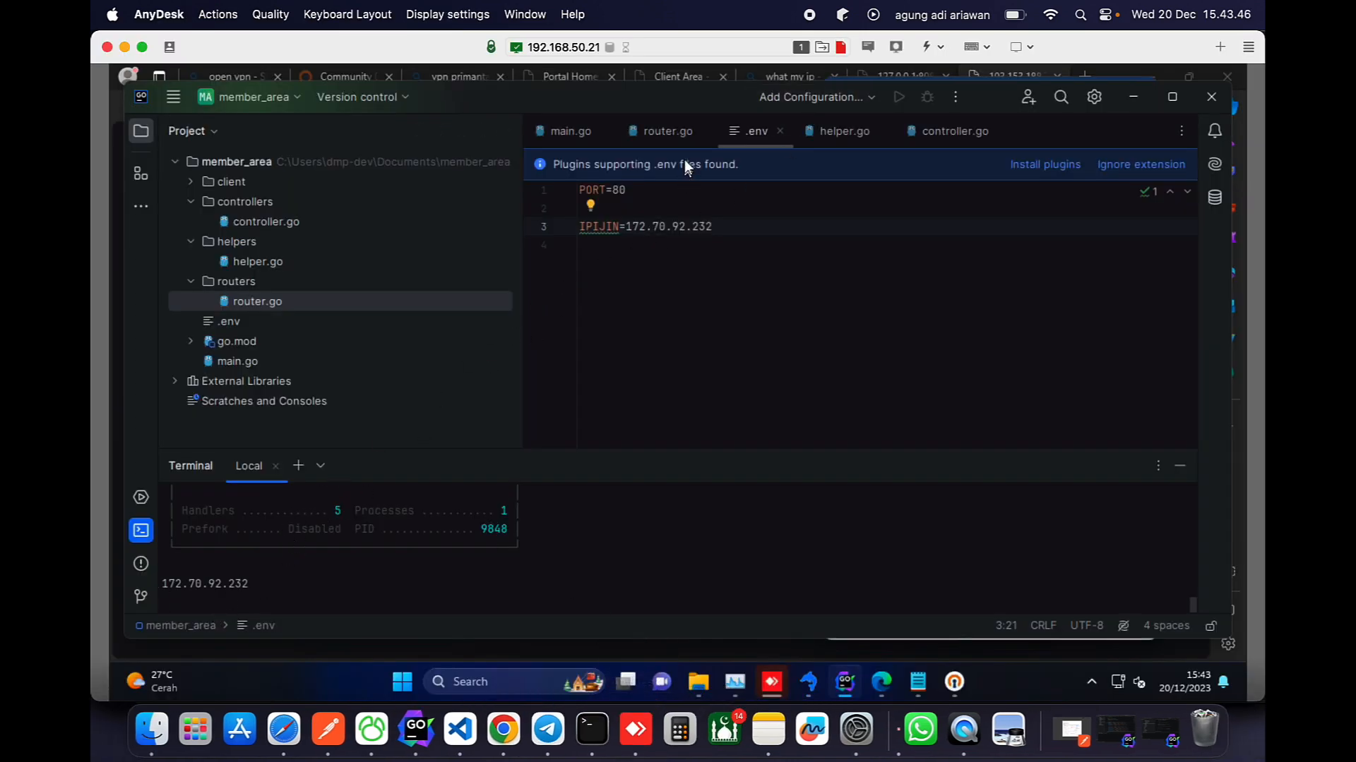
pyautogui.click(683, 138)
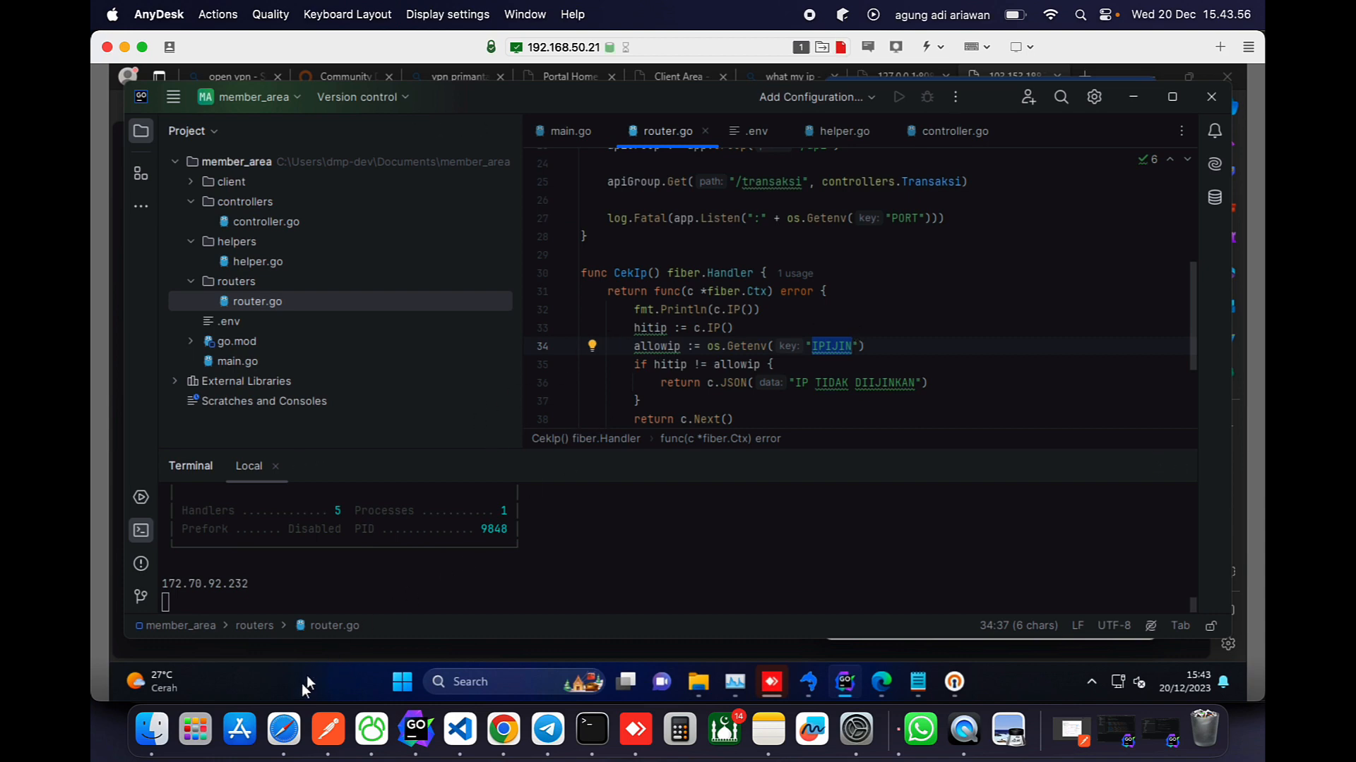
# Return to Safari and examine the domain's DNS records in Cloudflare.
pyautogui.click(283, 727)
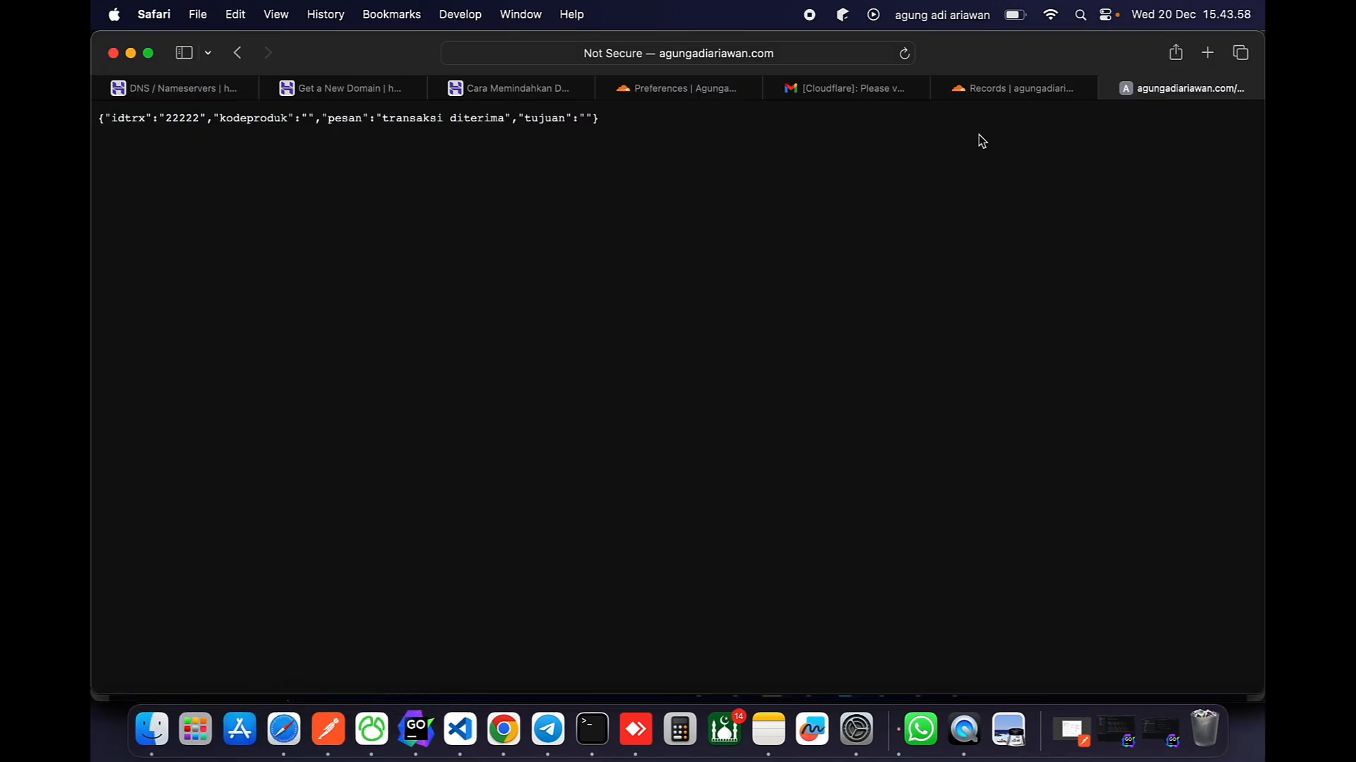
pyautogui.click(1011, 92)
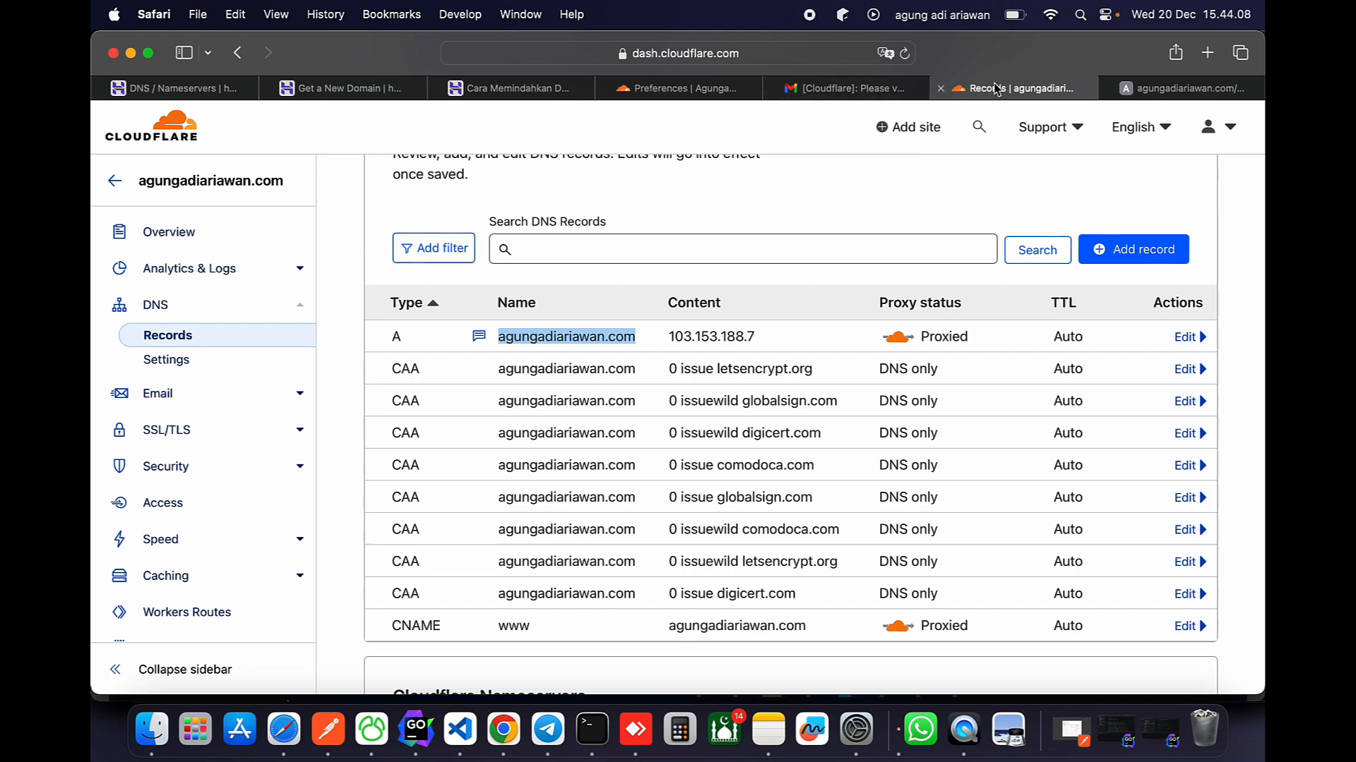
# Remove /api/transaksi?idtrx=22222 from the API test page's address and load the bare root domain.
pyautogui.click(1165, 88)
pyautogui.click(688, 46)
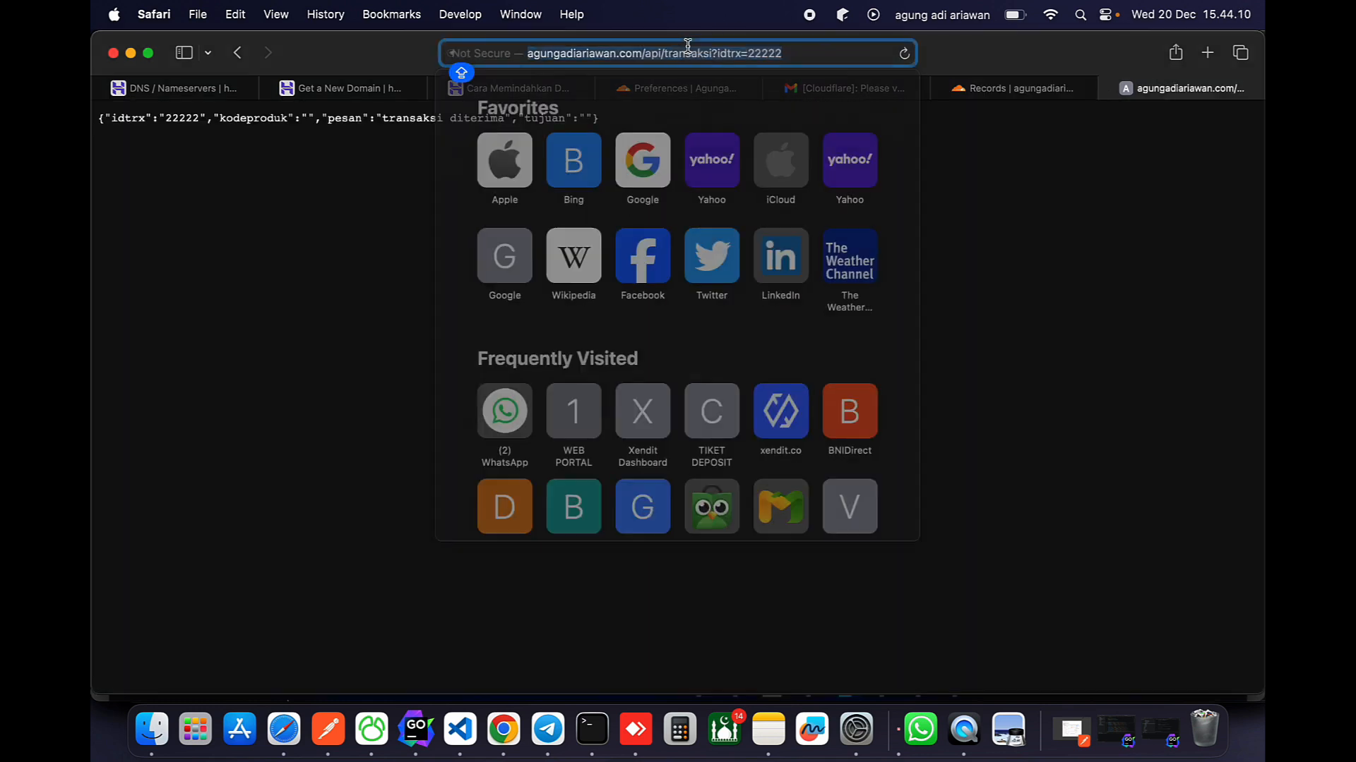
pyautogui.click(728, 56)
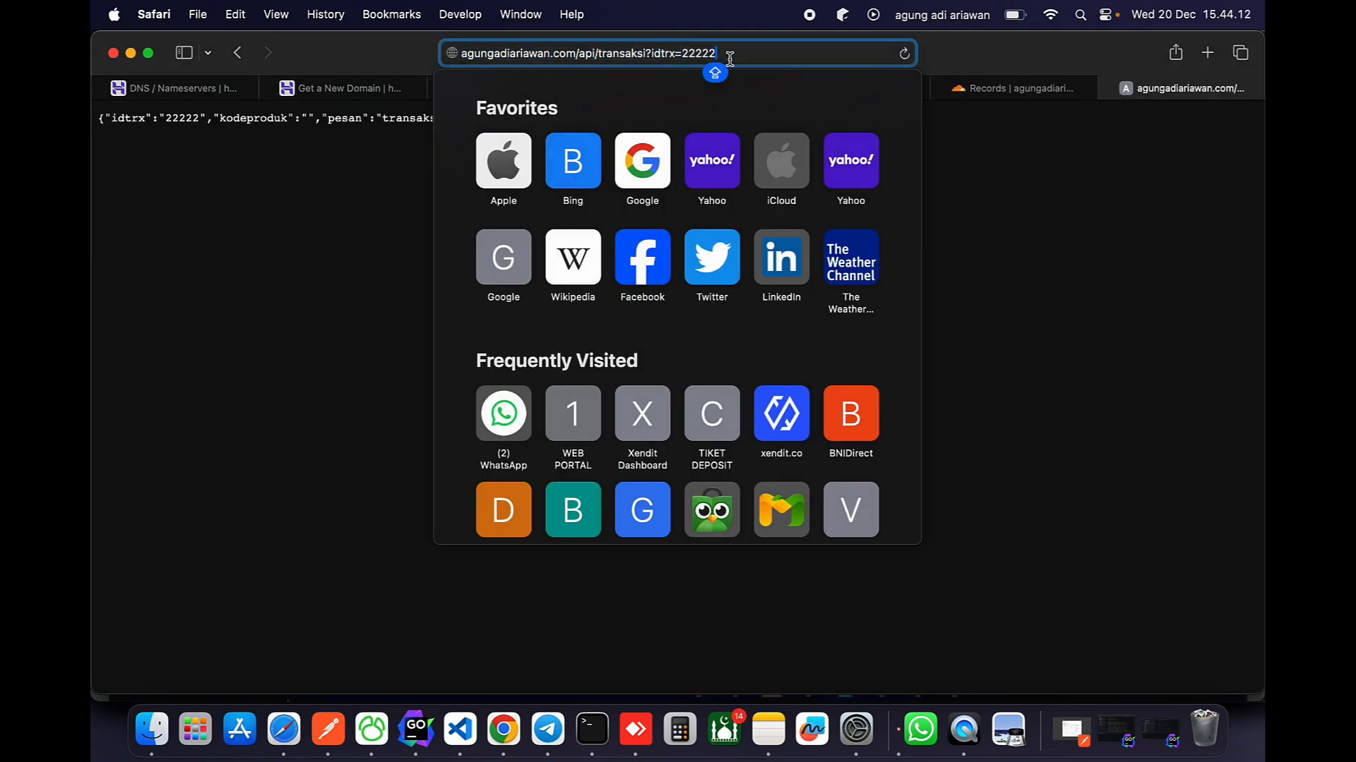
pyautogui.moveTo(730, 58); pyautogui.dragTo(576, 56)
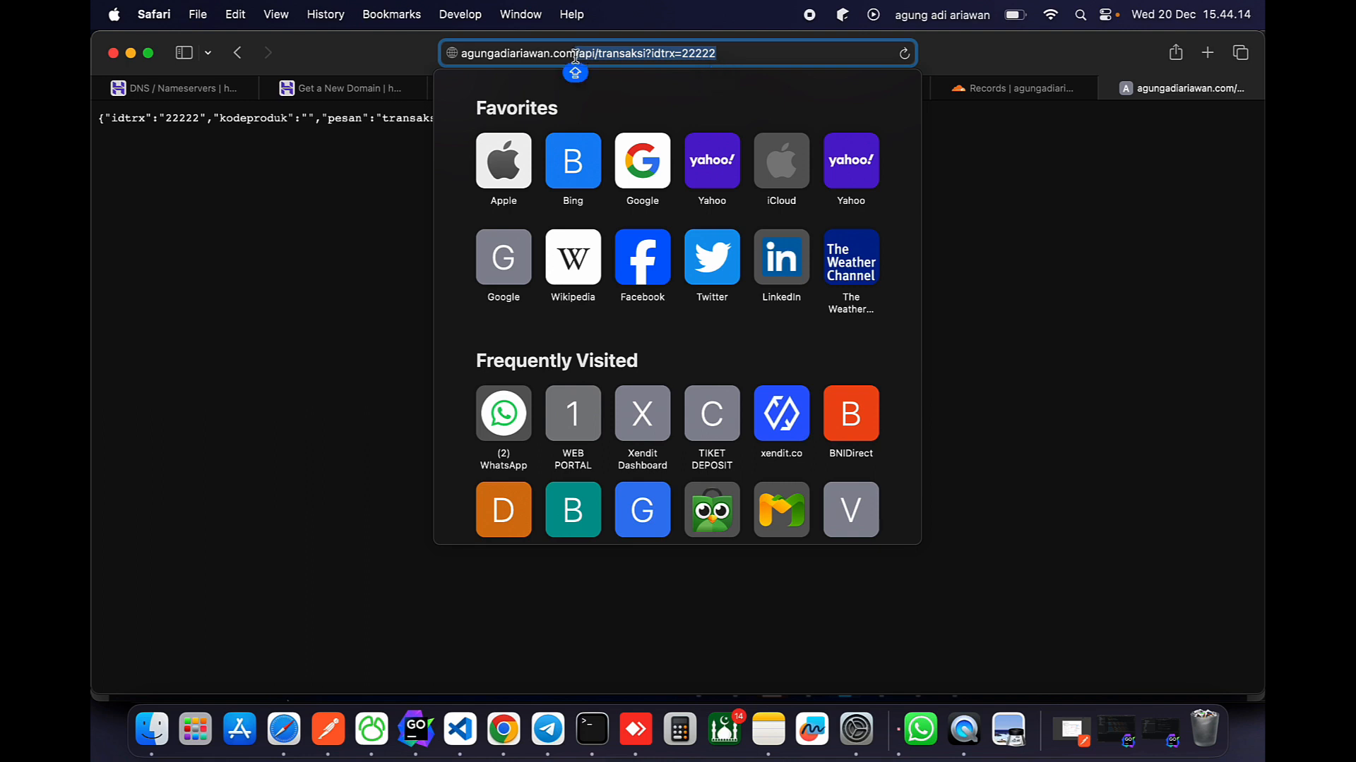
pyautogui.press('BackSpace')
pyautogui.press('Return')
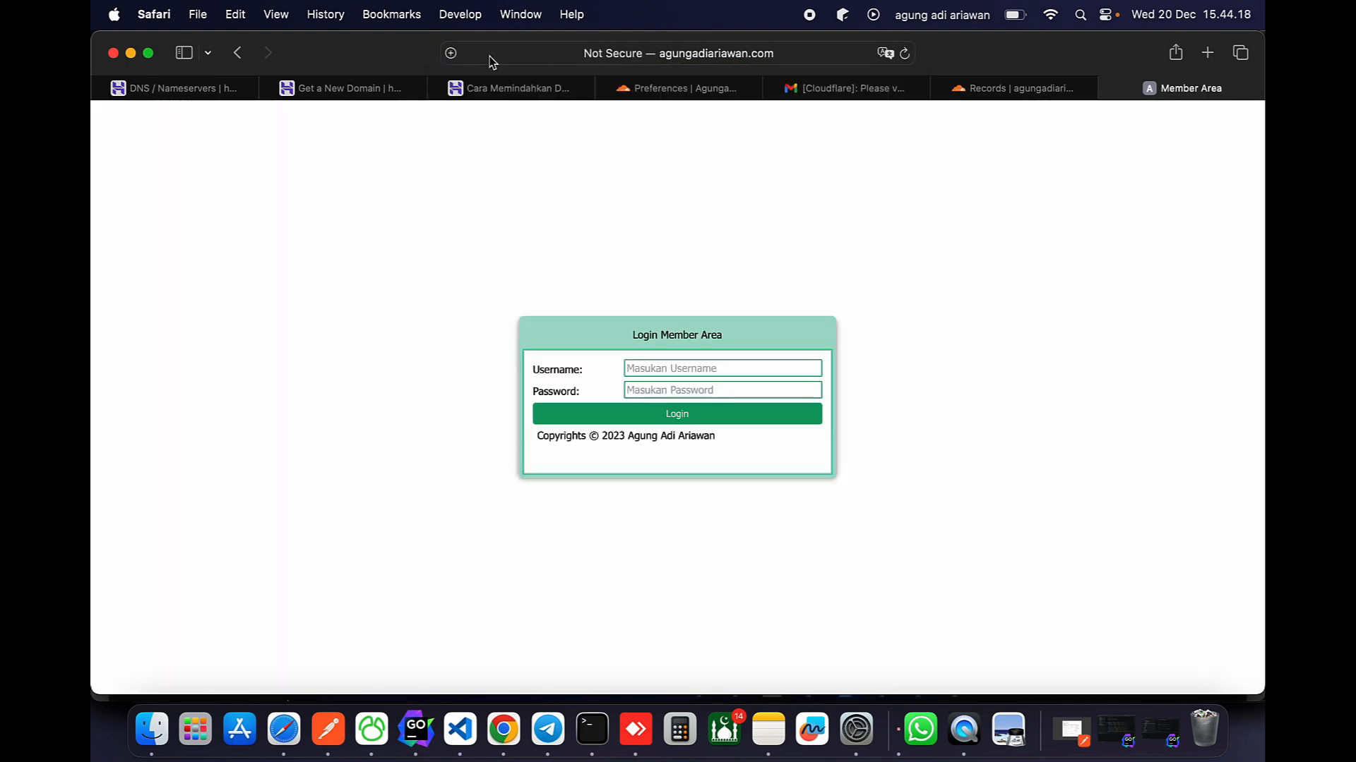
# Add the api. subdomain prefix to the root domain in the address.
pyautogui.click(787, 59)
pyautogui.click(590, 53)
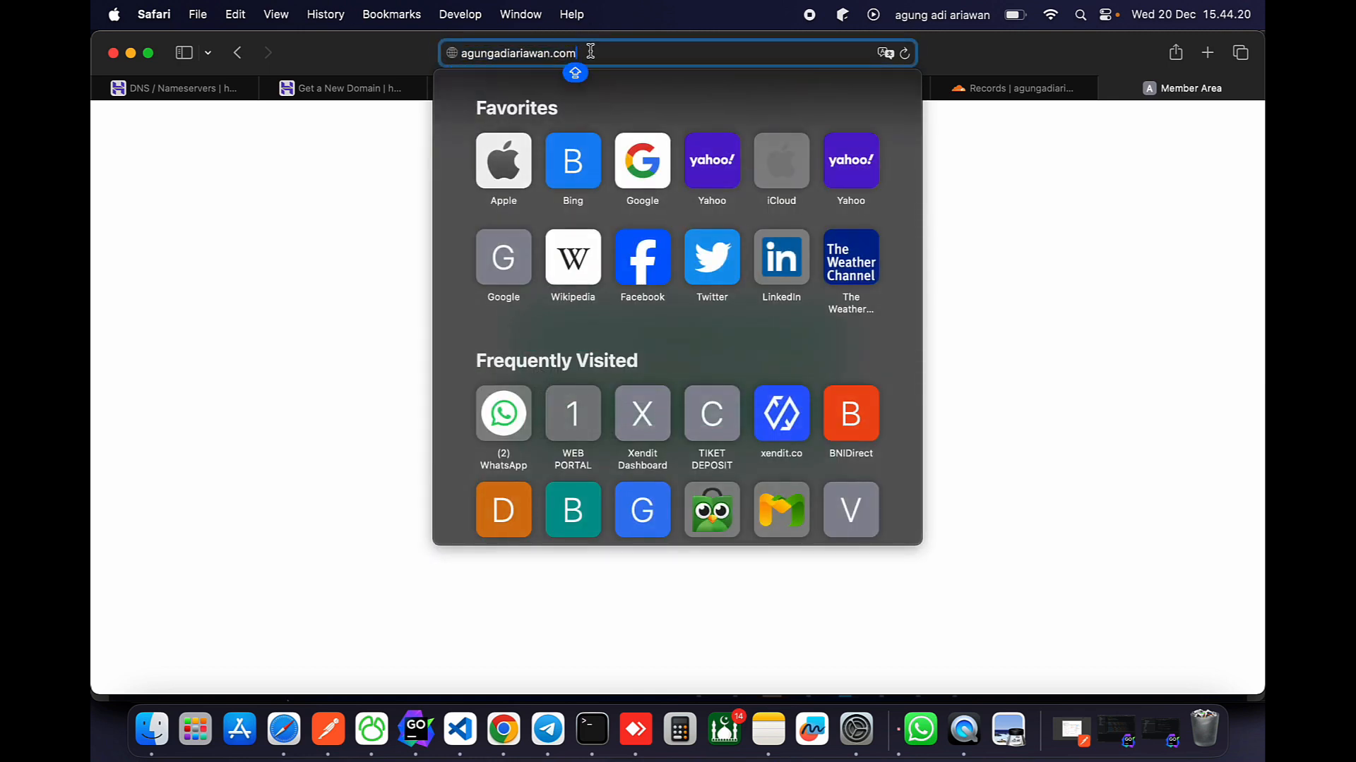
pyautogui.moveTo(590, 53); pyautogui.dragTo(466, 50)
pyautogui.press('Left')
pyautogui.write('AP')
pyautogui.press('BackSpace')
pyautogui.press('BackSpace')
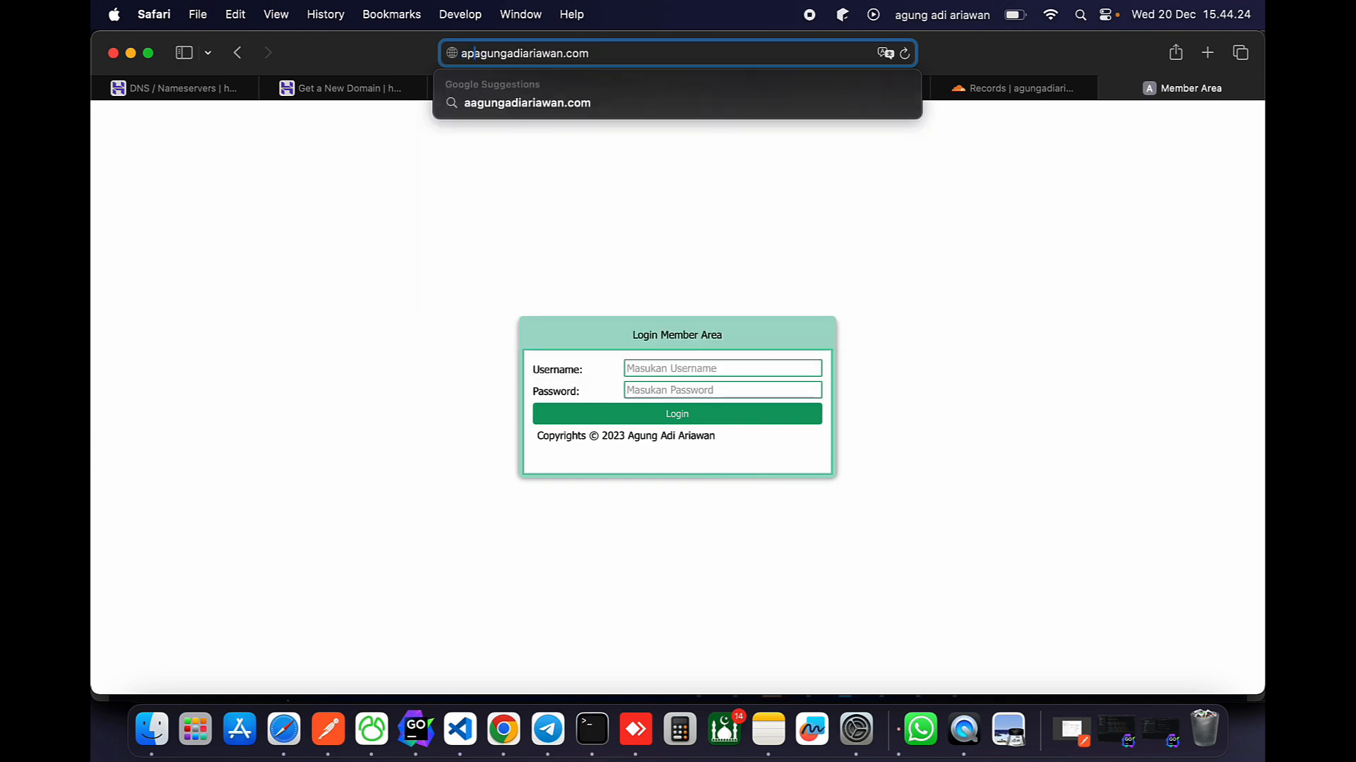
pyautogui.write('api.')
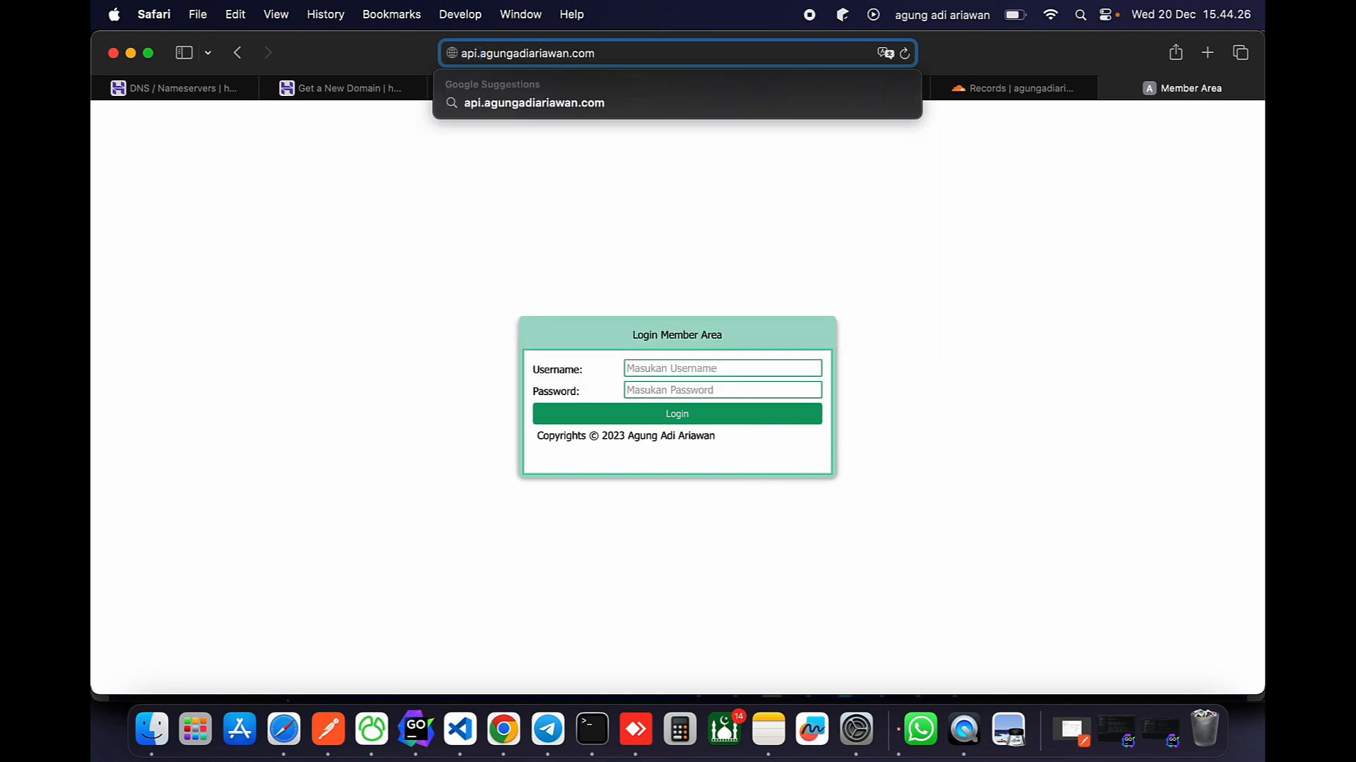
pyautogui.click(620, 49)
pyautogui.write('/')
pyautogui.press('BackSpace')
# Place the text cursor before the api. prefix at the start of the address.
pyautogui.press('Left')
pyautogui.press('Left')
pyautogui.press('Left')
pyautogui.press('Left')
pyautogui.press('Left')
pyautogui.press('Left')
pyautogui.press('Left')
pyautogui.press('Left')
pyautogui.press('Left')
pyautogui.press('Left')
pyautogui.press('Left')
pyautogui.press('Left')
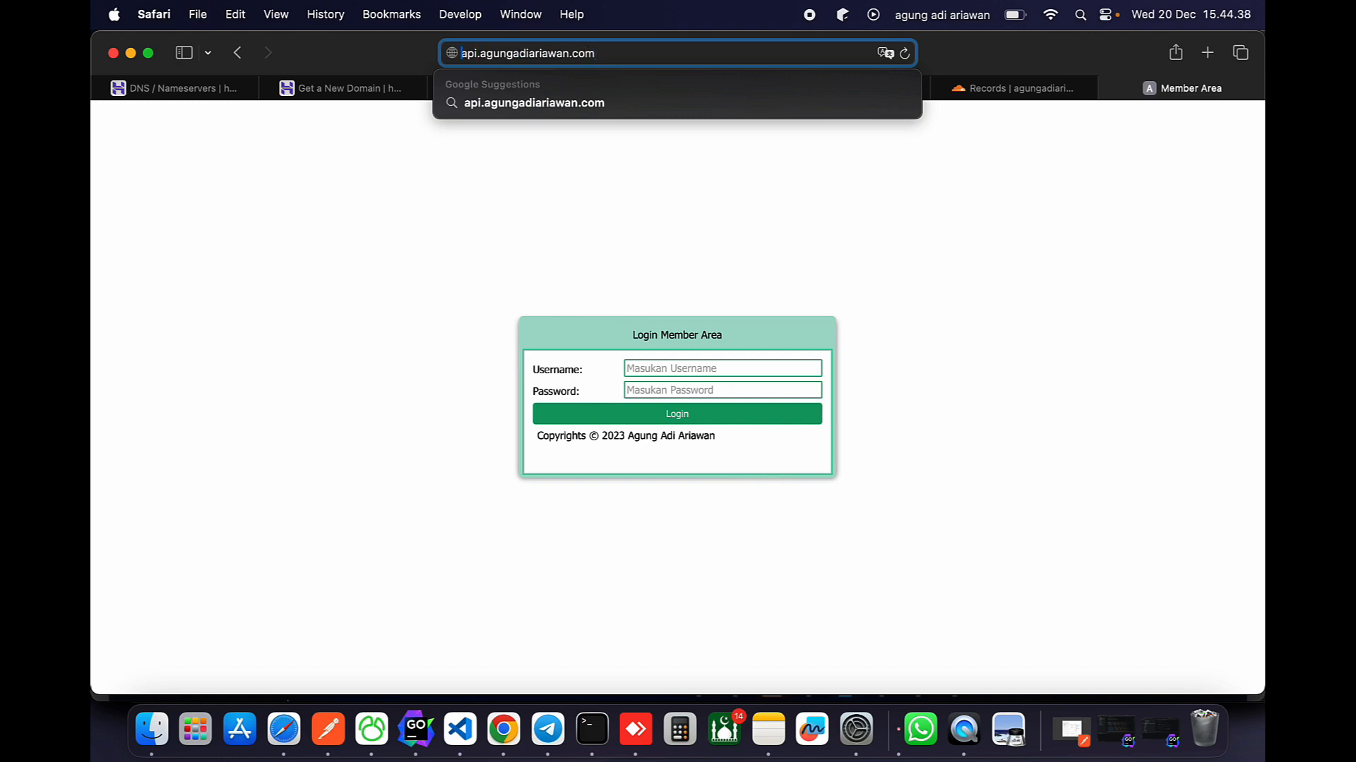